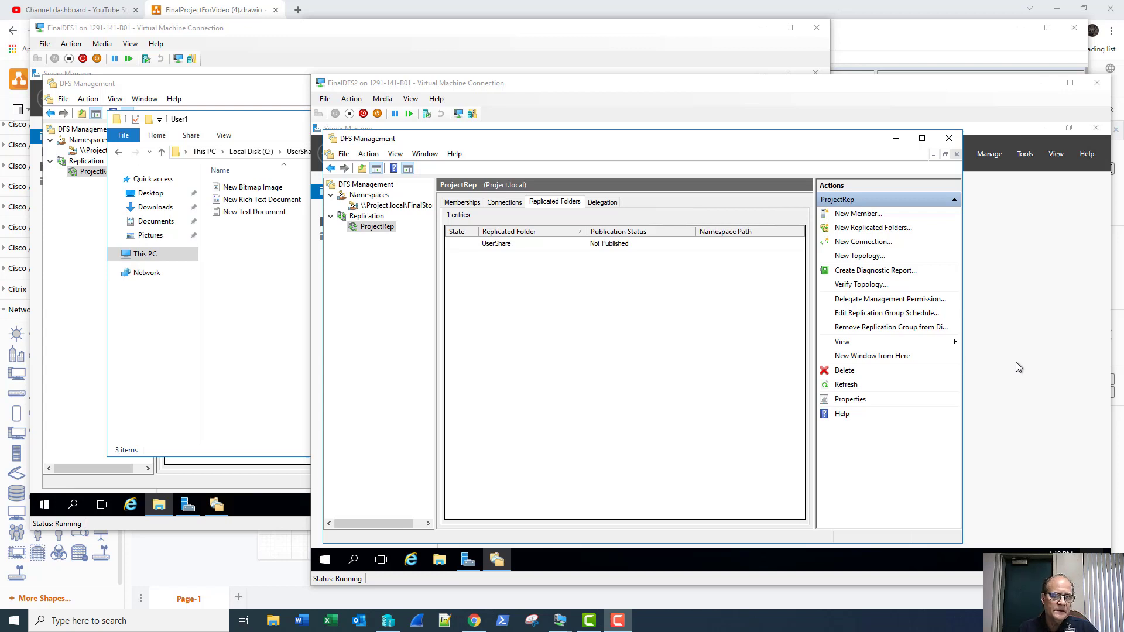
Step: On FinalDFS2, check that C:\UserShare\User1 holds the replicated files, then close the window
{"action": "left_click", "coordinate": [302, 33]}
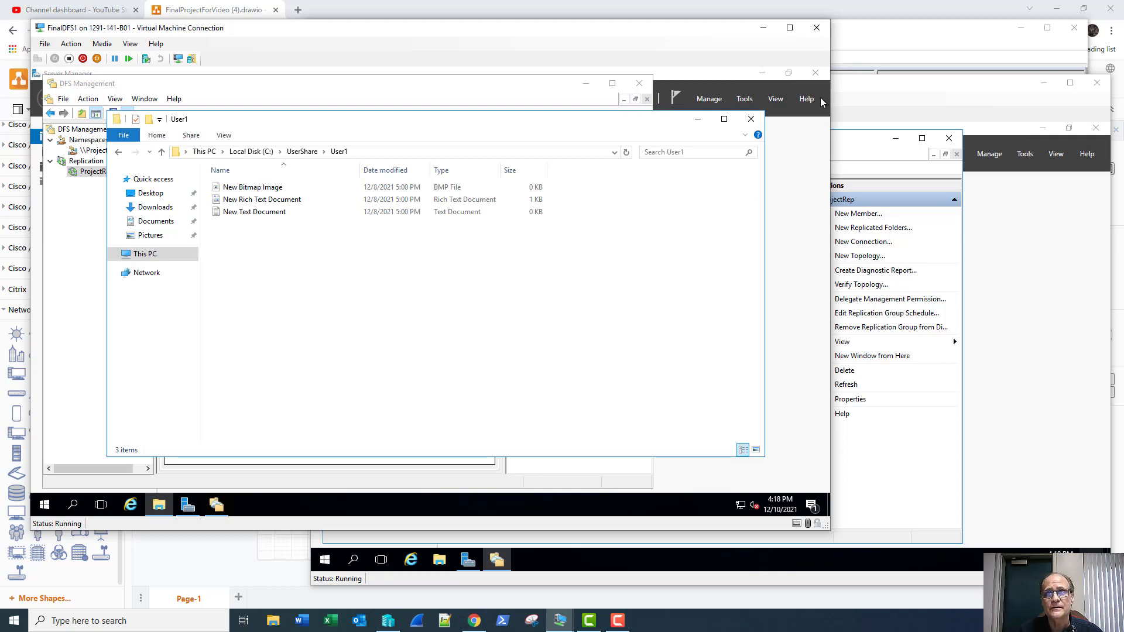
{"action": "left_click", "coordinate": [845, 93]}
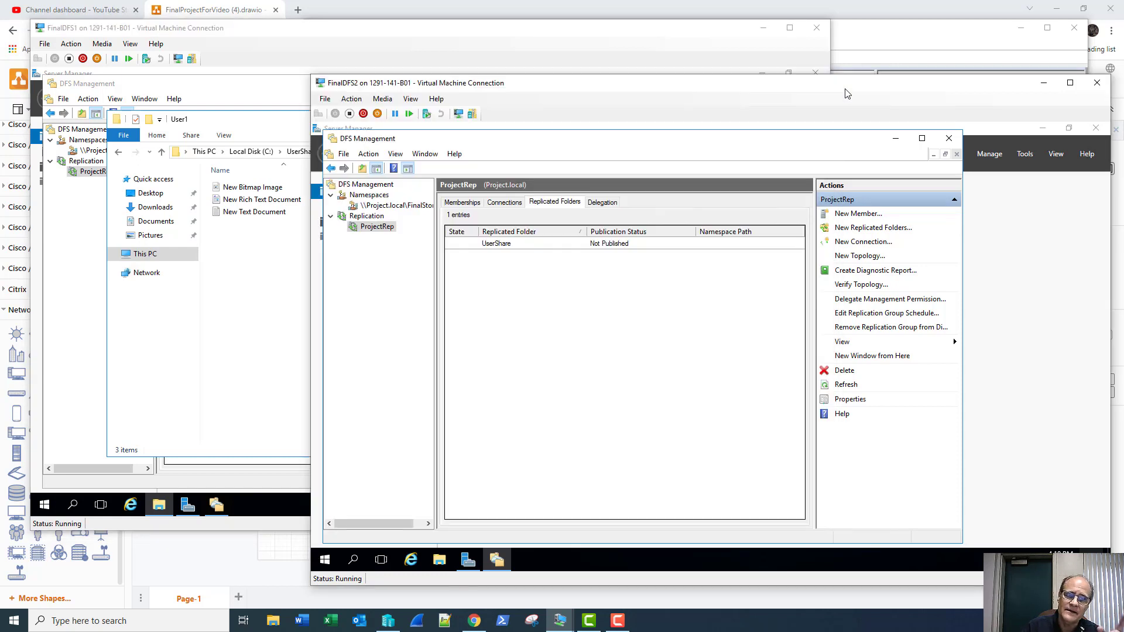
{"action": "left_click", "coordinate": [439, 559]}
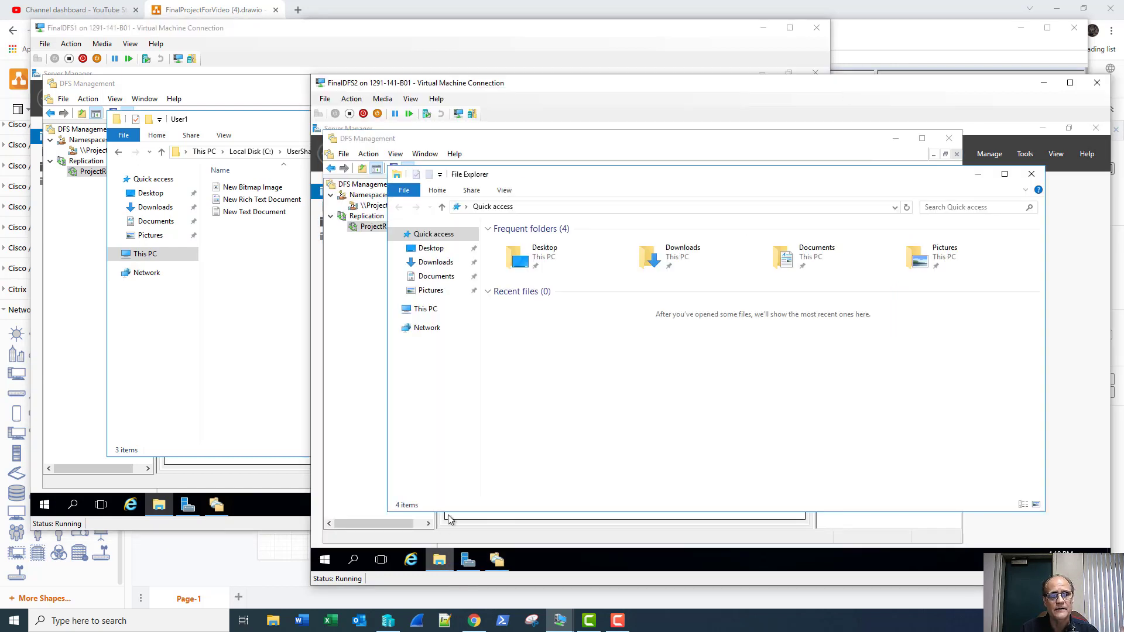
{"action": "left_click", "coordinate": [440, 313]}
{"action": "double_click", "coordinate": [496, 336]}
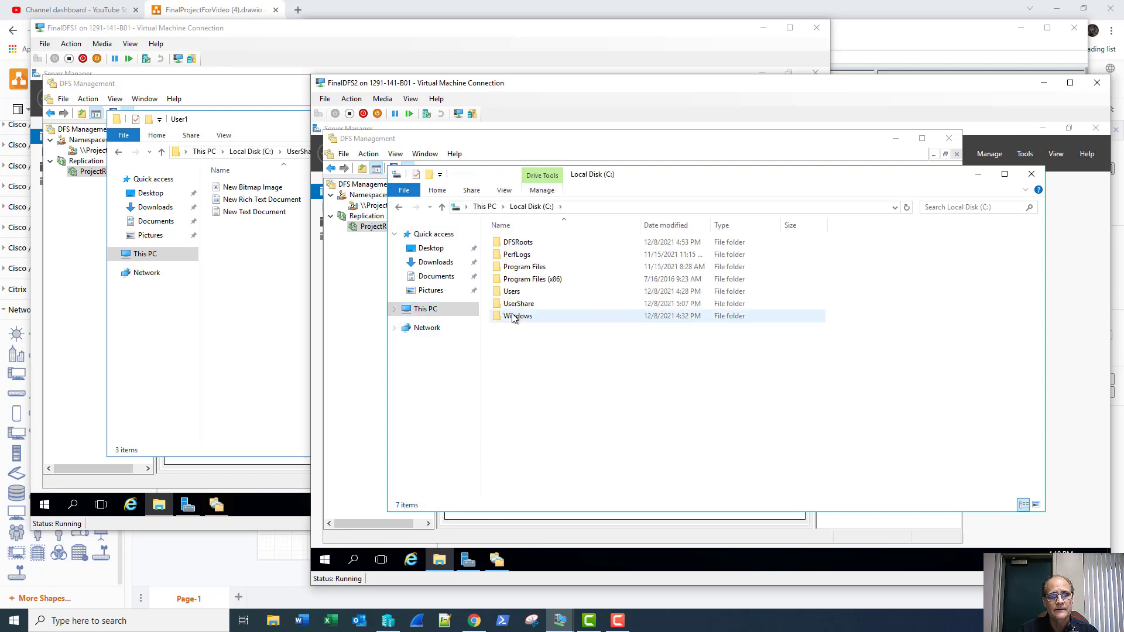
{"action": "double_click", "coordinate": [522, 303]}
{"action": "double_click", "coordinate": [512, 242]}
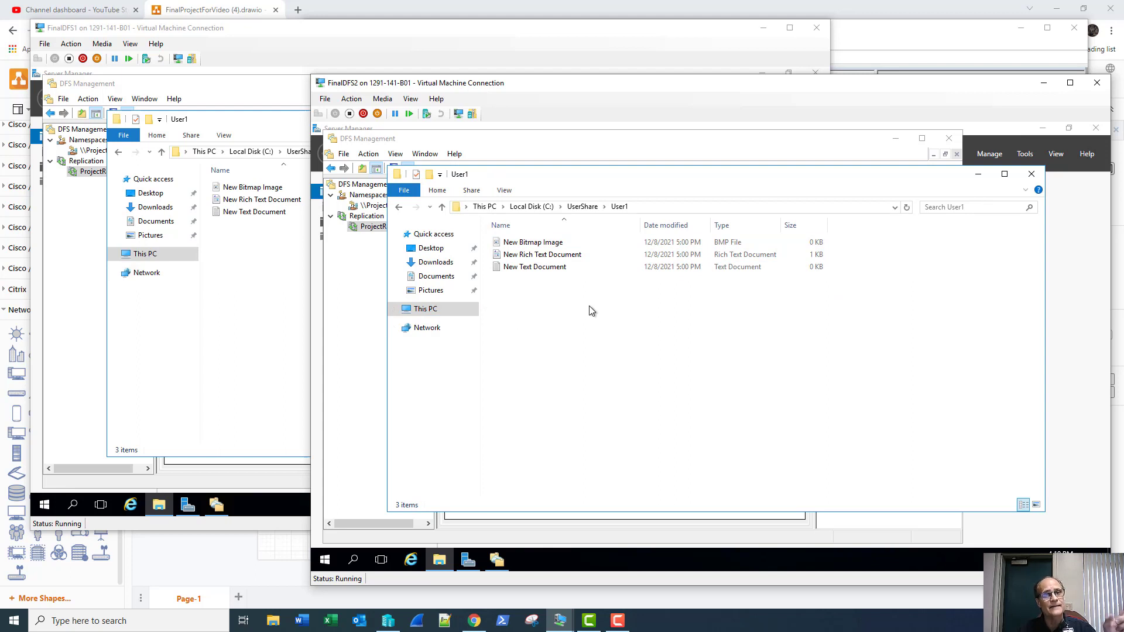
{"action": "left_click", "coordinate": [1031, 174]}
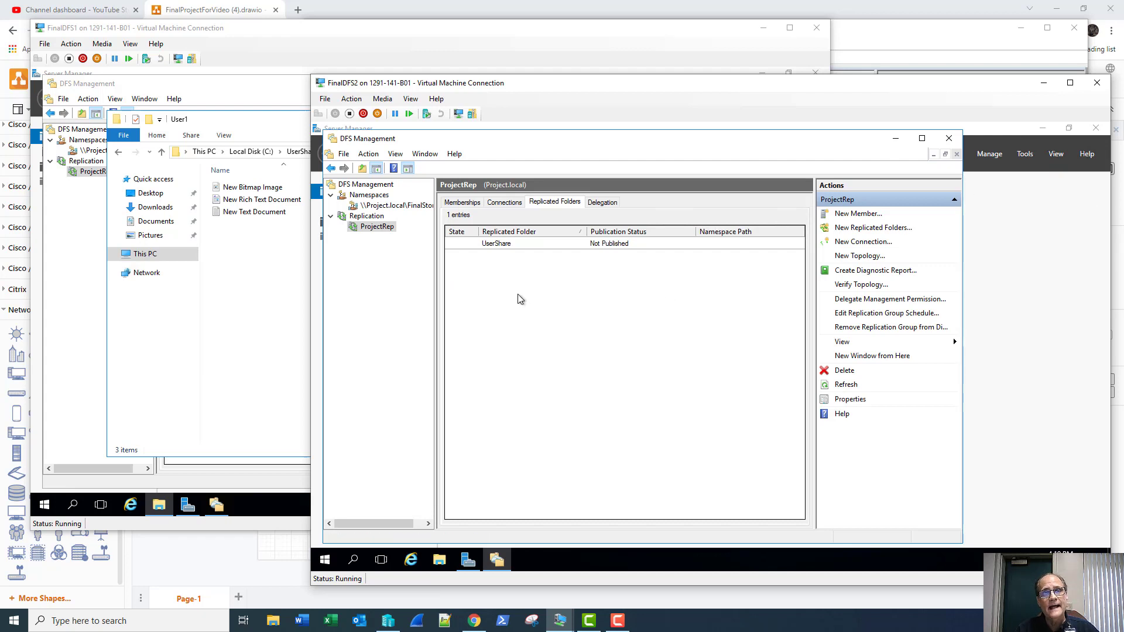
Step: Close FinalDFS1's file window and review ProjectRep's Memberships, Connections and Replicated Folders tabs
{"action": "left_click", "coordinate": [247, 335]}
{"action": "left_click", "coordinate": [751, 119]}
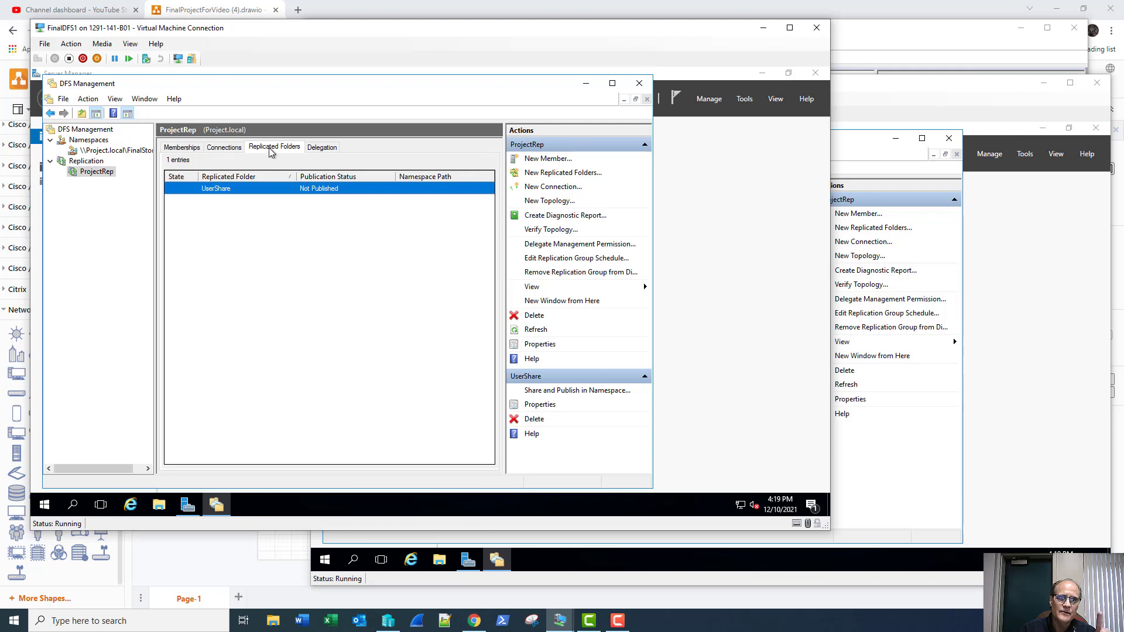
{"action": "left_click", "coordinate": [192, 151]}
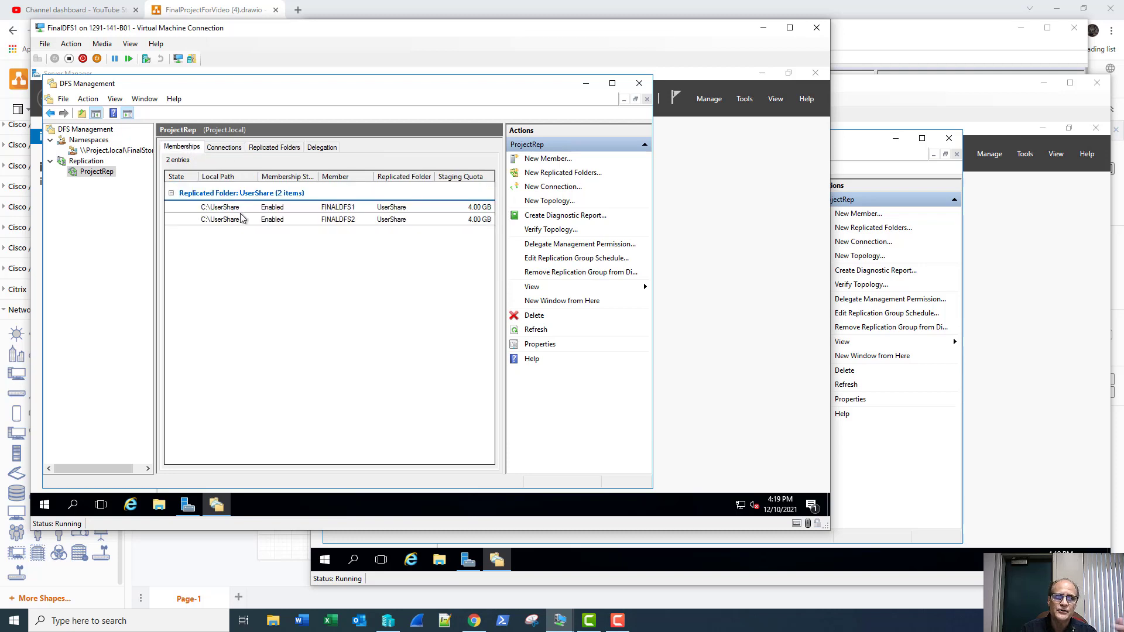
{"action": "left_click", "coordinate": [234, 150]}
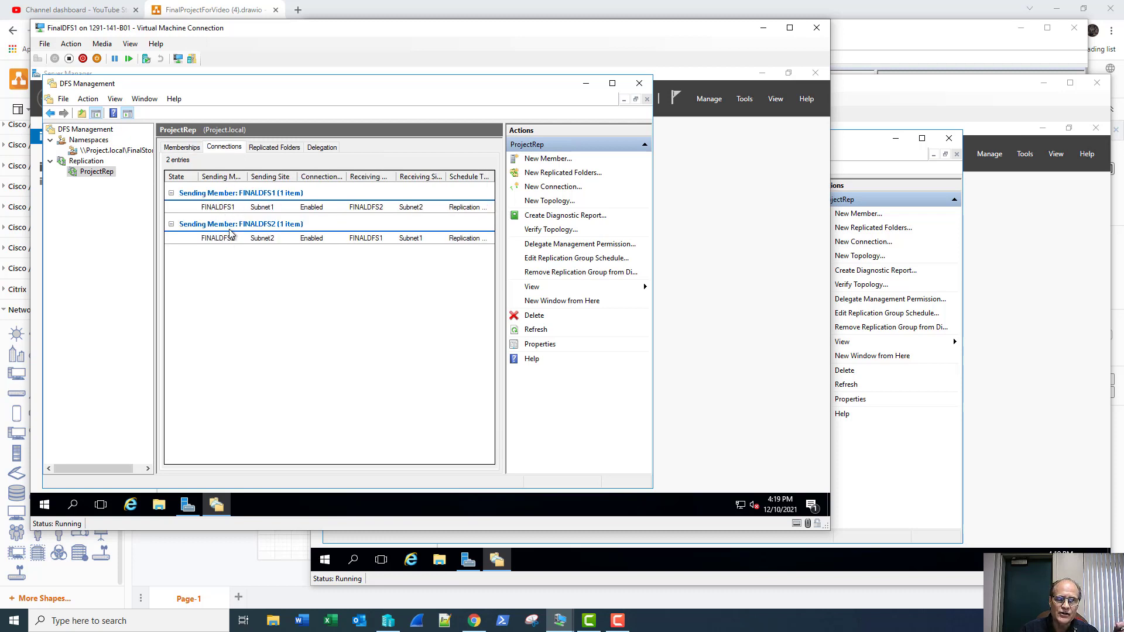
{"action": "left_click", "coordinate": [263, 151]}
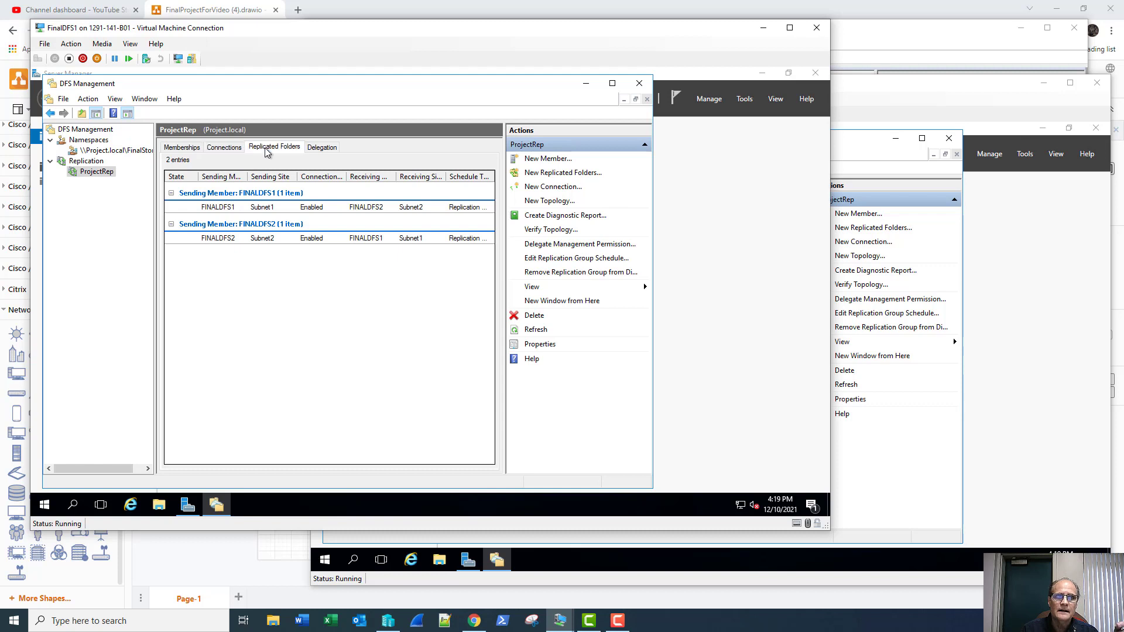
{"action": "right_click", "coordinate": [265, 192]}
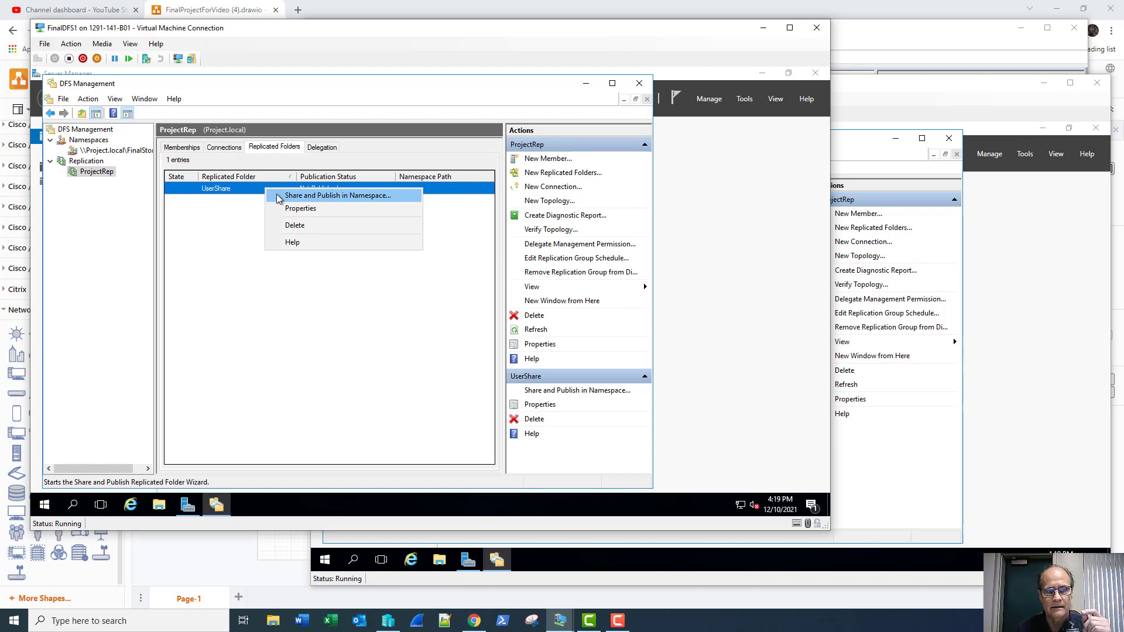
{"action": "left_click", "coordinate": [277, 196]}
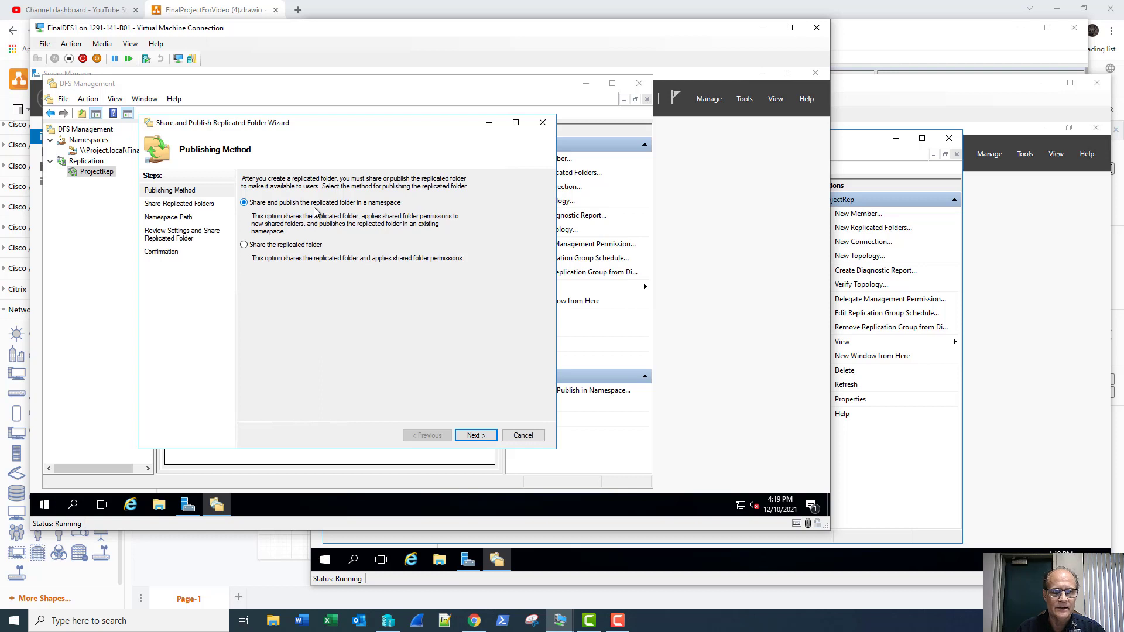
{"action": "left_click", "coordinate": [475, 436]}
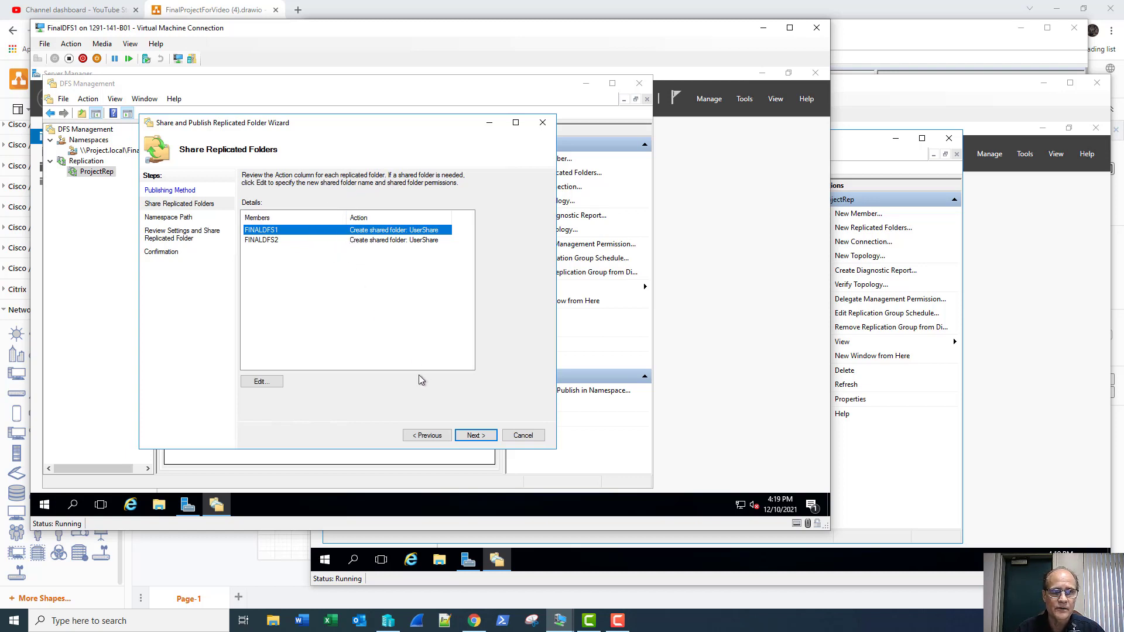
{"action": "left_click", "coordinate": [475, 435]}
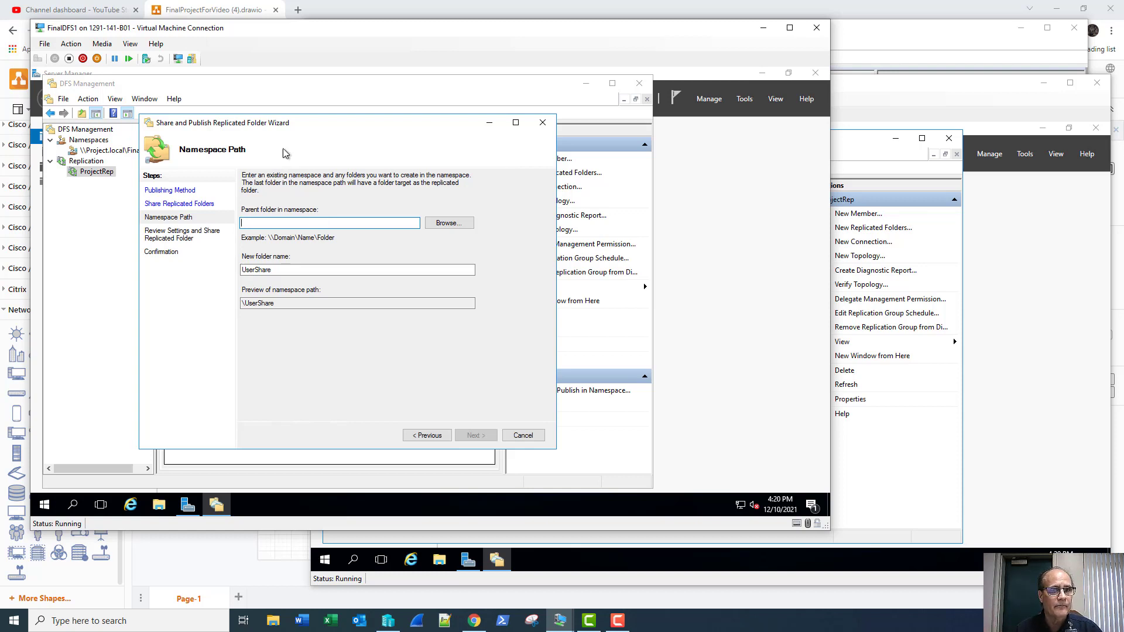
{"action": "left_click_drag", "start_coordinate": [303, 123], "coordinate": [326, 124]}
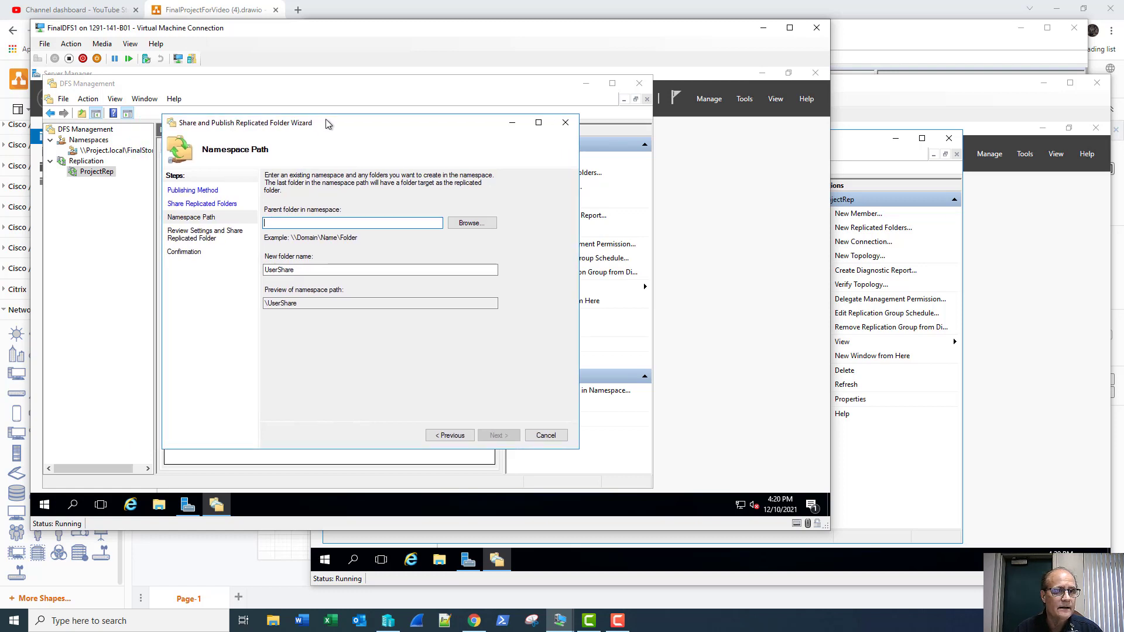
{"action": "left_click", "coordinate": [140, 160]}
{"action": "left_click", "coordinate": [357, 135]}
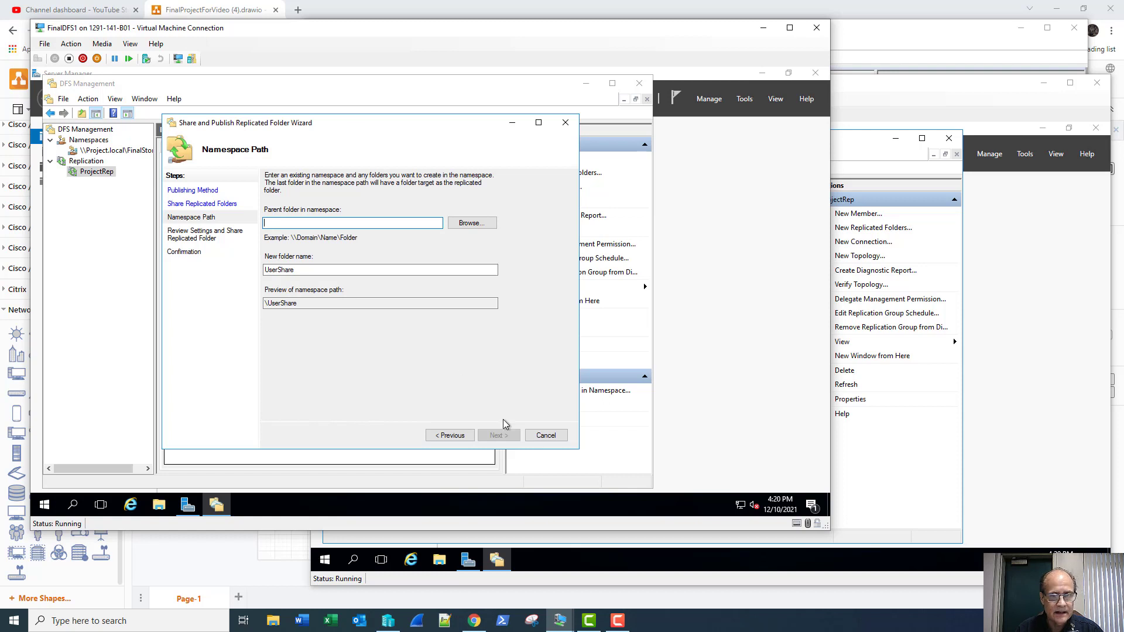
{"action": "left_click", "coordinate": [544, 440]}
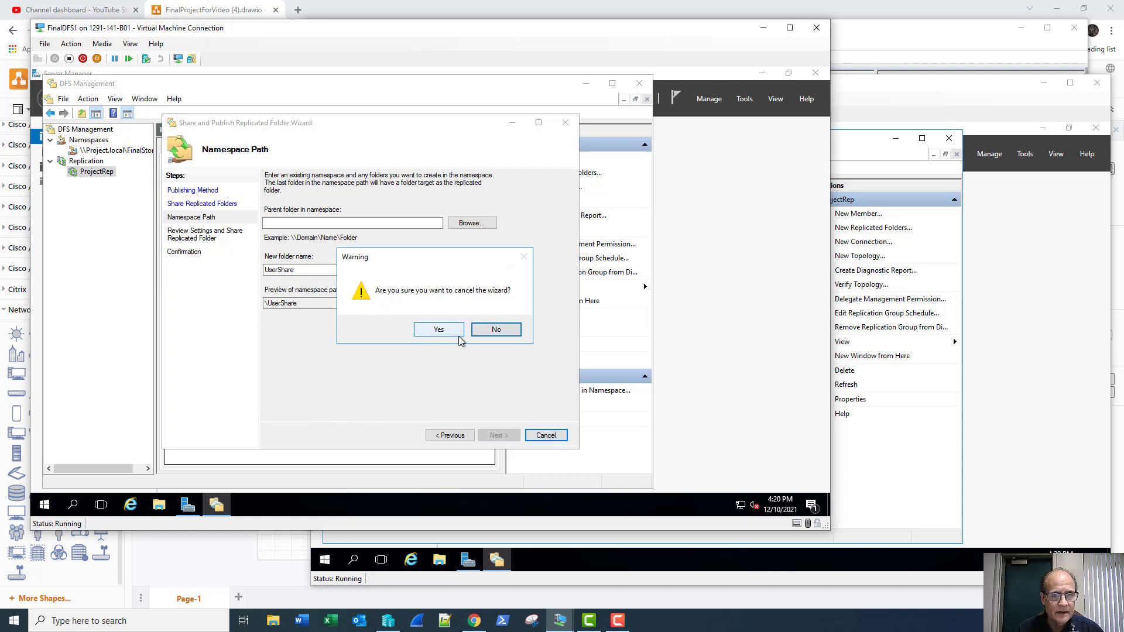
{"action": "left_click", "coordinate": [441, 329]}
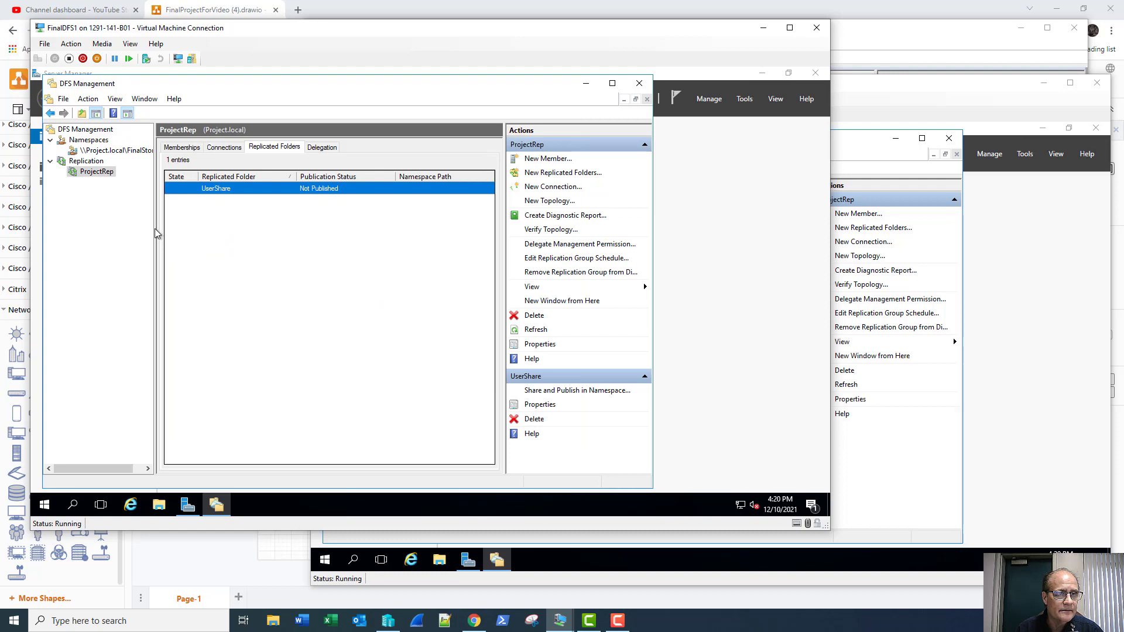
Step: Restart Share and Publish in Namespace for UserShare, accepting the shares on both servers
{"action": "left_click_drag", "start_coordinate": [154, 229], "coordinate": [184, 234]}
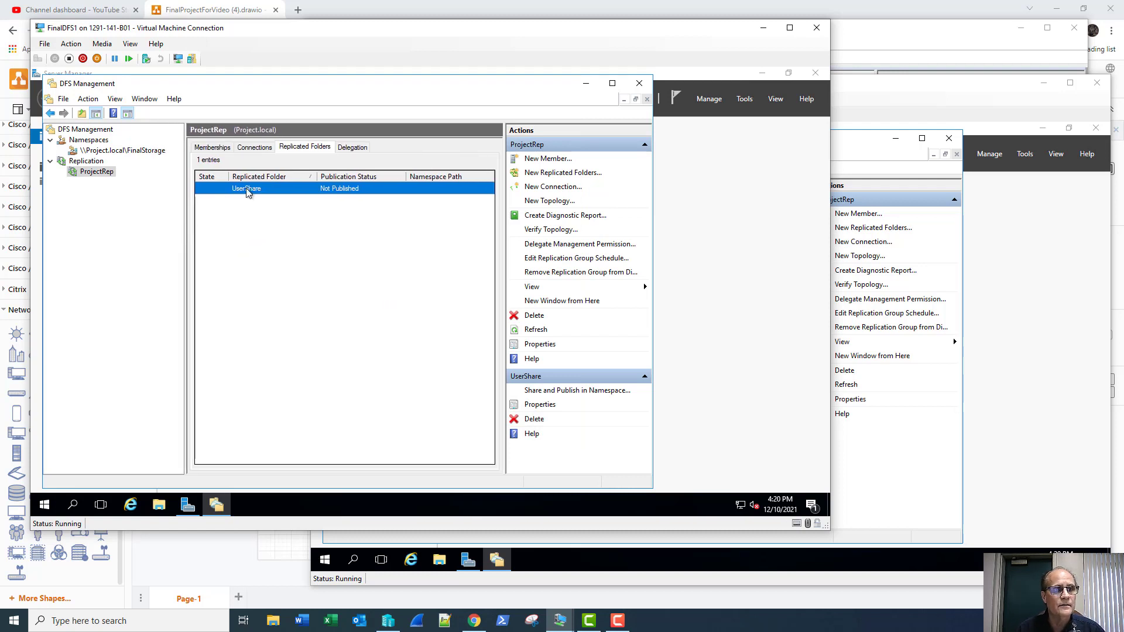
{"action": "right_click", "coordinate": [332, 184]}
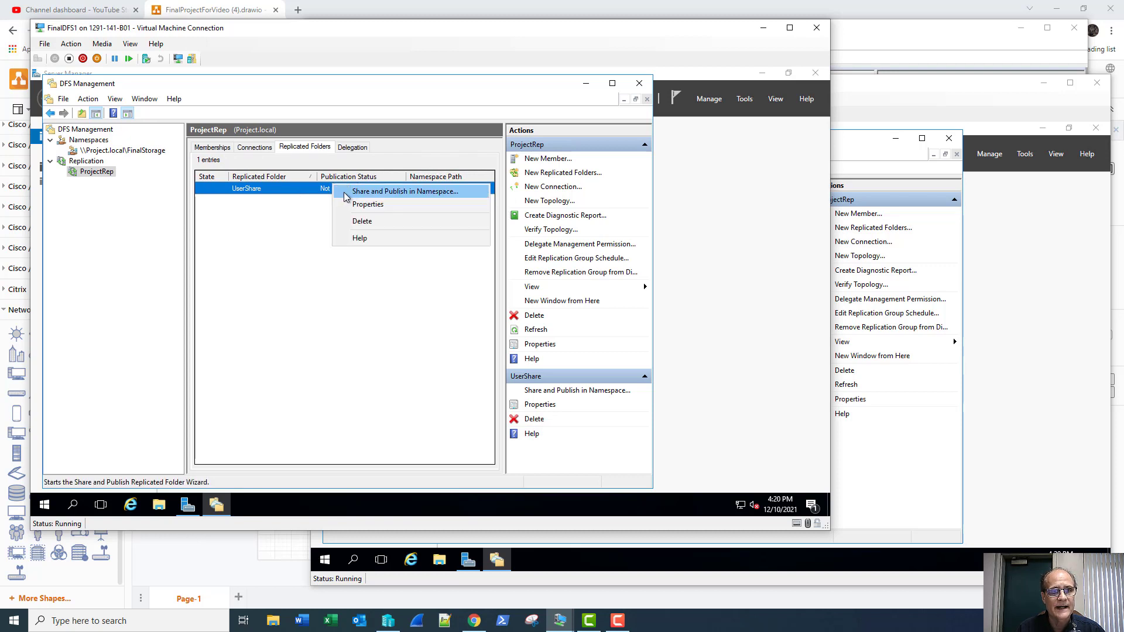
{"action": "left_click", "coordinate": [345, 194]}
{"action": "left_click_drag", "start_coordinate": [306, 122], "coordinate": [379, 135]}
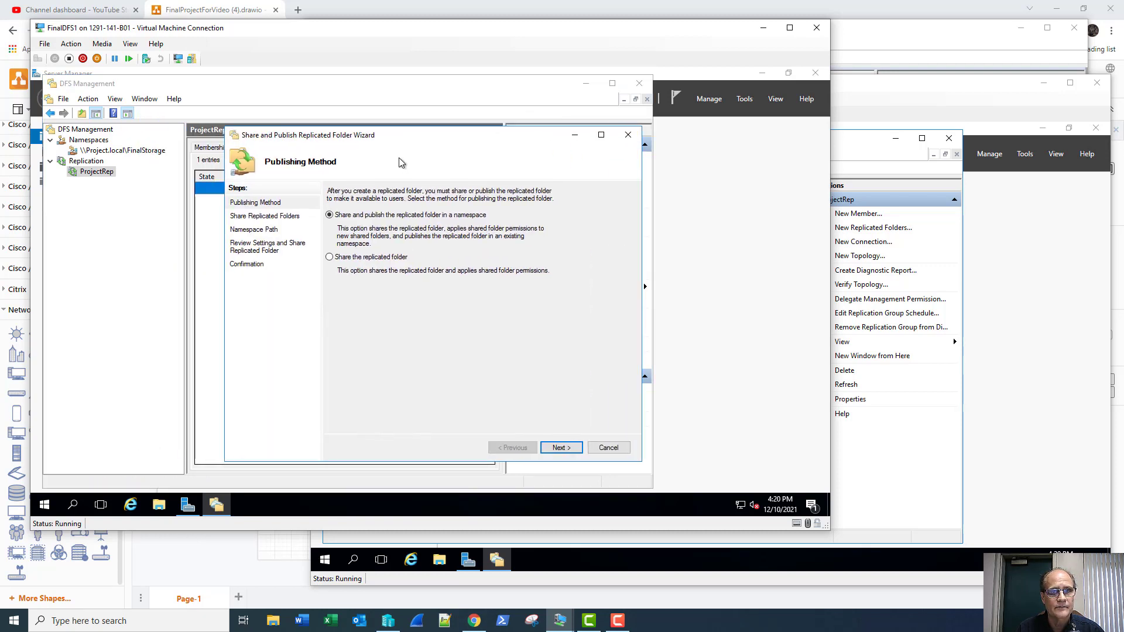
{"action": "left_click", "coordinate": [555, 450]}
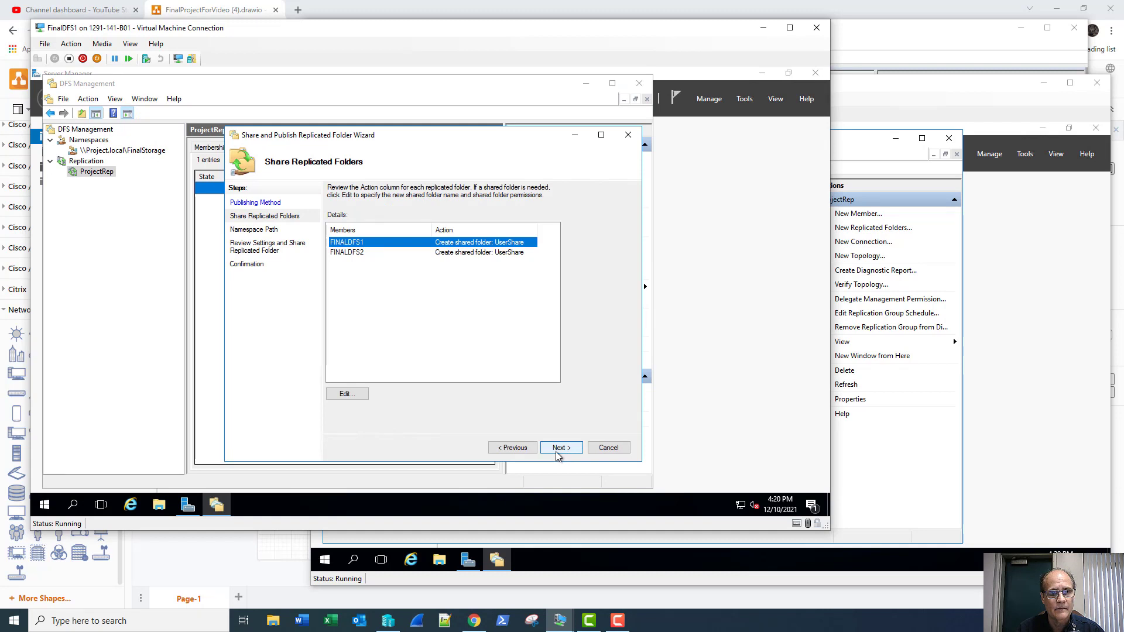
{"action": "left_click", "coordinate": [557, 450]}
Step: Choose \\Project.local\FinalStorage as the parent folder for the published UserShare
{"action": "left_click", "coordinate": [532, 236]}
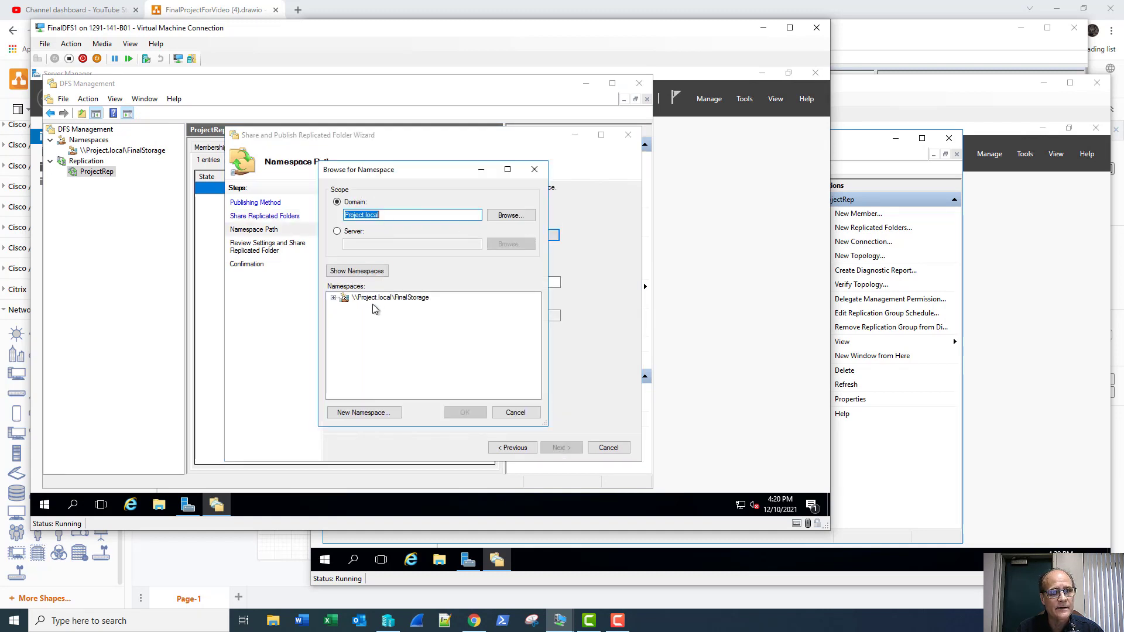
{"action": "left_click", "coordinate": [371, 299]}
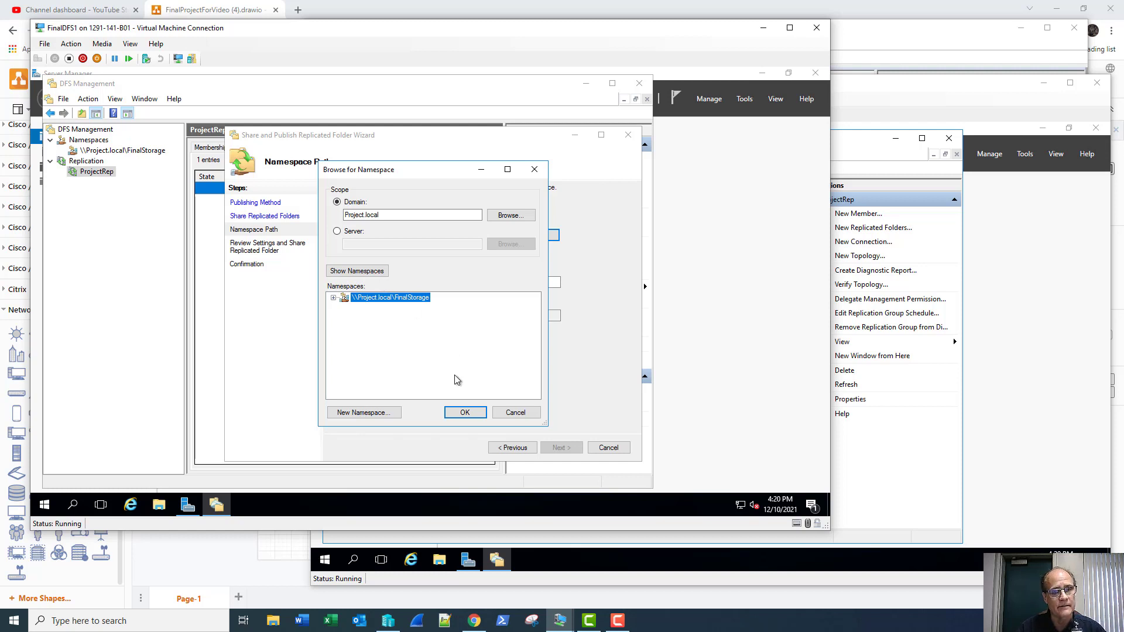
{"action": "left_click", "coordinate": [463, 413]}
{"action": "left_click", "coordinate": [416, 235]}
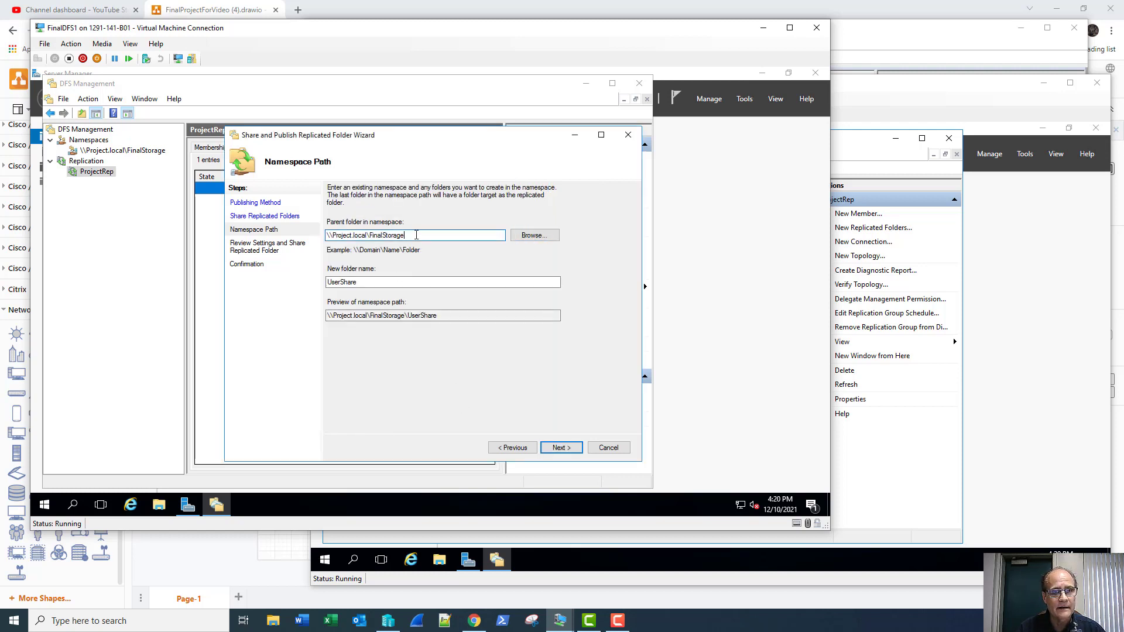
Step: Append \UserShare to the parent path, then delete it again to leave \\Project.local\FinalStorage
{"action": "type", "text": "\\"}
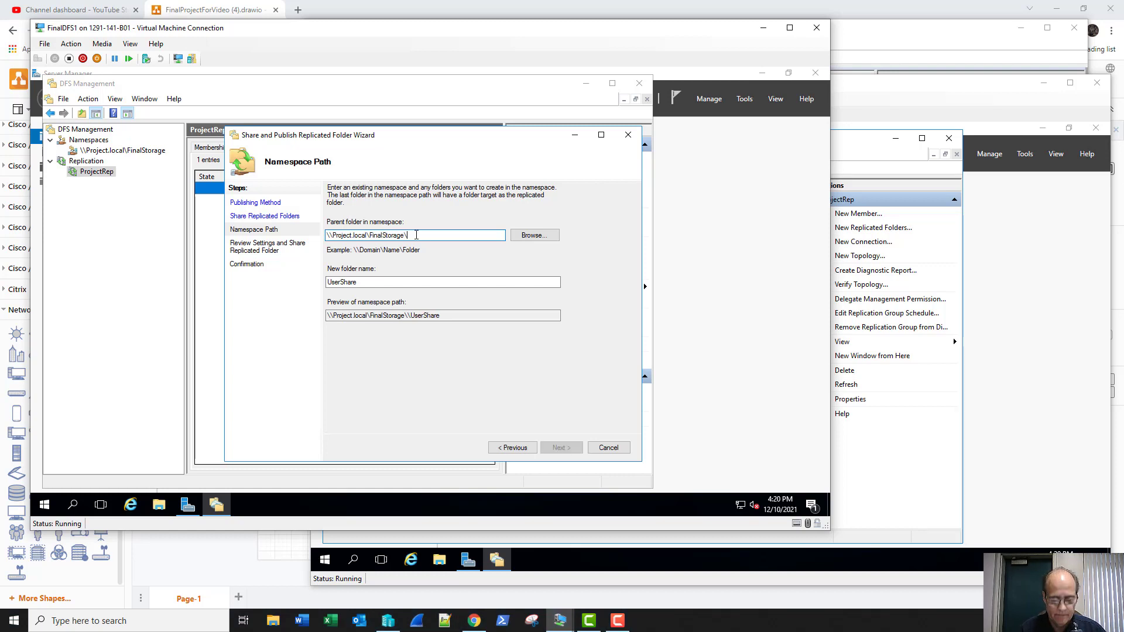
{"action": "type", "text": "User"}
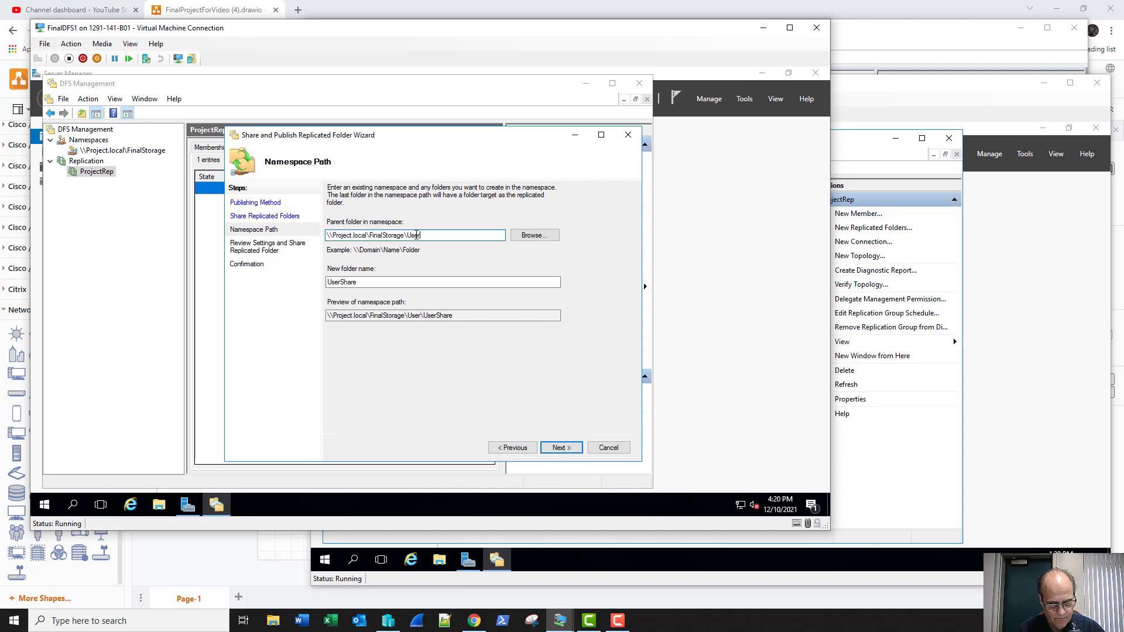
{"action": "type", "text": "Share"}
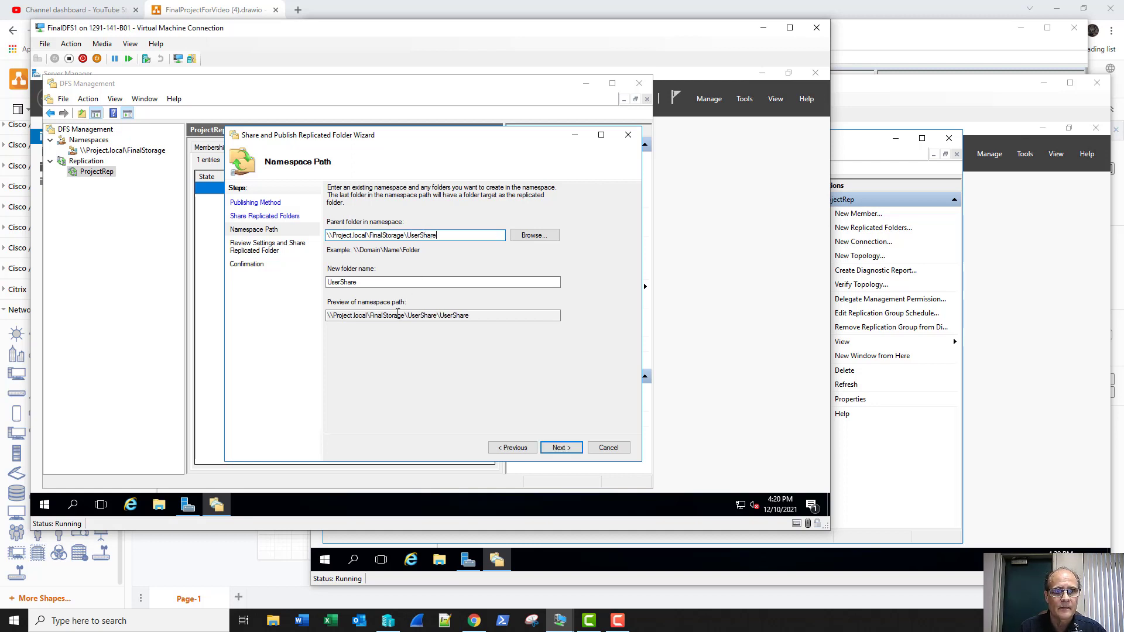
{"action": "key", "text": "BackSpace"}
{"action": "key", "text": "BackSpace"}
{"action": "key", "text": "BackSpace"}
{"action": "key", "text": "BackSpace"}
{"action": "key", "text": "BackSpace"}
{"action": "key", "text": "BackSpace"}
{"action": "key", "text": "BackSpace"}
{"action": "key", "text": "BackSpace"}
{"action": "key", "text": "BackSpace"}
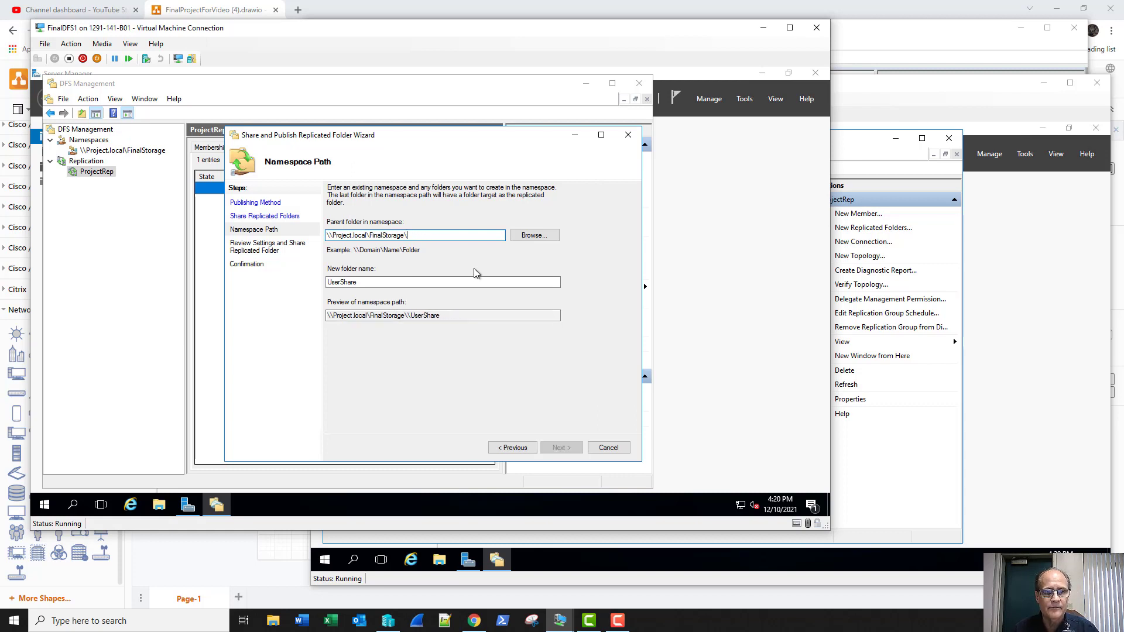
{"action": "key", "text": "BackSpace"}
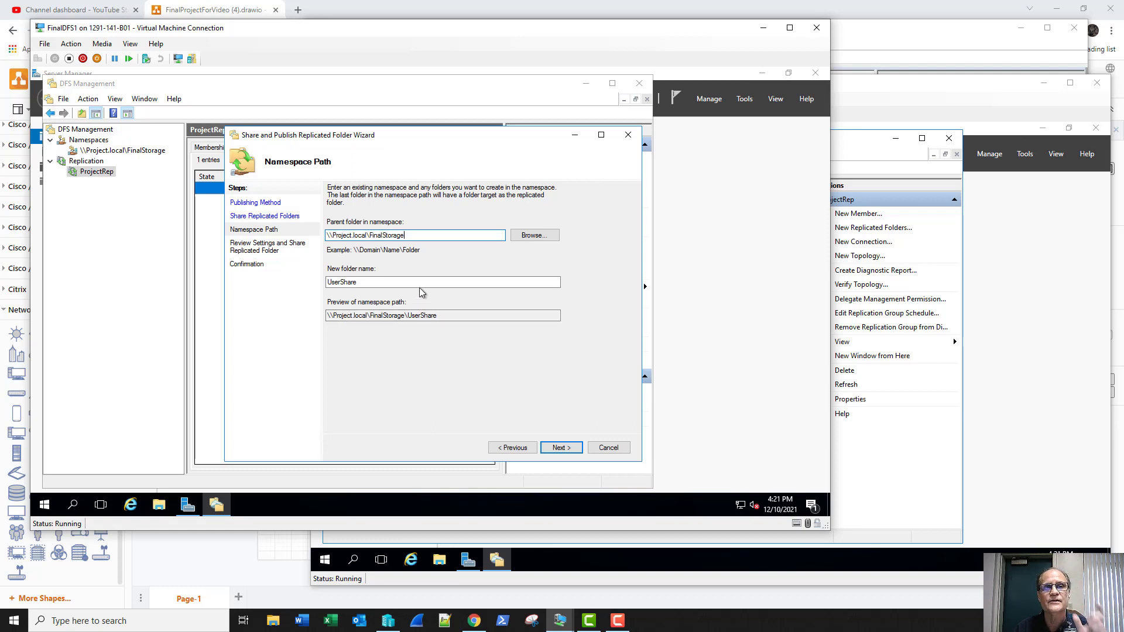
Step: Review the settings and finish the wizard so UserShare is shared and published
{"action": "left_click", "coordinate": [560, 449]}
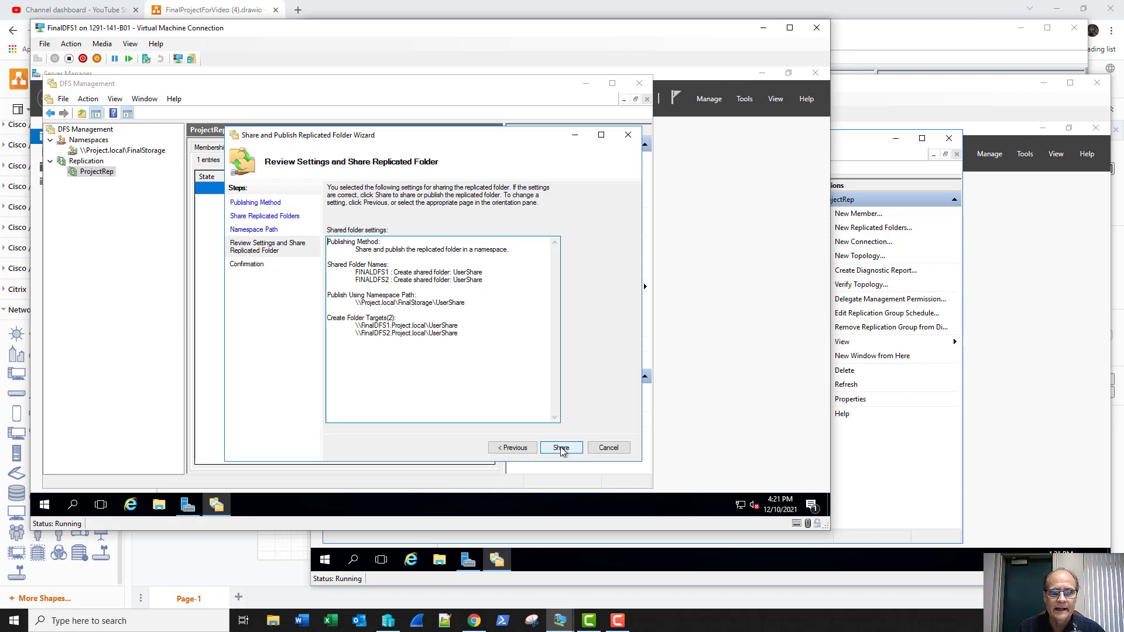
{"action": "left_click", "coordinate": [561, 448]}
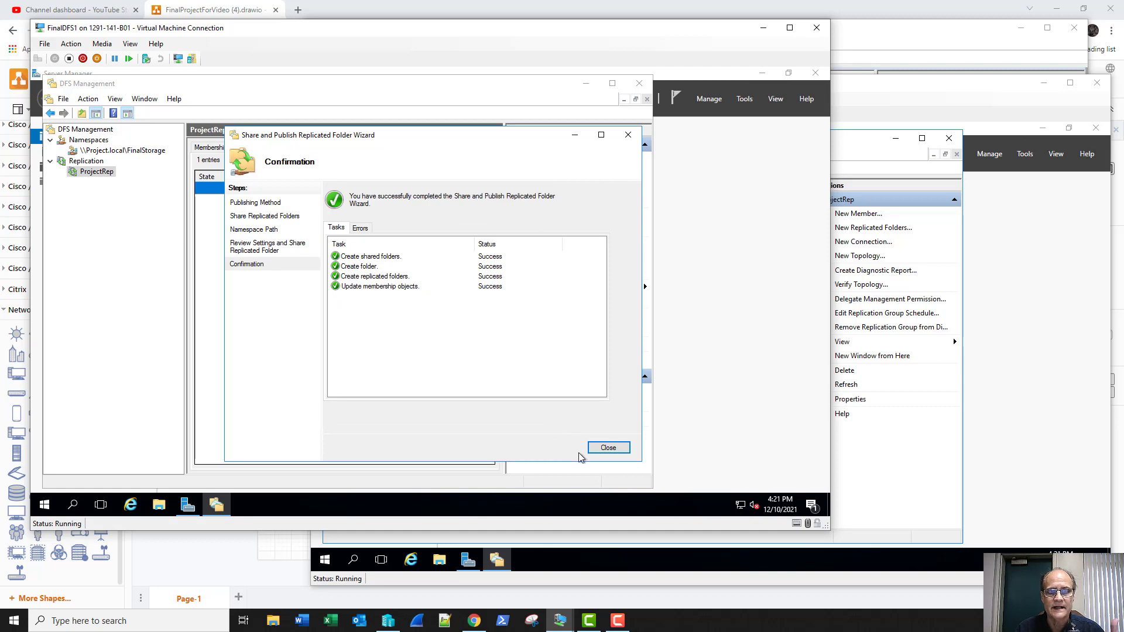
{"action": "left_click", "coordinate": [600, 450]}
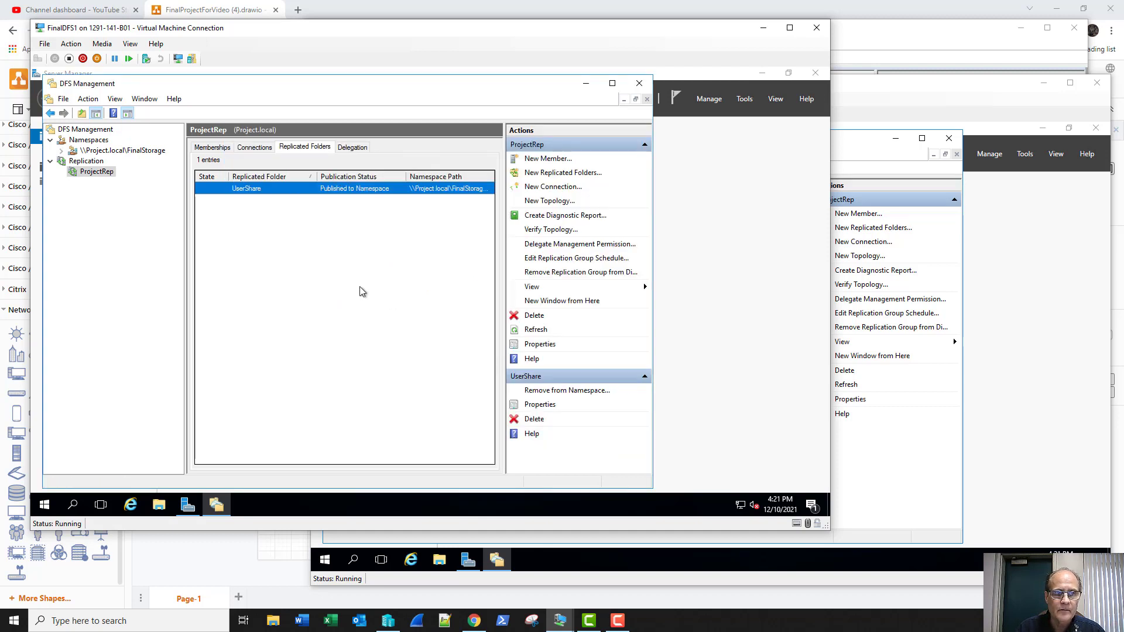
Step: Browse to \\project.local\finalstorage\UserShare in File Explorer and select the User1 folder
{"action": "left_click", "coordinate": [162, 510]}
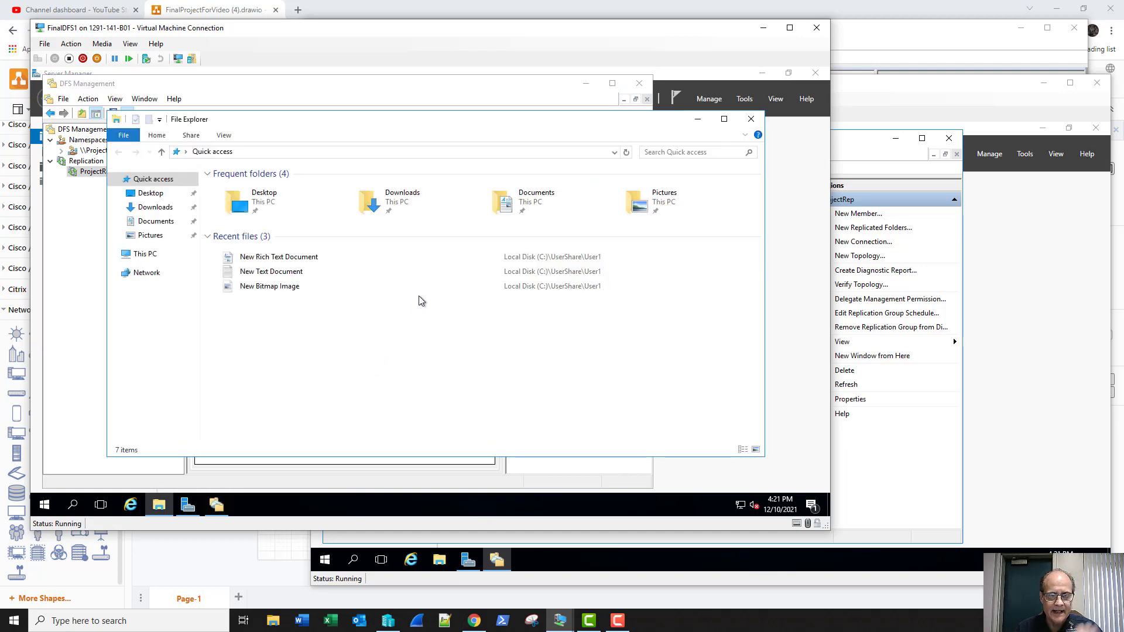
{"action": "left_click", "coordinate": [390, 155]}
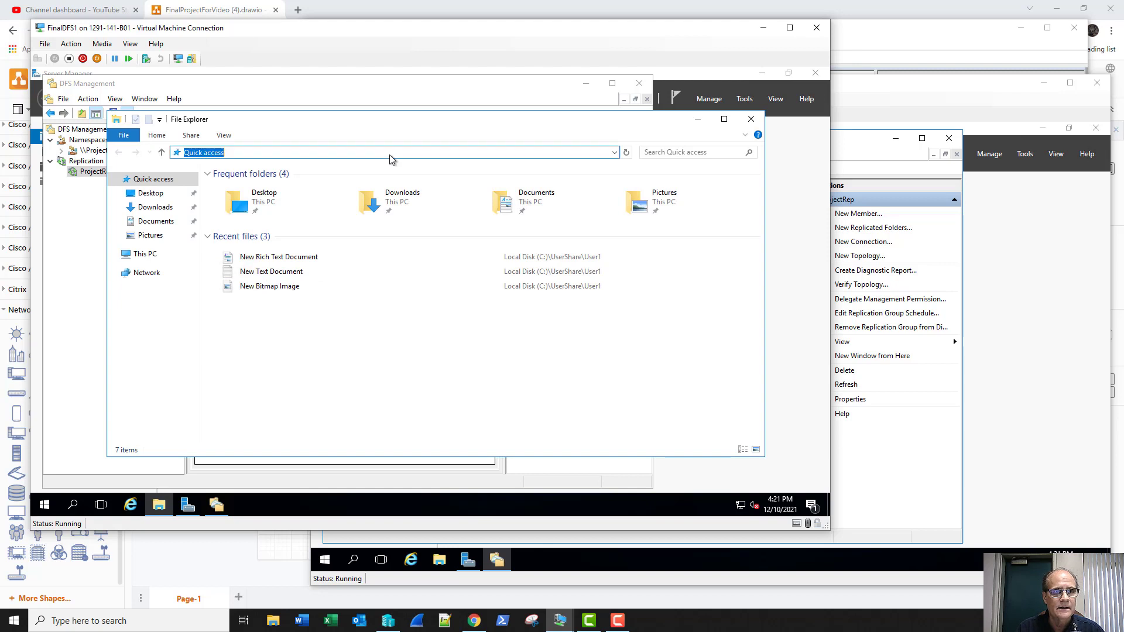
{"action": "type", "text": "\\\\"}
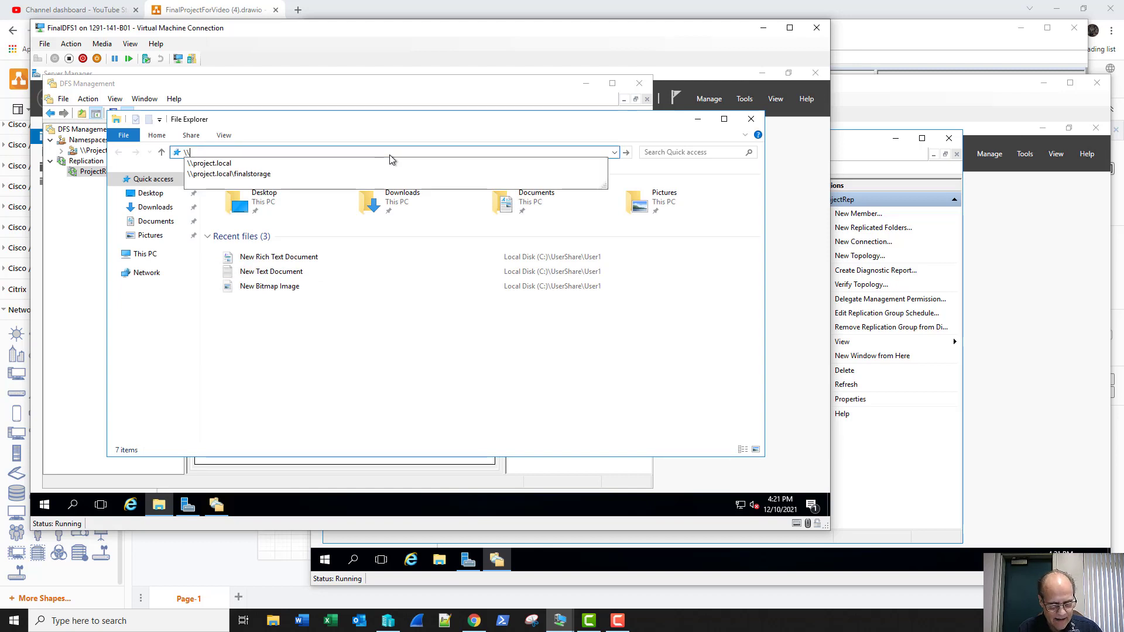
{"action": "key", "text": "Down"}
{"action": "key", "text": "Down"}
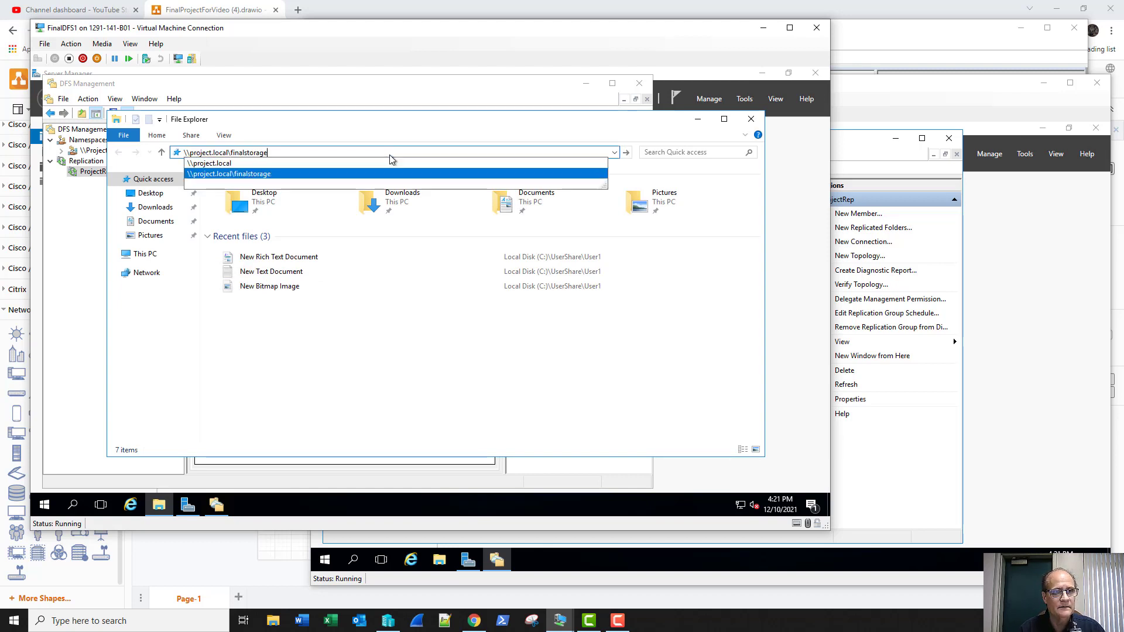
{"action": "key", "text": "Return"}
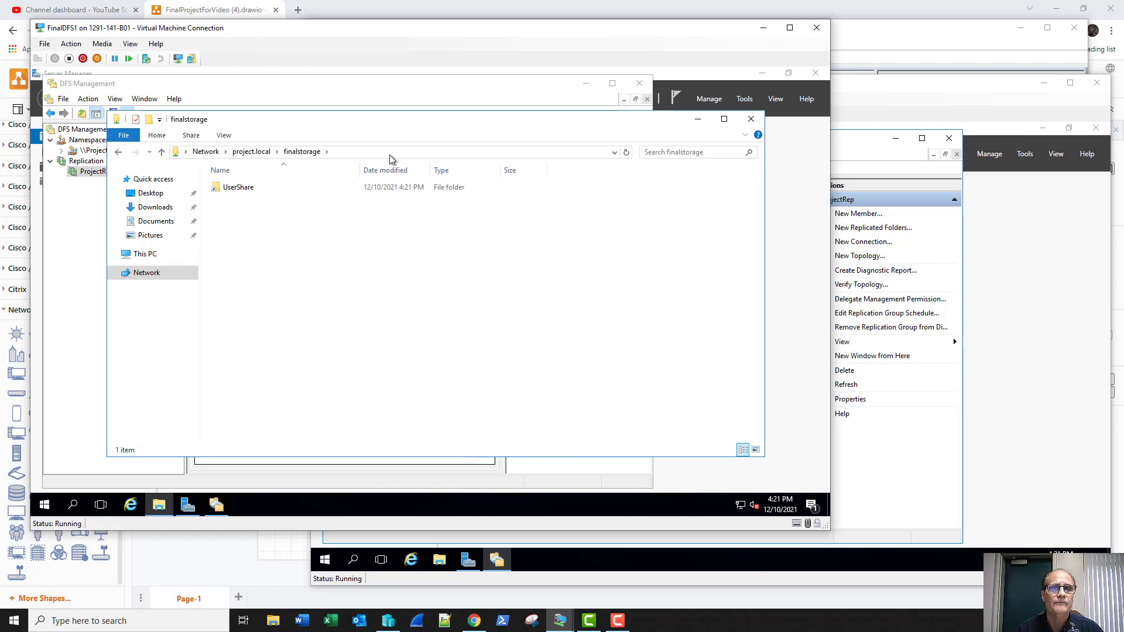
{"action": "double_click", "coordinate": [268, 189]}
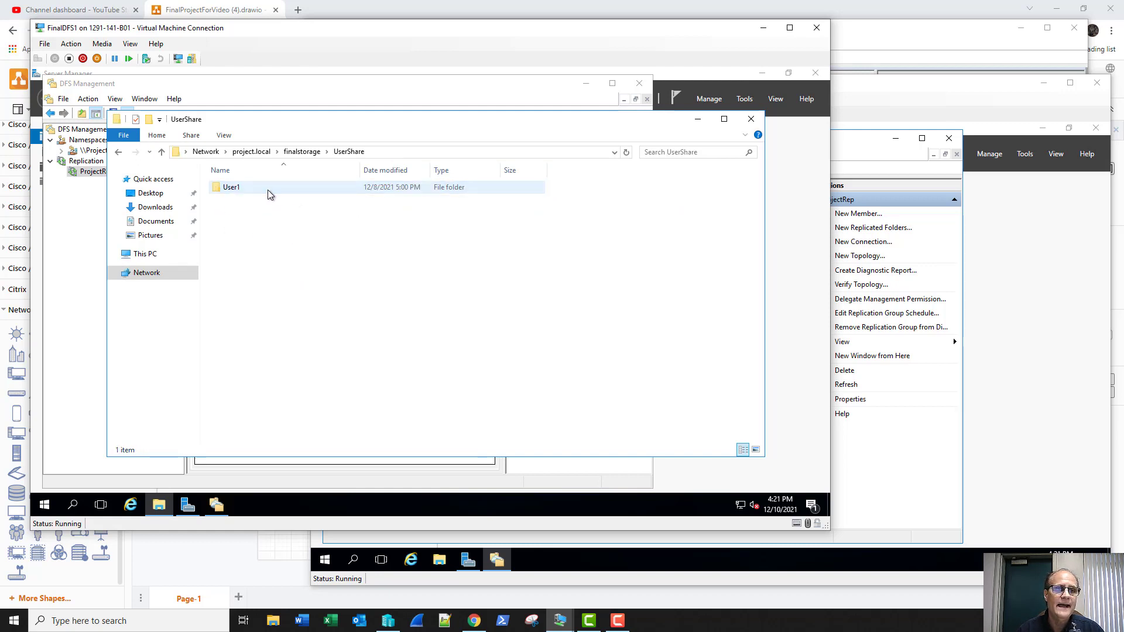
{"action": "left_click", "coordinate": [393, 153]}
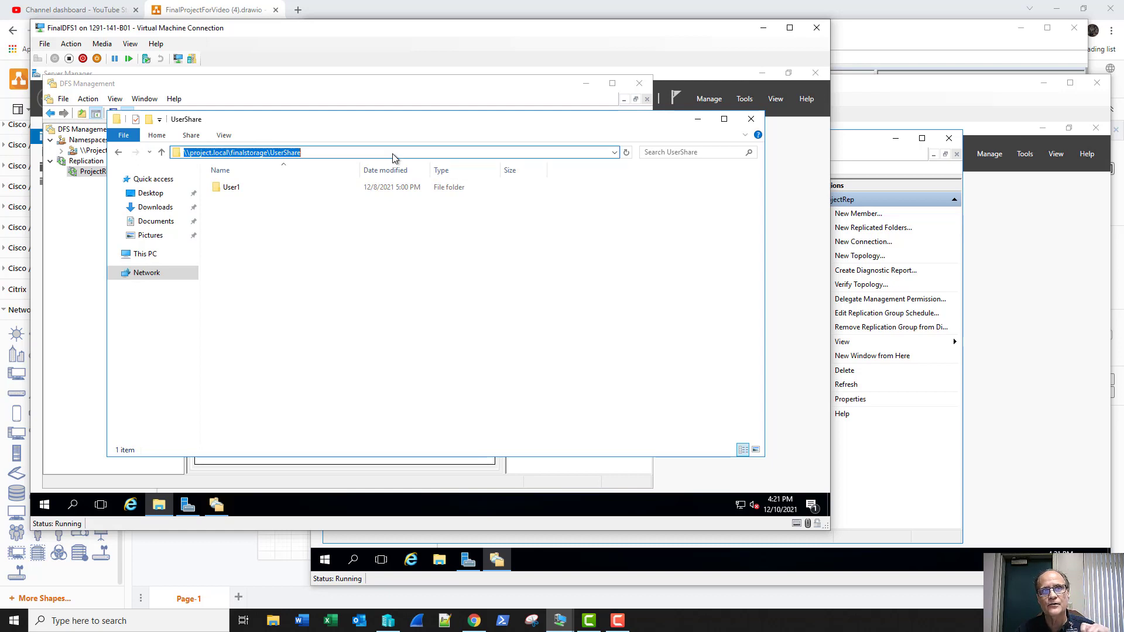
{"action": "right_click", "coordinate": [241, 187]}
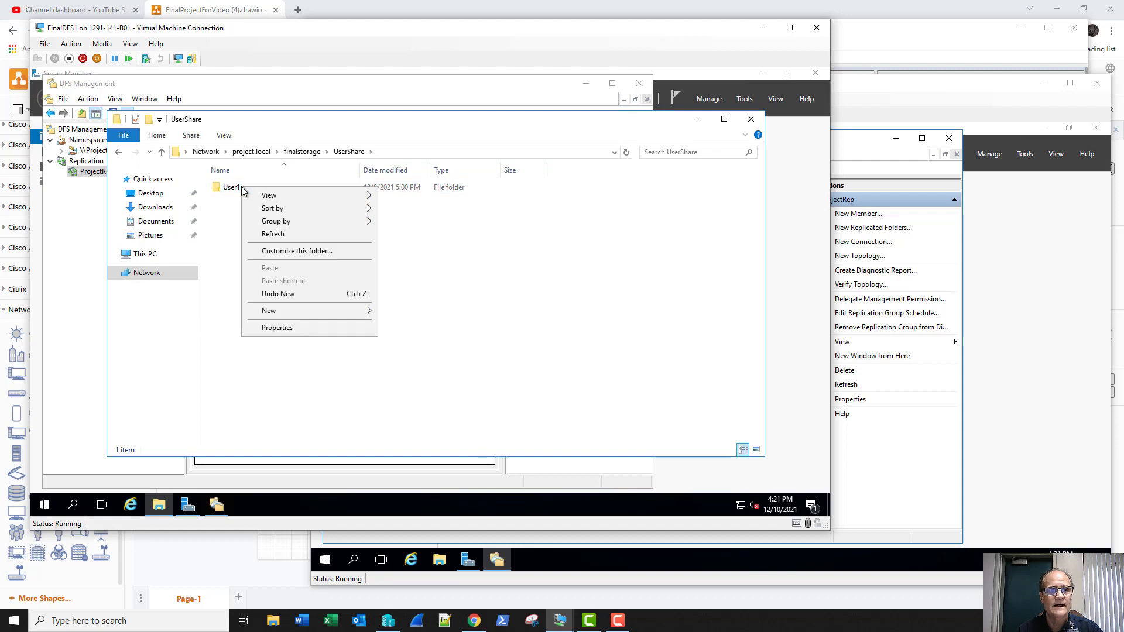
{"action": "left_click", "coordinate": [230, 189]}
Step: Show User1's DFS referrals, FINALDFS1 active and FINALDFS2 not, then bring FinalDFS2 forward
{"action": "right_click", "coordinate": [230, 187]}
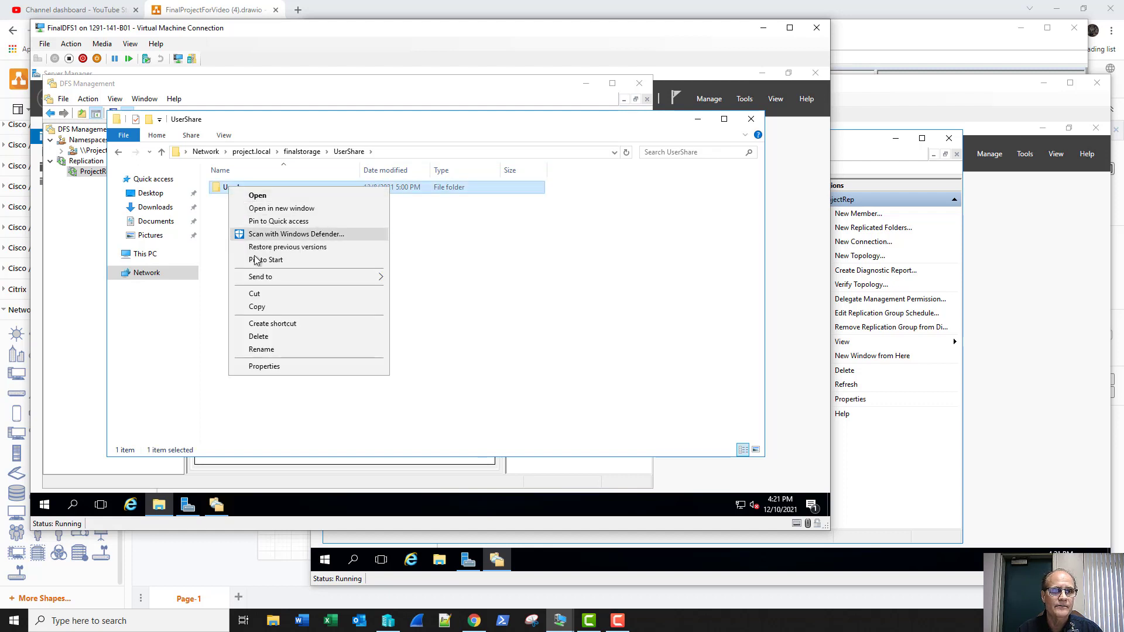
{"action": "left_click", "coordinate": [283, 366]}
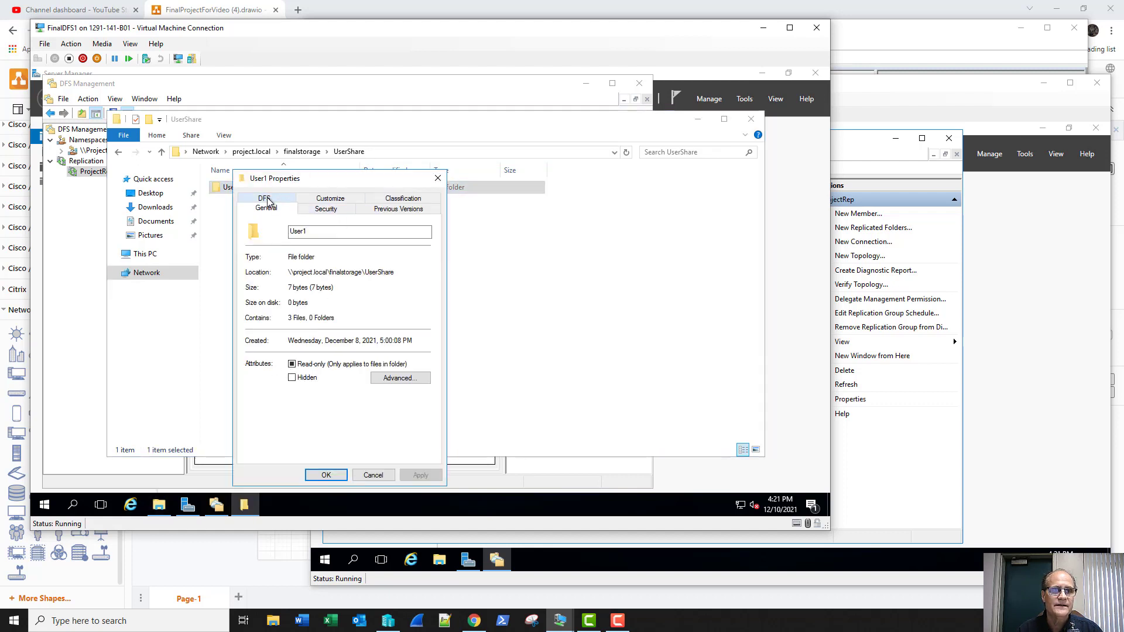
{"action": "left_click", "coordinate": [268, 198]}
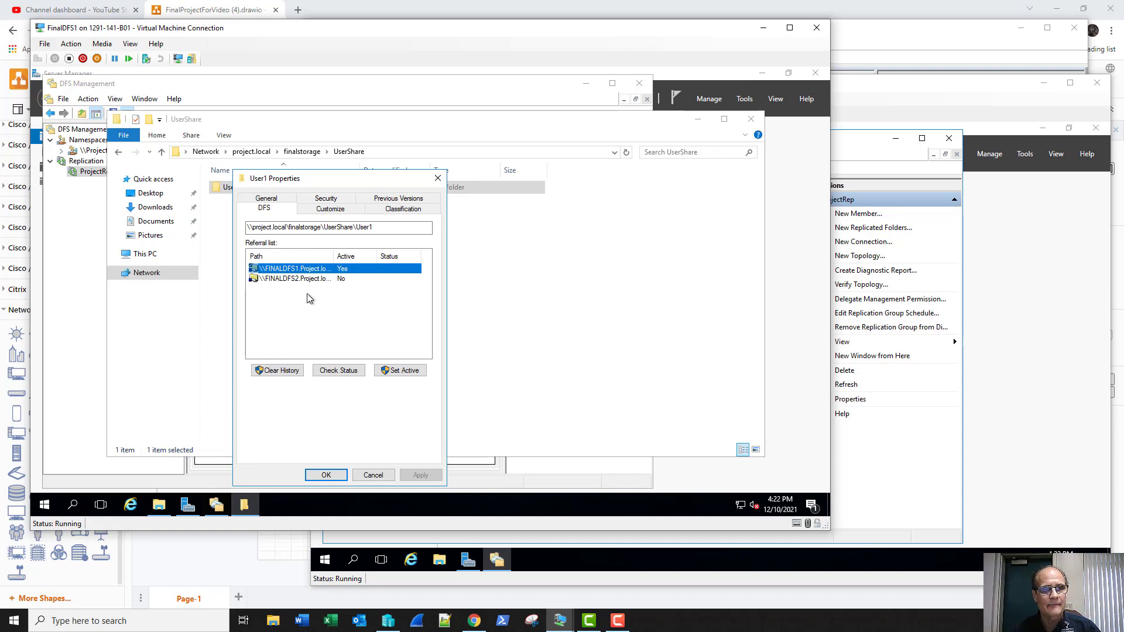
{"action": "left_click", "coordinate": [881, 150]}
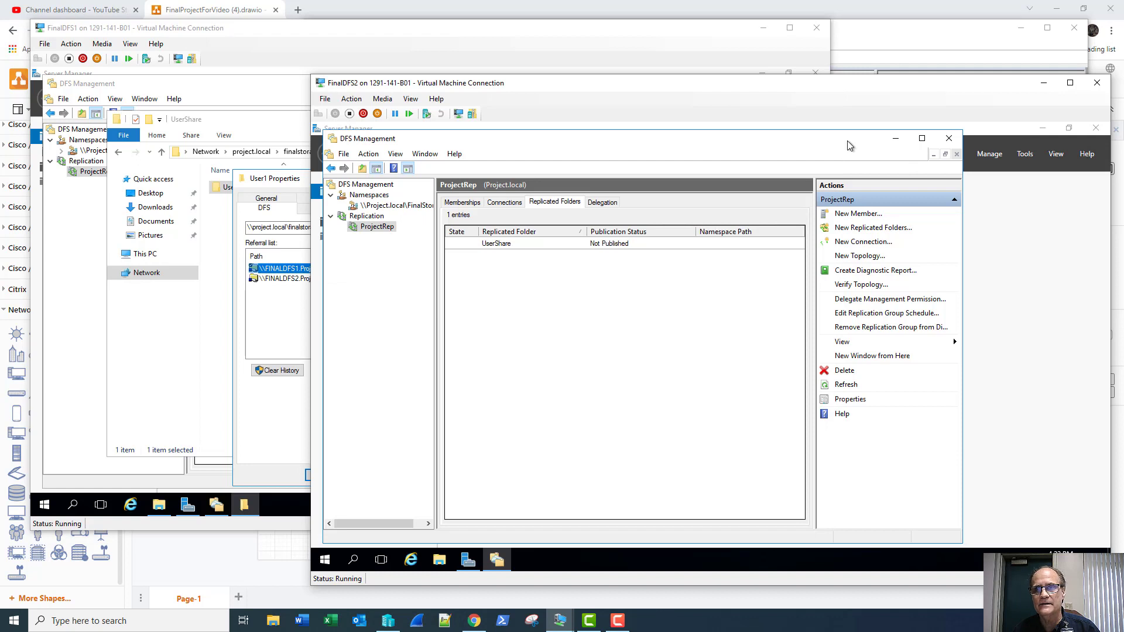
Step: On FinalDFS2, browse to \\project.local in File Explorer, close it, and return to FinalDFS1
{"action": "left_click", "coordinate": [440, 560]}
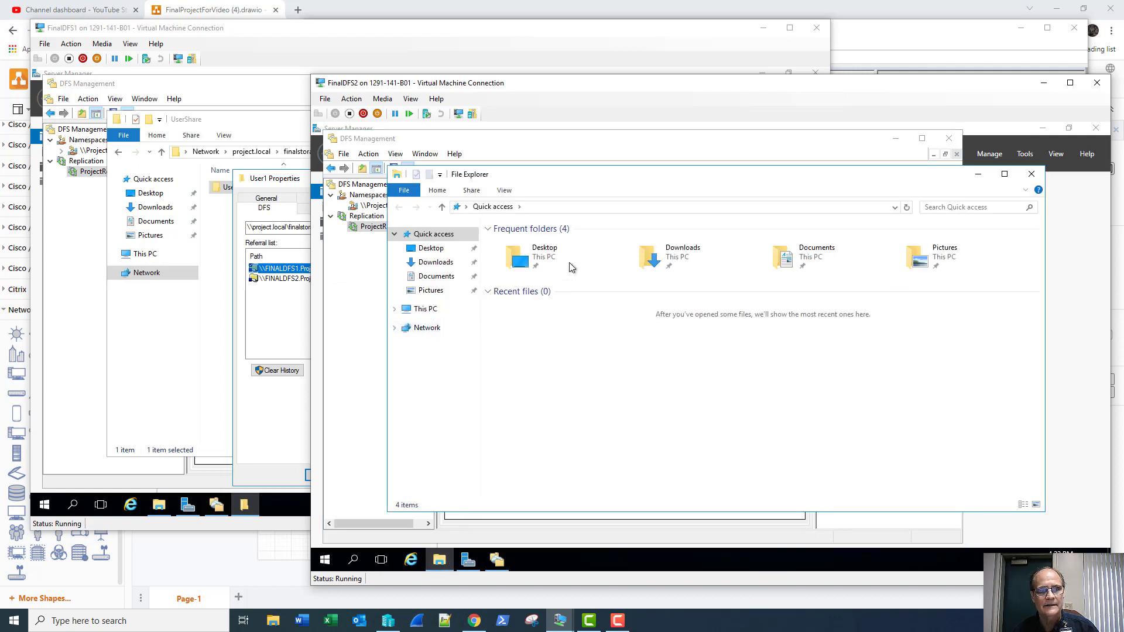
{"action": "left_click", "coordinate": [869, 209]}
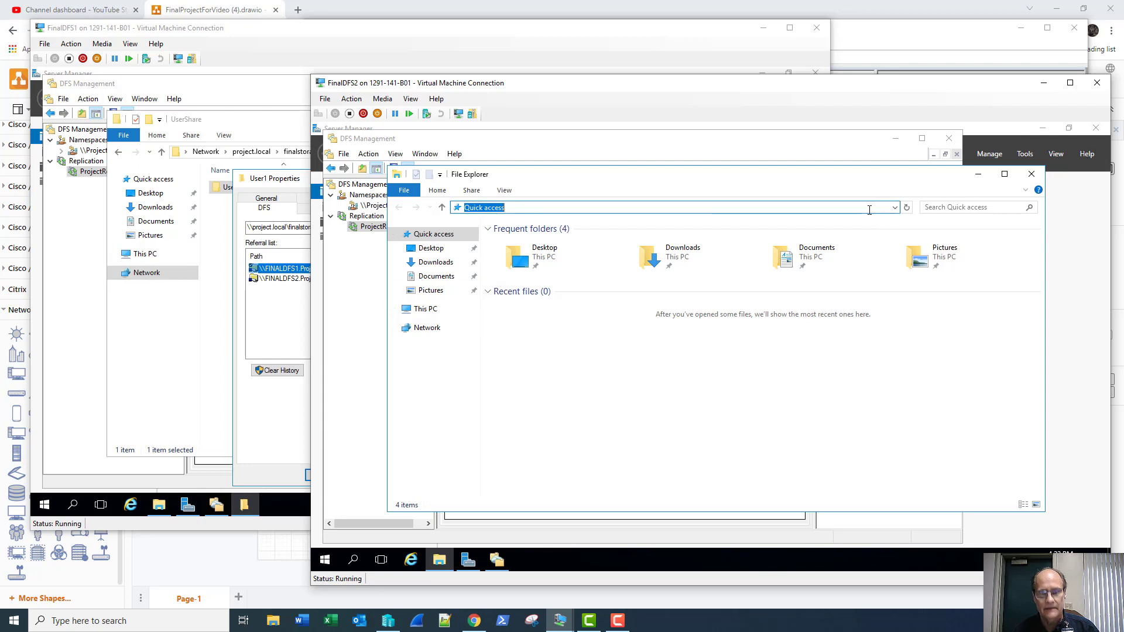
{"action": "type", "text": "\\\\p"}
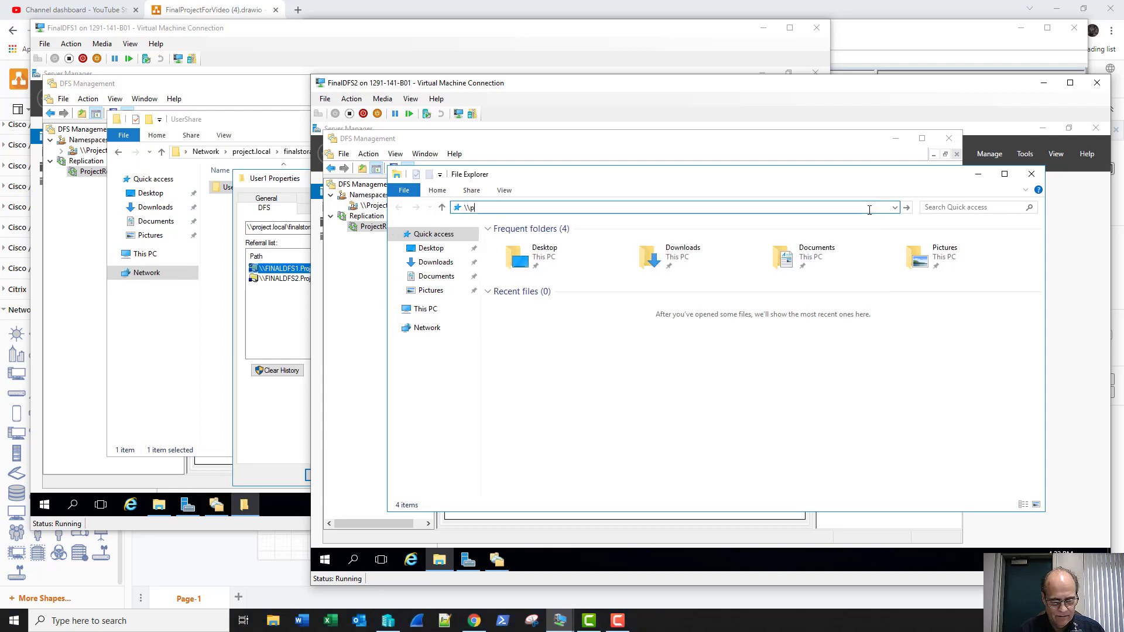
{"action": "type", "text": "roject"}
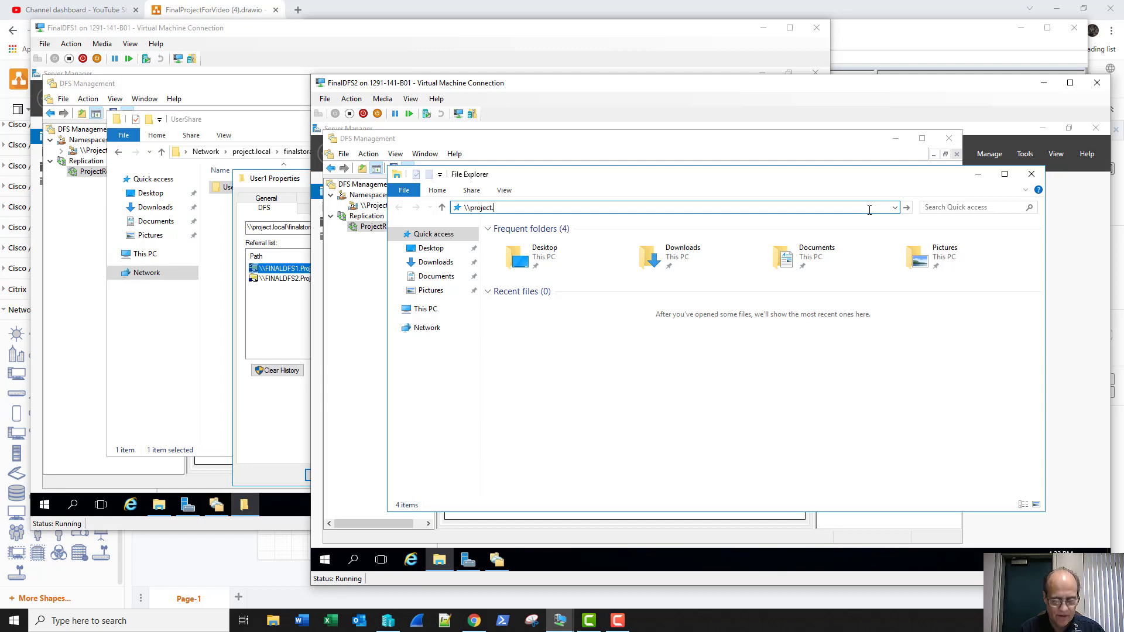
{"action": "type", "text": ".local"}
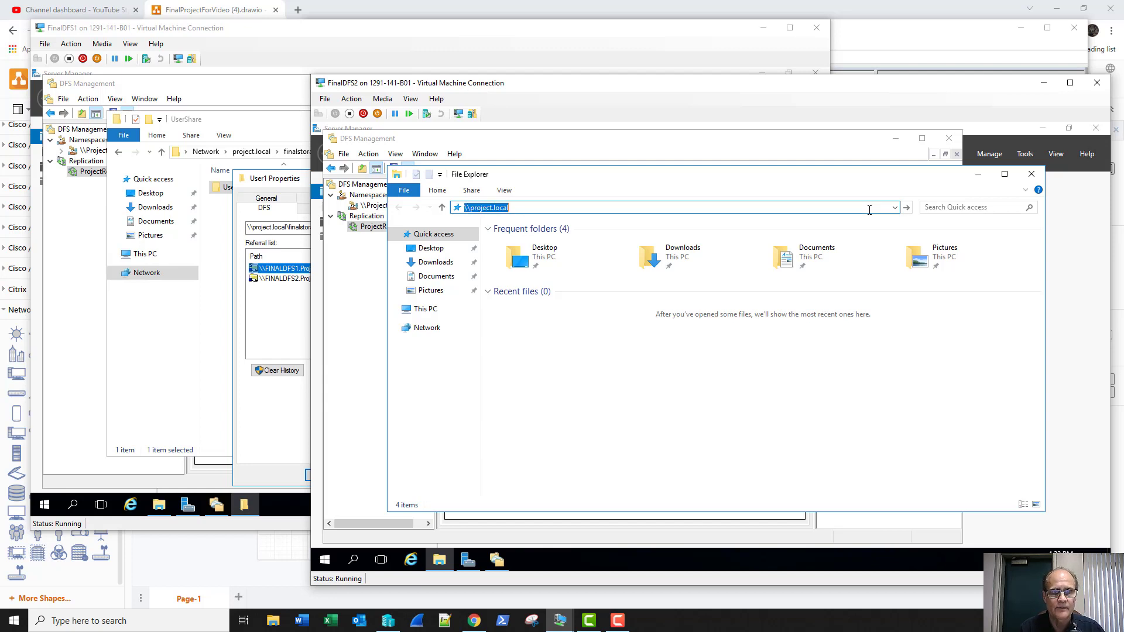
{"action": "key", "text": "Return"}
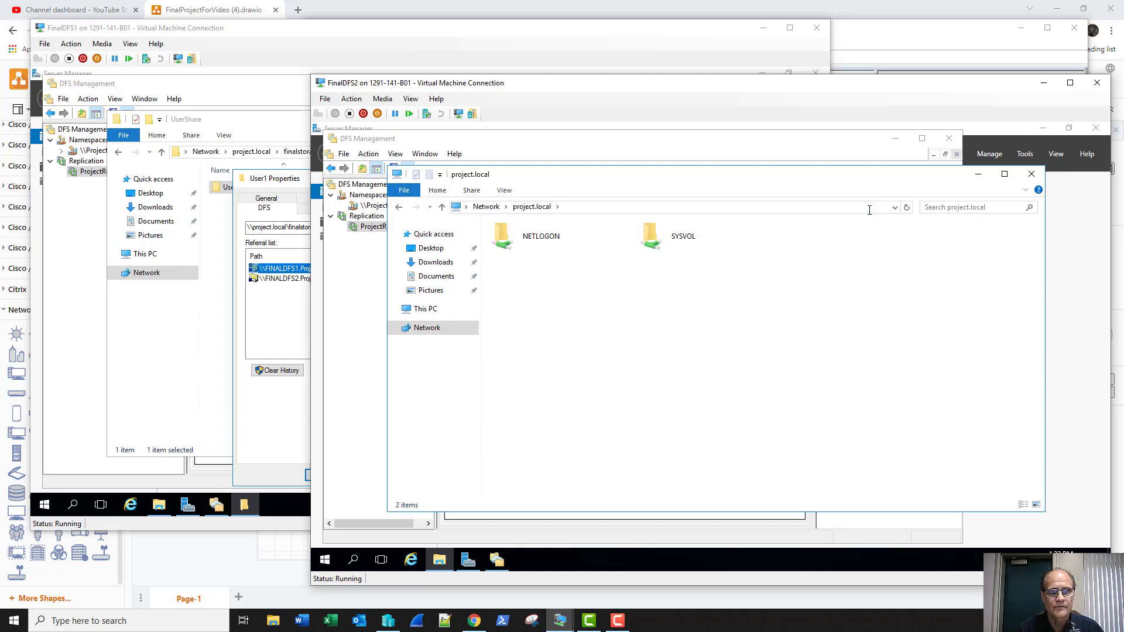
{"action": "left_click", "coordinate": [756, 206]}
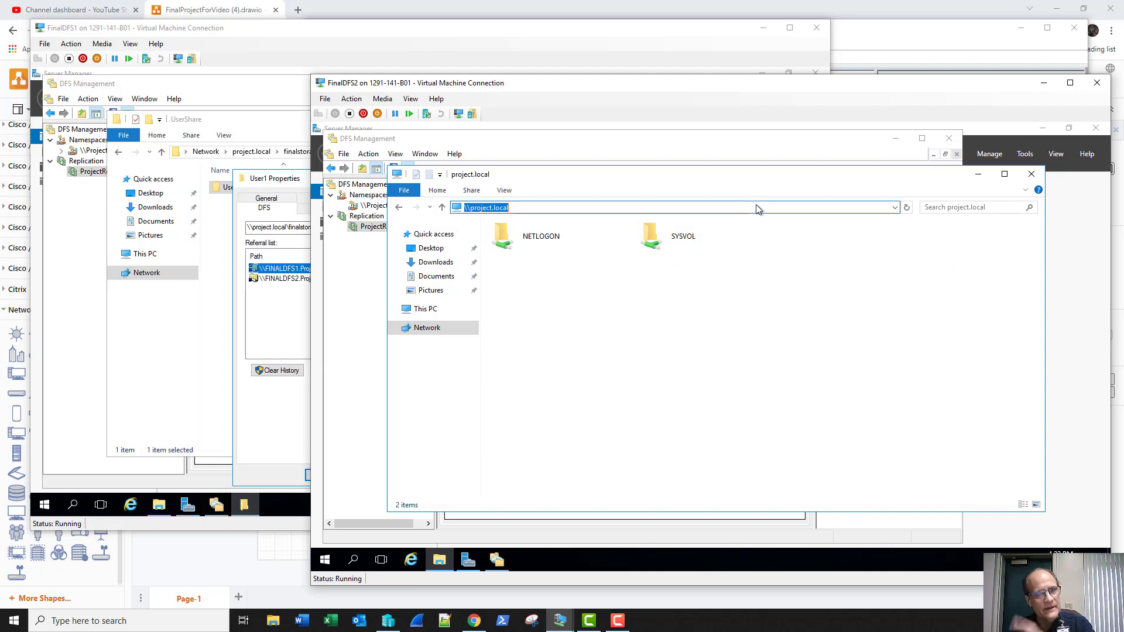
{"action": "left_click", "coordinate": [1030, 175]}
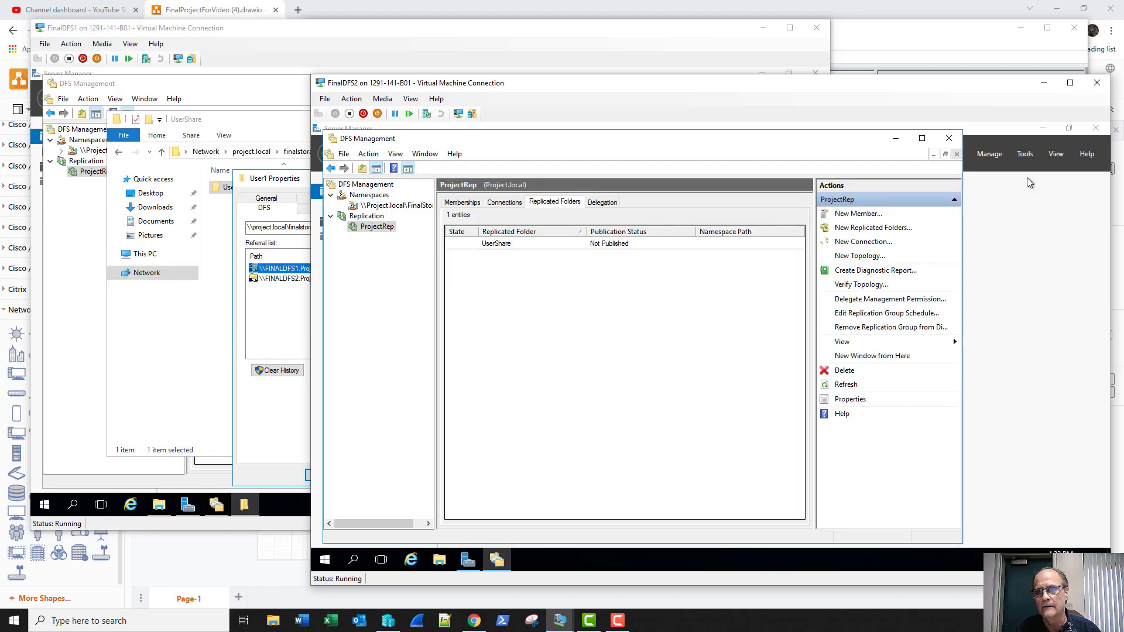
{"action": "left_click", "coordinate": [376, 34]}
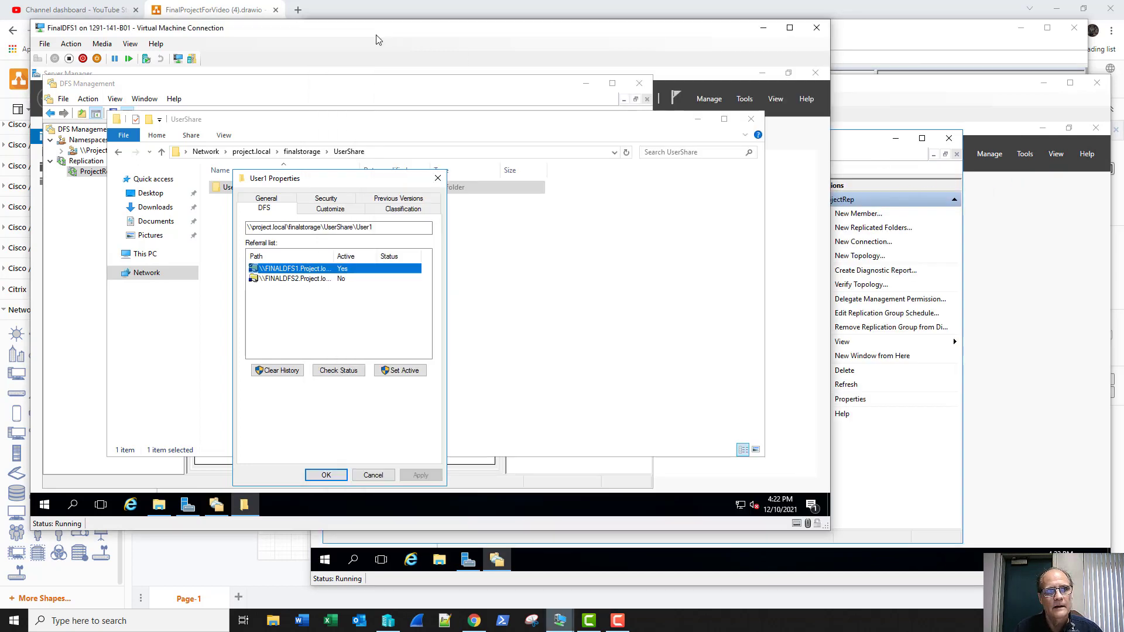
Step: Switch User1's active DFS referral to FINALDFS2, then back to FINALDFS1, and close Properties
{"action": "left_click", "coordinate": [326, 474]}
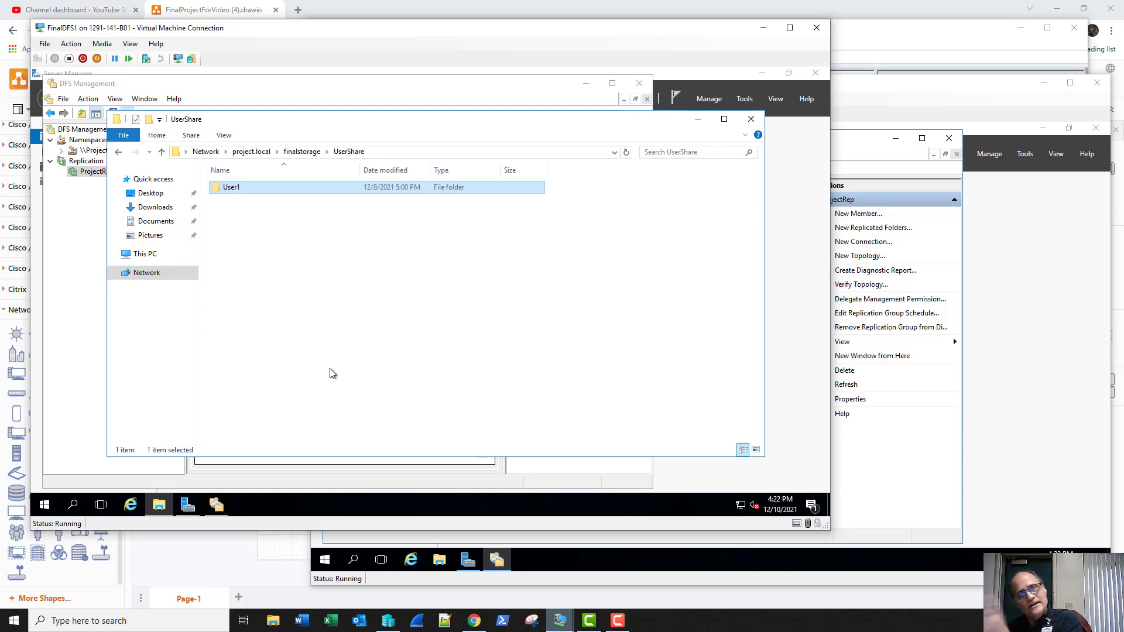
{"action": "right_click", "coordinate": [237, 187]}
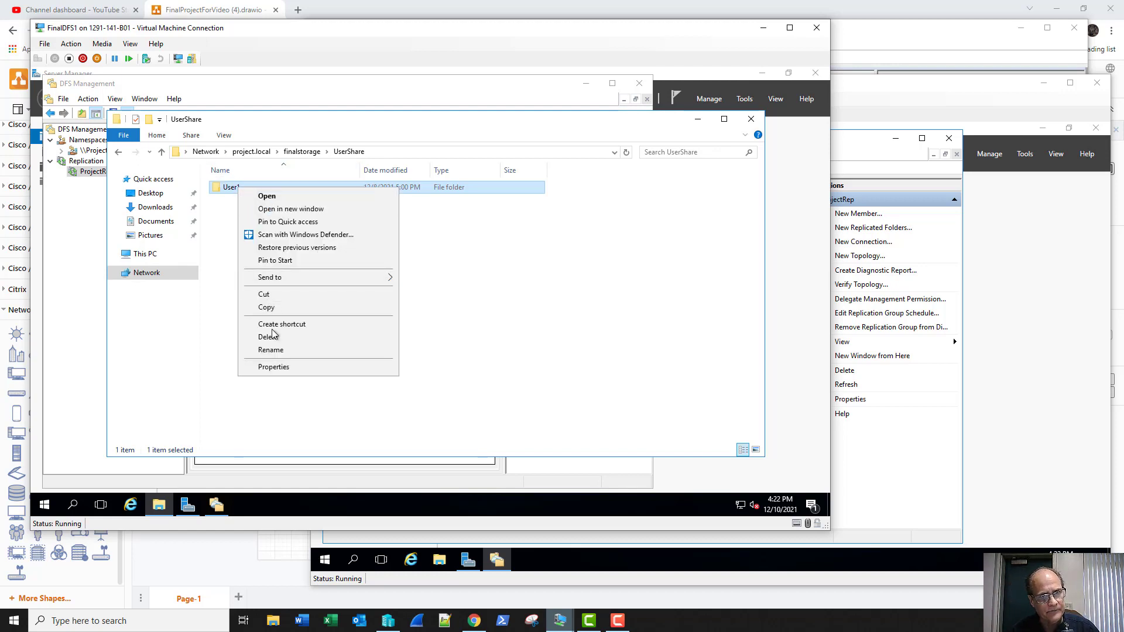
{"action": "left_click", "coordinate": [276, 367]}
{"action": "left_click", "coordinate": [283, 199]}
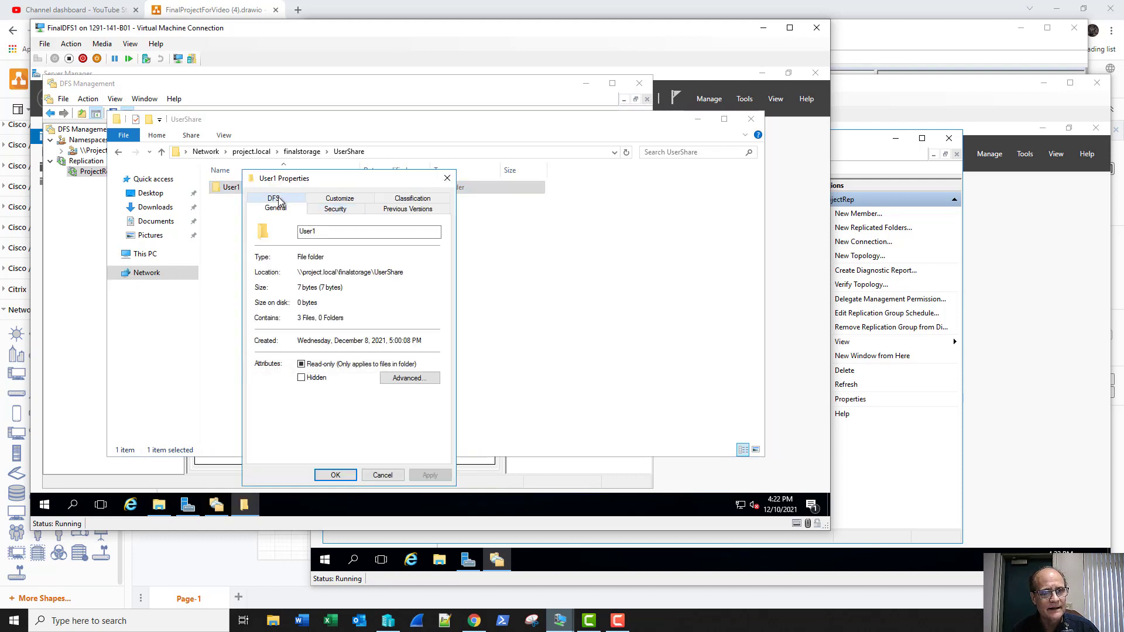
{"action": "left_click", "coordinate": [304, 279]}
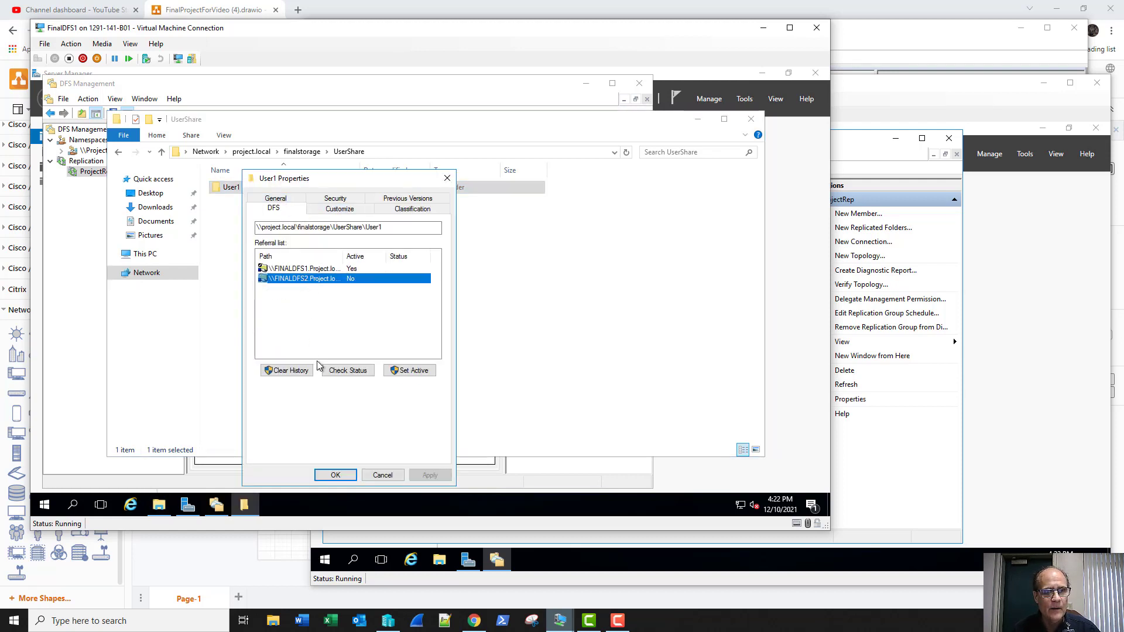
{"action": "left_click", "coordinate": [398, 372]}
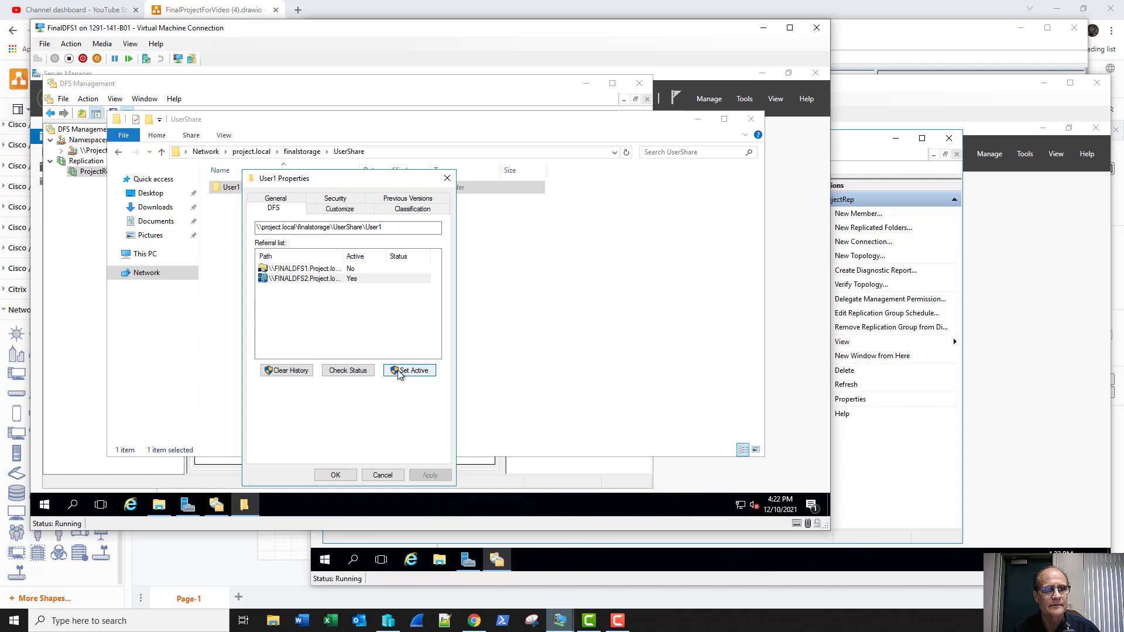
{"action": "left_click", "coordinate": [318, 271]}
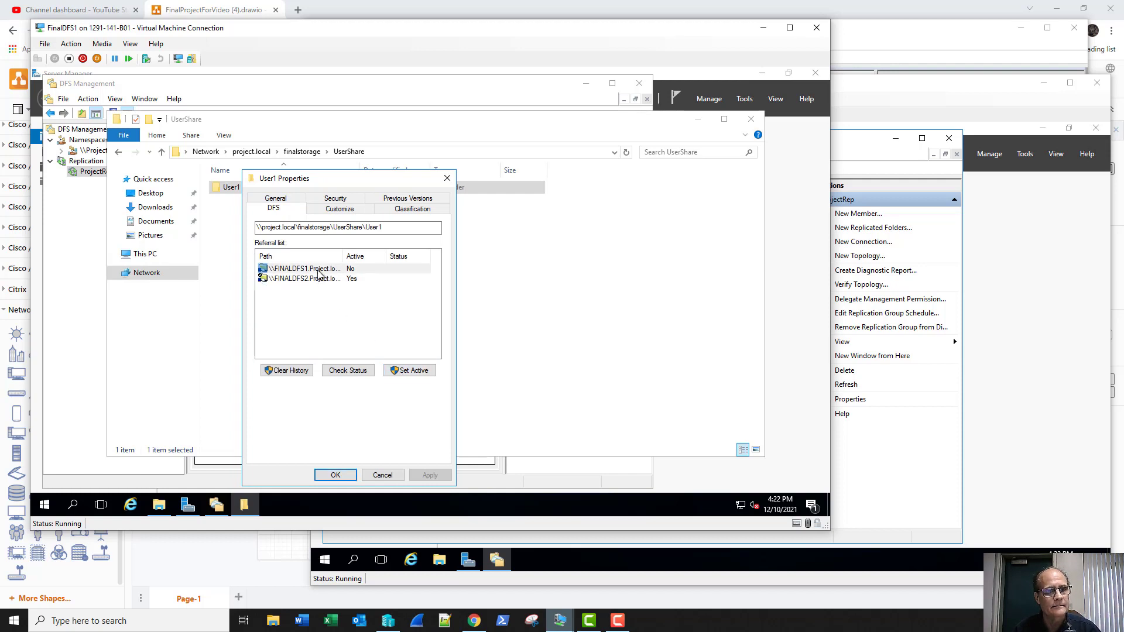
{"action": "left_click", "coordinate": [389, 370]}
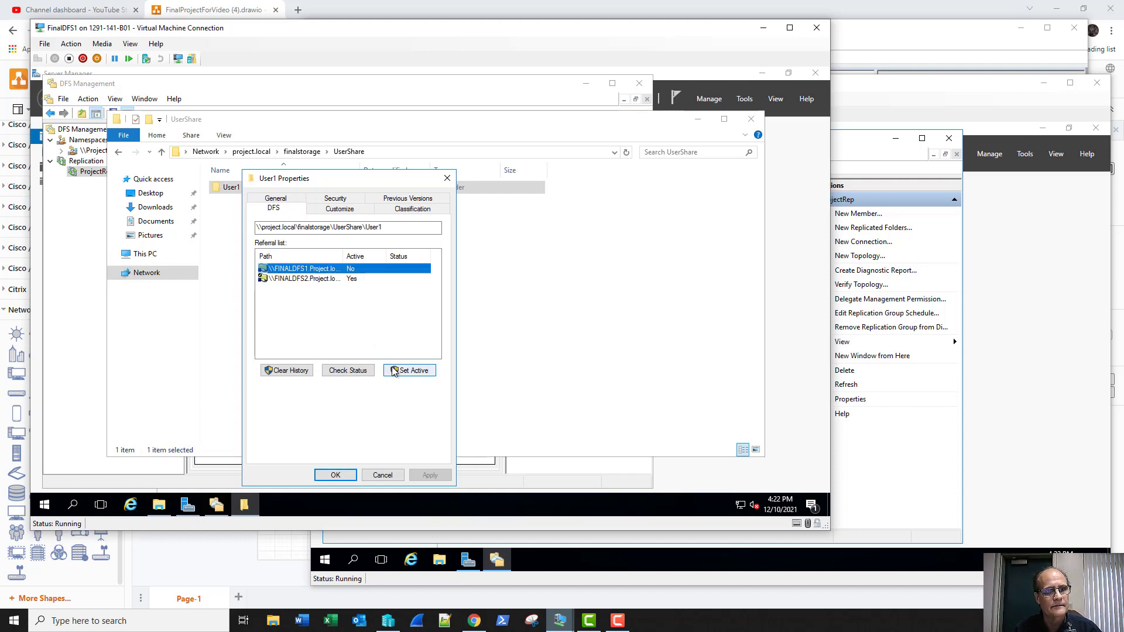
{"action": "left_click", "coordinate": [352, 477]}
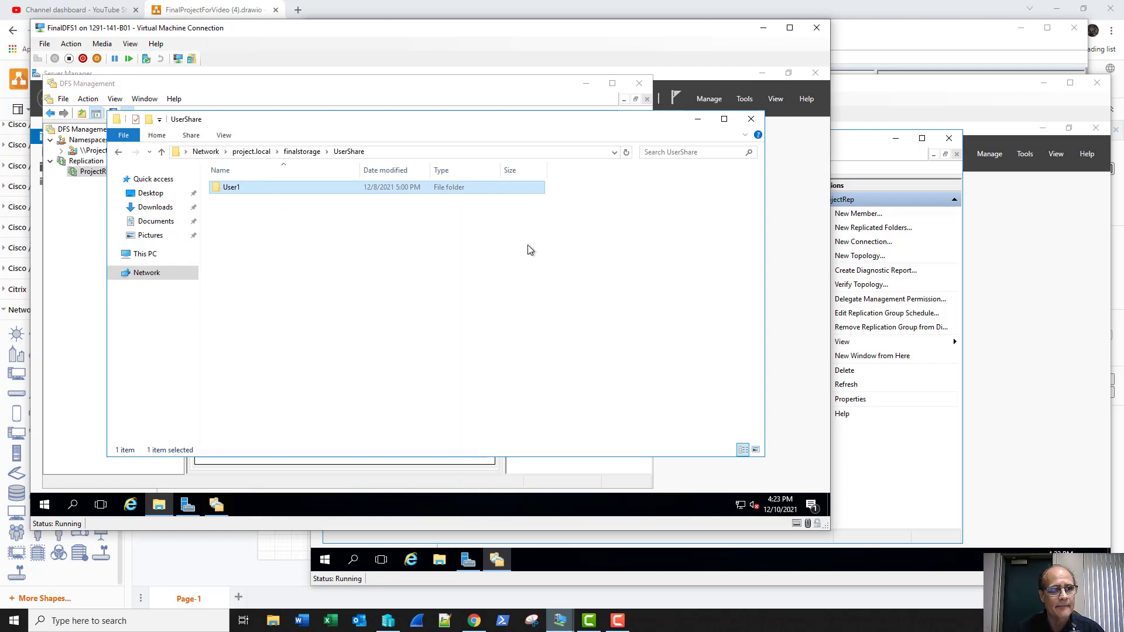
Step: Close the UserShare folder window and bring the FinalProjectForVideo network diagram to the front
{"action": "left_click", "coordinate": [751, 119]}
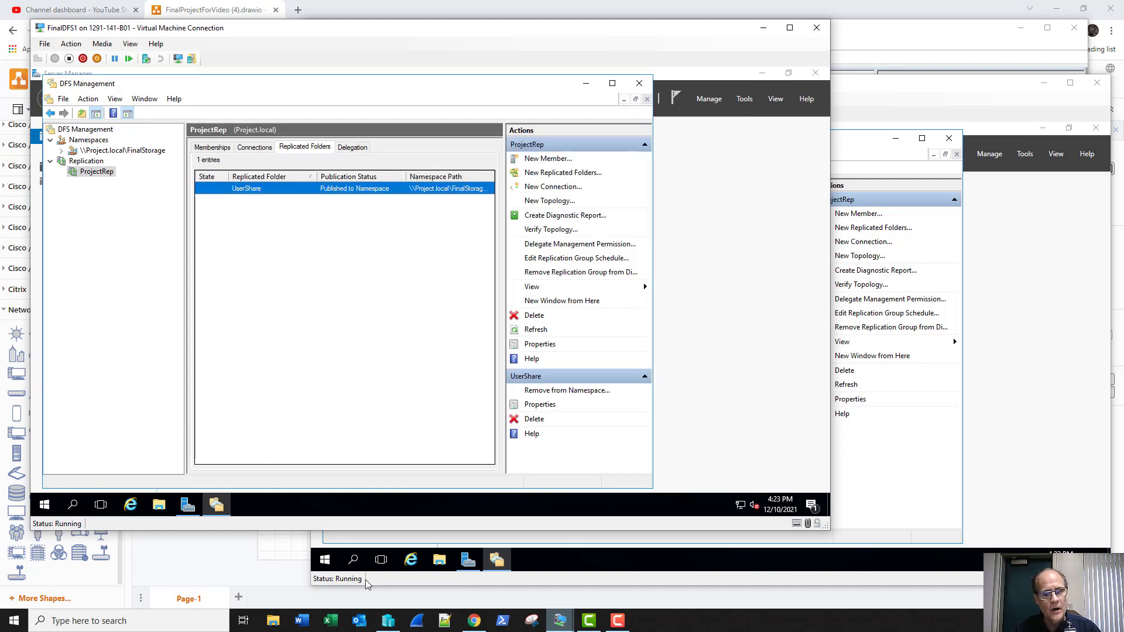
{"action": "mouse_move", "coordinate": [391, 629]}
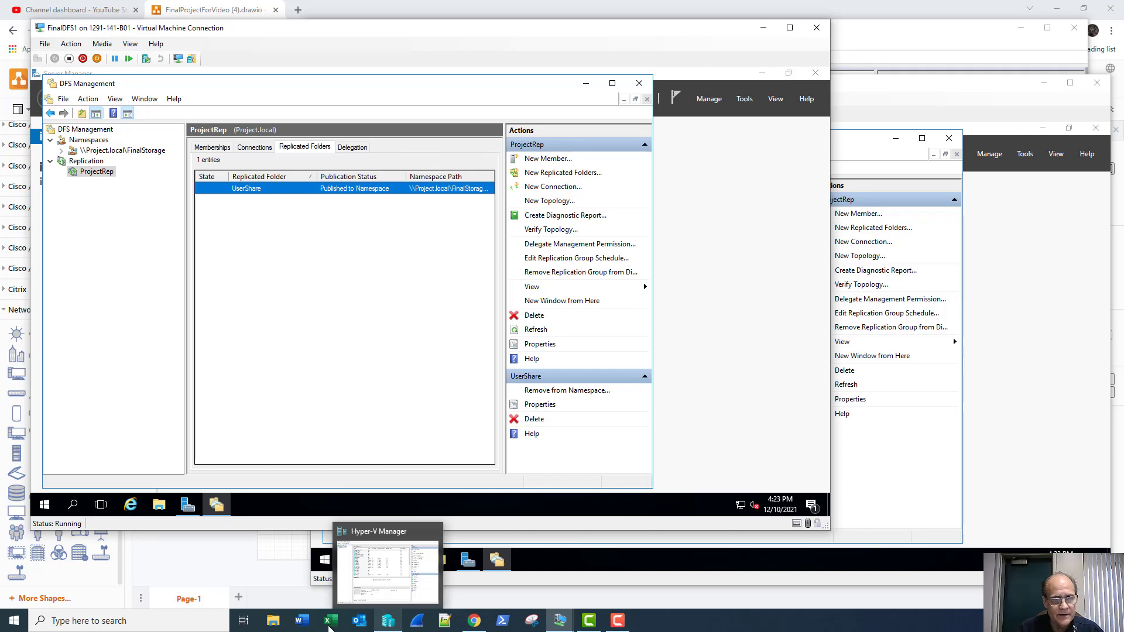
{"action": "left_click", "coordinate": [218, 556]}
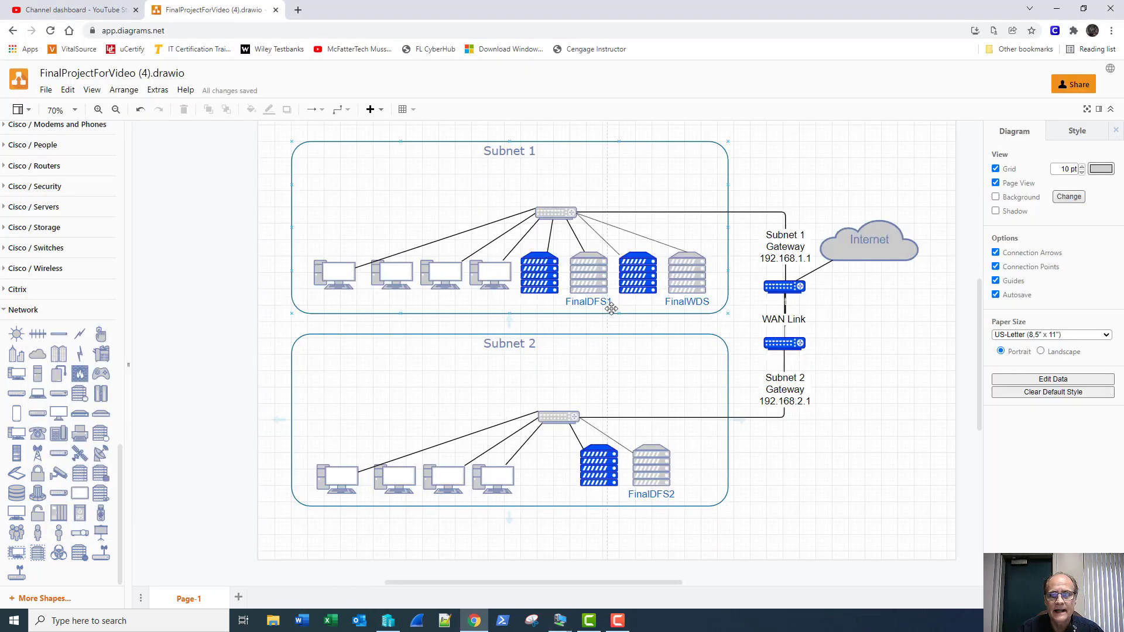
Step: Fill the FinalDFS1 and FinalDFS2 server icons blue, save the diagram, and minimize Chrome
{"action": "left_click", "coordinate": [591, 270]}
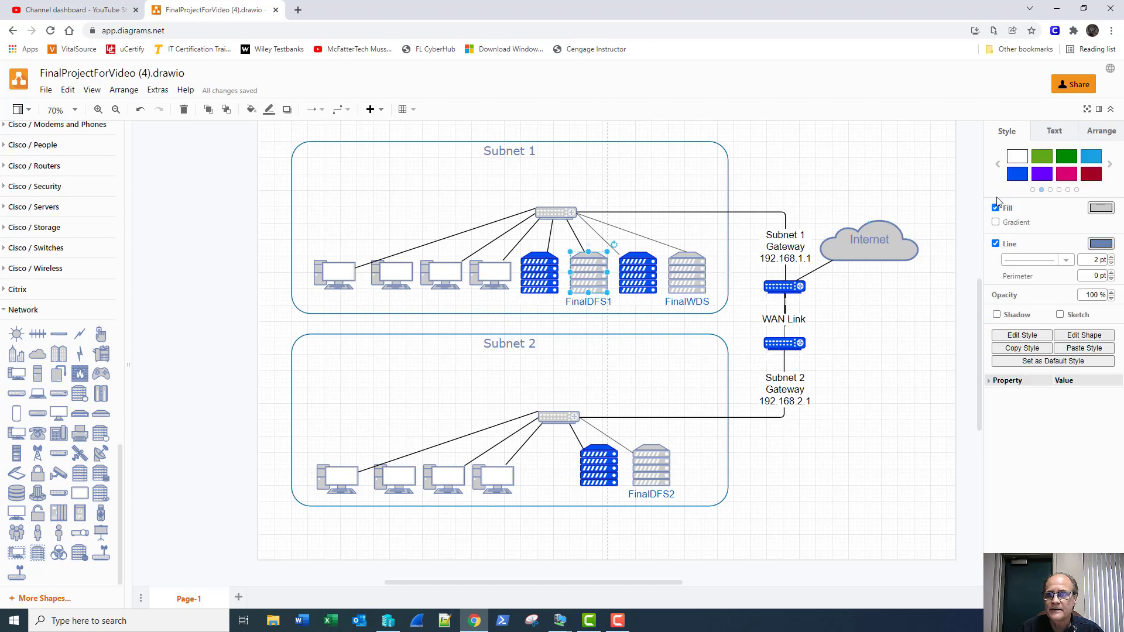
{"action": "left_click", "coordinate": [1021, 174]}
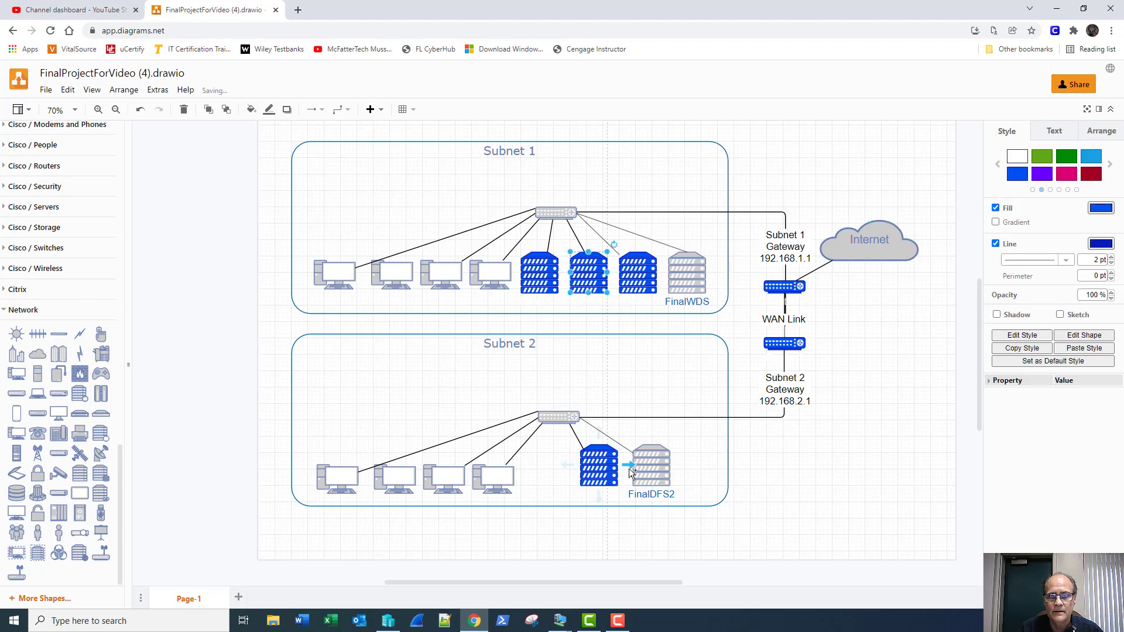
{"action": "left_click", "coordinate": [643, 455]}
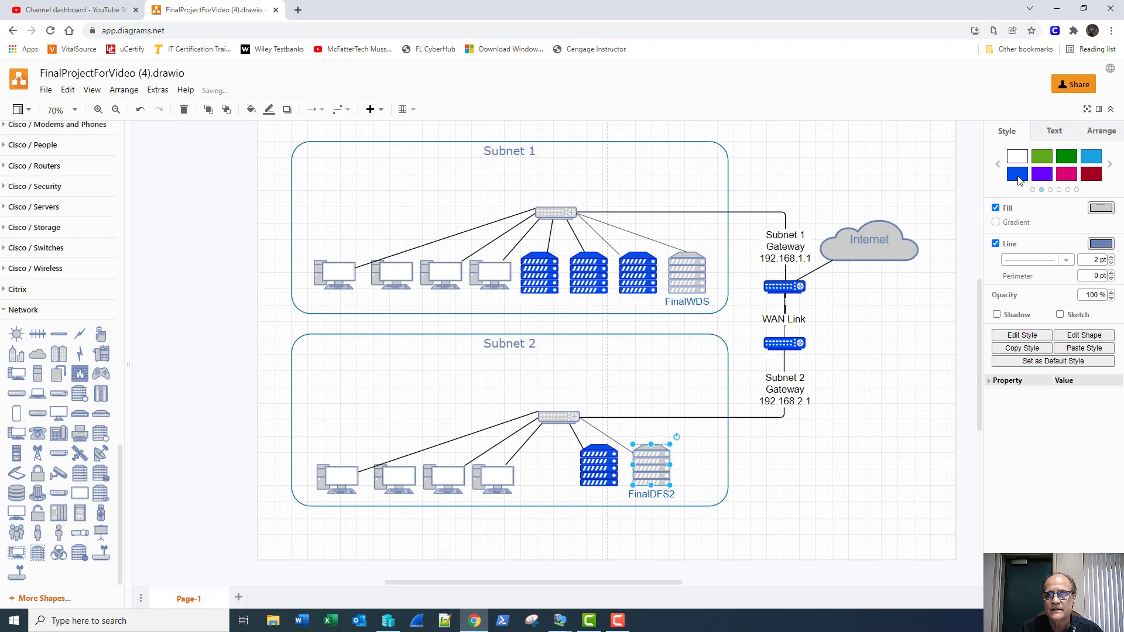
{"action": "left_click", "coordinate": [1021, 174]}
{"action": "key", "text": "ctrl+s"}
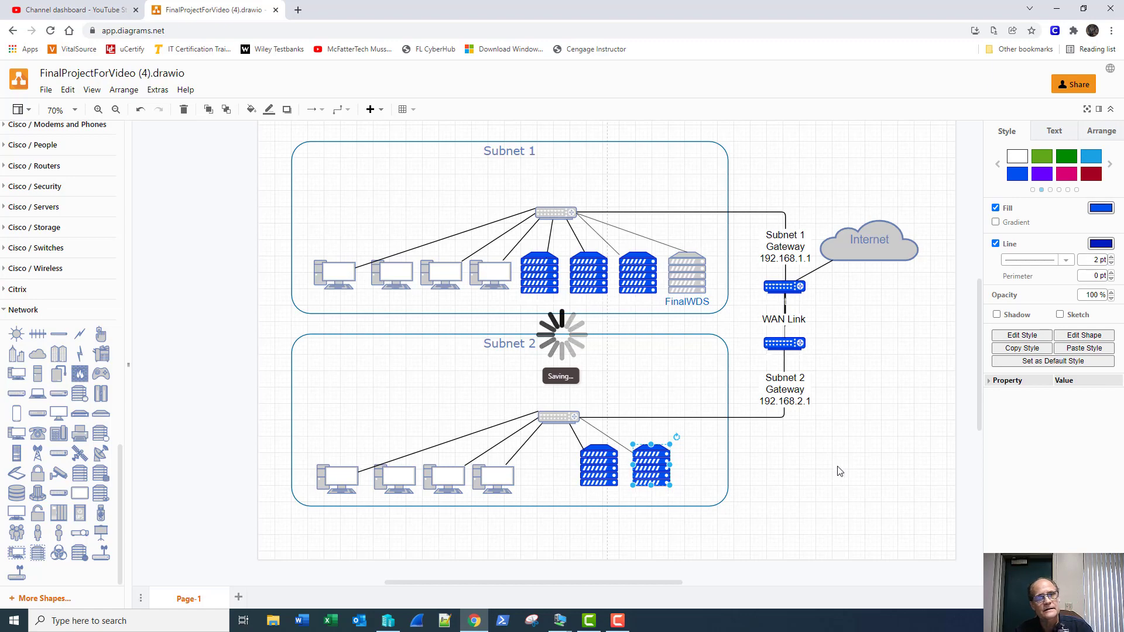
{"action": "left_click", "coordinate": [826, 440]}
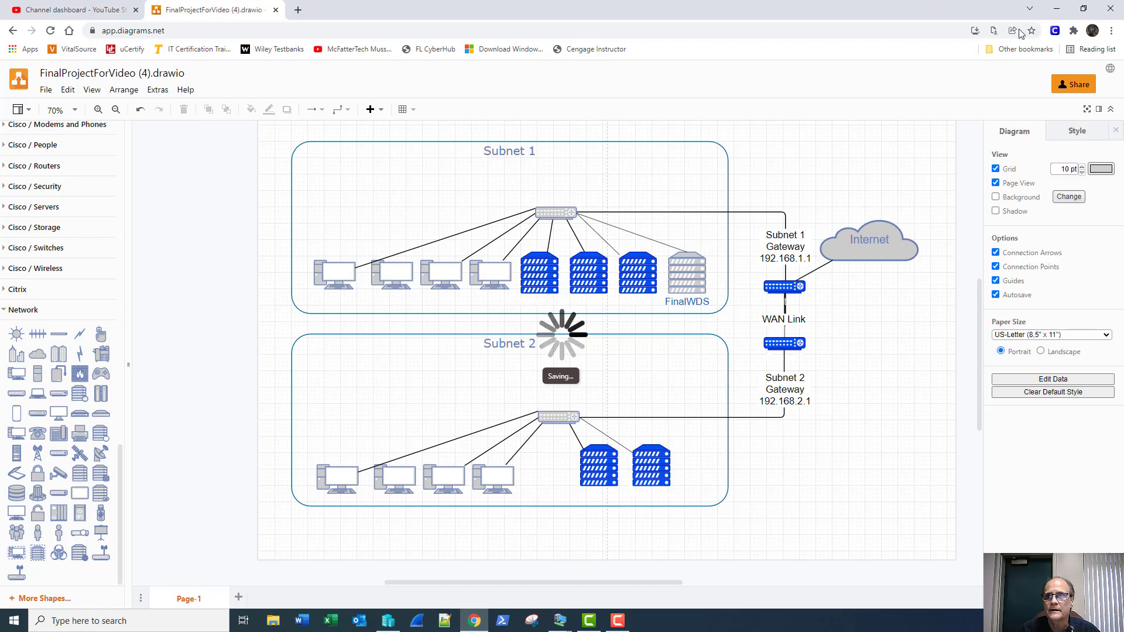
{"action": "left_click", "coordinate": [1056, 8]}
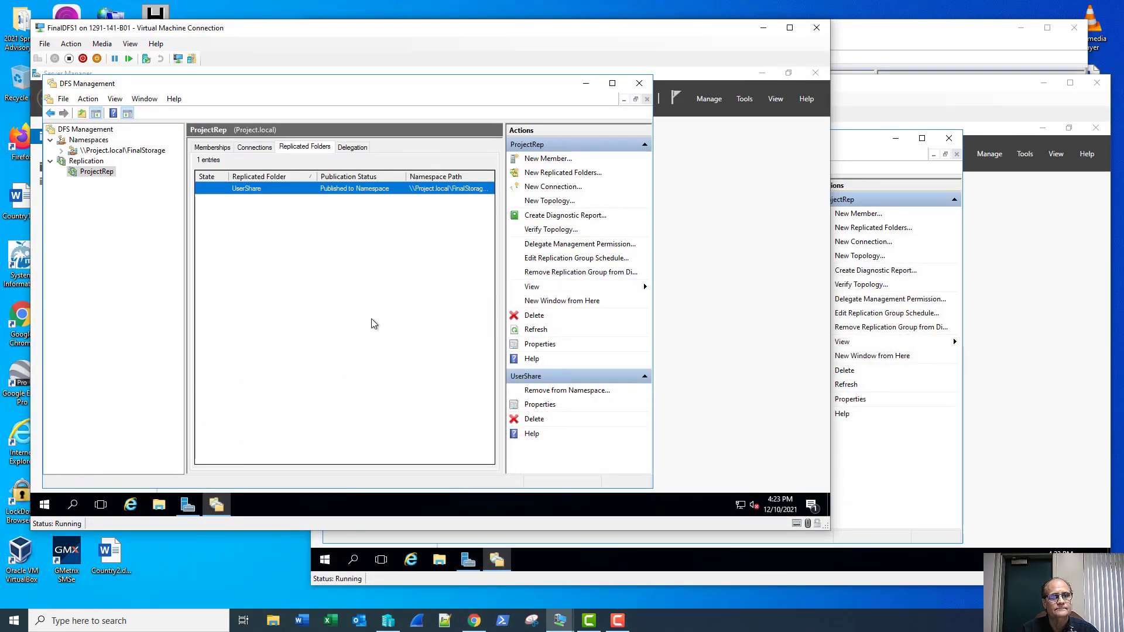
Step: Connect to the FinalDC1 virtual machine from Hyper-V Manager
{"action": "left_click", "coordinate": [388, 623]}
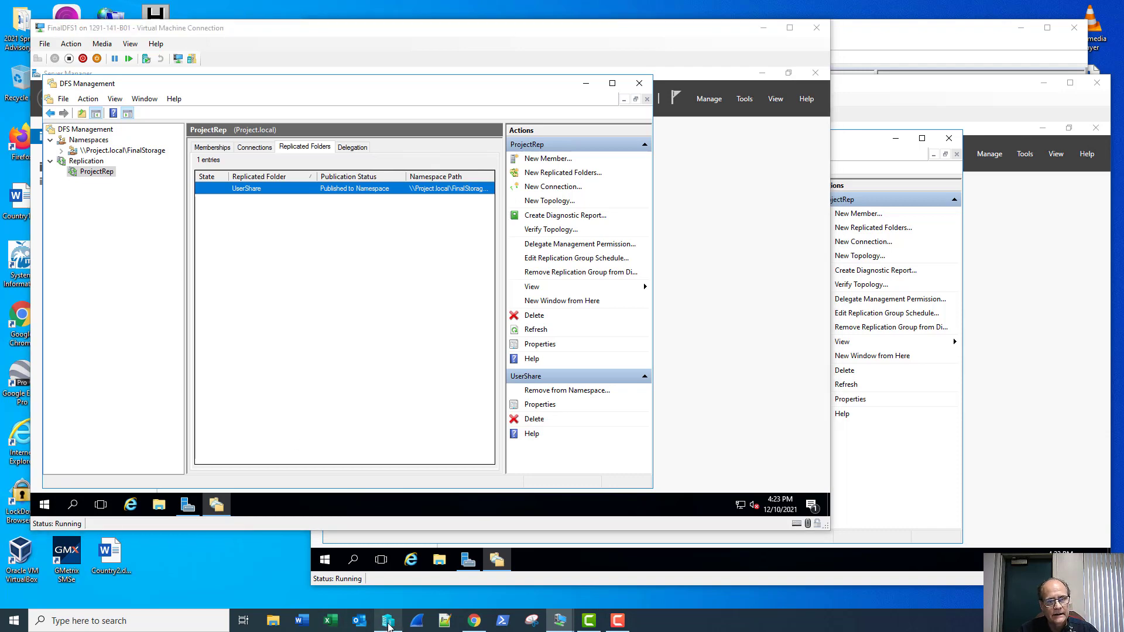
{"action": "left_click", "coordinate": [468, 181]}
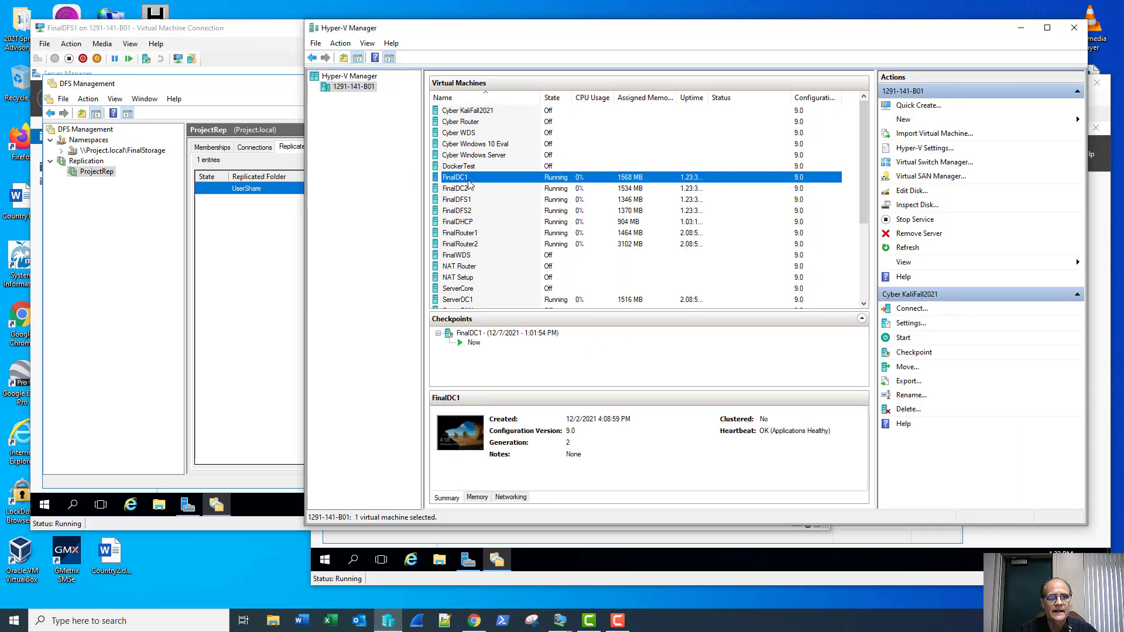
{"action": "double_click", "coordinate": [468, 180]}
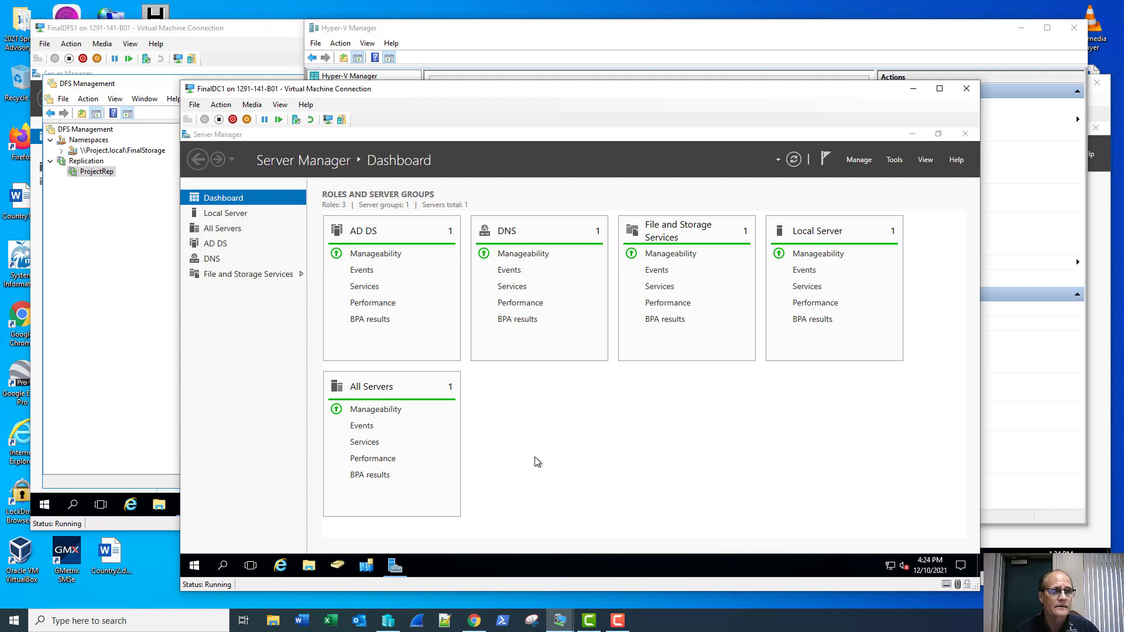
Step: Launch Group Policy Management from Tools and maximize its window
{"action": "left_click", "coordinate": [891, 160]}
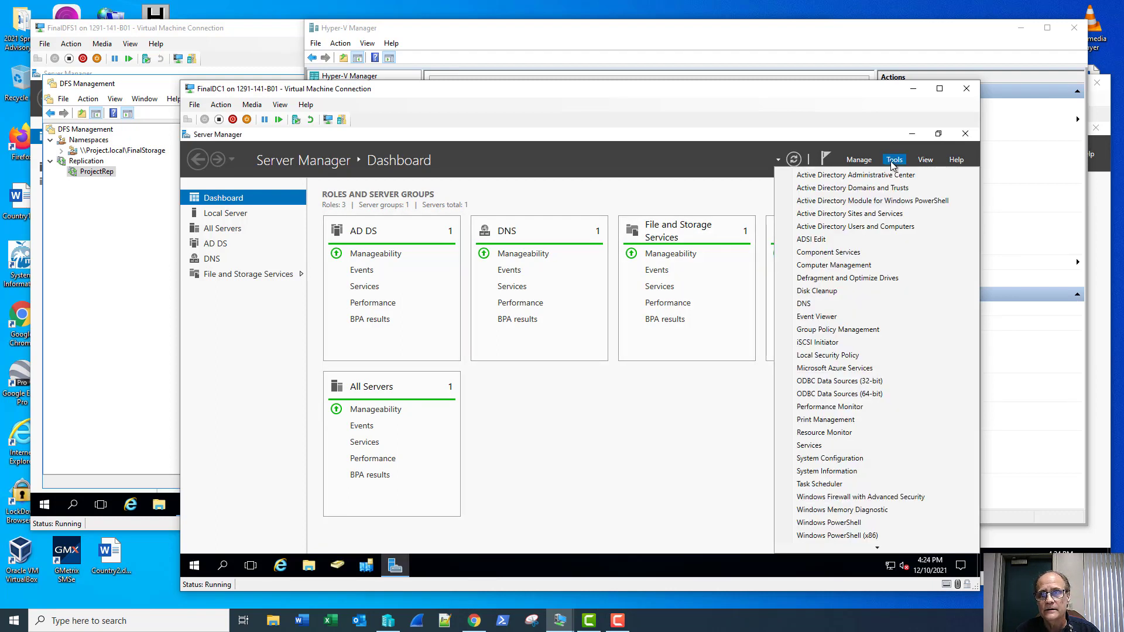
{"action": "left_click", "coordinate": [855, 329]}
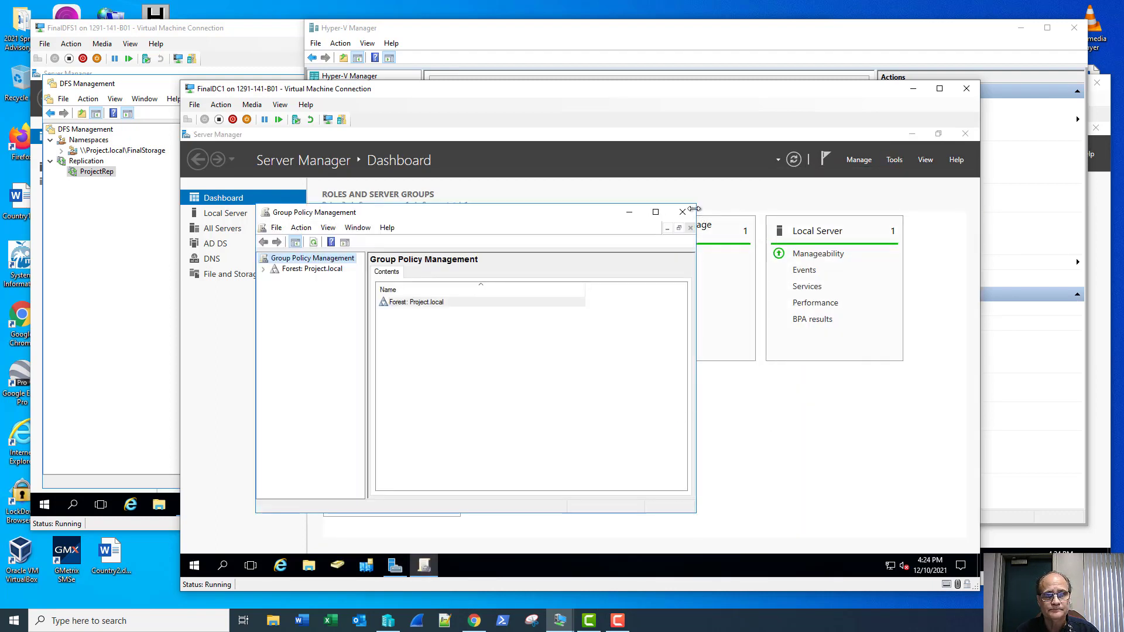
{"action": "left_click", "coordinate": [655, 212]}
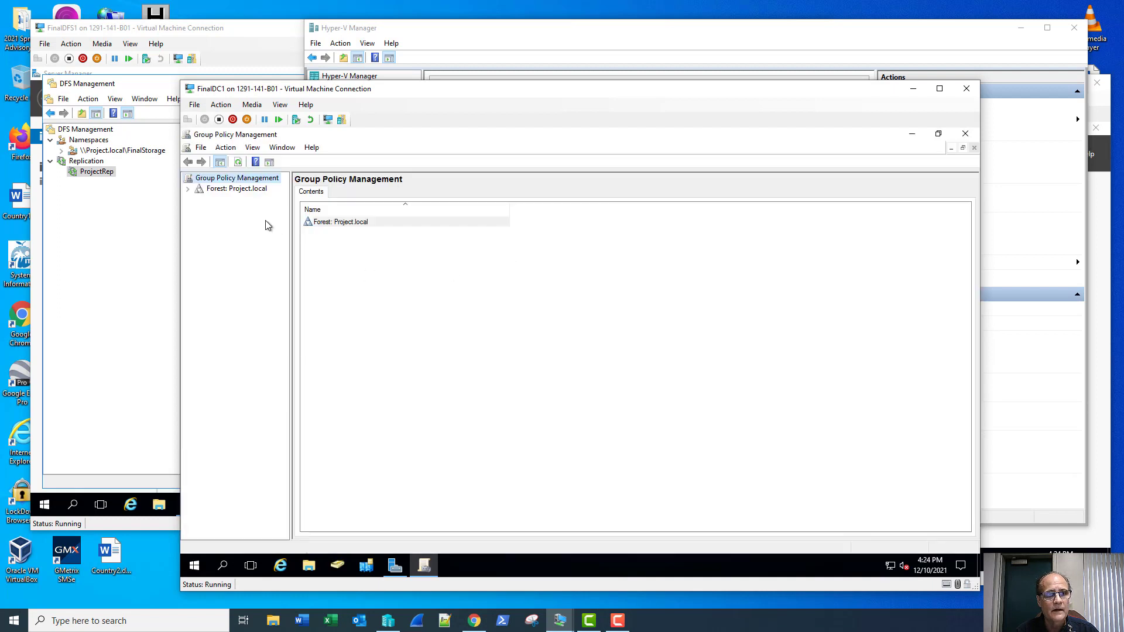
Step: Expand Forest > Domains > Project.local > Group Policy Objects and start a new GPO
{"action": "left_click", "coordinate": [187, 190]}
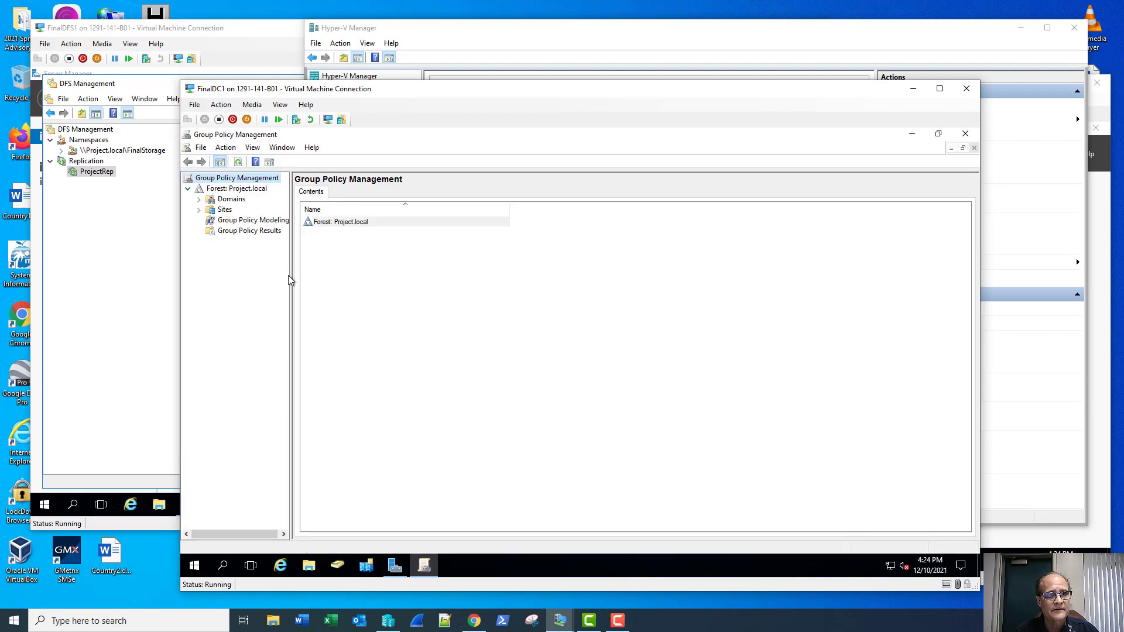
{"action": "left_click_drag", "start_coordinate": [291, 277], "coordinate": [352, 287]}
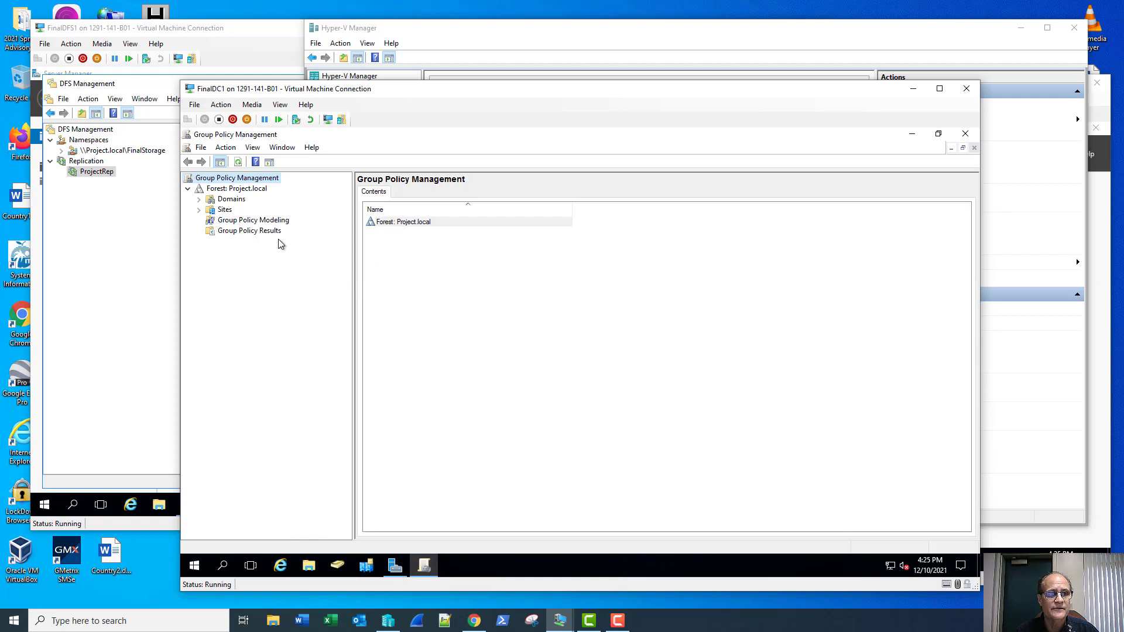
{"action": "left_click", "coordinate": [199, 200]}
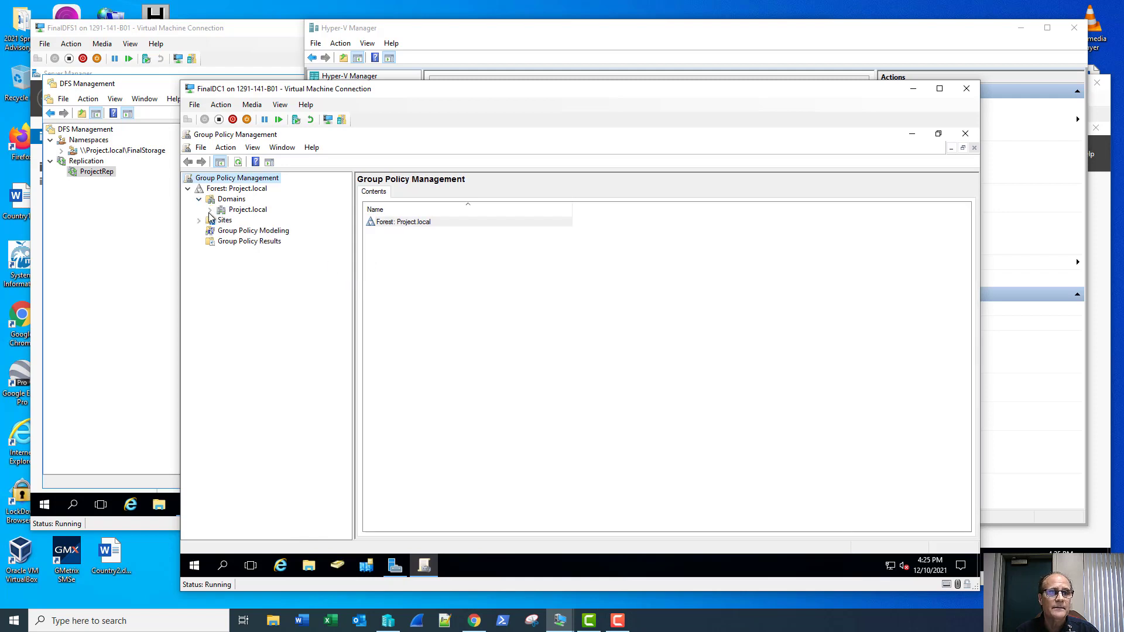
{"action": "left_click", "coordinate": [209, 210]}
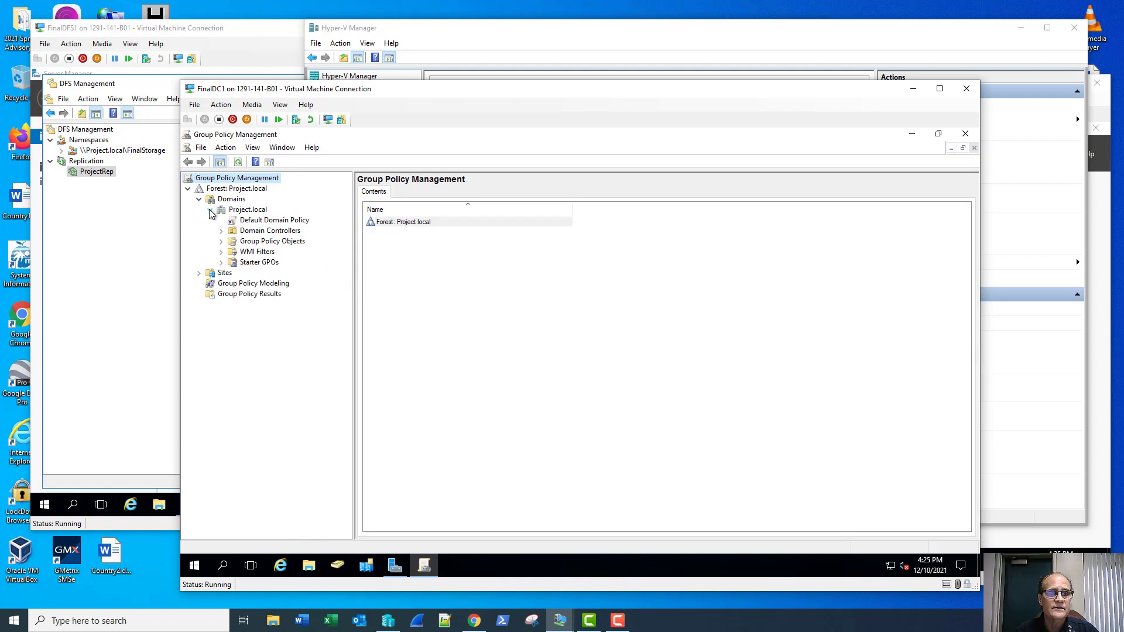
{"action": "left_click", "coordinate": [221, 241]}
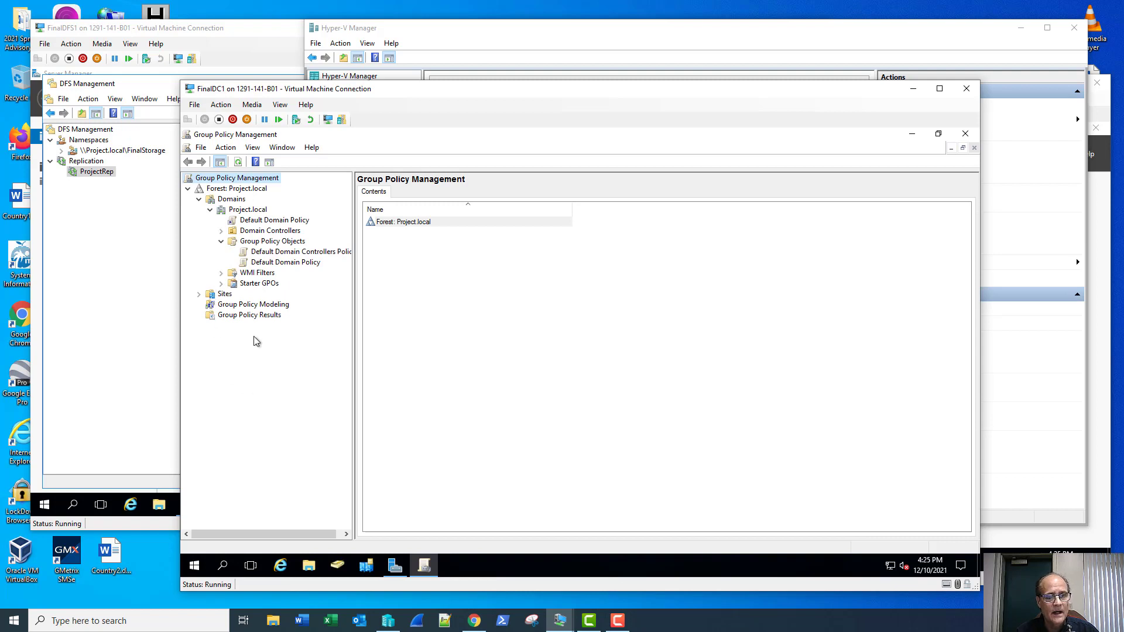
{"action": "right_click", "coordinate": [278, 242]}
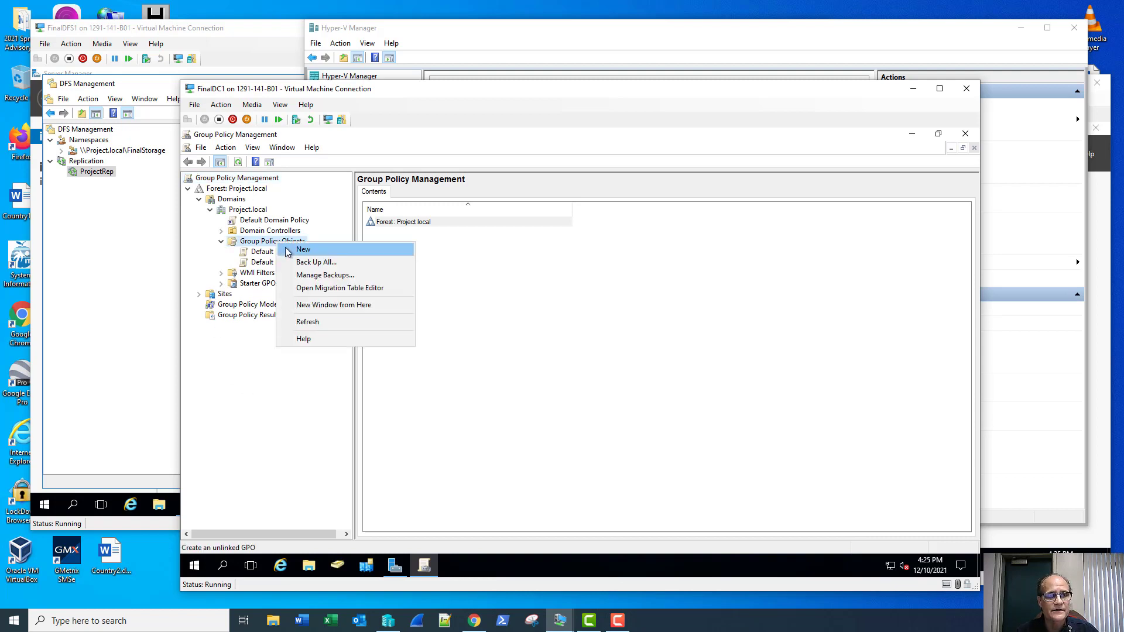
{"action": "left_click", "coordinate": [302, 250]}
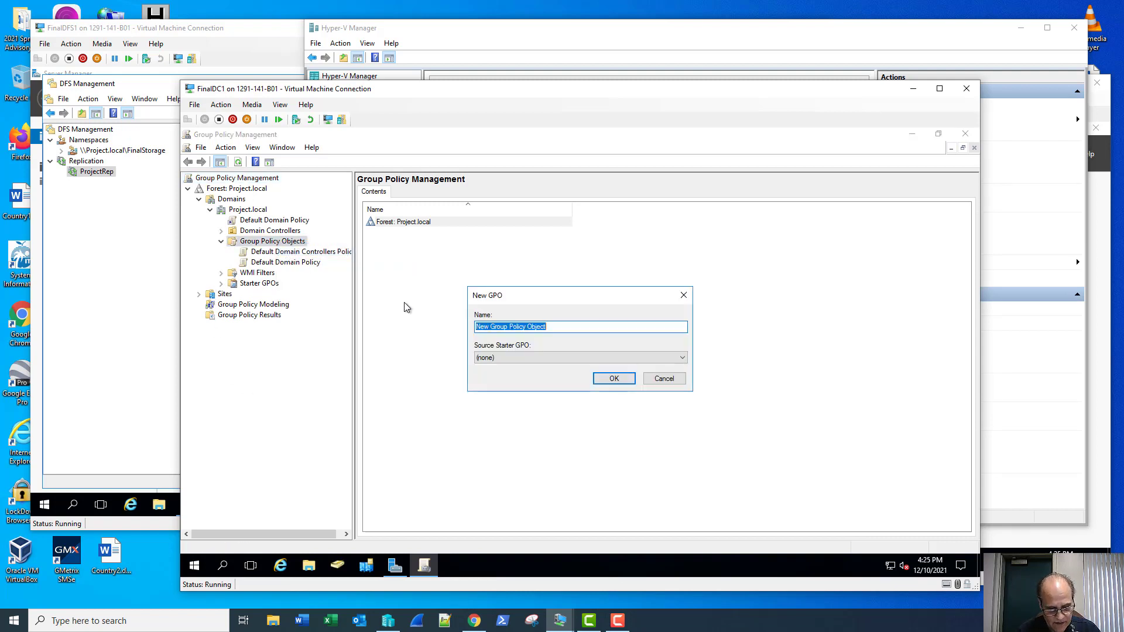
Step: Name the new GPO 'FolderRedirection' and open it, maximized, in the Group Policy Management Editor
{"action": "type", "text": "Folder"}
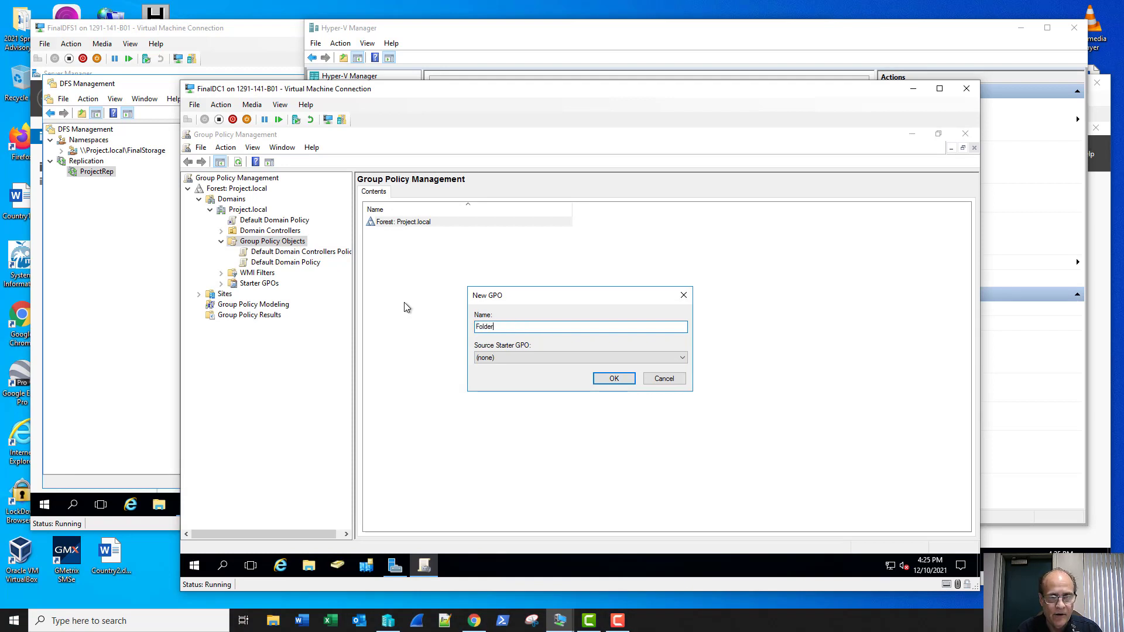
{"action": "type", "text": "Redi"}
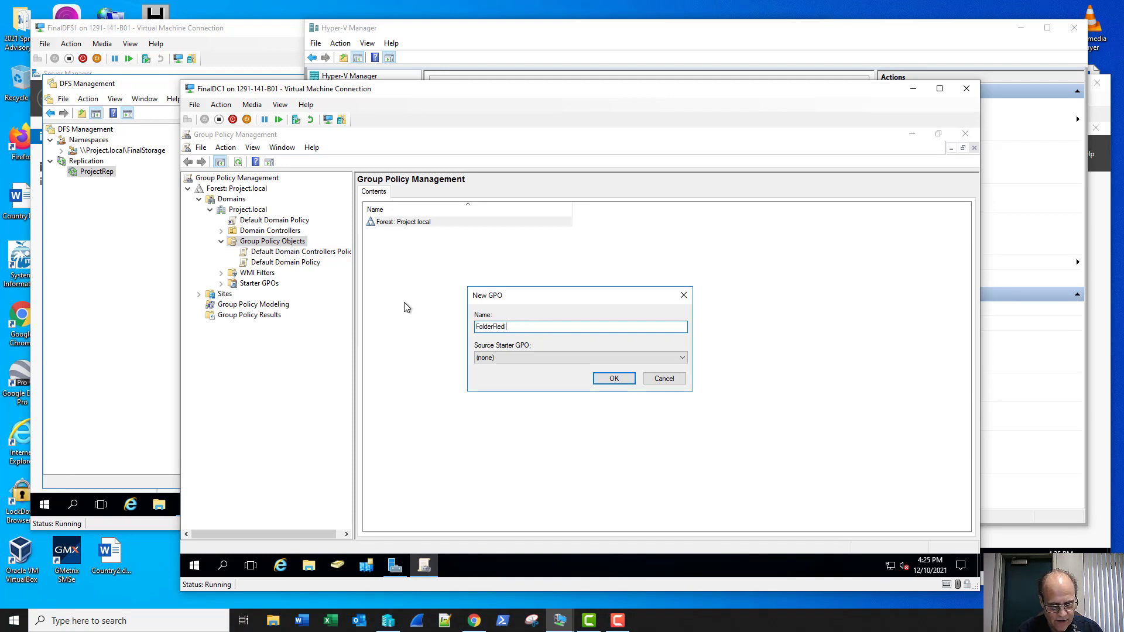
{"action": "type", "text": "rection"}
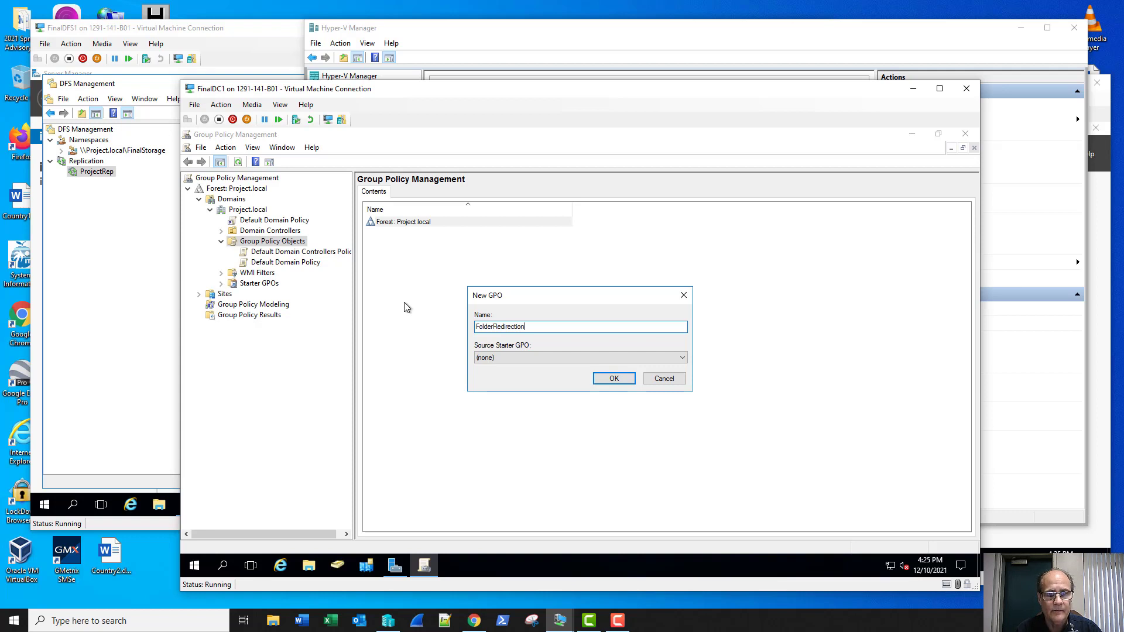
{"action": "key", "text": "Return"}
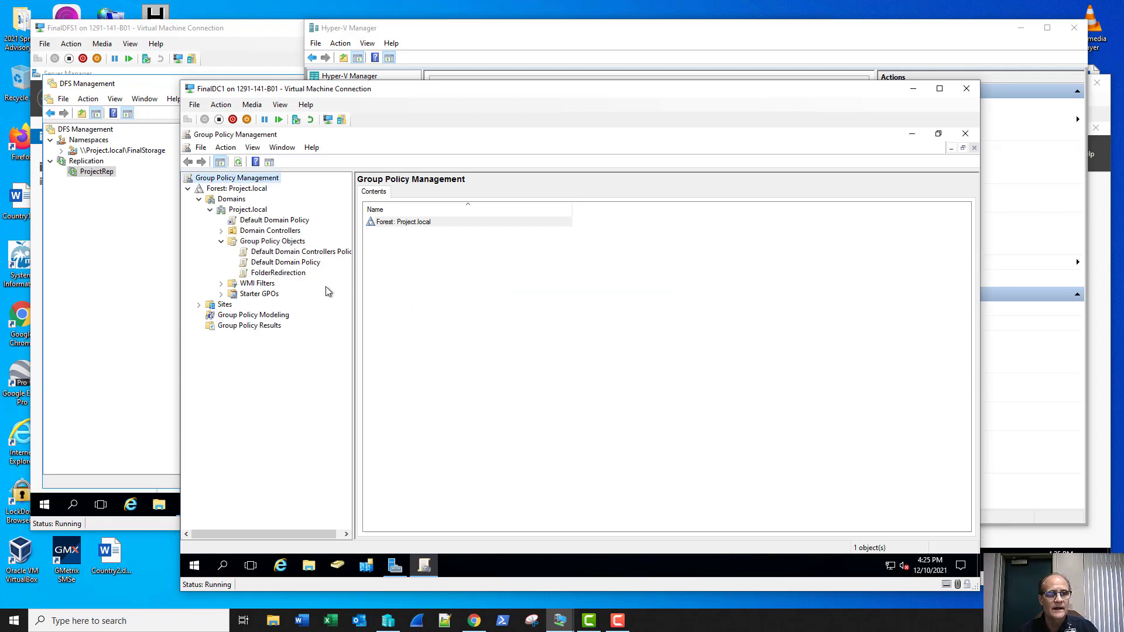
{"action": "right_click", "coordinate": [280, 274]}
{"action": "left_click", "coordinate": [295, 282]}
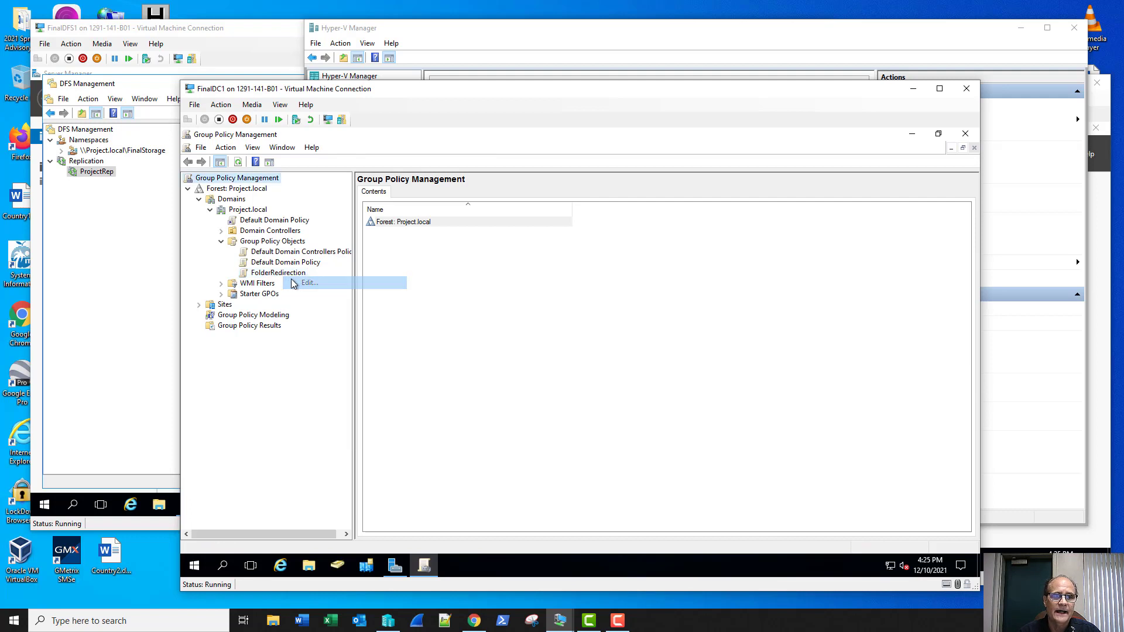
{"action": "left_click", "coordinate": [652, 182]}
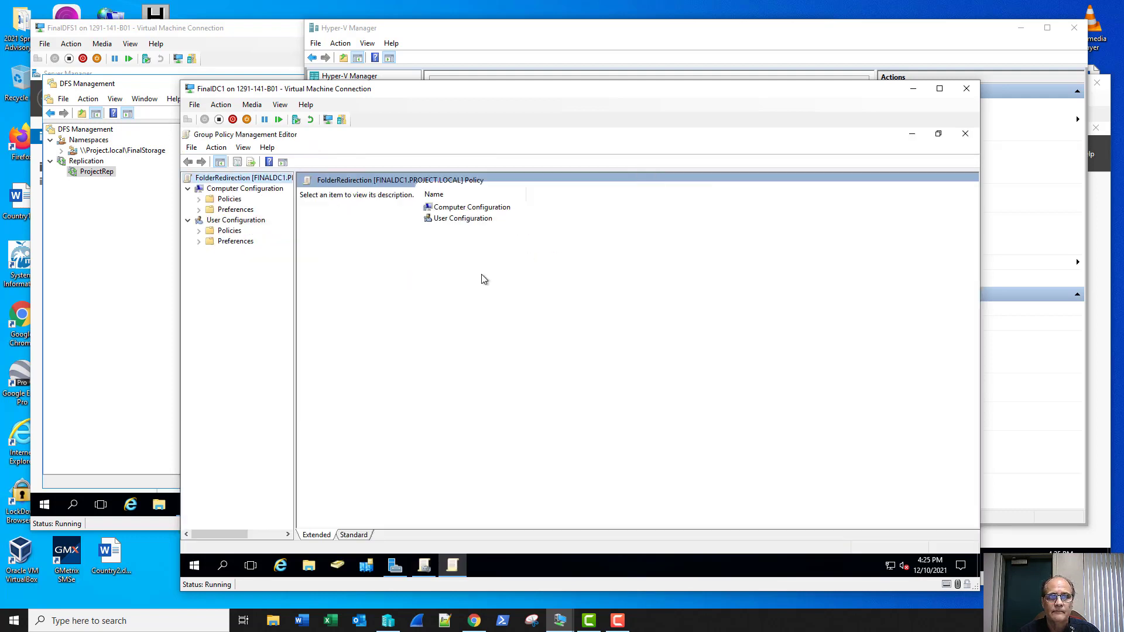
Step: Navigate to User Configuration > Policies > Windows Settings > Folder Redirection
{"action": "left_click_drag", "start_coordinate": [295, 353], "coordinate": [373, 369]}
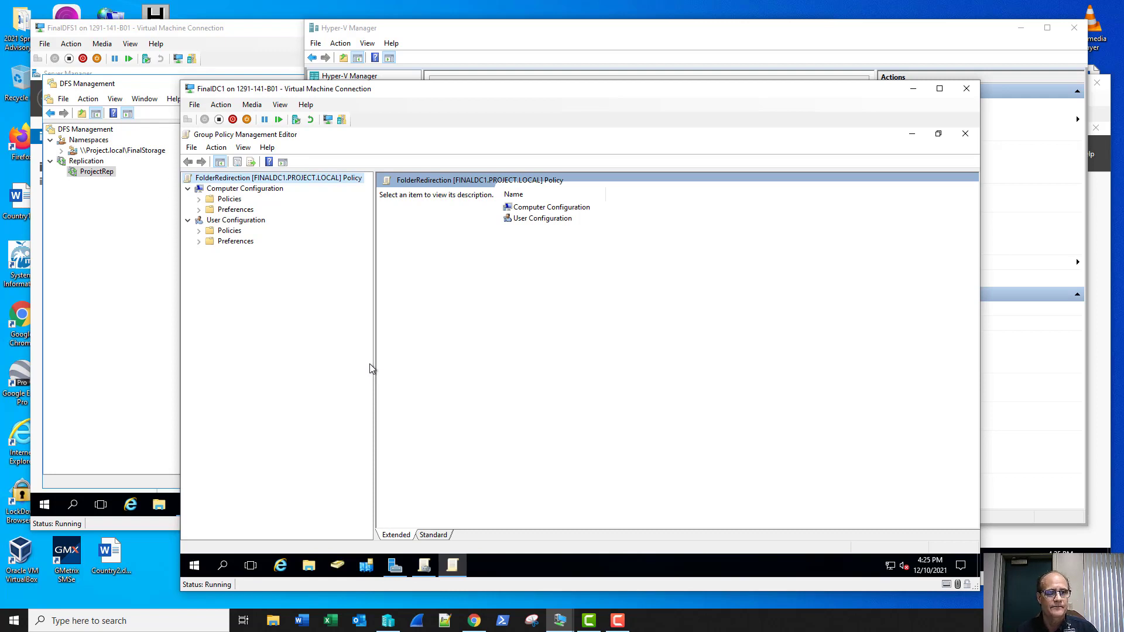
{"action": "left_click", "coordinate": [198, 231]}
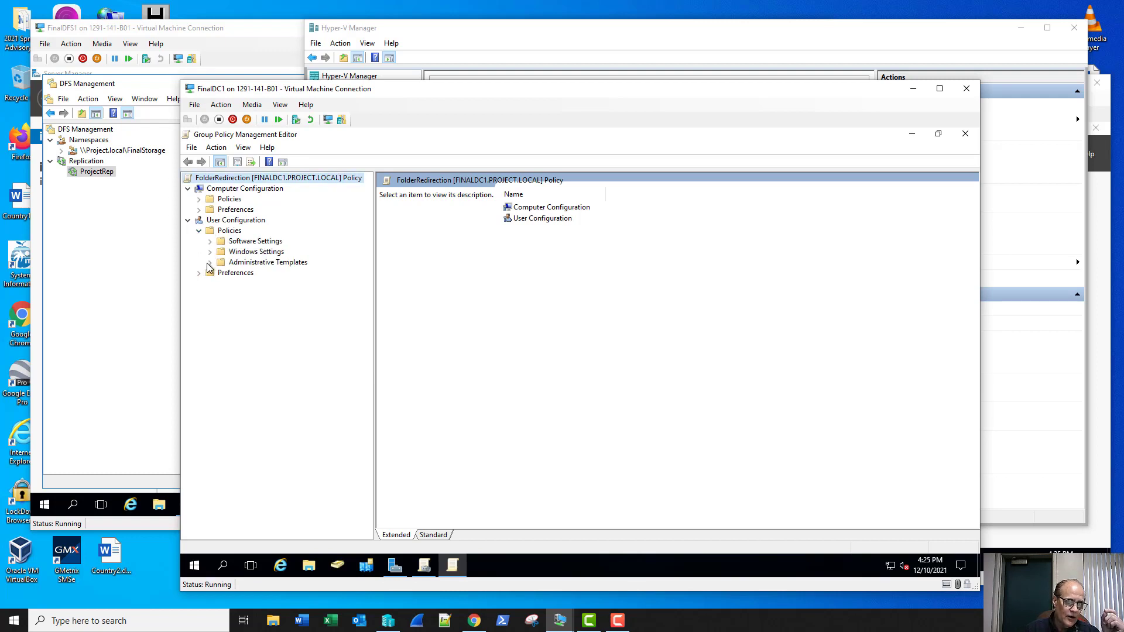
{"action": "left_click", "coordinate": [211, 253]}
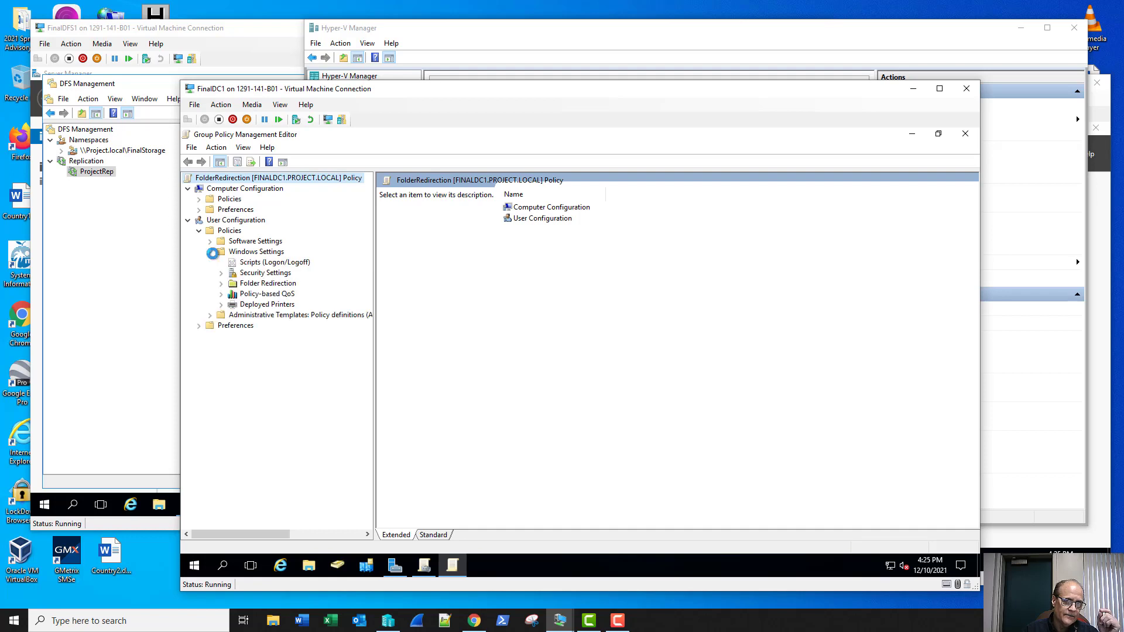
{"action": "left_click", "coordinate": [233, 286]}
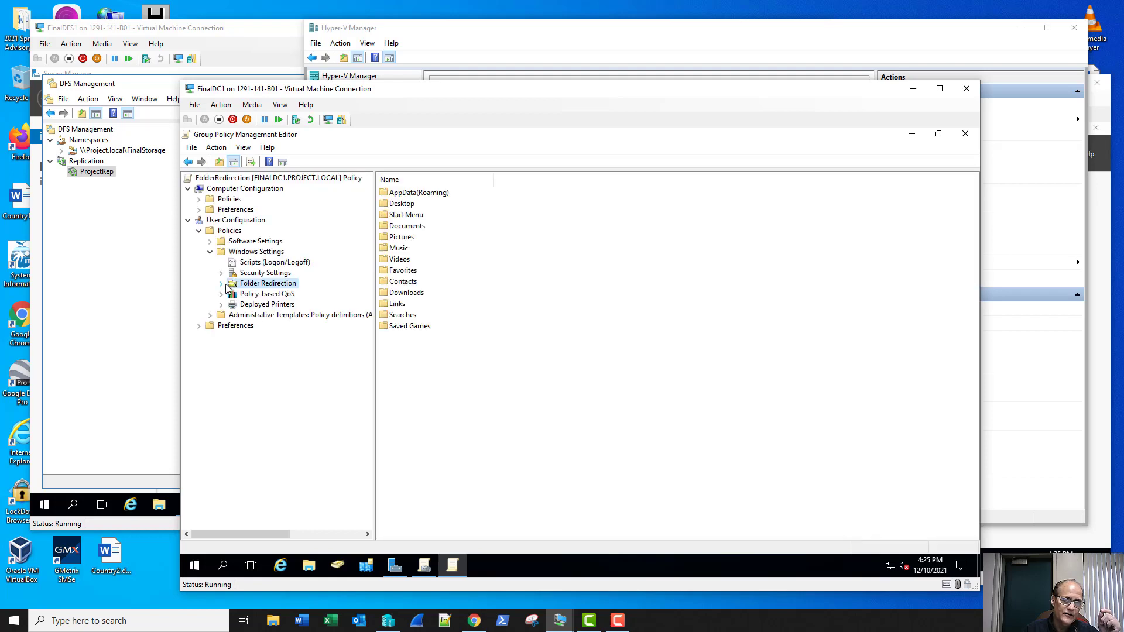
Step: Set AppData(Roaming) to 'Basic - Redirect everyone's folder to the same location', leaving Root Path empty
{"action": "right_click", "coordinate": [416, 194]}
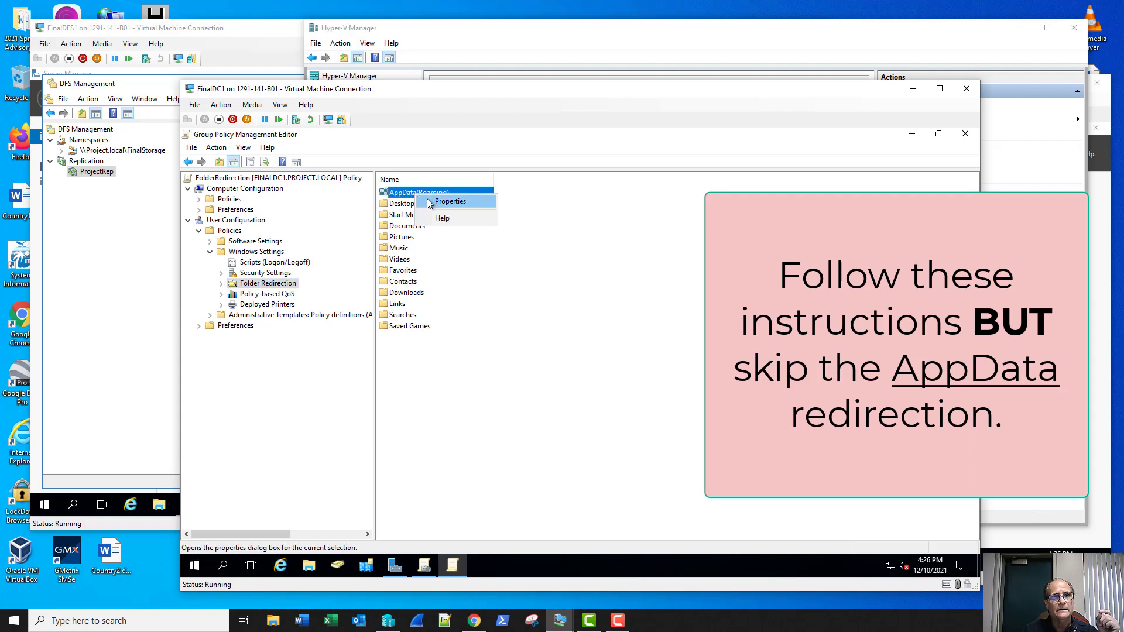
{"action": "left_click", "coordinate": [450, 202]}
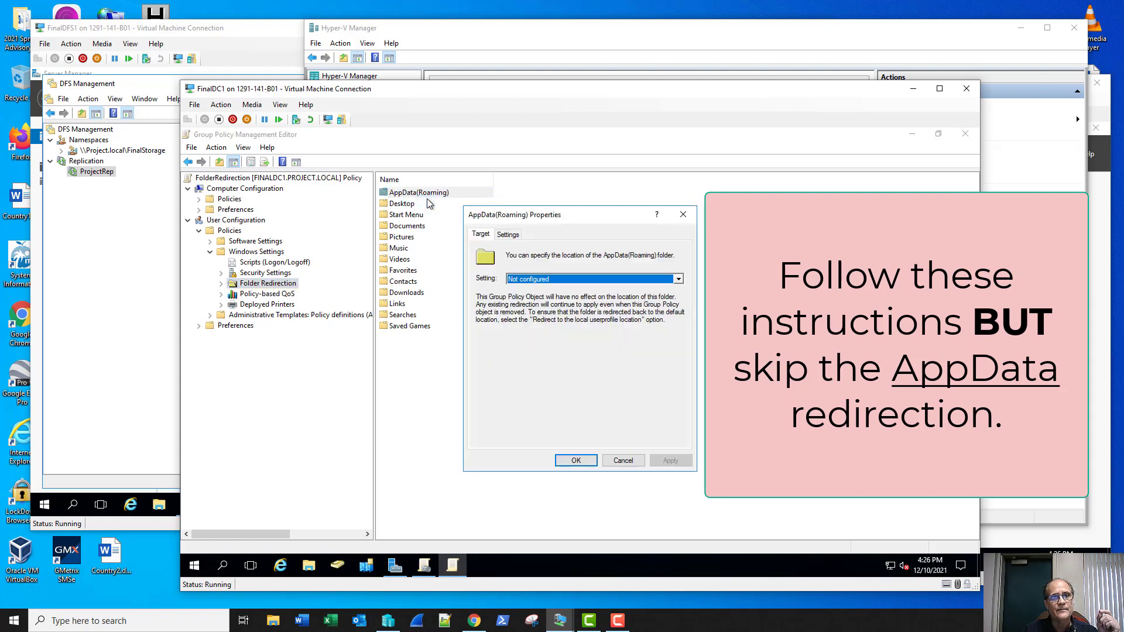
{"action": "left_click", "coordinate": [521, 280]}
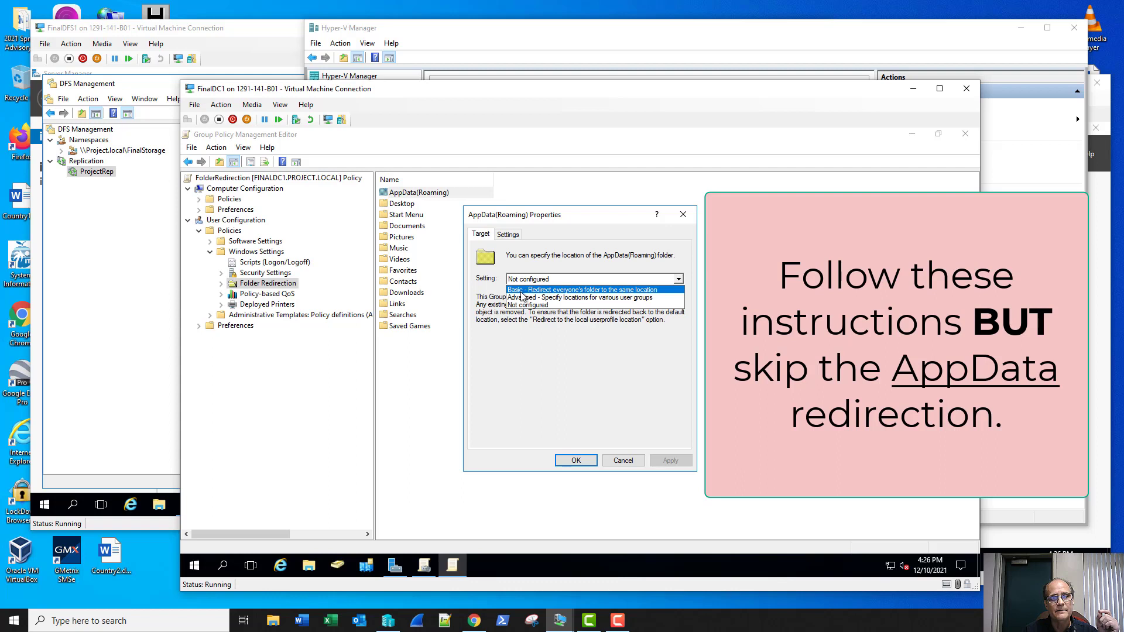
{"action": "left_click", "coordinate": [521, 291]}
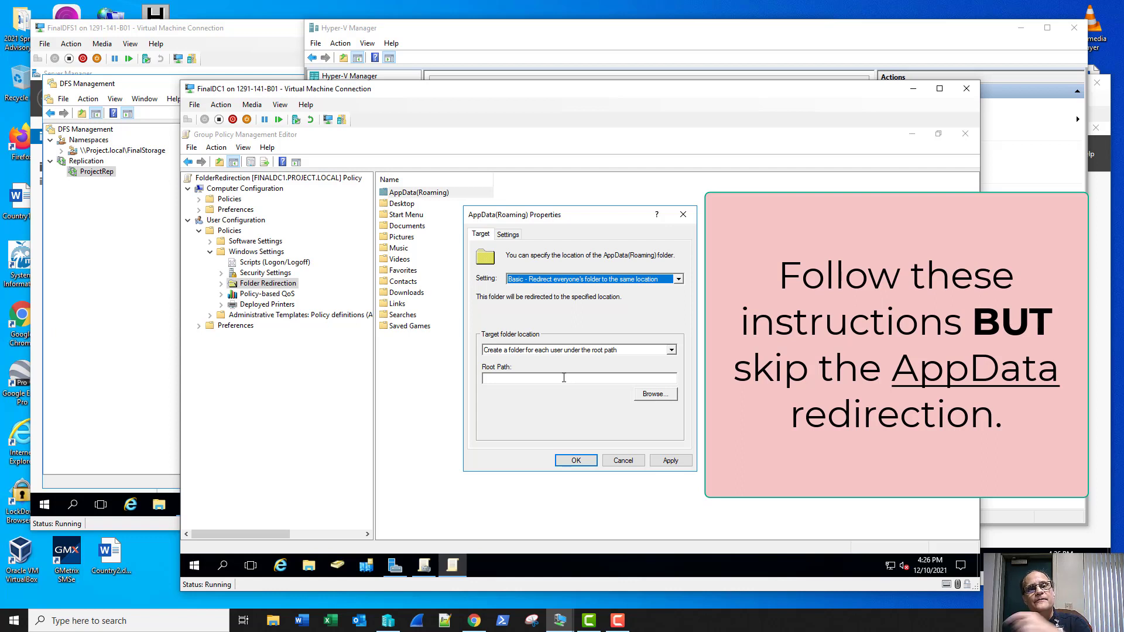
{"action": "left_click", "coordinate": [650, 394]}
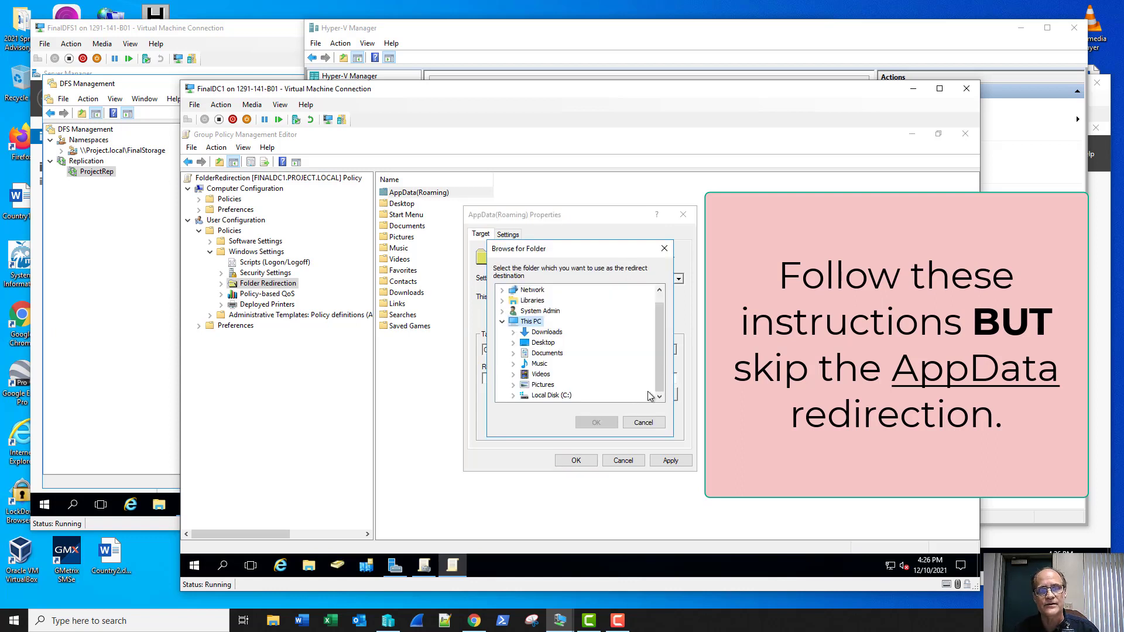
{"action": "left_click_drag", "start_coordinate": [662, 391], "coordinate": [655, 307]}
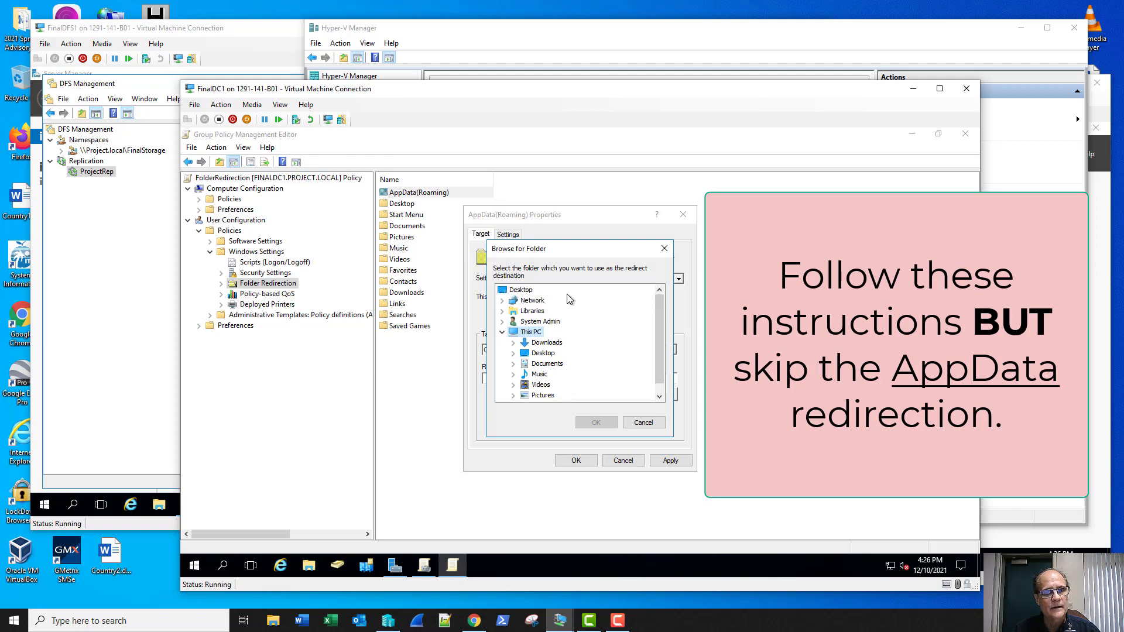
{"action": "left_click", "coordinate": [531, 301]}
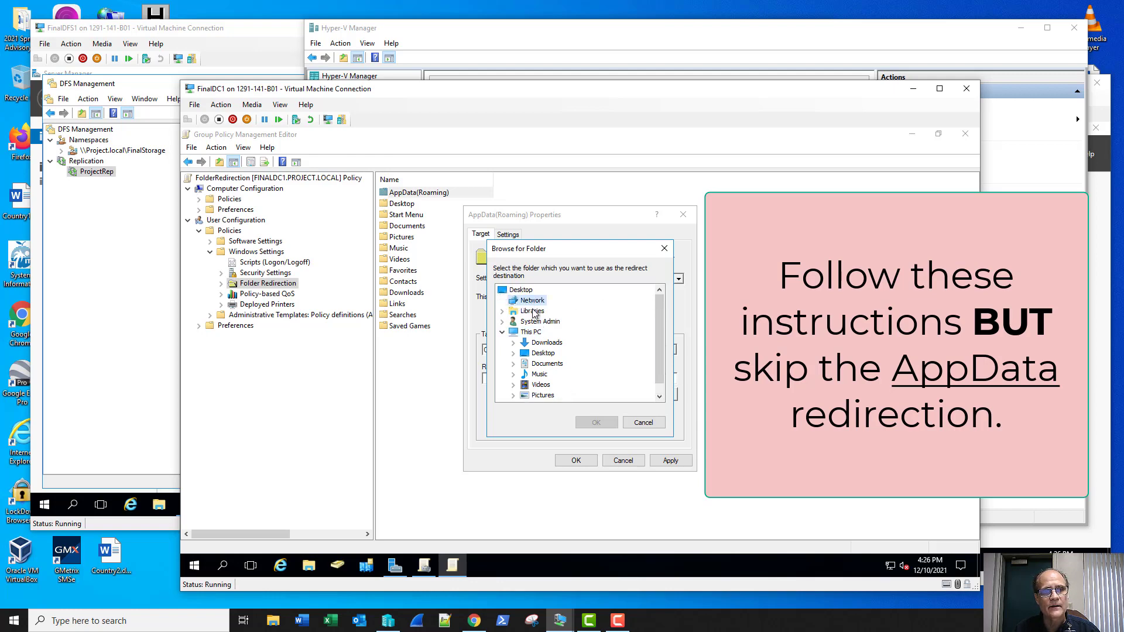
{"action": "left_click", "coordinate": [640, 421]}
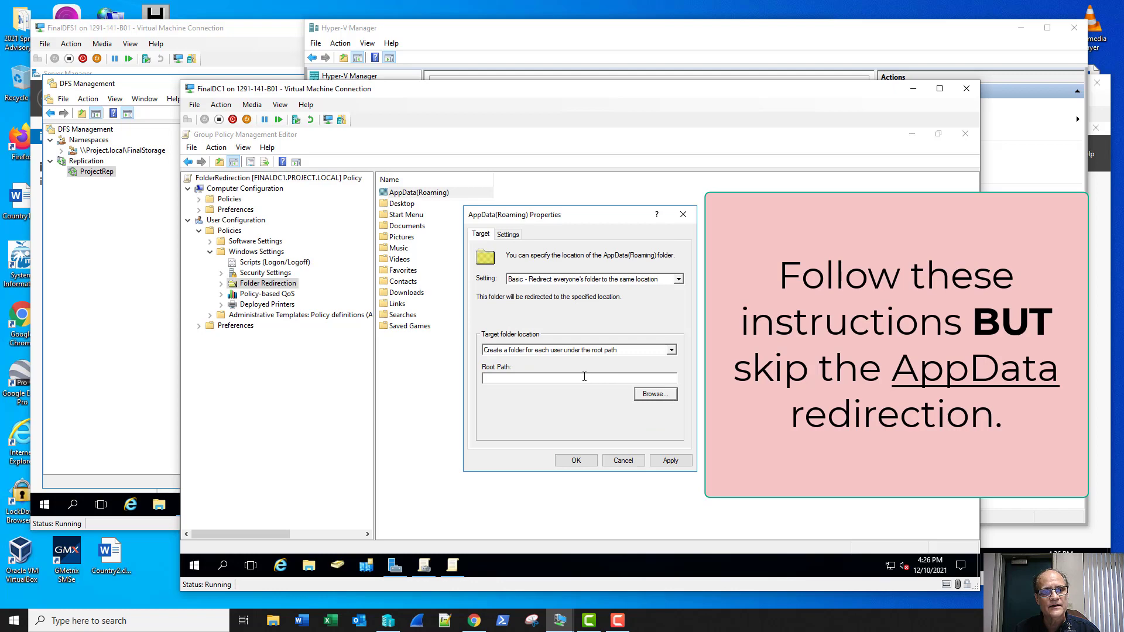
{"action": "left_click", "coordinate": [584, 376]}
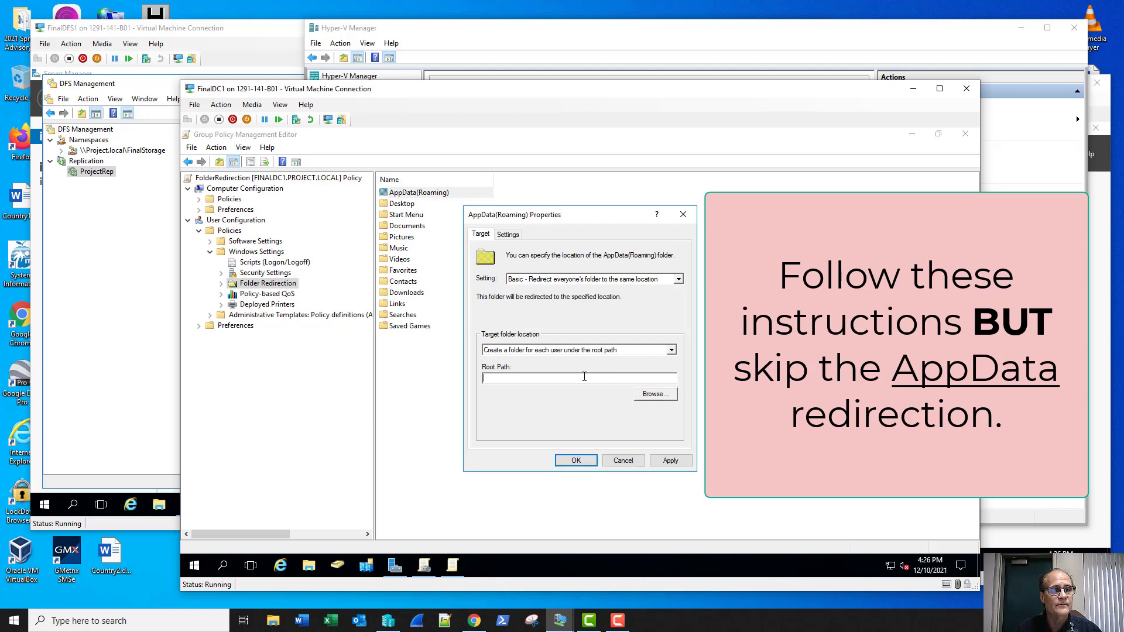
Step: On the DFS server, open \\project.local\finalstorage in File Explorer and copy its path
{"action": "left_click", "coordinate": [117, 288]}
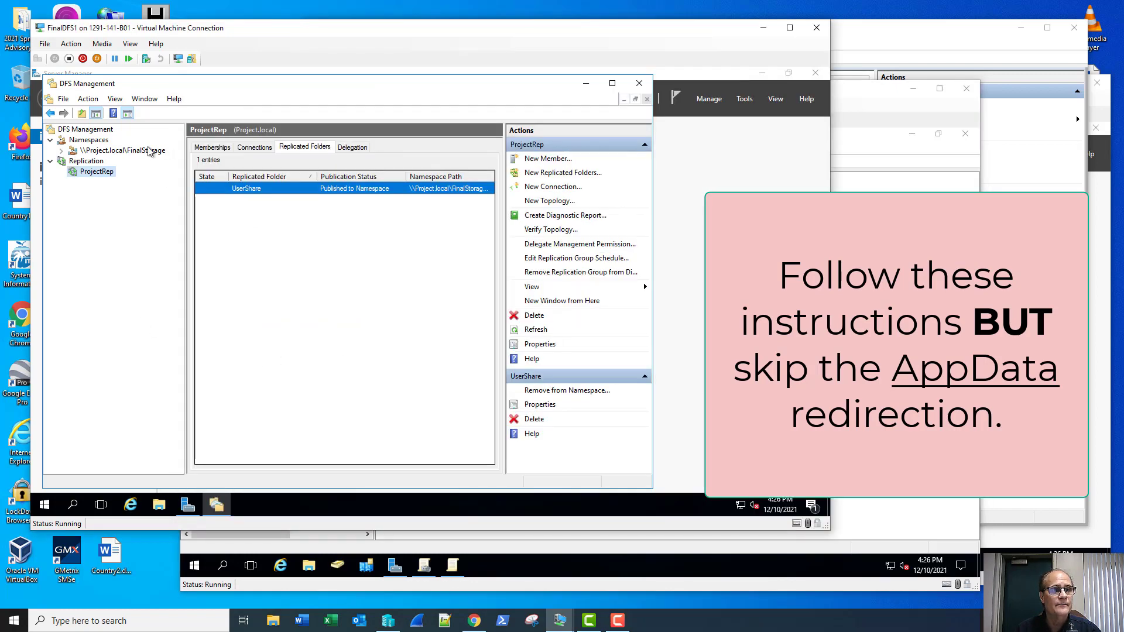
{"action": "left_click", "coordinate": [158, 505]}
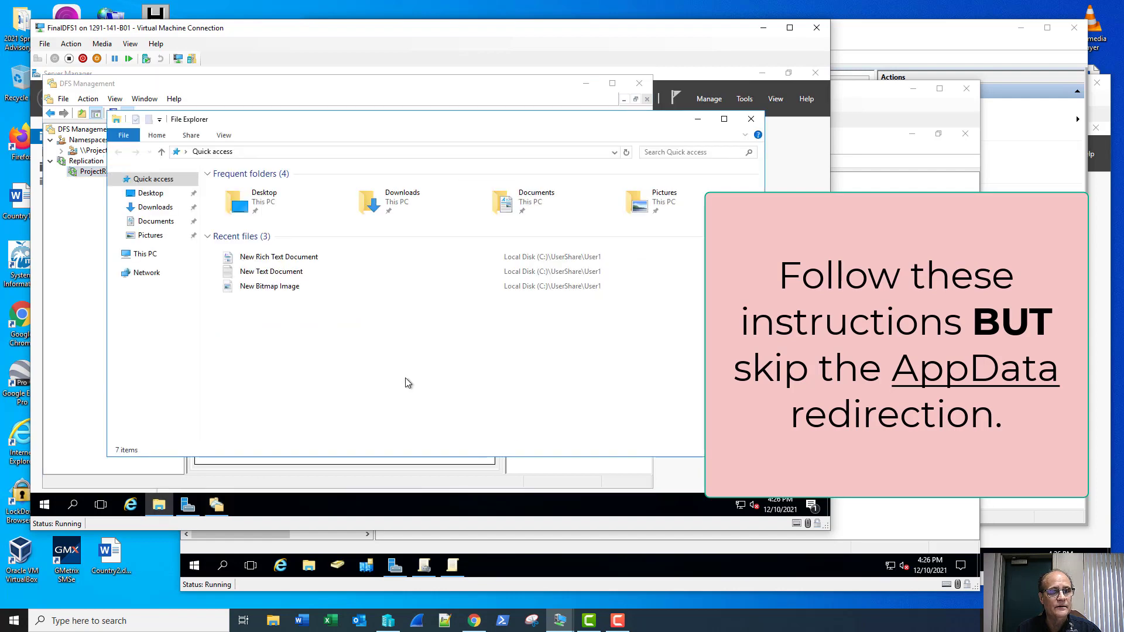
{"action": "left_click", "coordinate": [614, 151]}
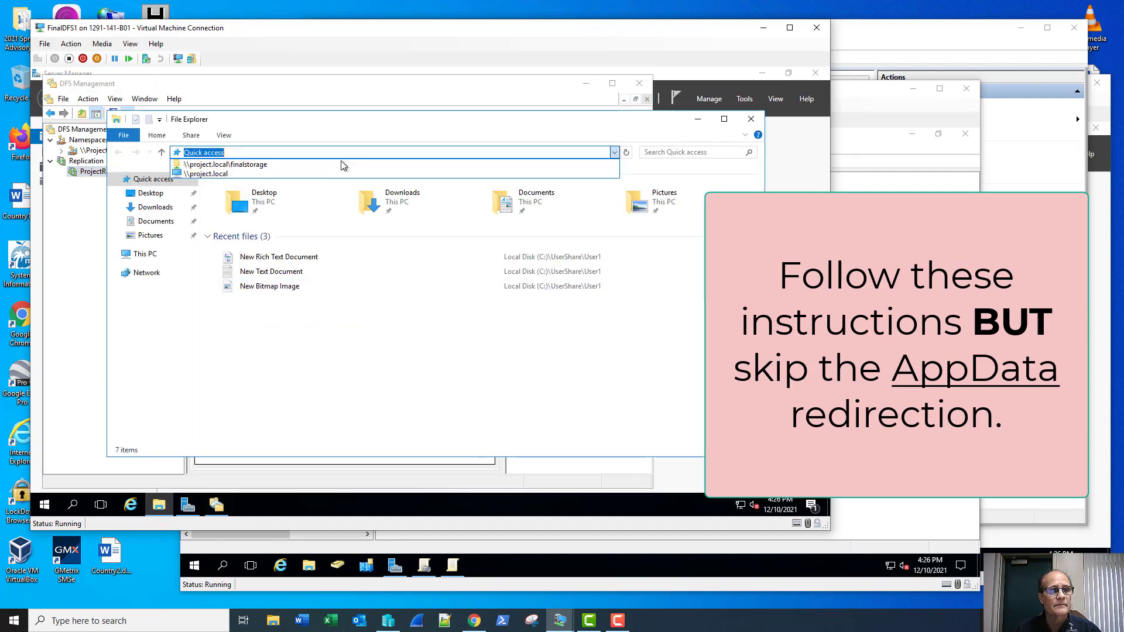
{"action": "left_click", "coordinate": [335, 167]}
{"action": "left_click", "coordinate": [414, 152]}
{"action": "key", "text": "ctrl+c"}
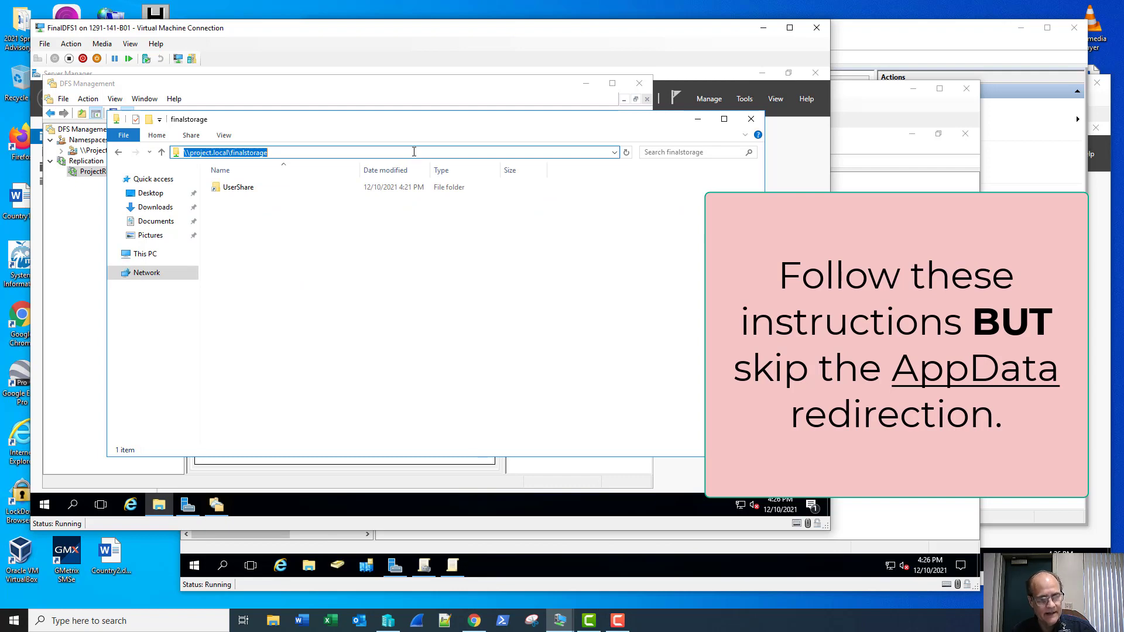
Step: Save AppData(Roaming) redirection with Root Path \\project.local\finalstorage, accepting the compatibility warning
{"action": "left_click", "coordinate": [851, 93]}
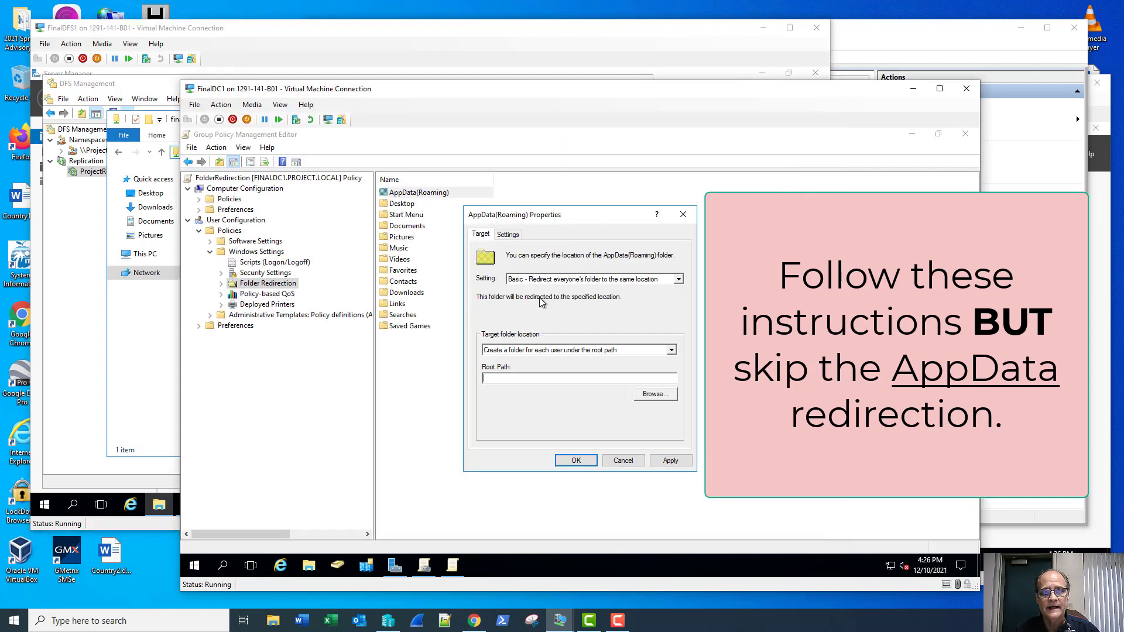
{"action": "key", "text": "ctrl+v"}
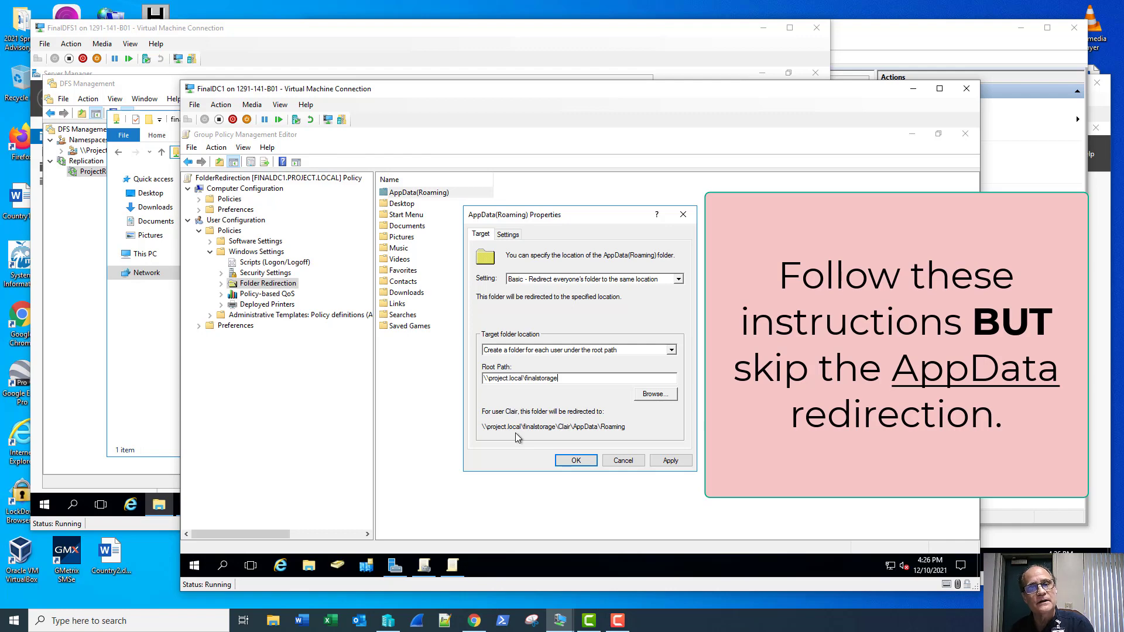
{"action": "left_click", "coordinate": [576, 460]}
{"action": "left_click", "coordinate": [631, 406]}
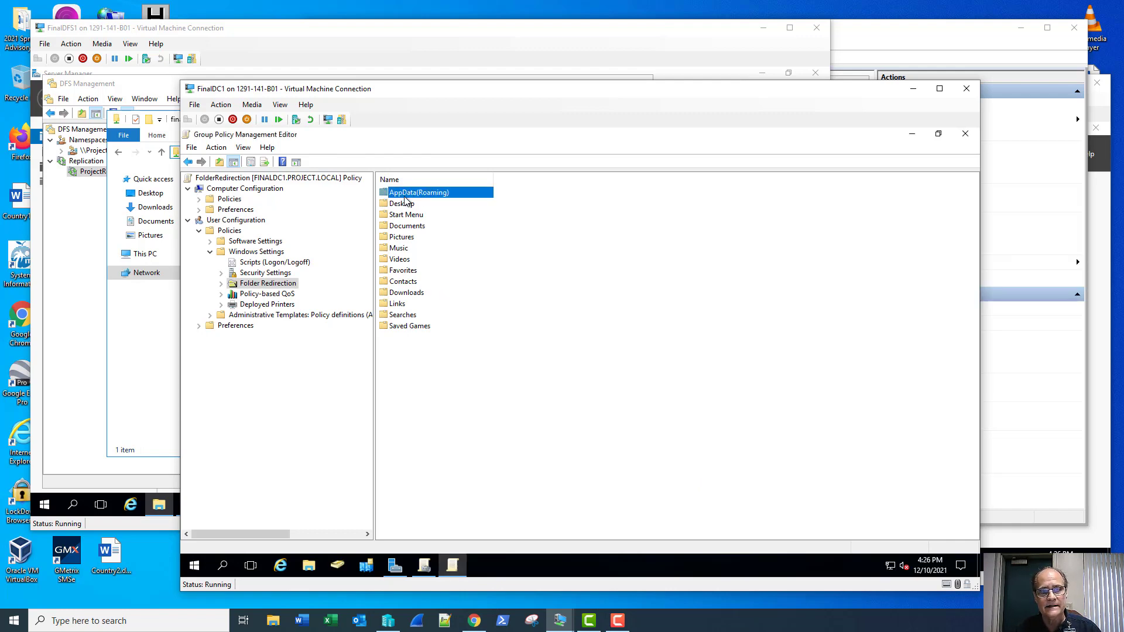
Step: Redirect Desktop with Basic redirection to root path \\project.local\finalstorage, accepting the warning
{"action": "right_click", "coordinate": [405, 204]}
{"action": "left_click", "coordinate": [439, 210]}
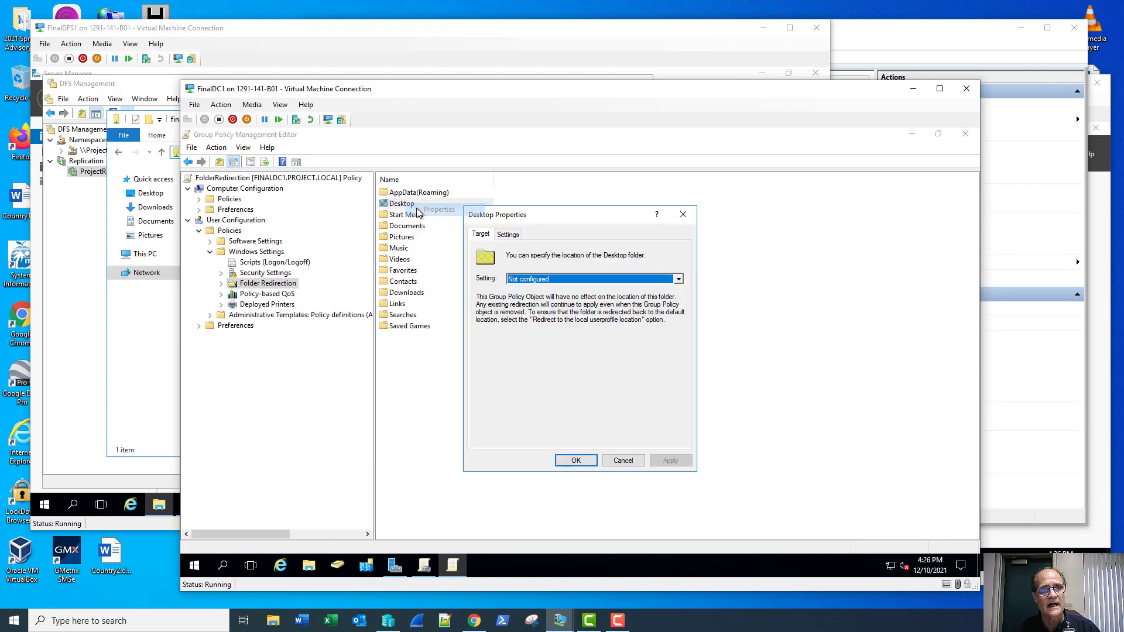
{"action": "left_click", "coordinate": [523, 280]}
{"action": "left_click", "coordinate": [523, 290]}
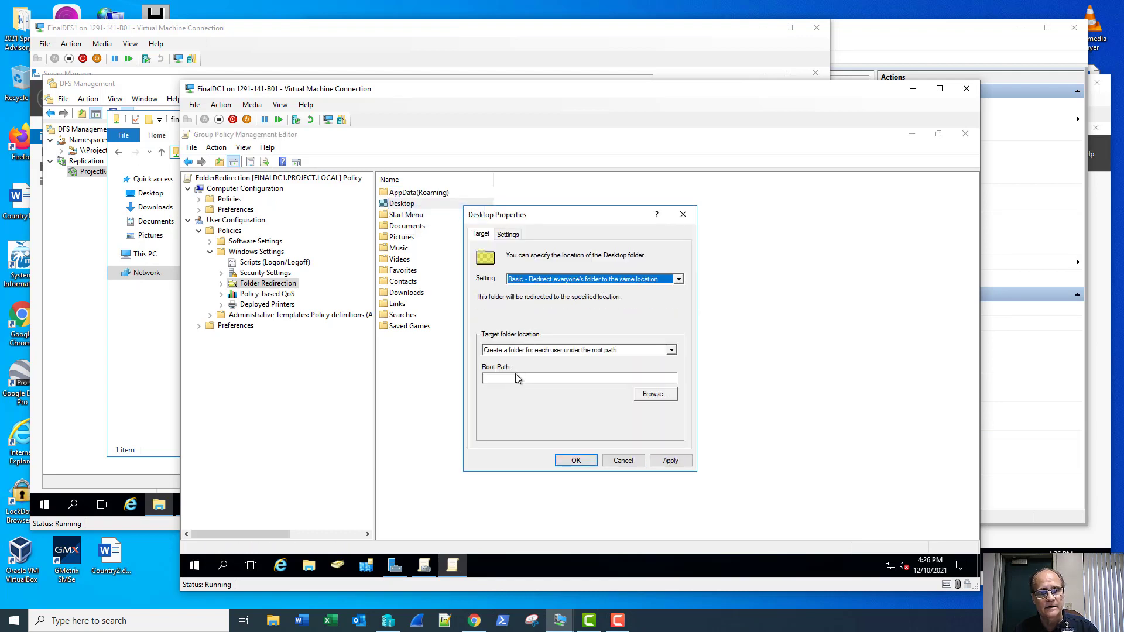
{"action": "left_click", "coordinate": [516, 377]}
{"action": "key", "text": "ctrl+v"}
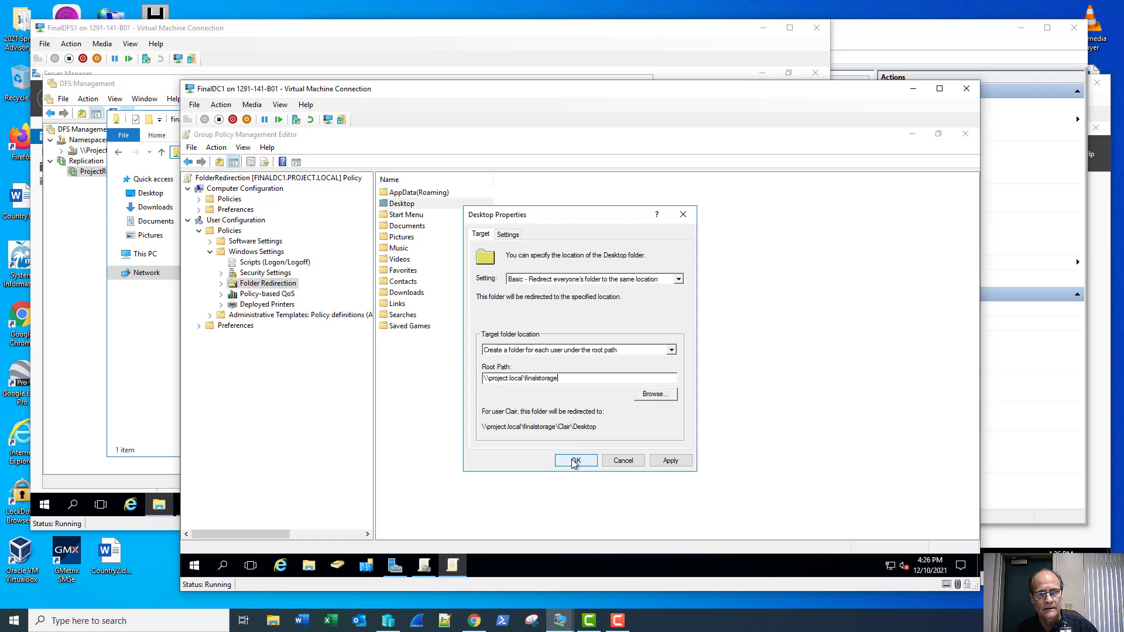
{"action": "left_click", "coordinate": [576, 460]}
{"action": "left_click", "coordinate": [621, 406]}
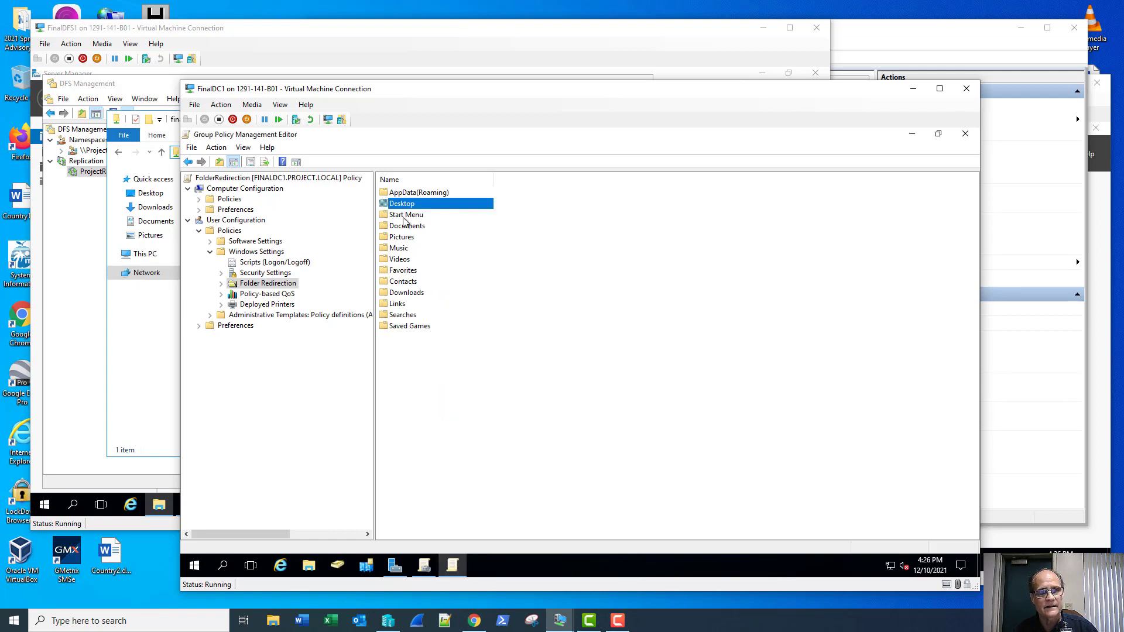
Step: Redirect Documents with Basic redirection to root path \\project.local\finalstorage, accepting the warning
{"action": "right_click", "coordinate": [403, 217]}
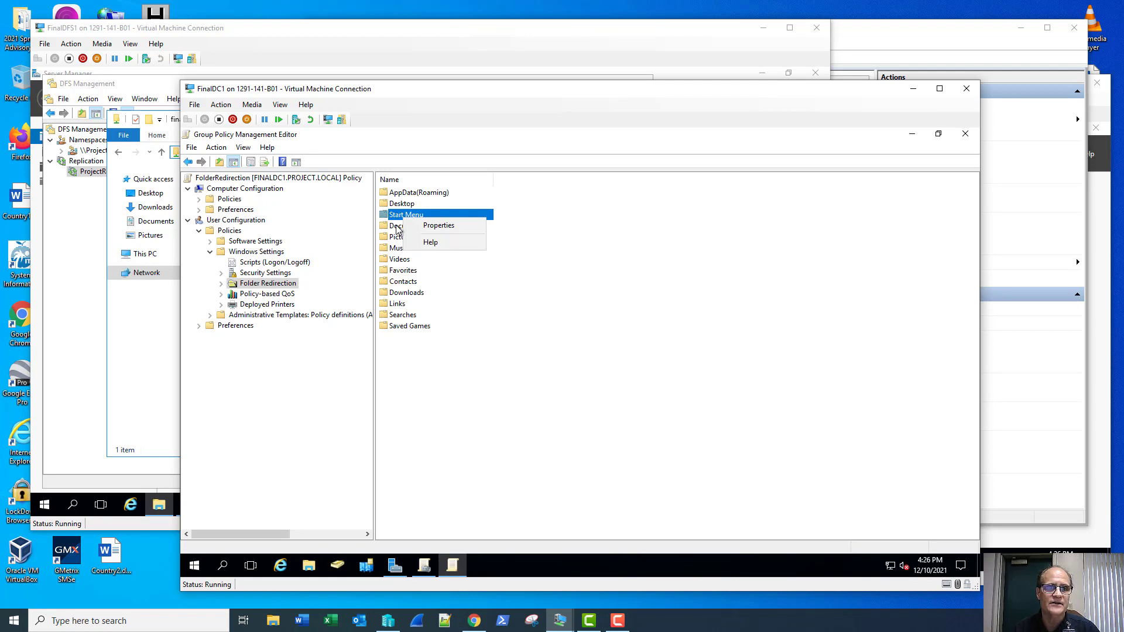
{"action": "right_click", "coordinate": [396, 228]}
{"action": "left_click", "coordinate": [439, 237]}
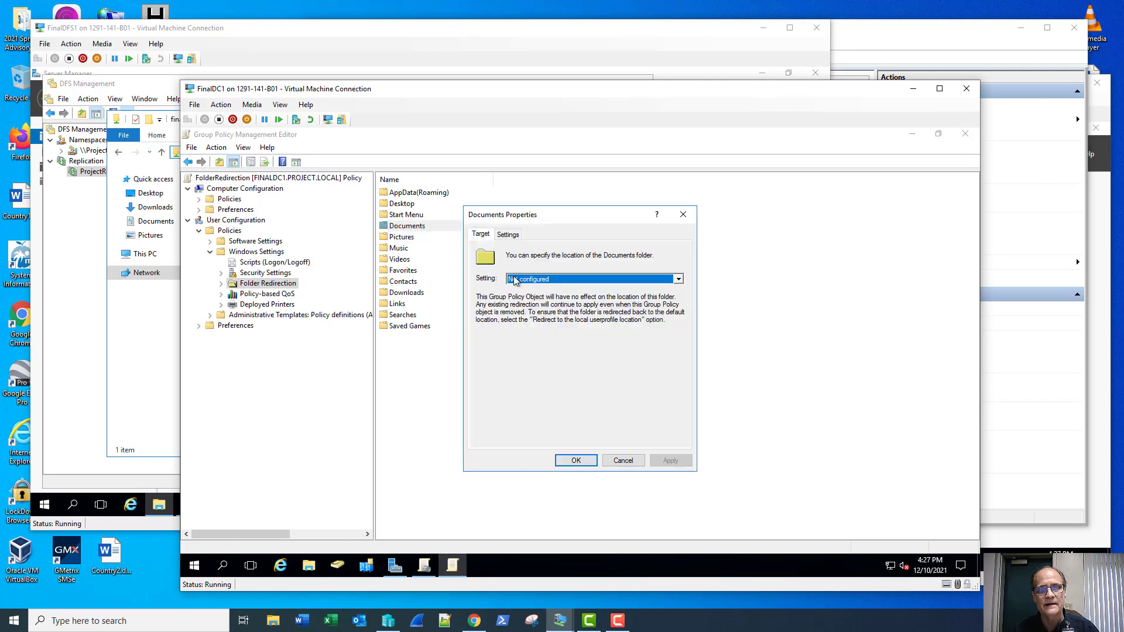
{"action": "left_click", "coordinate": [514, 279]}
{"action": "left_click", "coordinate": [526, 291]}
{"action": "left_click", "coordinate": [520, 379]}
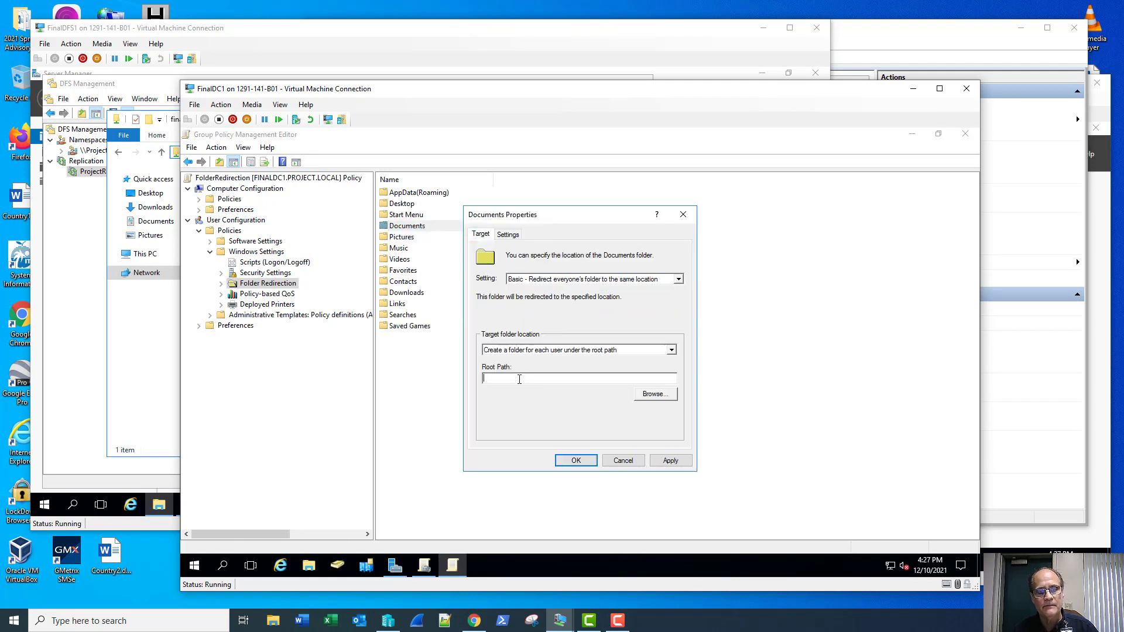
{"action": "key", "text": "ctrl+v"}
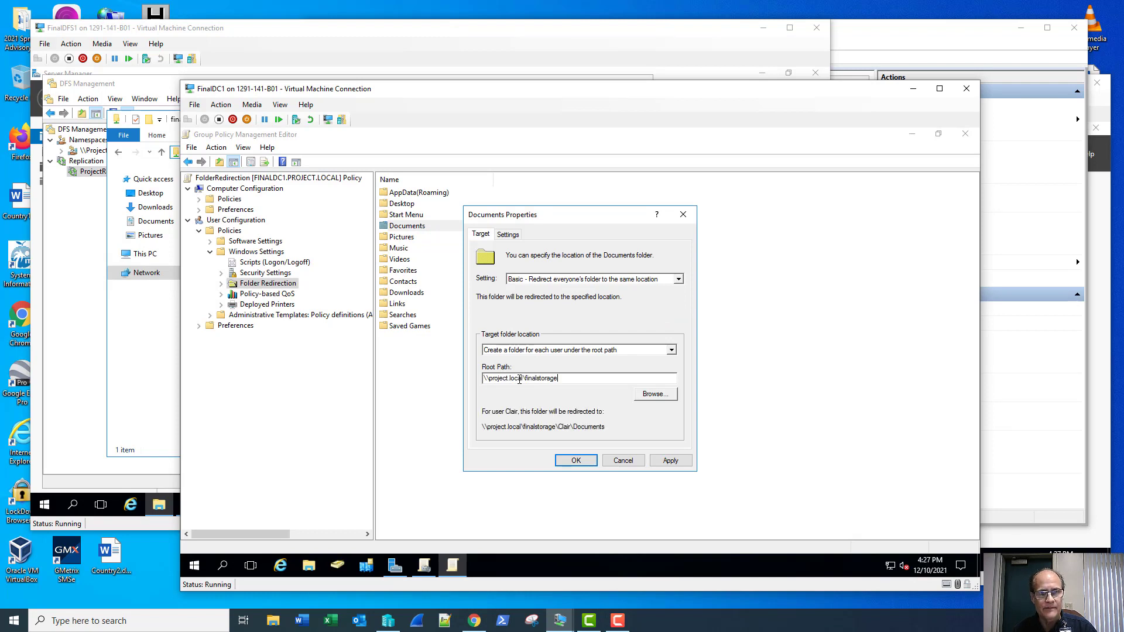
{"action": "left_click", "coordinate": [575, 462]}
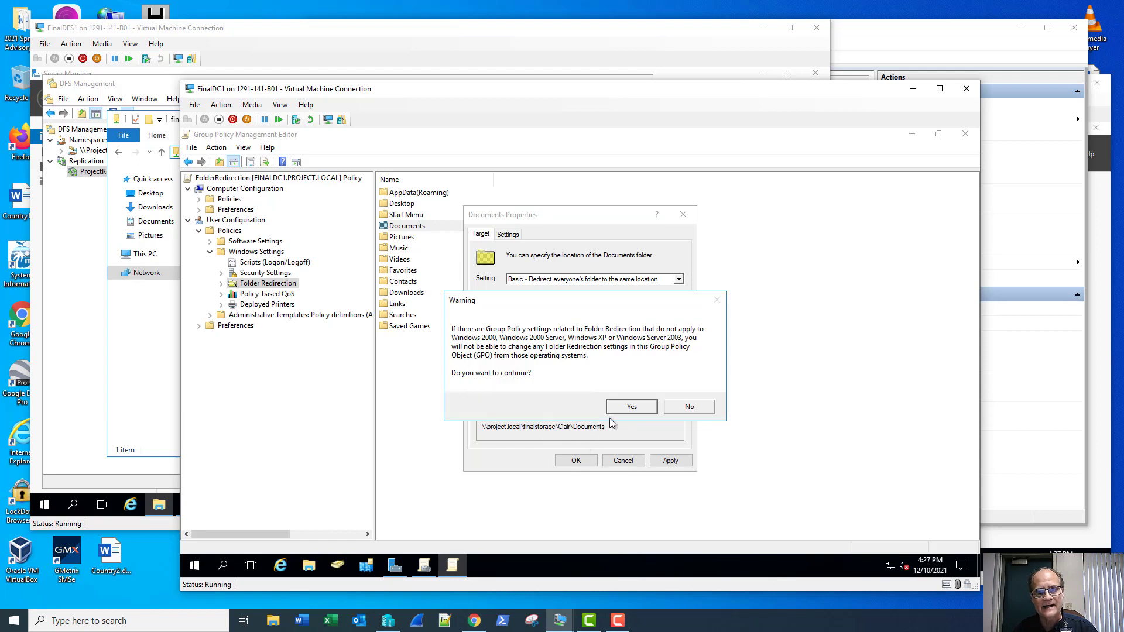
{"action": "left_click", "coordinate": [632, 404]}
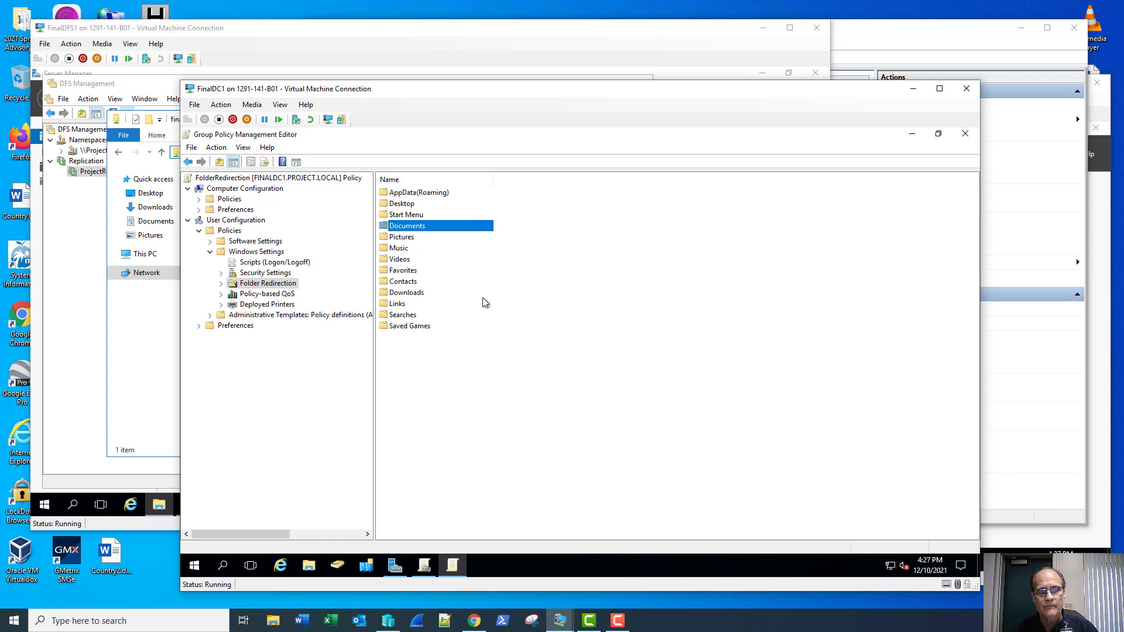
Step: Redirect Pictures with Basic redirection to root path \\project.local\finalstorage, accepting the warning
{"action": "right_click", "coordinate": [405, 238]}
{"action": "left_click", "coordinate": [407, 241]}
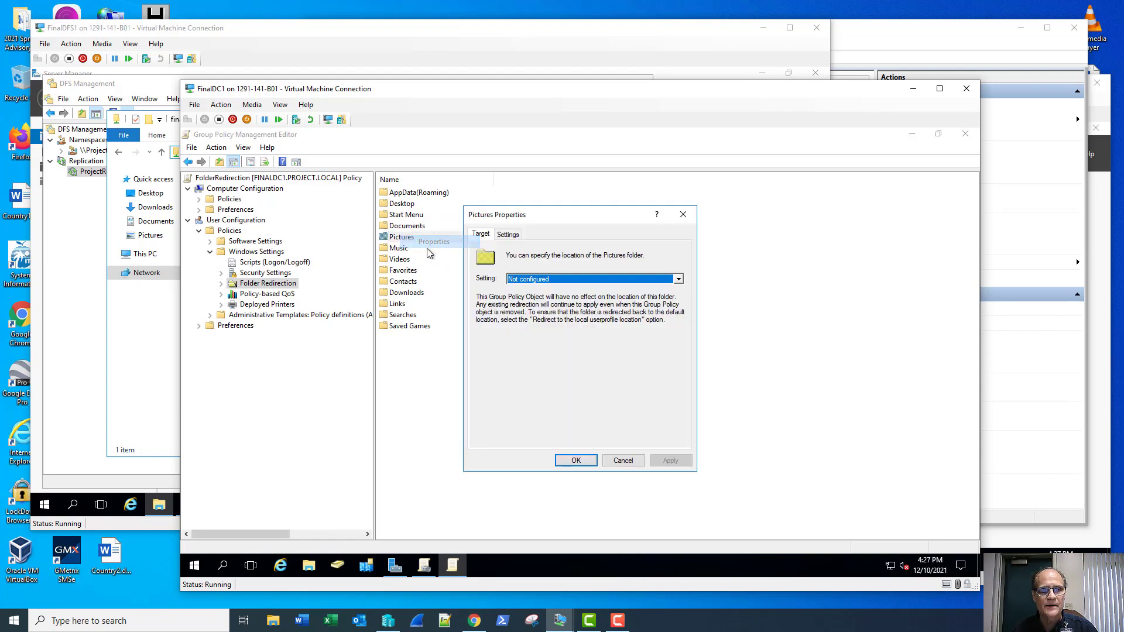
{"action": "left_click", "coordinate": [515, 279]}
{"action": "left_click", "coordinate": [516, 299]}
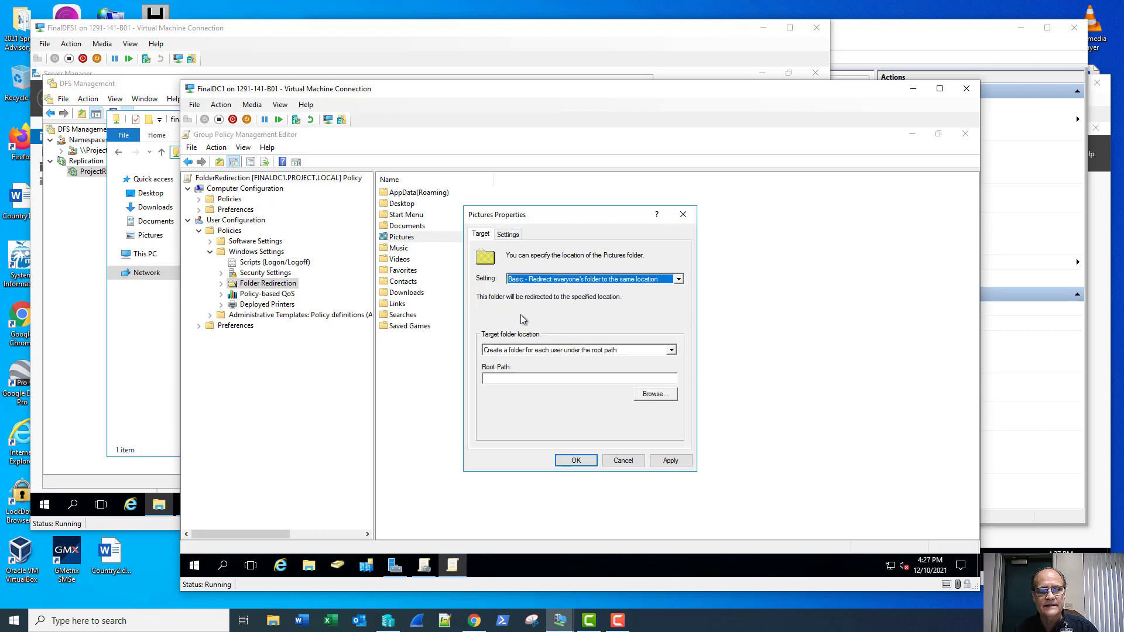
{"action": "left_click", "coordinate": [508, 380]}
{"action": "type", "text": "\\\\project.local\\finalstorage"}
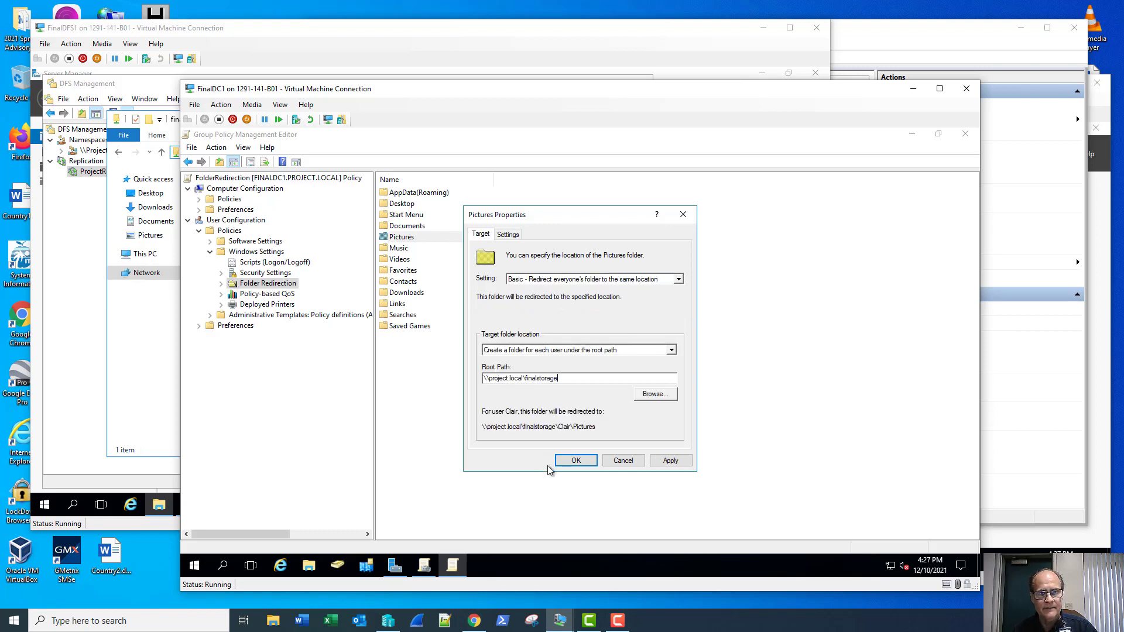
{"action": "left_click", "coordinate": [576, 460]}
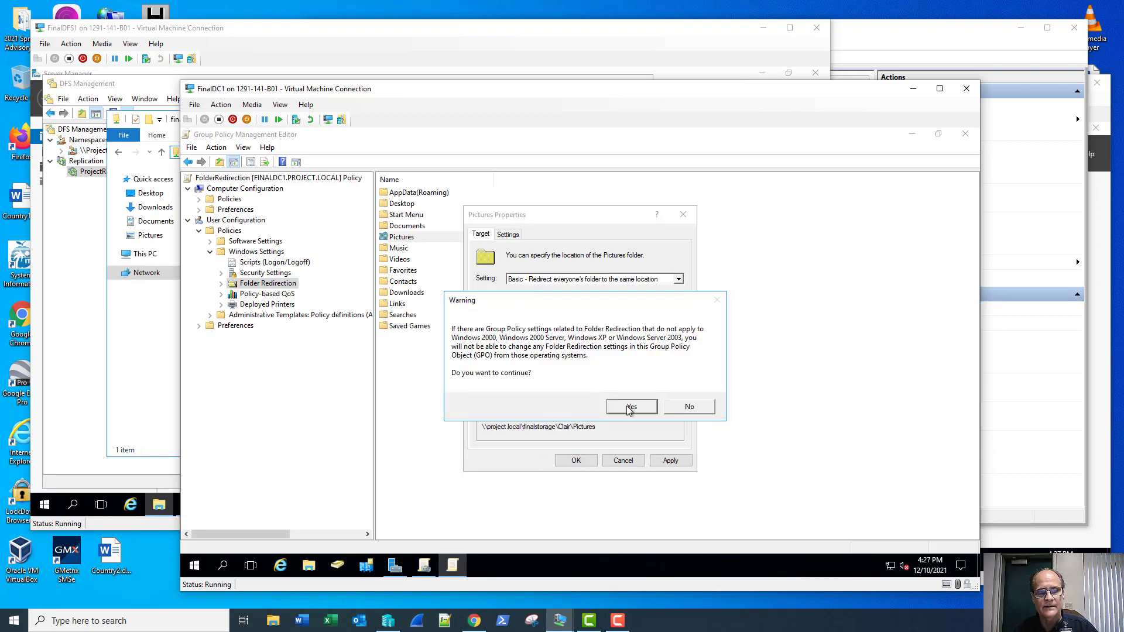
{"action": "left_click", "coordinate": [624, 409]}
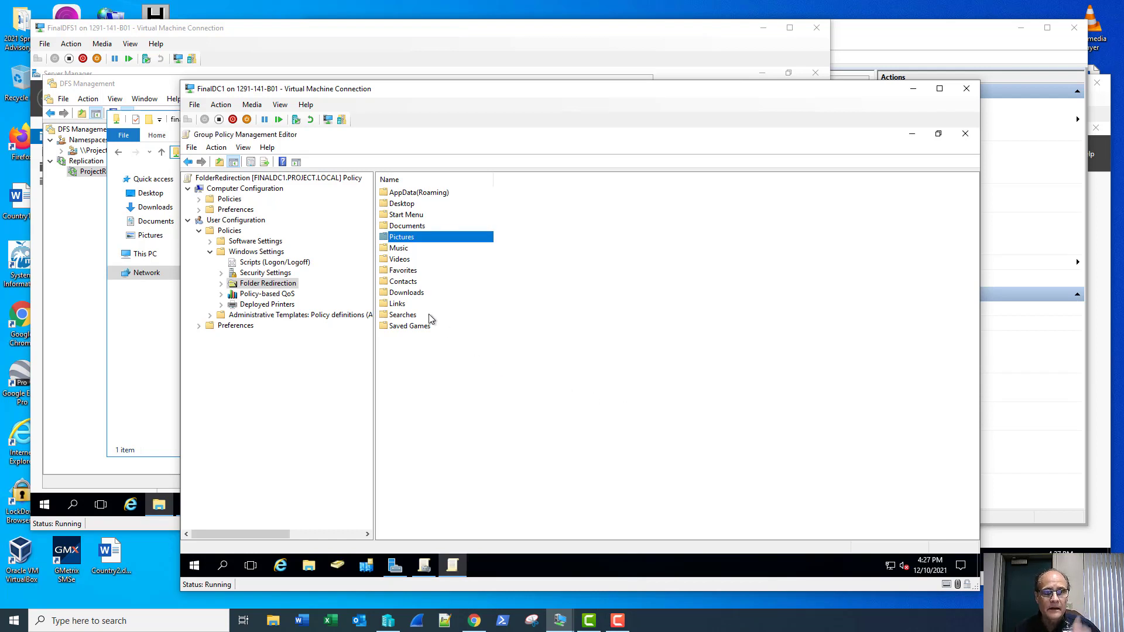
Step: Redirect Downloads with Basic redirection to root path \\project.local\finalstorage, accepting the warning
{"action": "right_click", "coordinate": [403, 294]}
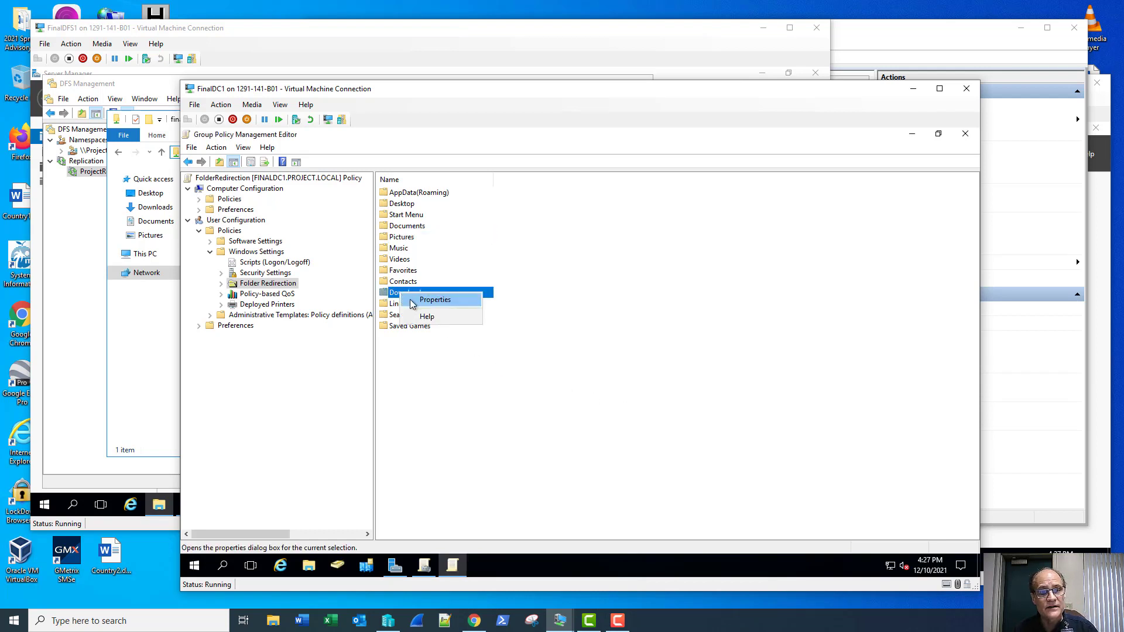
{"action": "left_click", "coordinate": [422, 299]}
{"action": "left_click", "coordinate": [533, 280]}
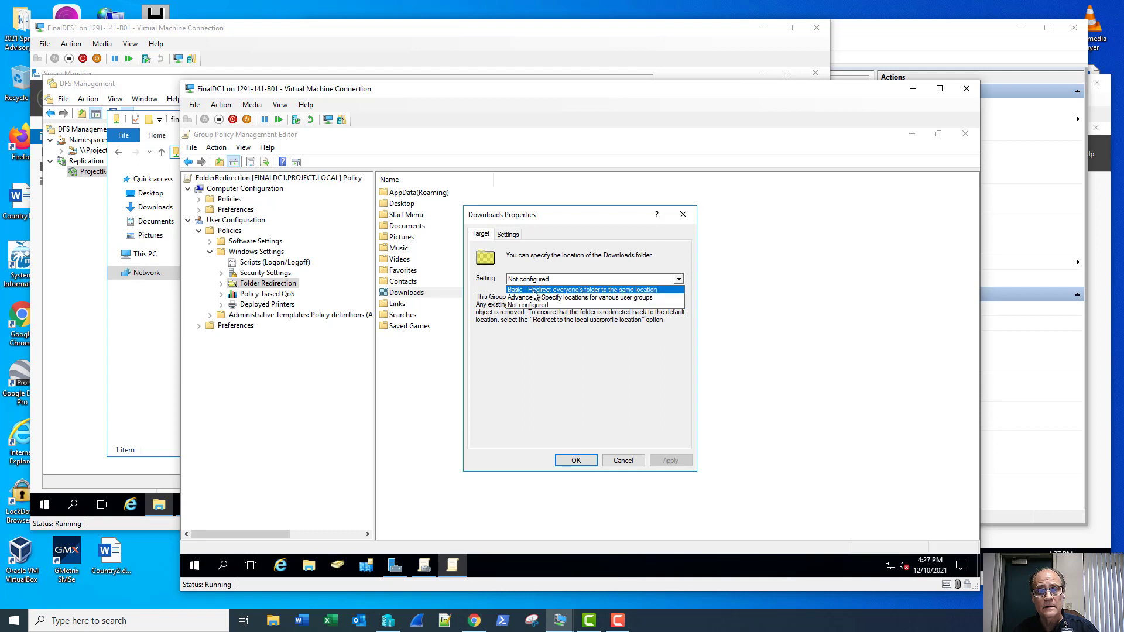
{"action": "left_click", "coordinate": [536, 287]}
{"action": "left_click", "coordinate": [556, 378]}
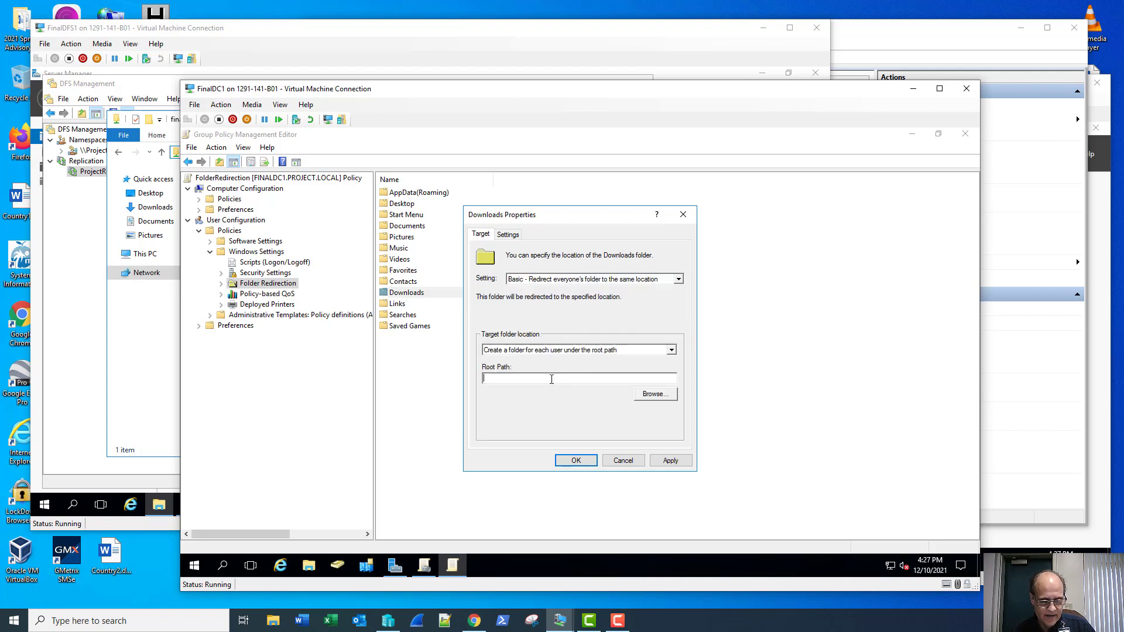
{"action": "type", "text": "\\\\project.local\\finalstorage"}
{"action": "left_click", "coordinate": [576, 460]}
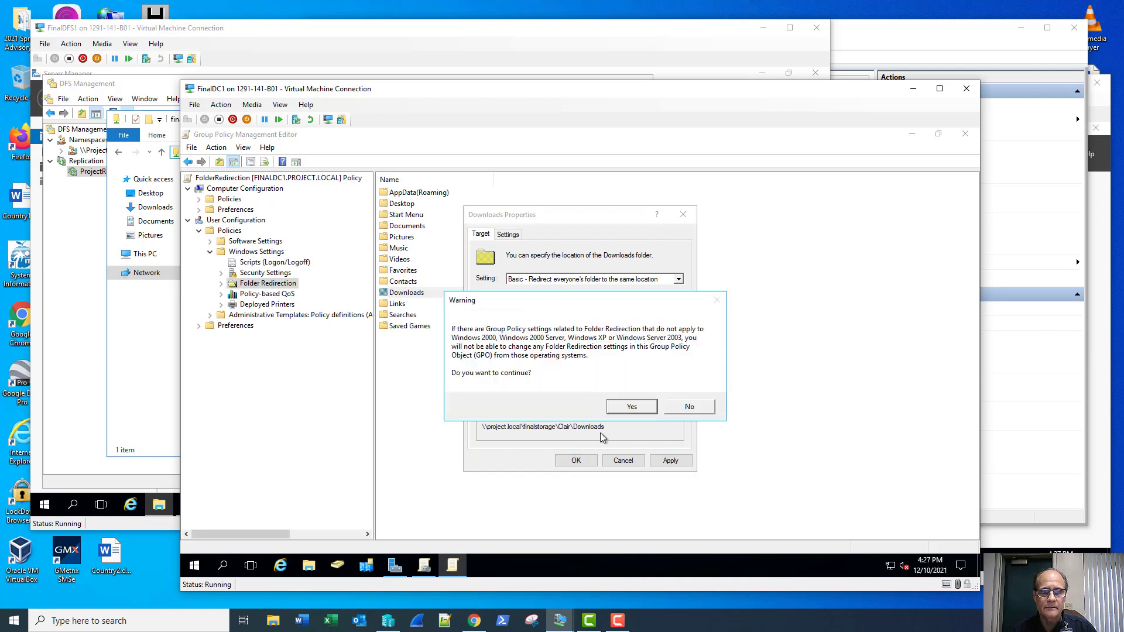
{"action": "left_click", "coordinate": [619, 407]}
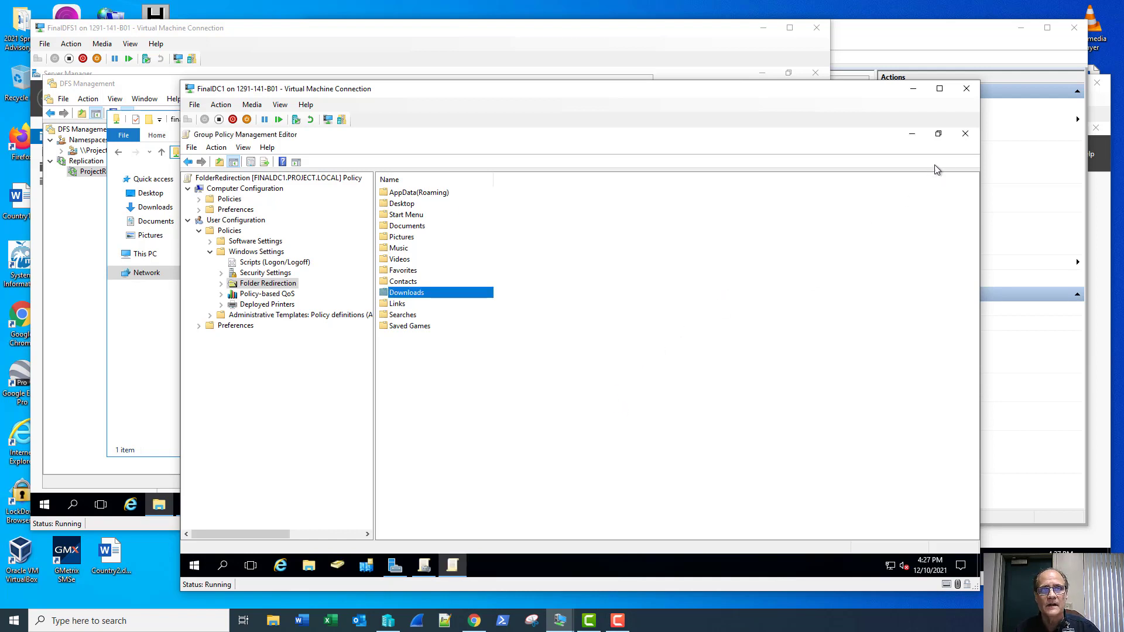
Step: Close the policy editor and choose Link an Existing GPO on the Project.local domain
{"action": "left_click", "coordinate": [965, 138]}
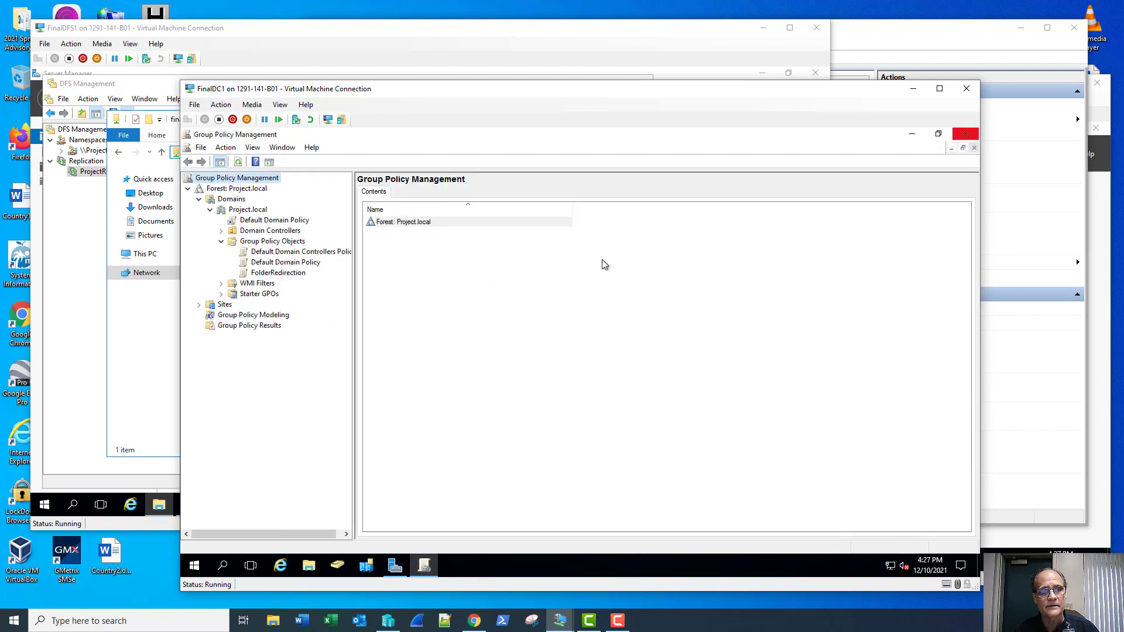
{"action": "right_click", "coordinate": [245, 211]}
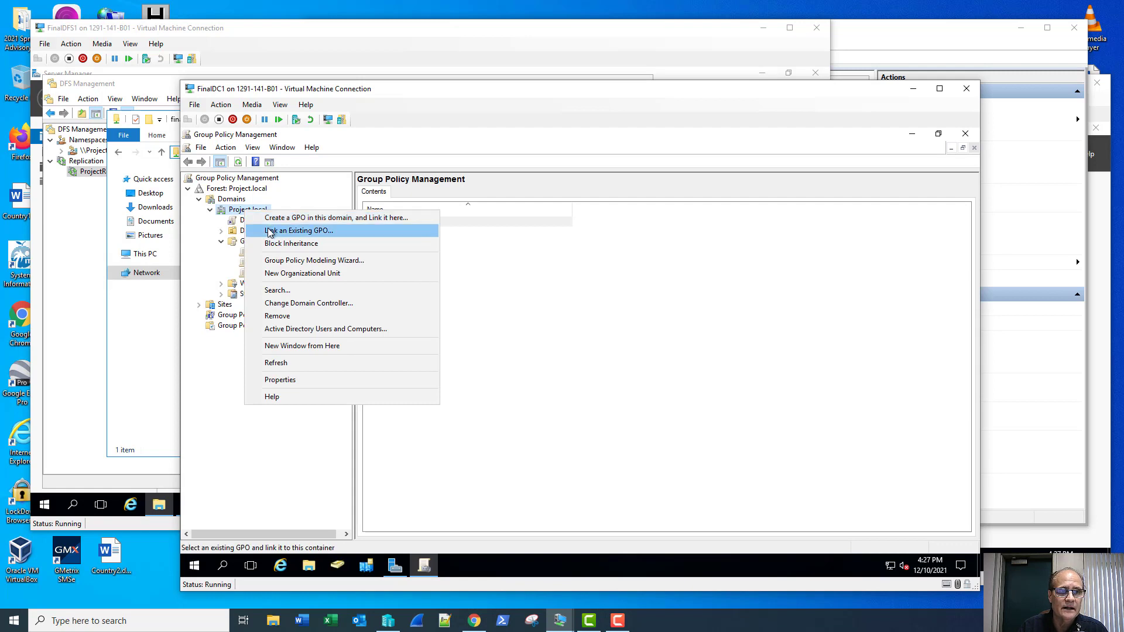
{"action": "left_click", "coordinate": [270, 231]}
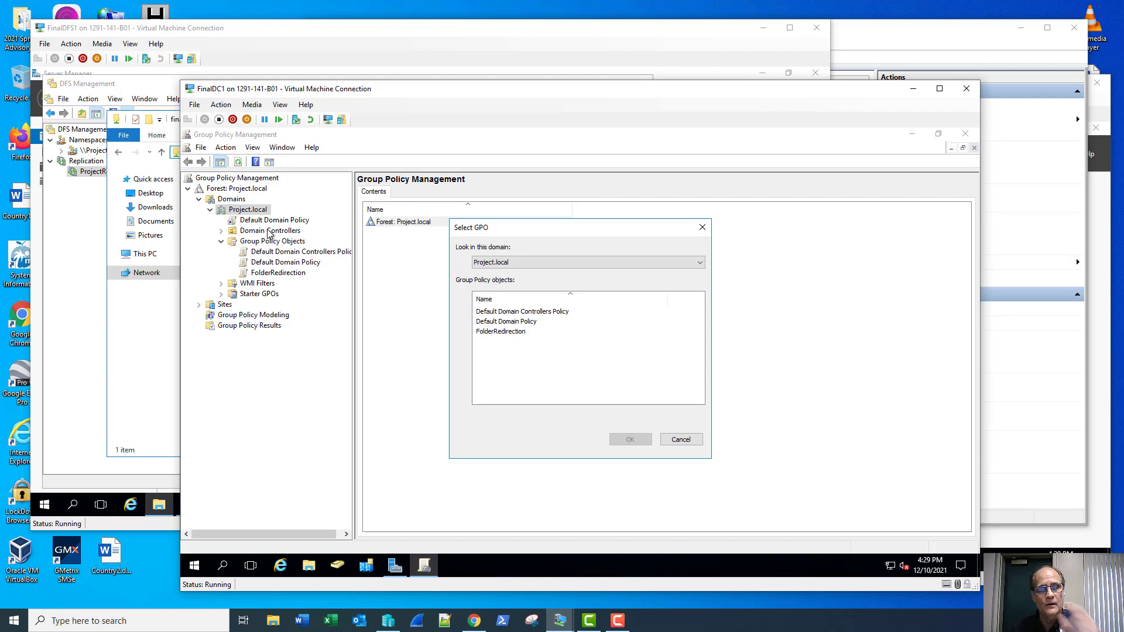
Step: Link the FolderRedirection GPO to Project.local and close Group Policy Management
{"action": "left_click", "coordinate": [507, 332]}
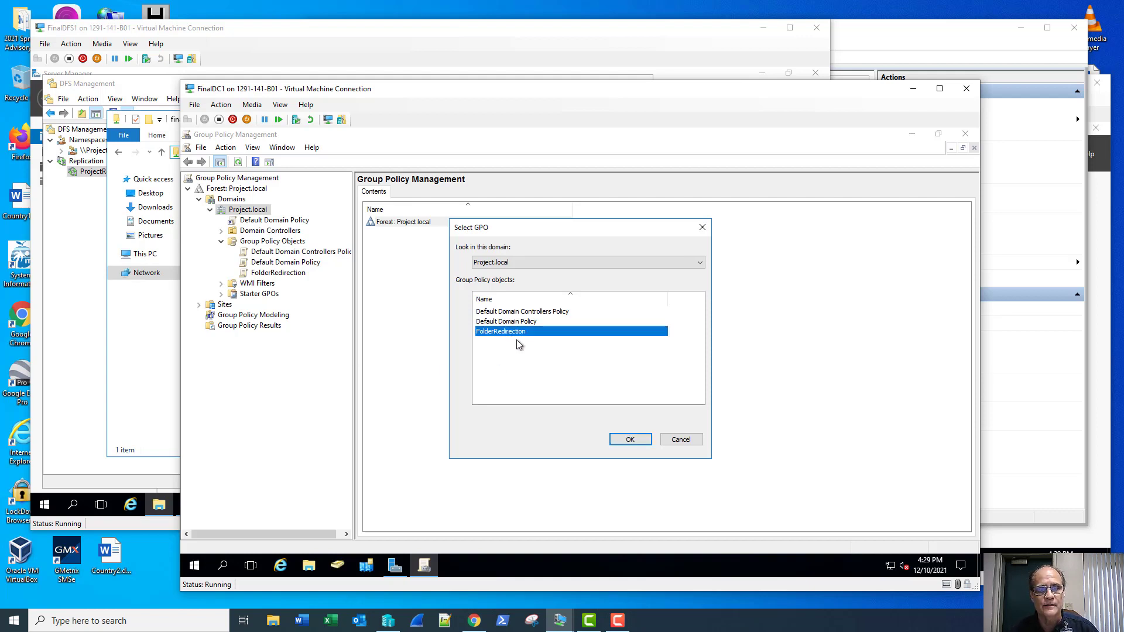
{"action": "left_click", "coordinate": [627, 440]}
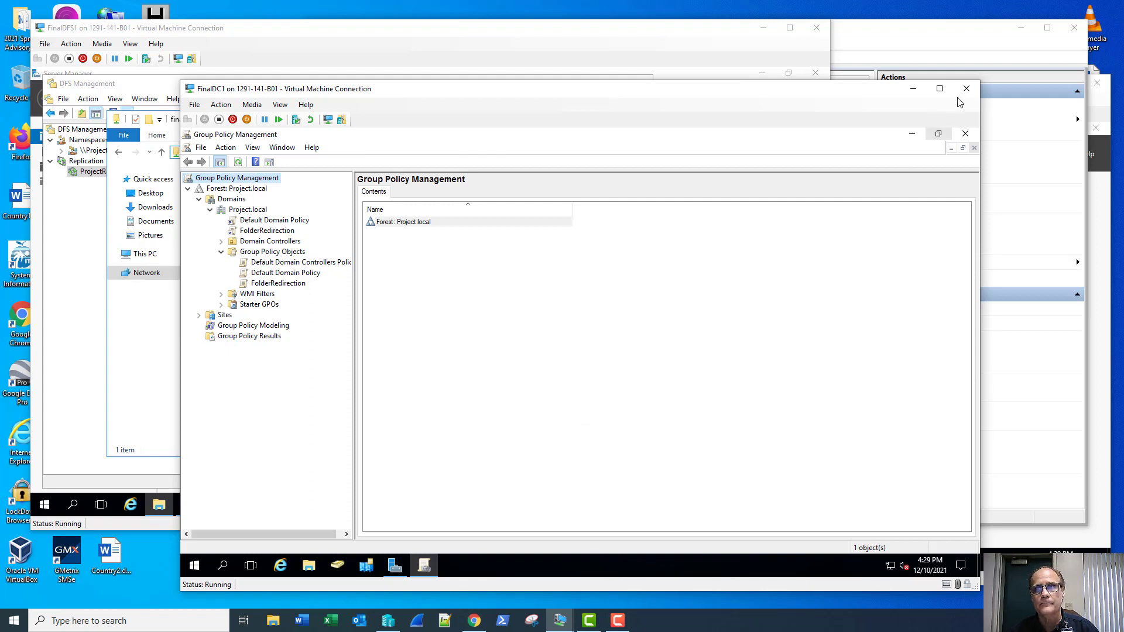
{"action": "left_click", "coordinate": [965, 133]}
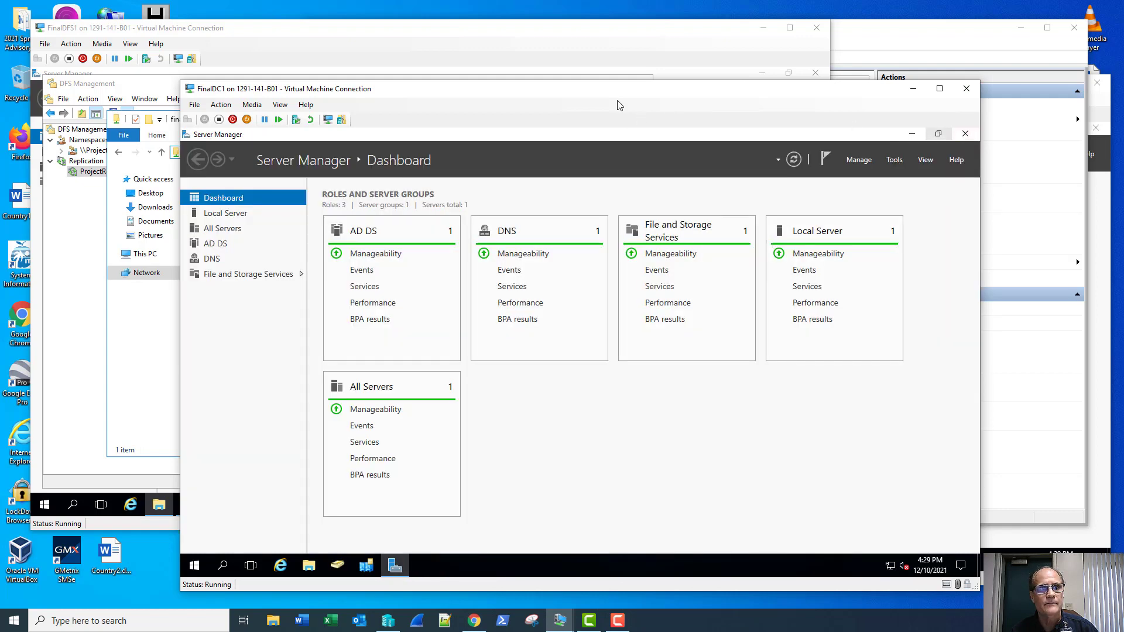
{"action": "left_click", "coordinate": [149, 347]}
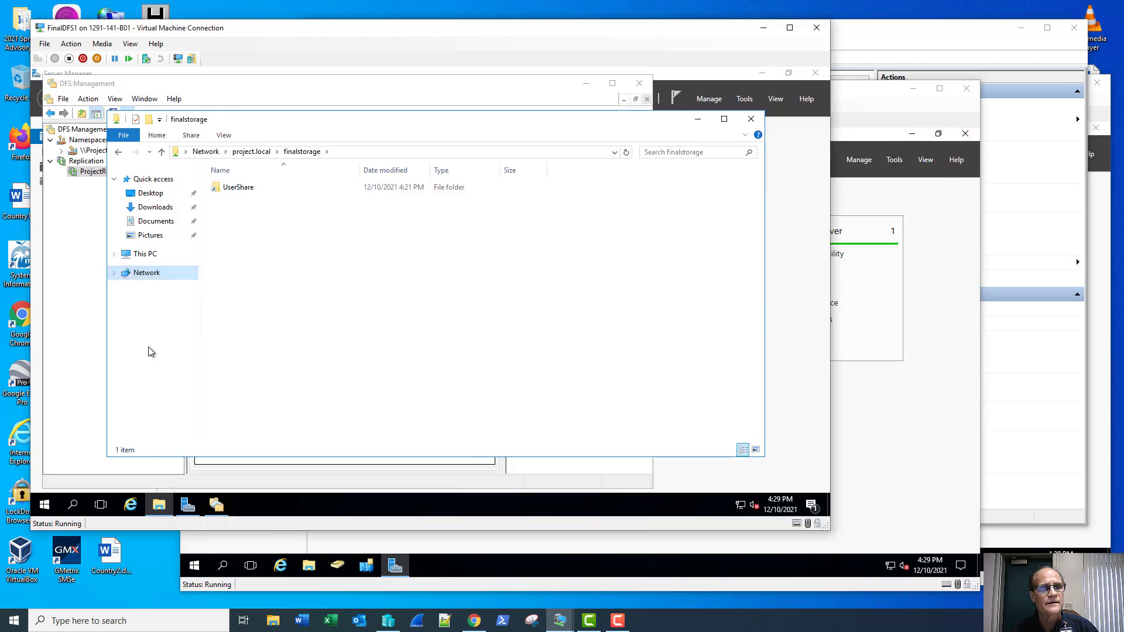
{"action": "left_click", "coordinate": [837, 108]}
Step: Open Active Directory Users and Computers and start copying the Administrator account
{"action": "left_click", "coordinate": [894, 161]}
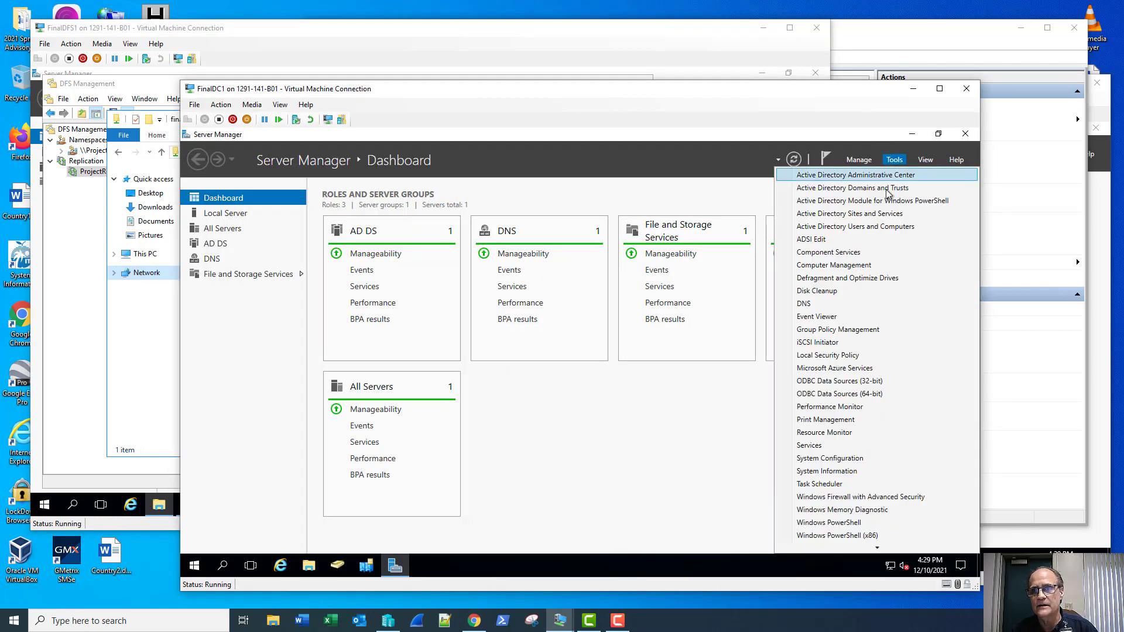
{"action": "left_click", "coordinate": [876, 229]}
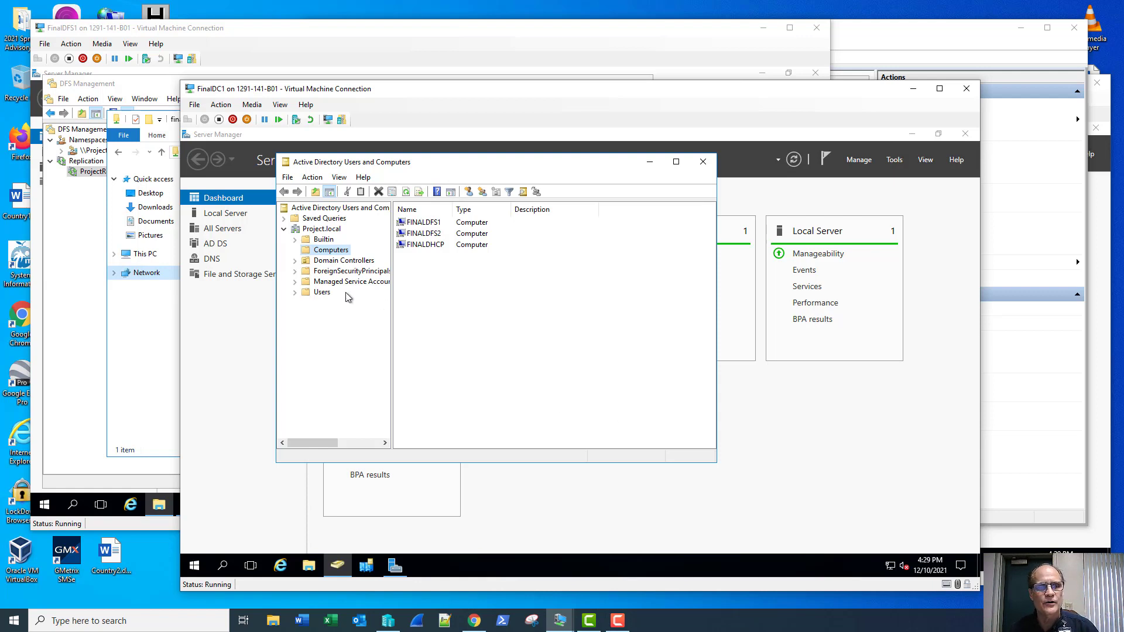
{"action": "left_click", "coordinate": [323, 292]}
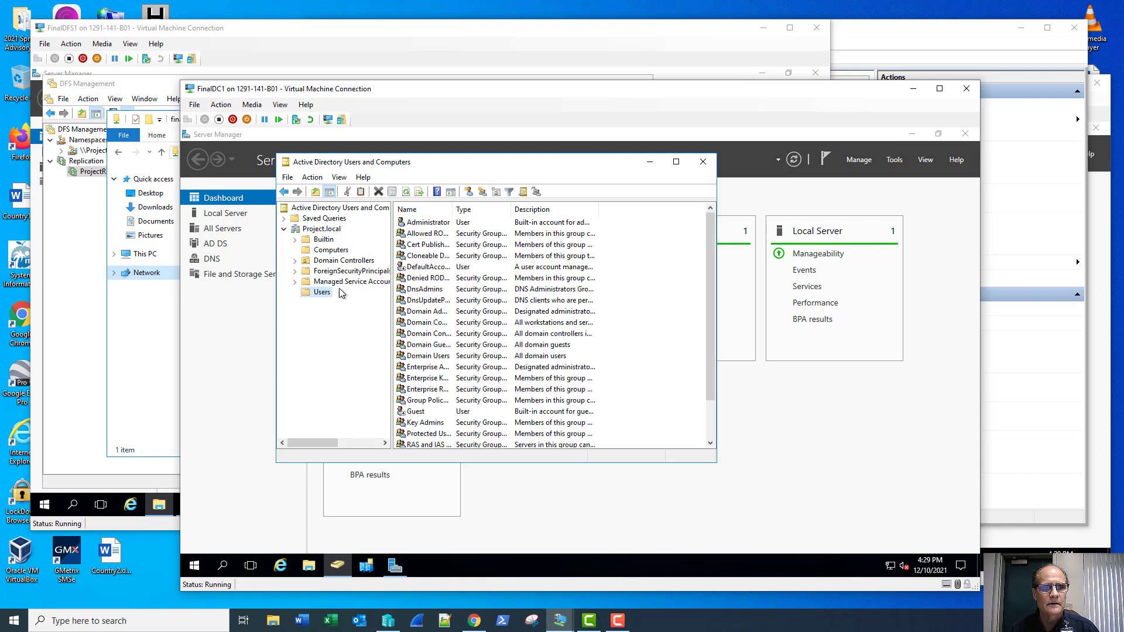
{"action": "right_click", "coordinate": [427, 222]}
{"action": "left_click", "coordinate": [441, 230]}
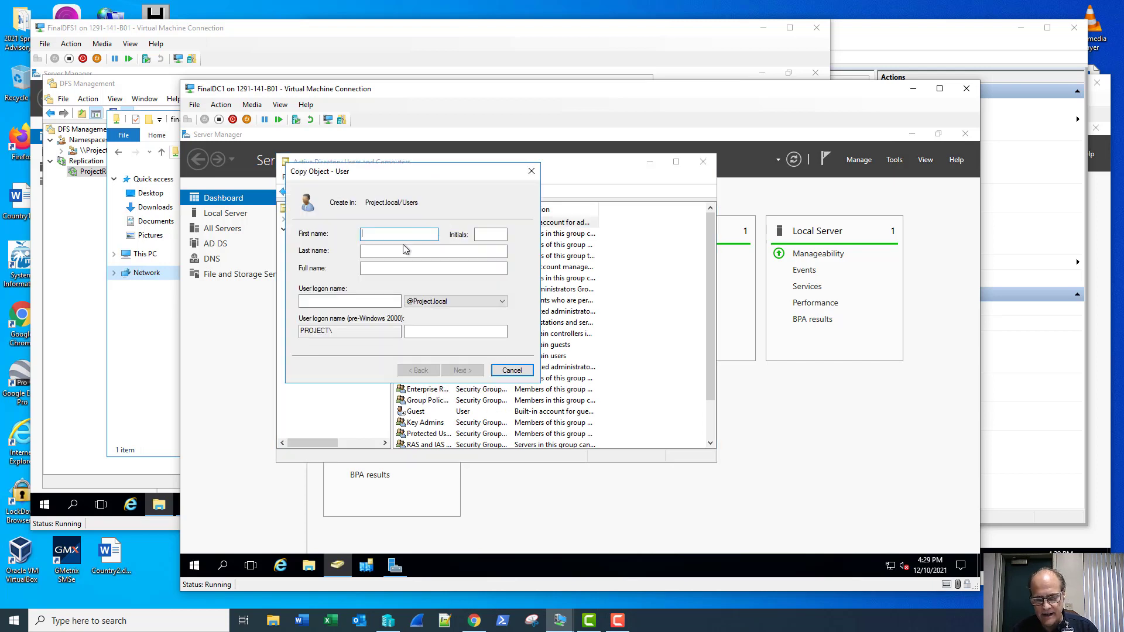
Step: Name the new user Limited Administrator with logon name ladmin
{"action": "type", "text": "Lim"}
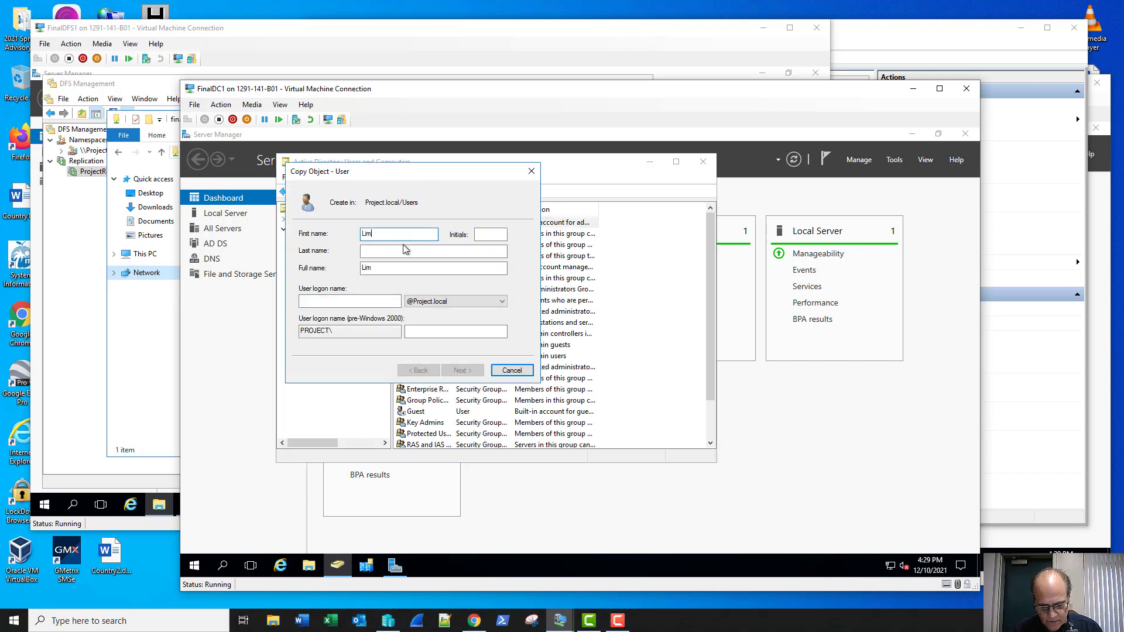
{"action": "type", "text": "ited"}
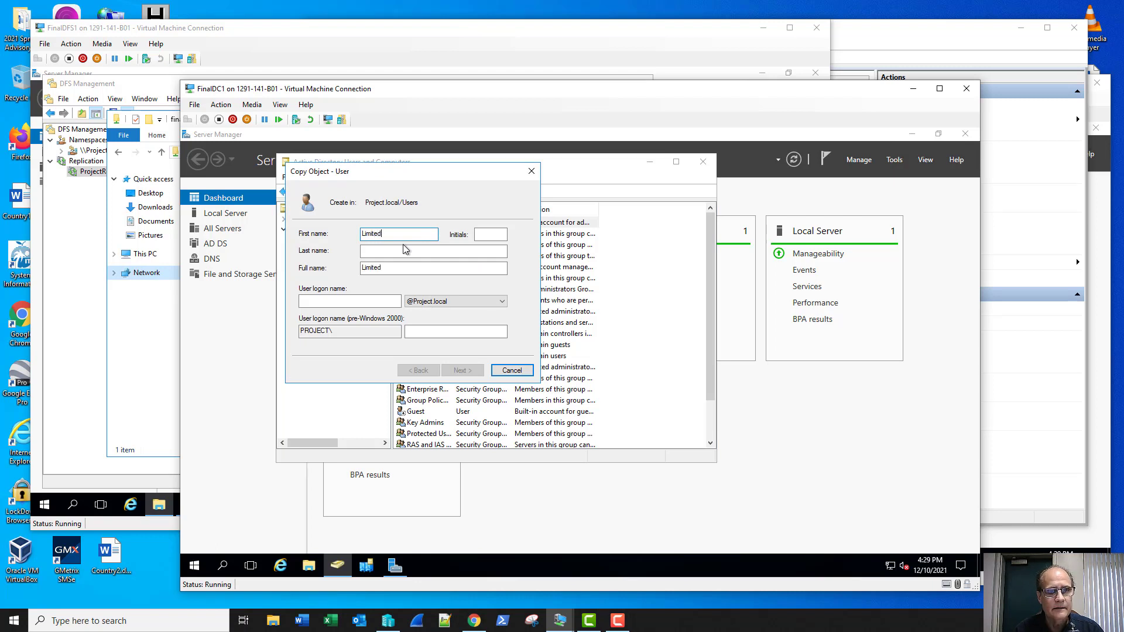
{"action": "key", "text": "Tab"}
{"action": "key", "text": "Tab"}
{"action": "type", "text": "A"}
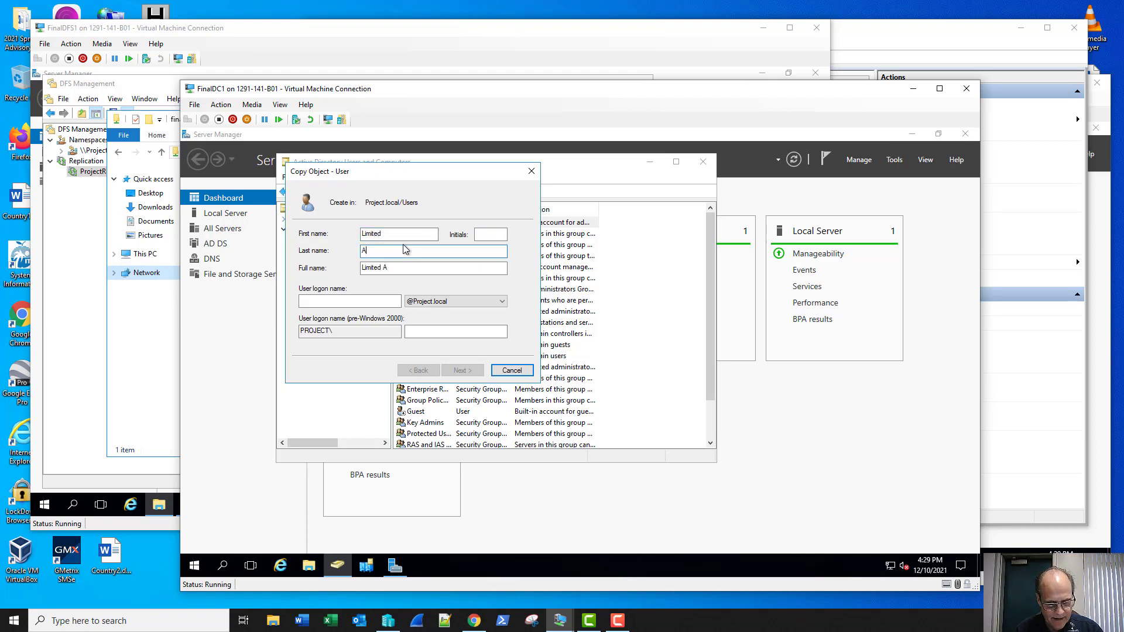
{"action": "type", "text": "dmin"}
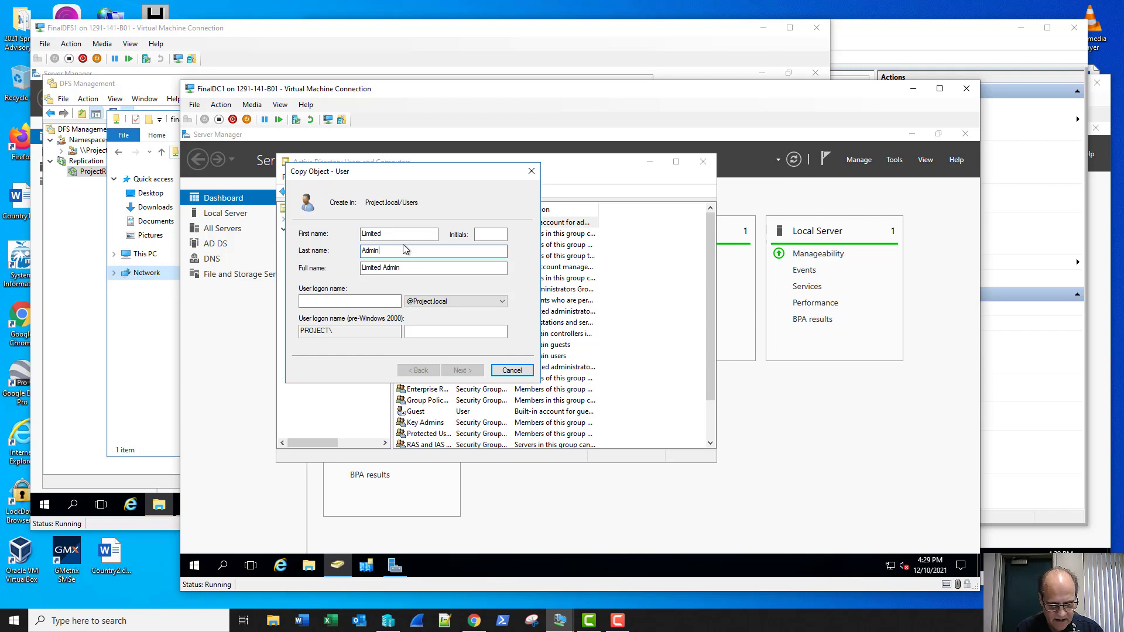
{"action": "type", "text": "istra"}
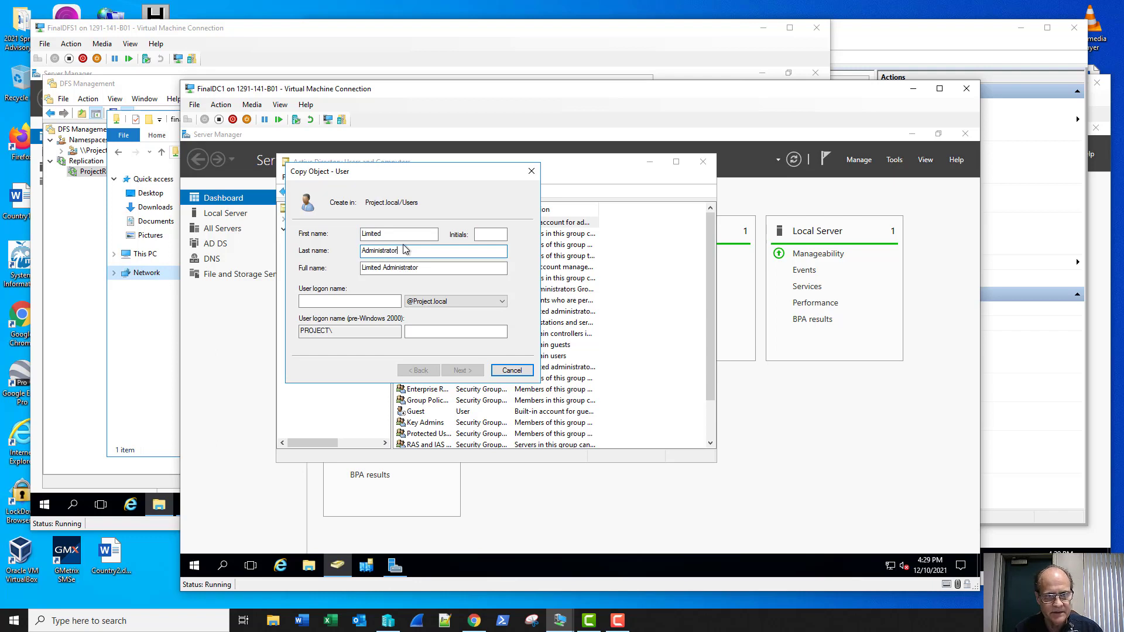
{"action": "type", "text": "tor"}
{"action": "key", "text": "Tab"}
{"action": "key", "text": "Tab"}
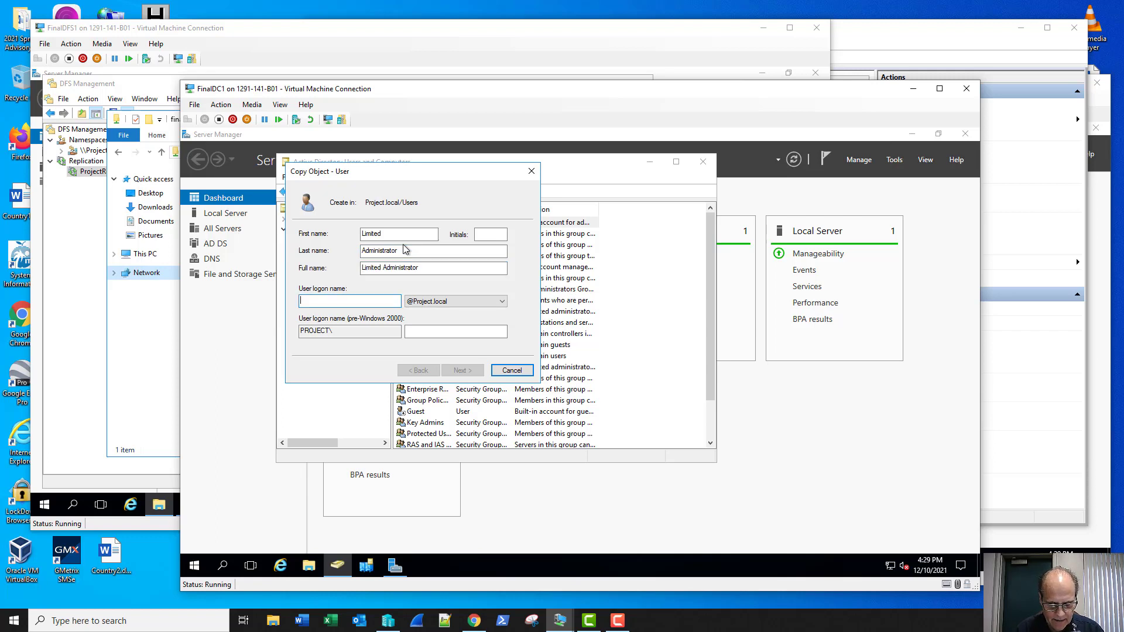
{"action": "type", "text": "ladmin"}
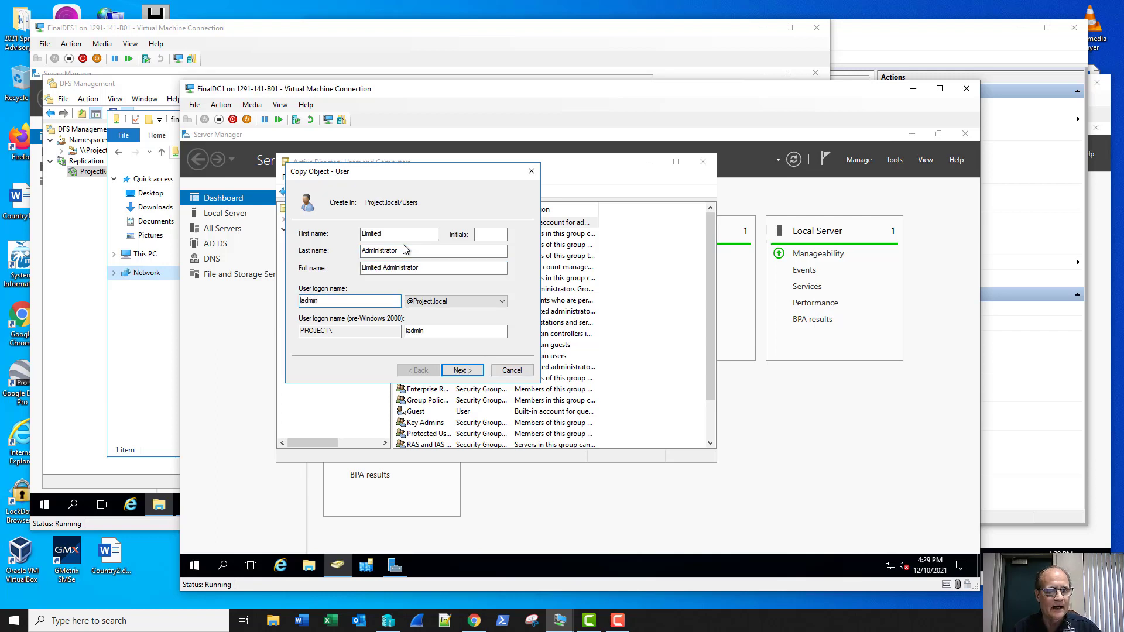
{"action": "left_click", "coordinate": [460, 369]}
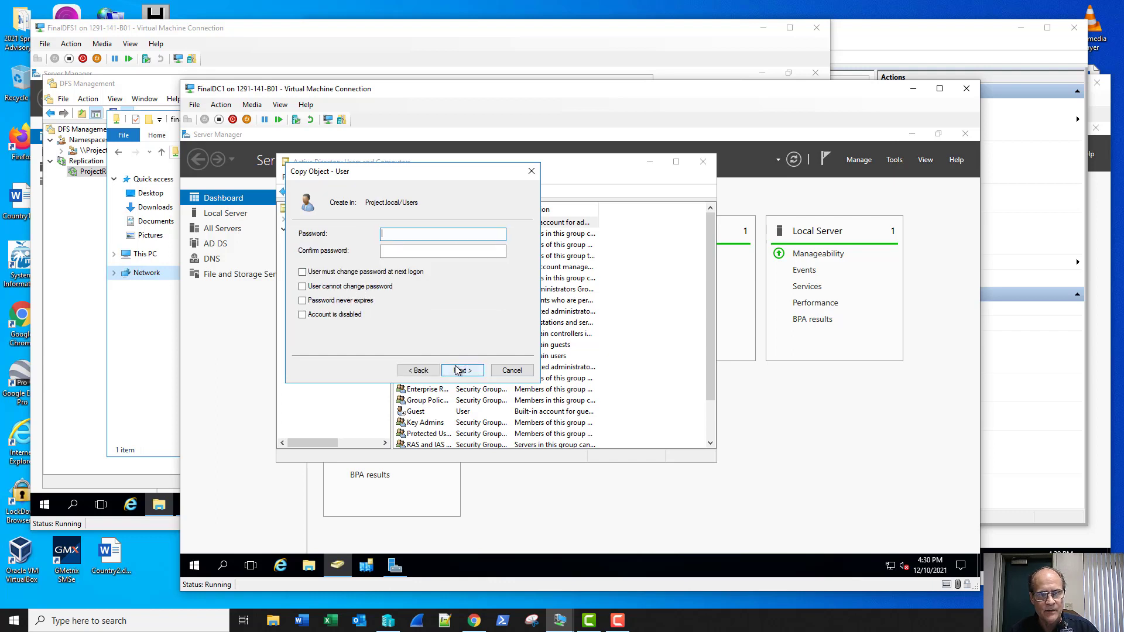
Step: Set and confirm the user's password, make it never expire, and finish the wizard
{"action": "type", "text": "•"}
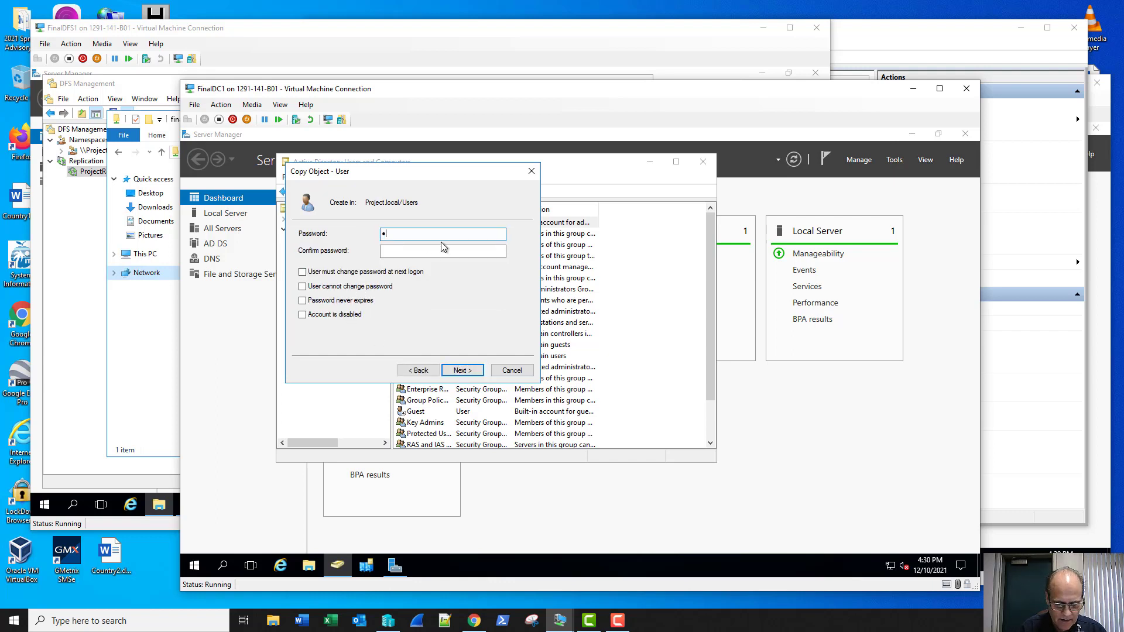
{"action": "type", "text": "•••••••••"}
{"action": "key", "text": "Tab"}
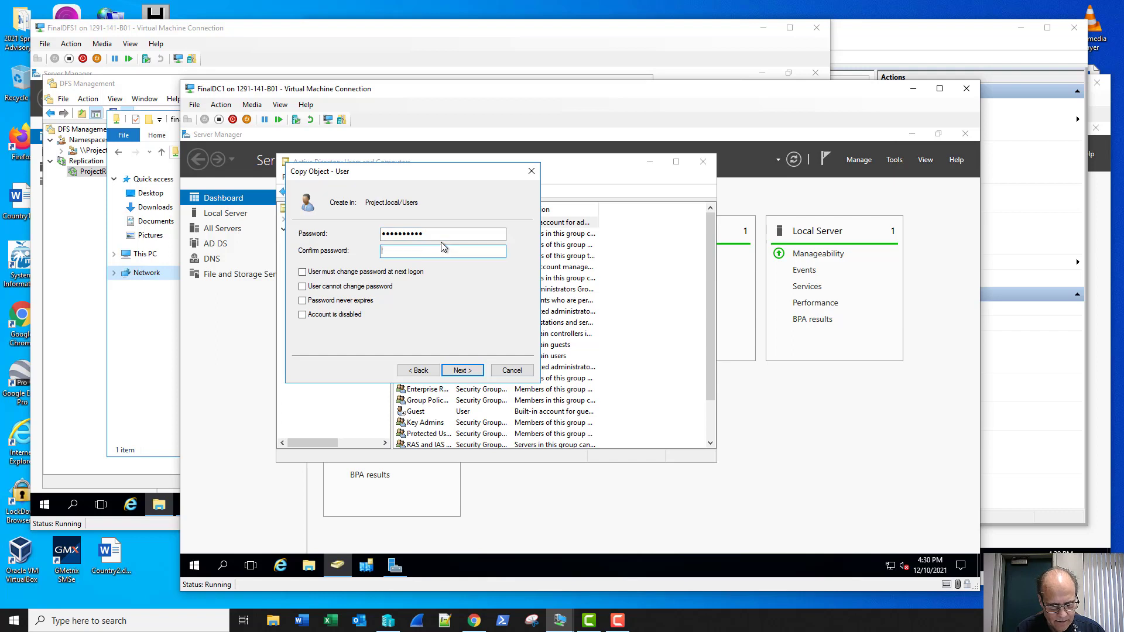
{"action": "type", "text": "•••••••"}
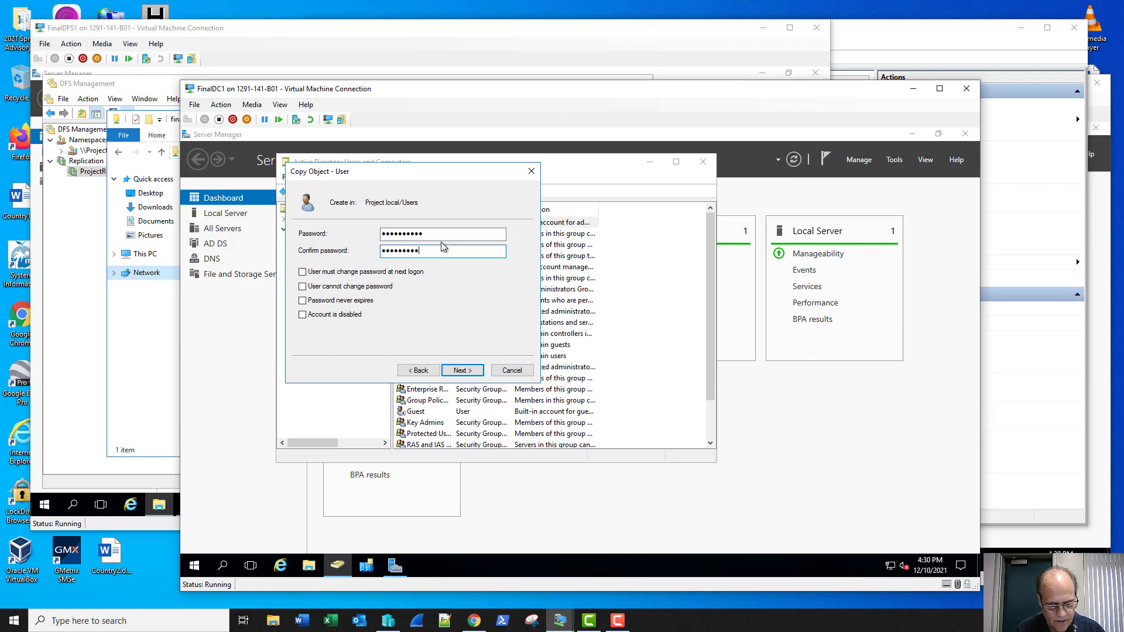
{"action": "type", "text": "•••"}
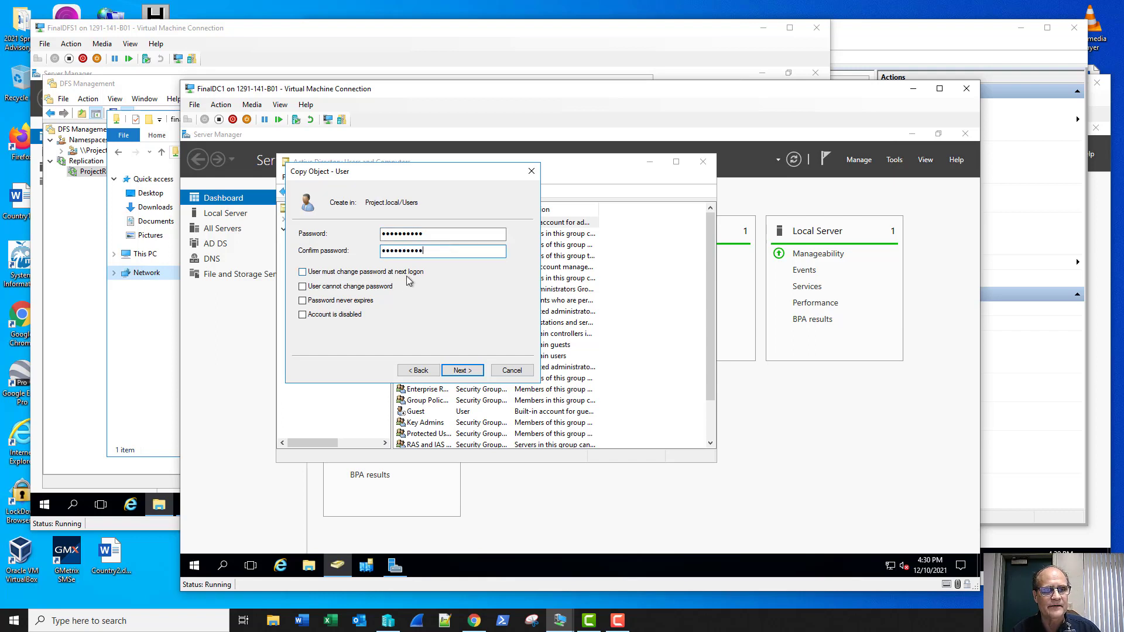
{"action": "left_click", "coordinate": [339, 301]}
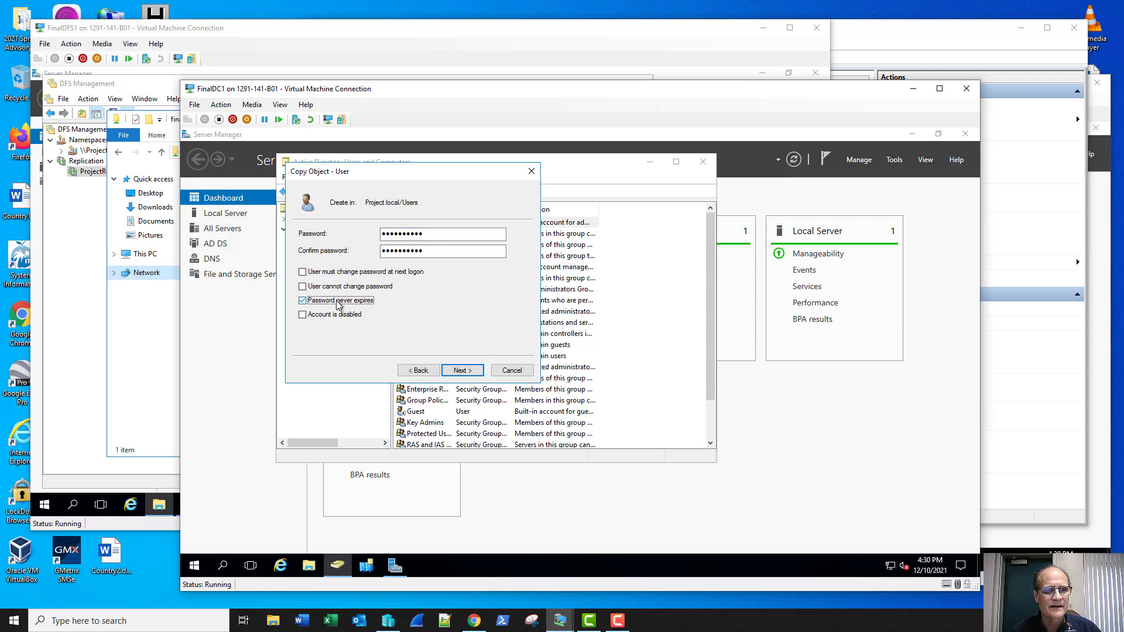
{"action": "left_click", "coordinate": [461, 371]}
{"action": "left_click", "coordinate": [461, 371]}
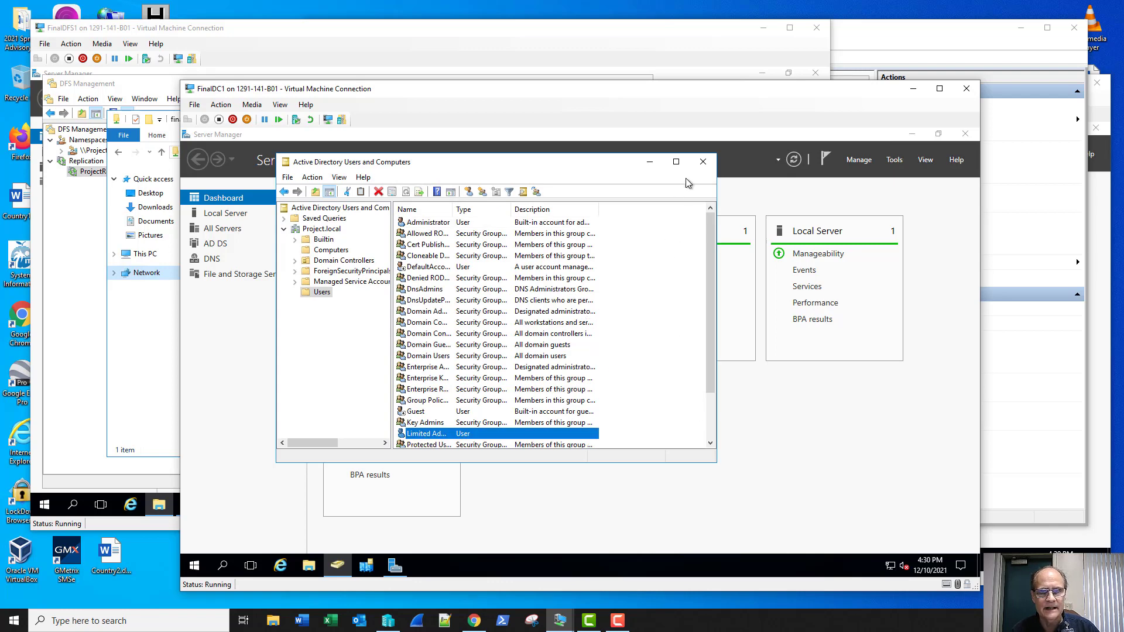
Step: Close Active Directory Users and Computers, the finalstorage folder window and DFS Management
{"action": "left_click", "coordinate": [699, 161]}
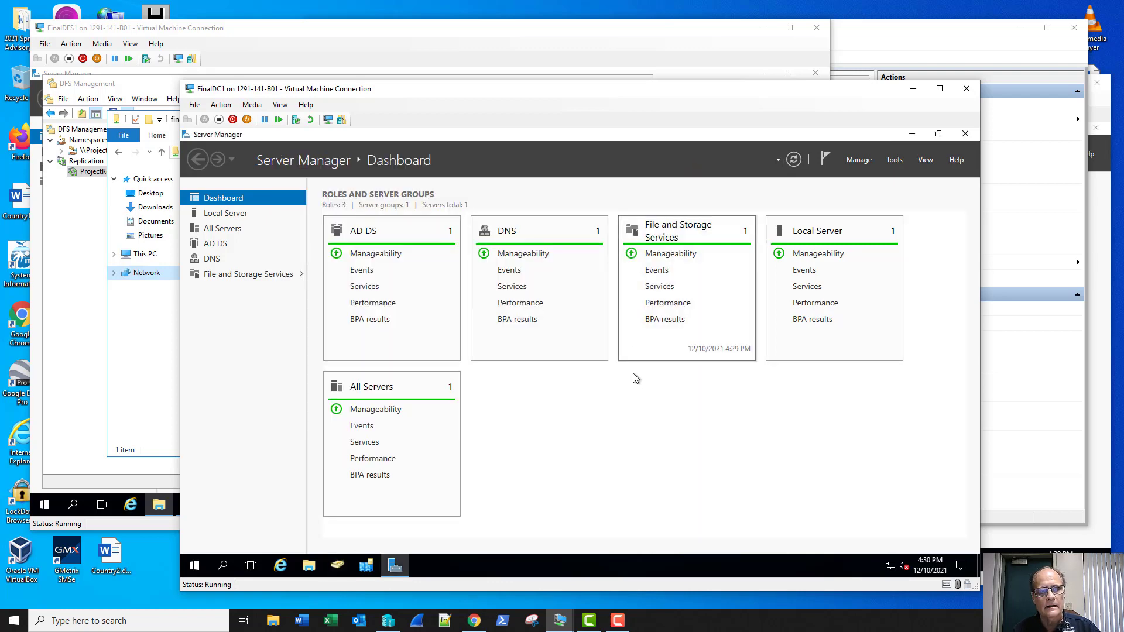
{"action": "left_click", "coordinate": [389, 28]}
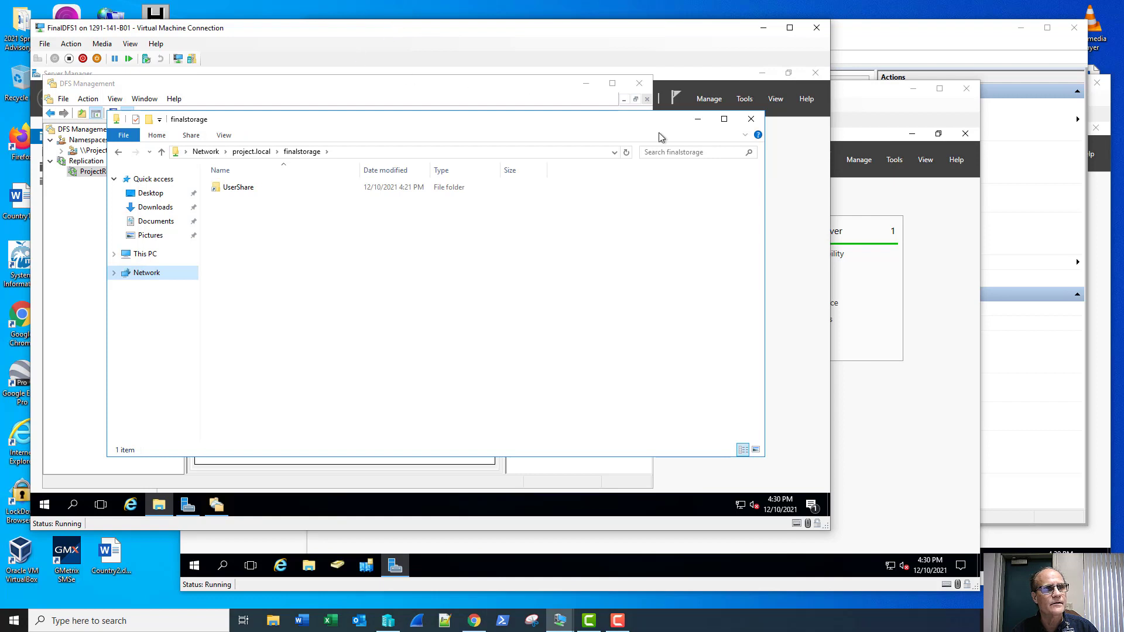
{"action": "left_click", "coordinate": [754, 124]}
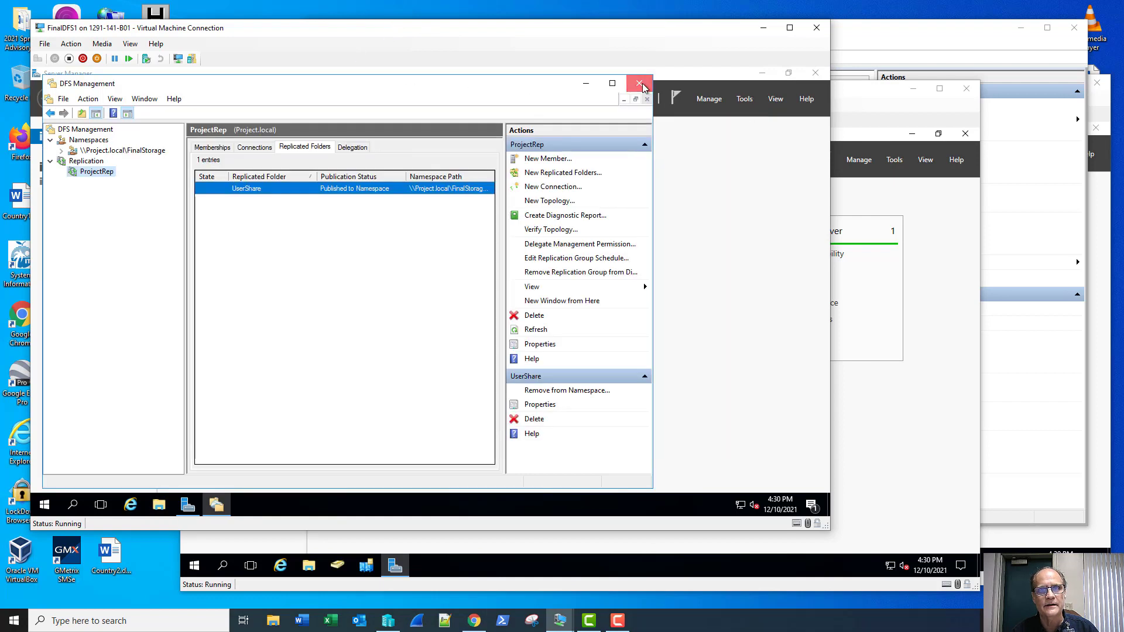
{"action": "left_click", "coordinate": [639, 83]}
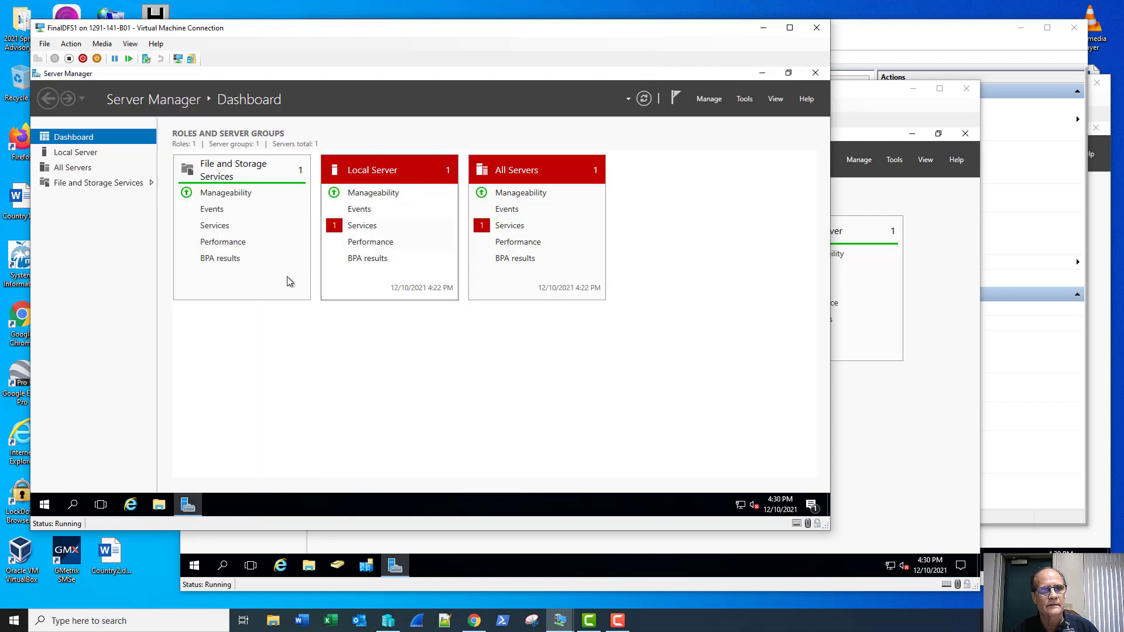
Step: Run gpupdate /force in an elevated Command Prompt and answer y to log off
{"action": "right_click", "coordinate": [44, 504]}
{"action": "mouse_move", "coordinate": [114, 472]}
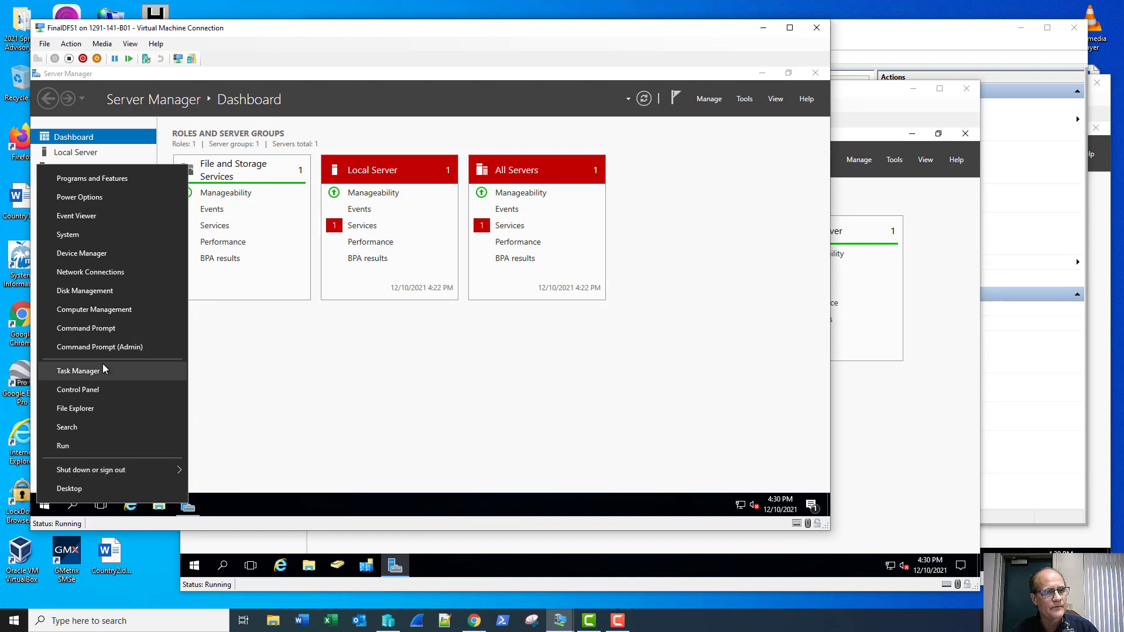
{"action": "left_click", "coordinate": [104, 348]}
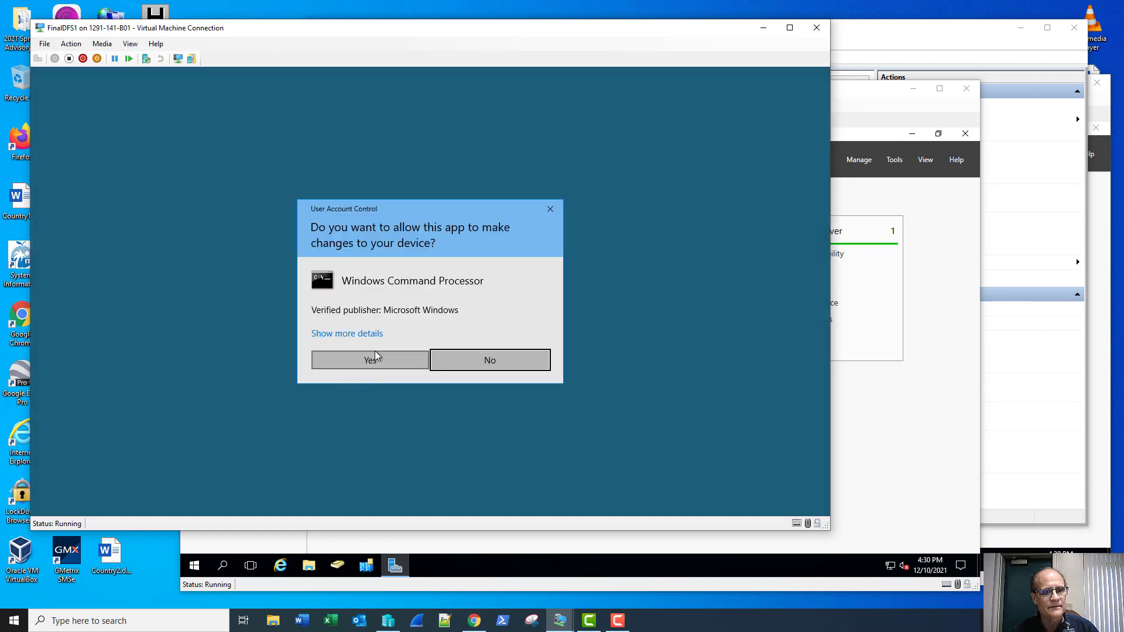
{"action": "left_click", "coordinate": [373, 360]}
{"action": "type", "text": "gpup"}
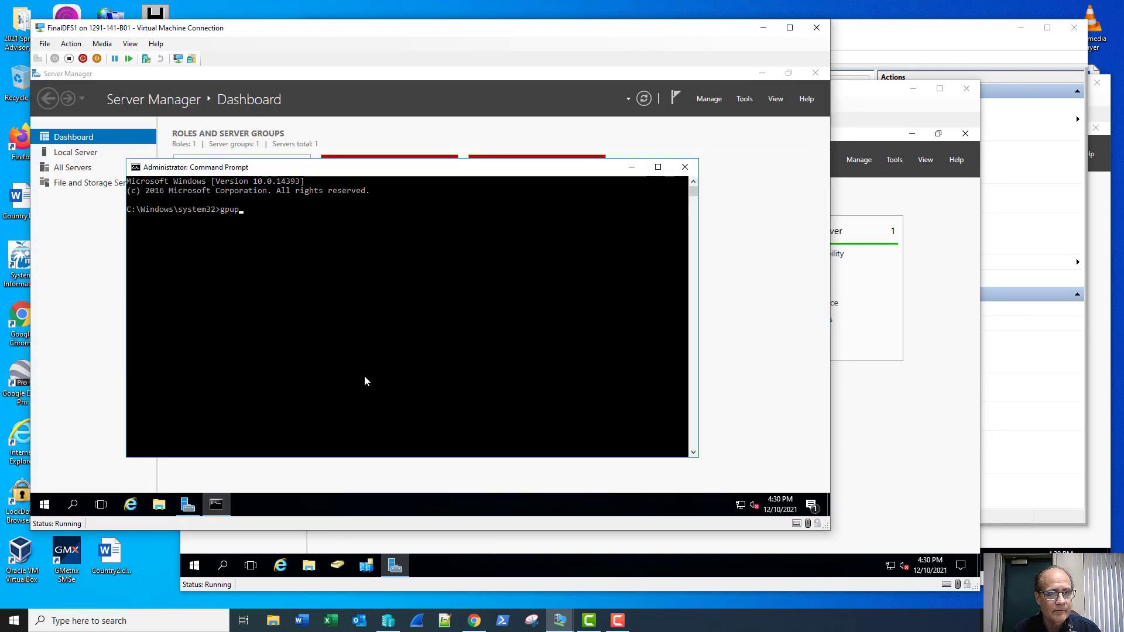
{"action": "type", "text": "date /"}
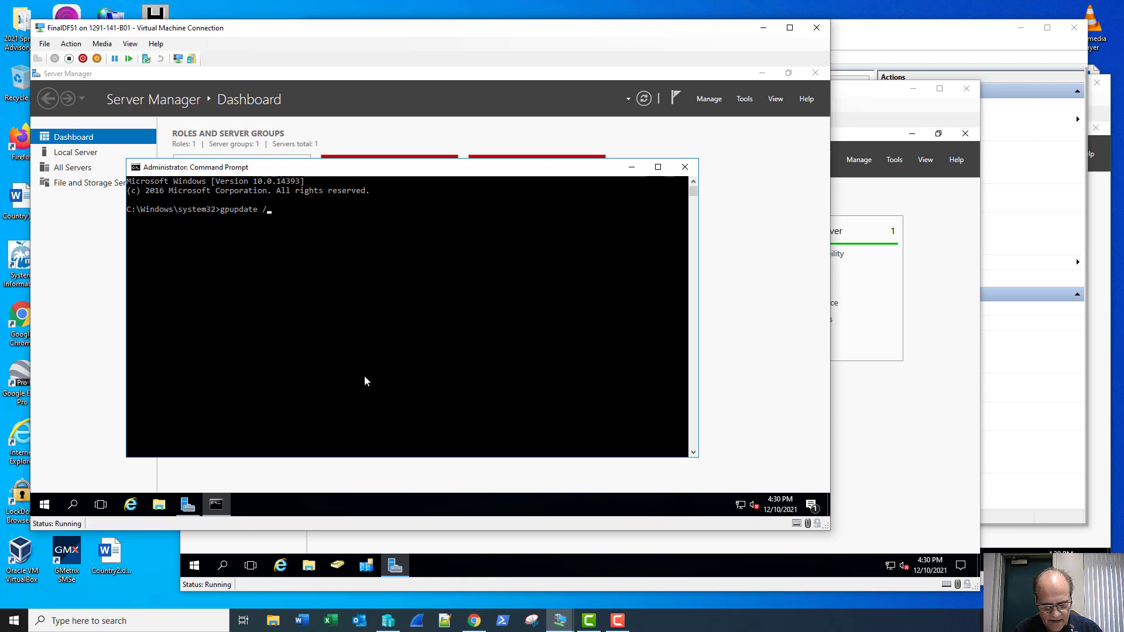
{"action": "type", "text": "force"}
{"action": "key", "text": "Return"}
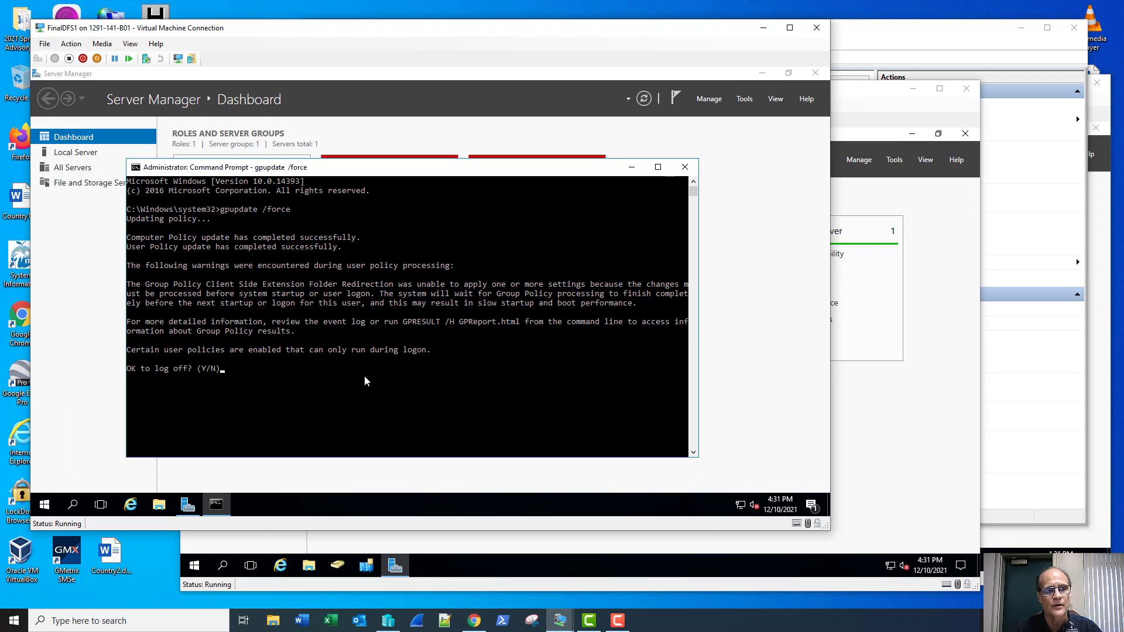
{"action": "type", "text": "y"}
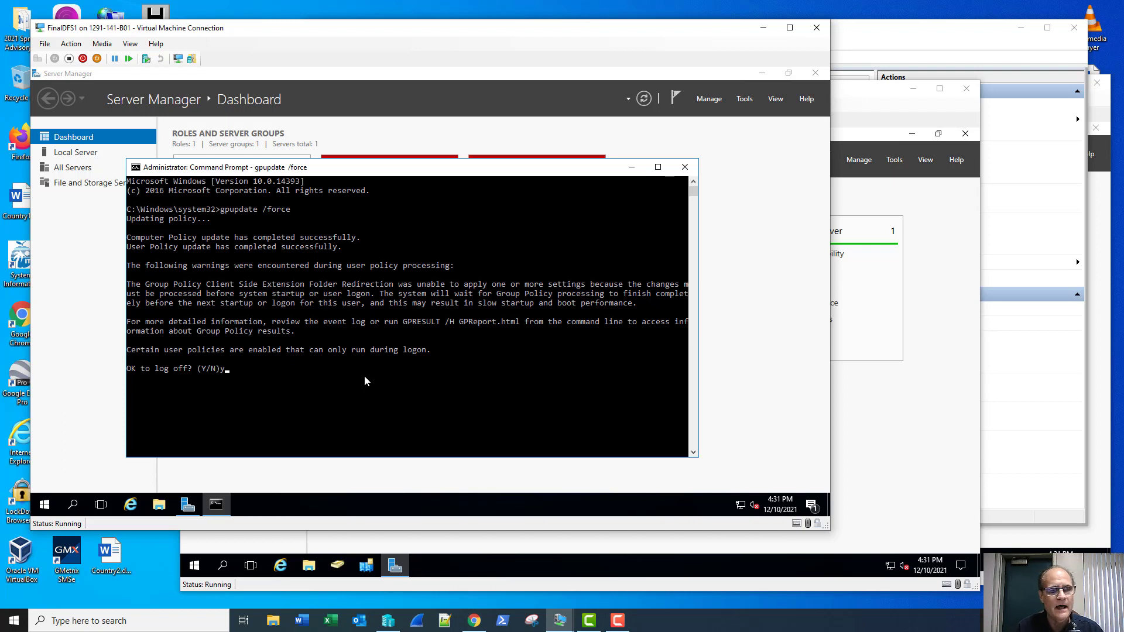
{"action": "key", "text": "Return"}
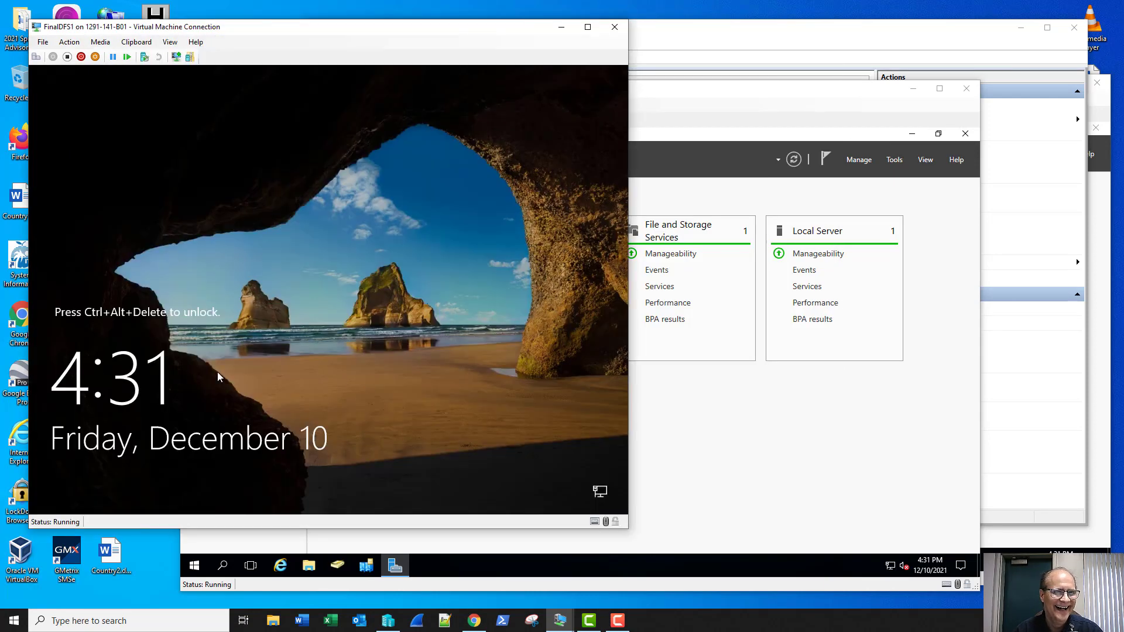
Step: Reach the FinalDFS1 sign-in and submit the limited administrator's user name and password
{"action": "left_click", "coordinate": [36, 57]}
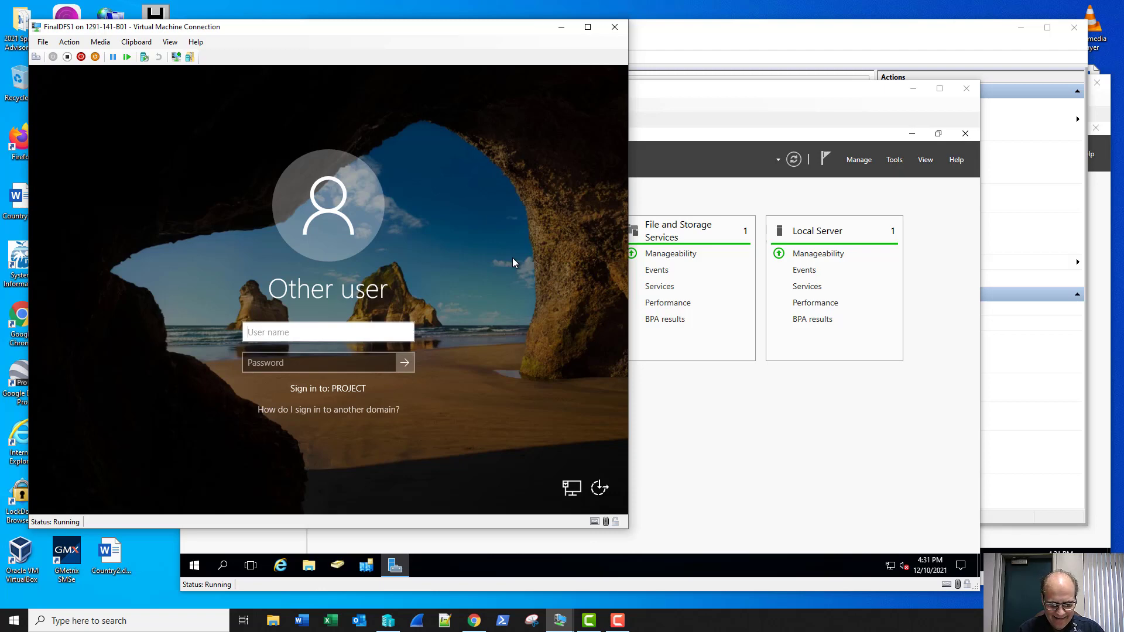
{"action": "type", "text": "ladmin"}
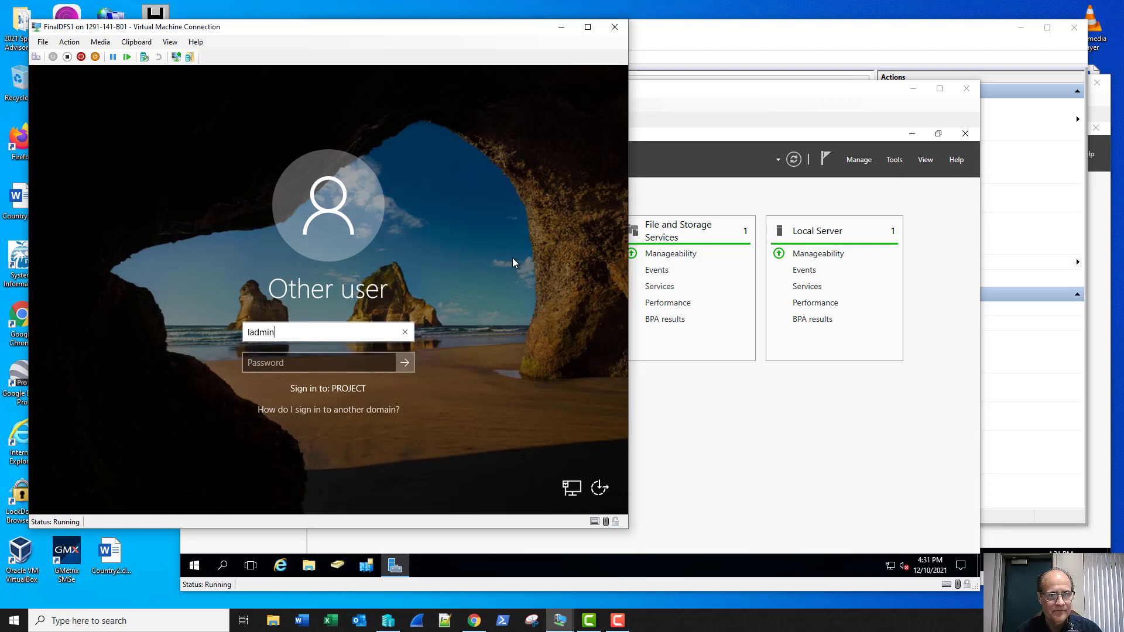
{"action": "key", "text": "Tab"}
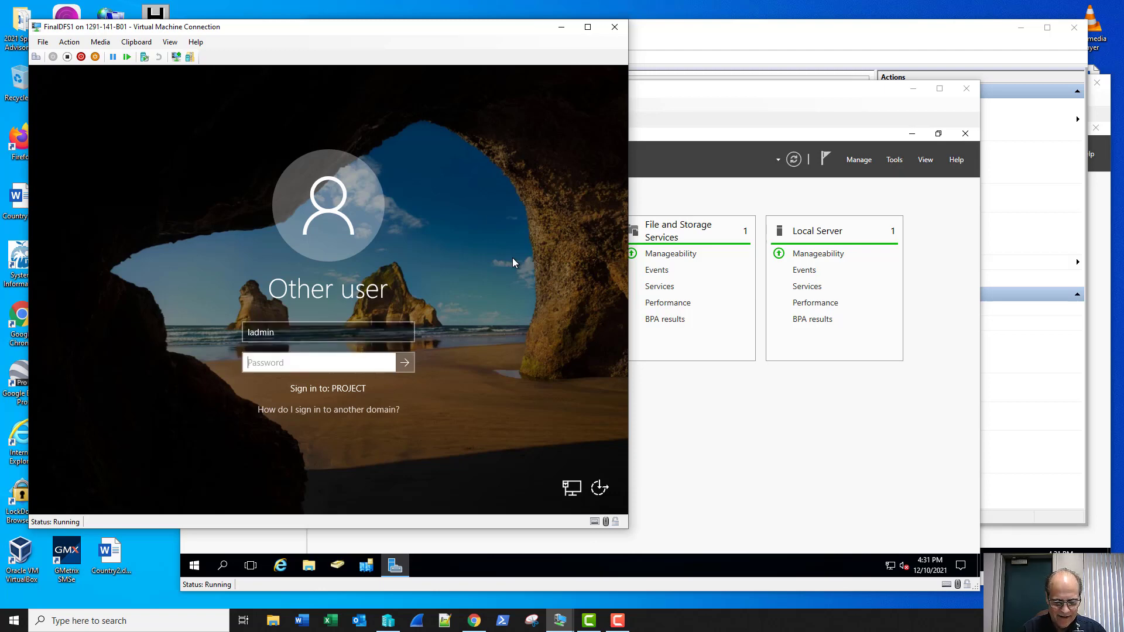
{"action": "type", "text": "•••••••••"}
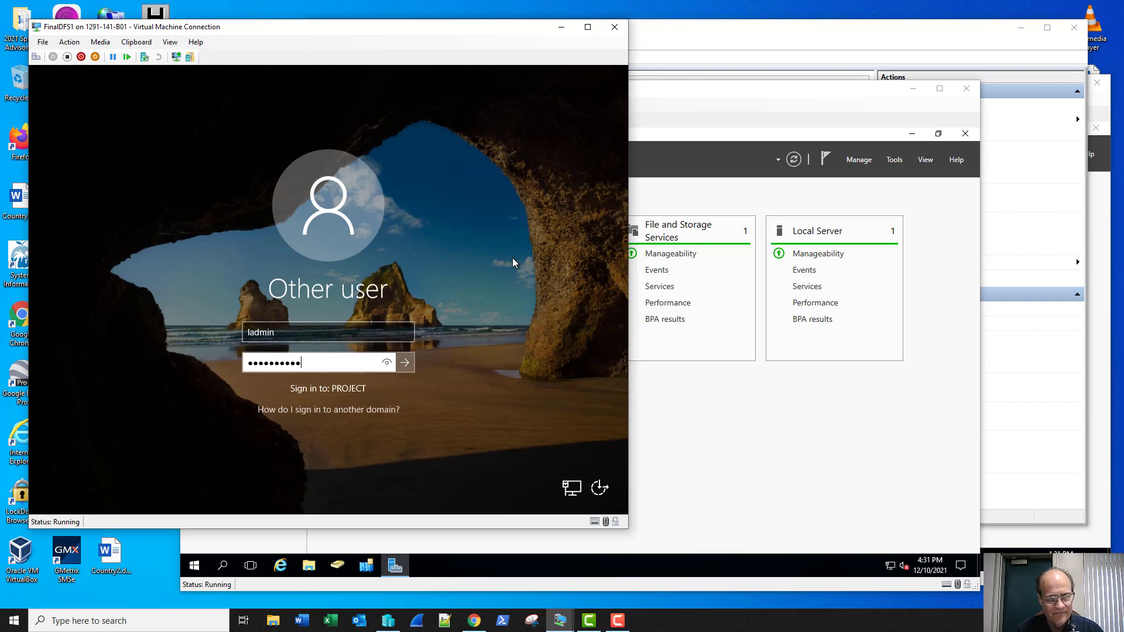
{"action": "key", "text": "Return"}
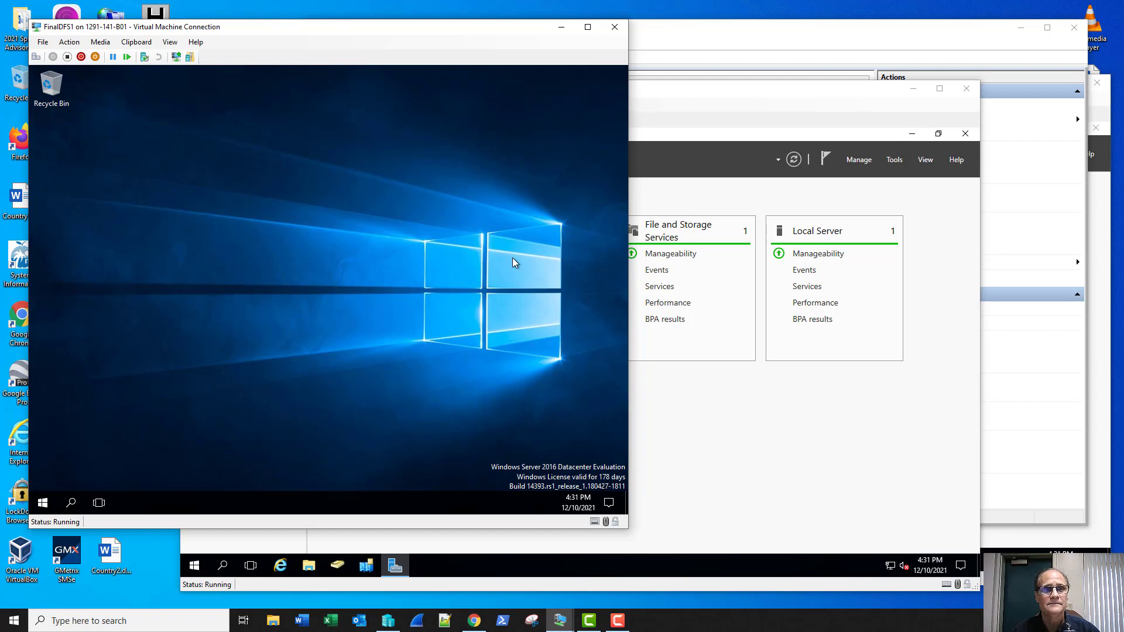
Step: Reconnect in an enhanced session and sign in again with the account password
{"action": "left_click", "coordinate": [176, 57]}
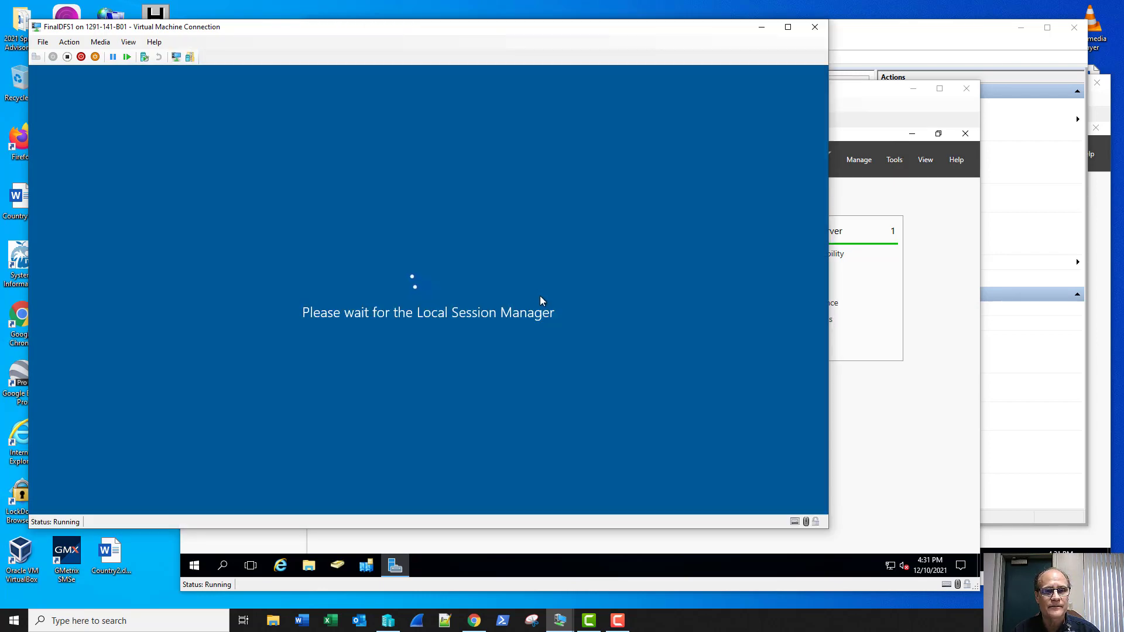
{"action": "type", "text": "Pa$$w0r"}
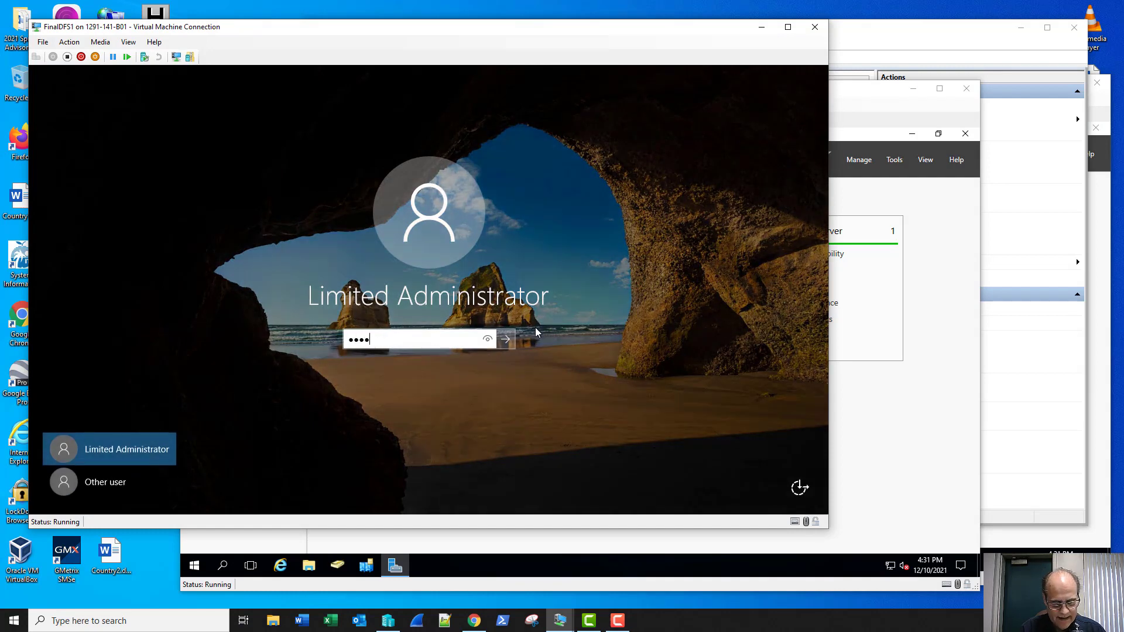
{"action": "type", "text": "d12"}
{"action": "key", "text": "Return"}
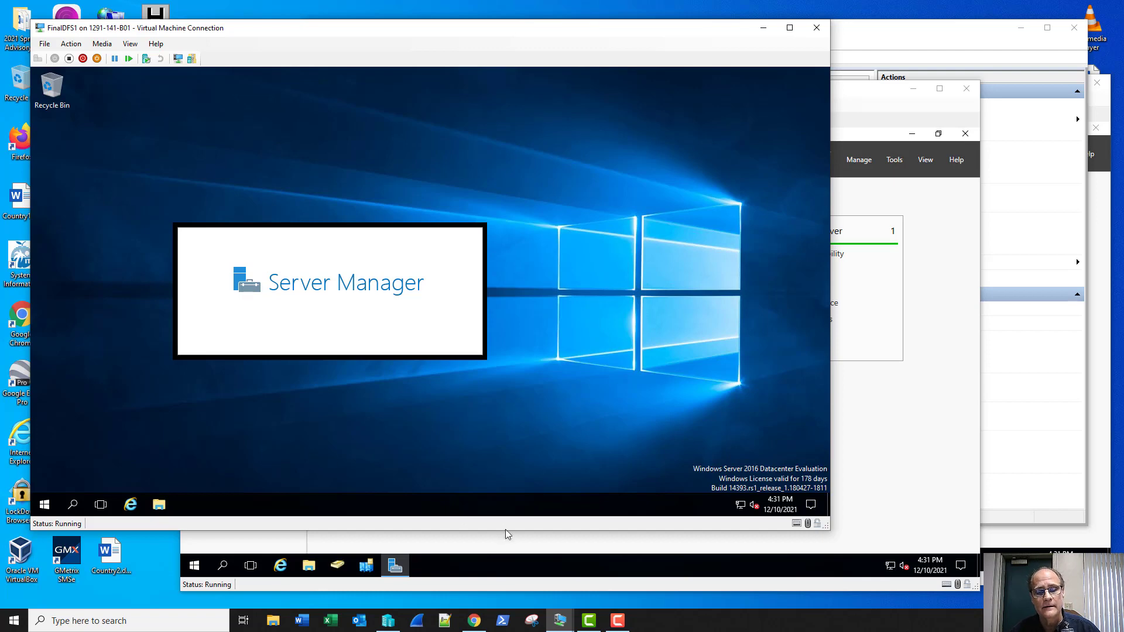
{"action": "left_click", "coordinate": [562, 617]}
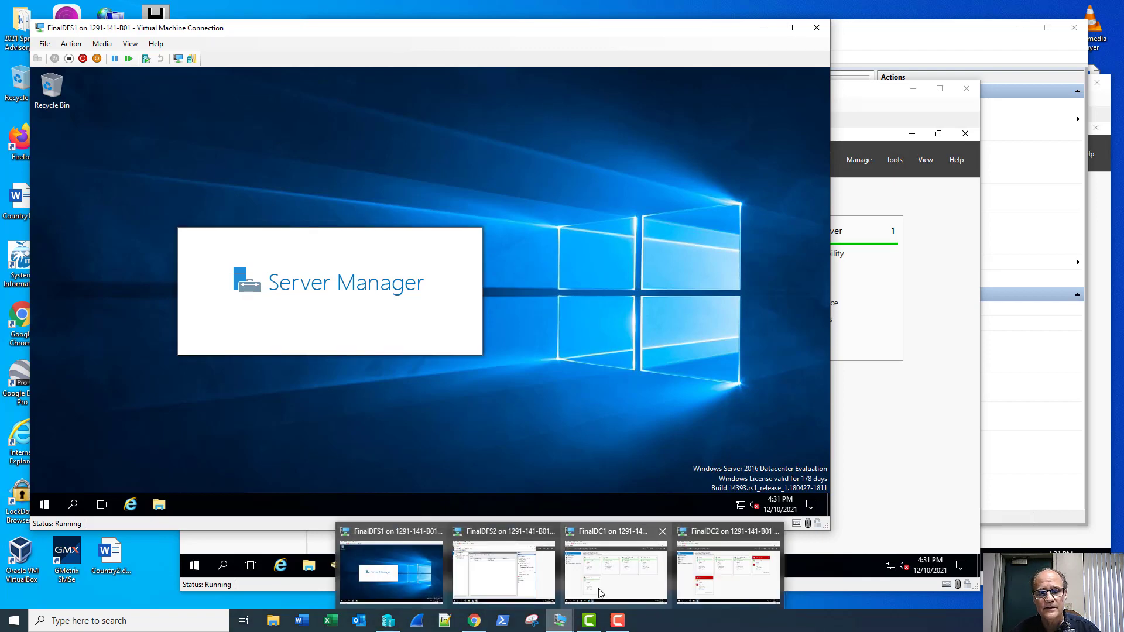
Step: Switch to the FinalDC1 virtual machine and minimize its window
{"action": "left_click", "coordinate": [609, 590]}
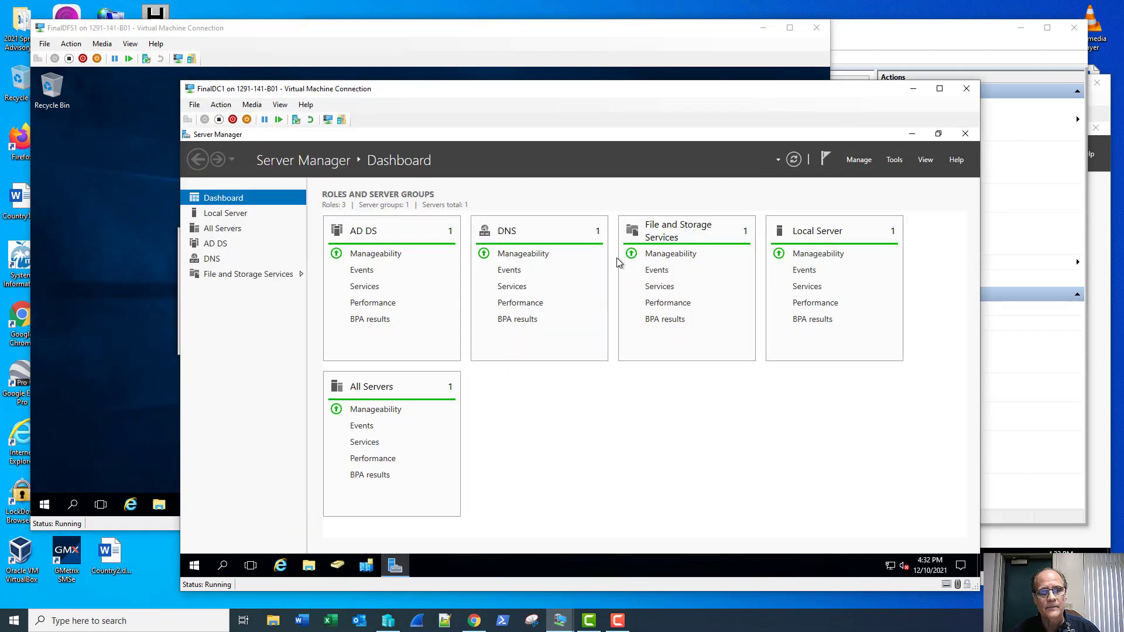
{"action": "left_click", "coordinate": [912, 88]}
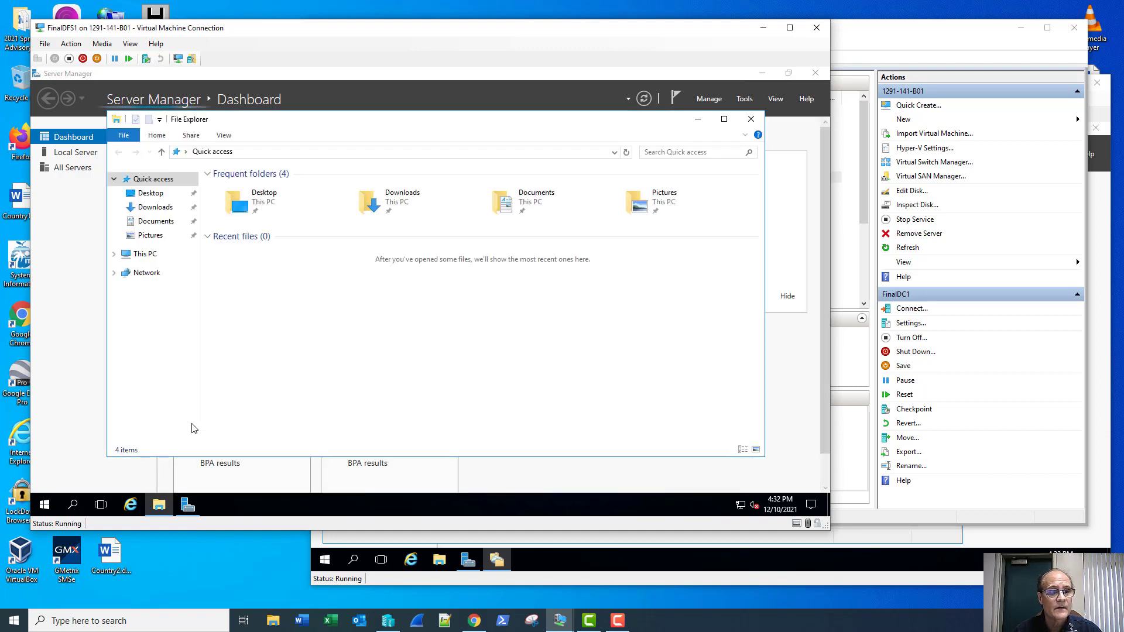
Step: Browse through This PC and Local Disk (C:) to the UserShare folder
{"action": "left_click", "coordinate": [142, 254]}
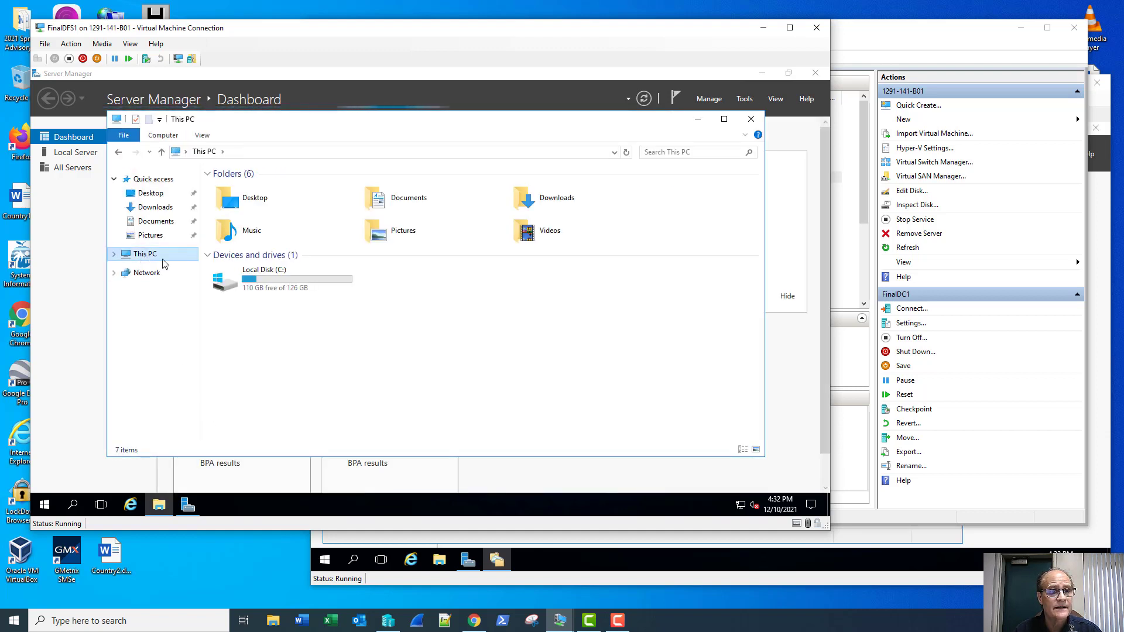
{"action": "double_click", "coordinate": [246, 280]}
{"action": "left_click", "coordinate": [234, 265]}
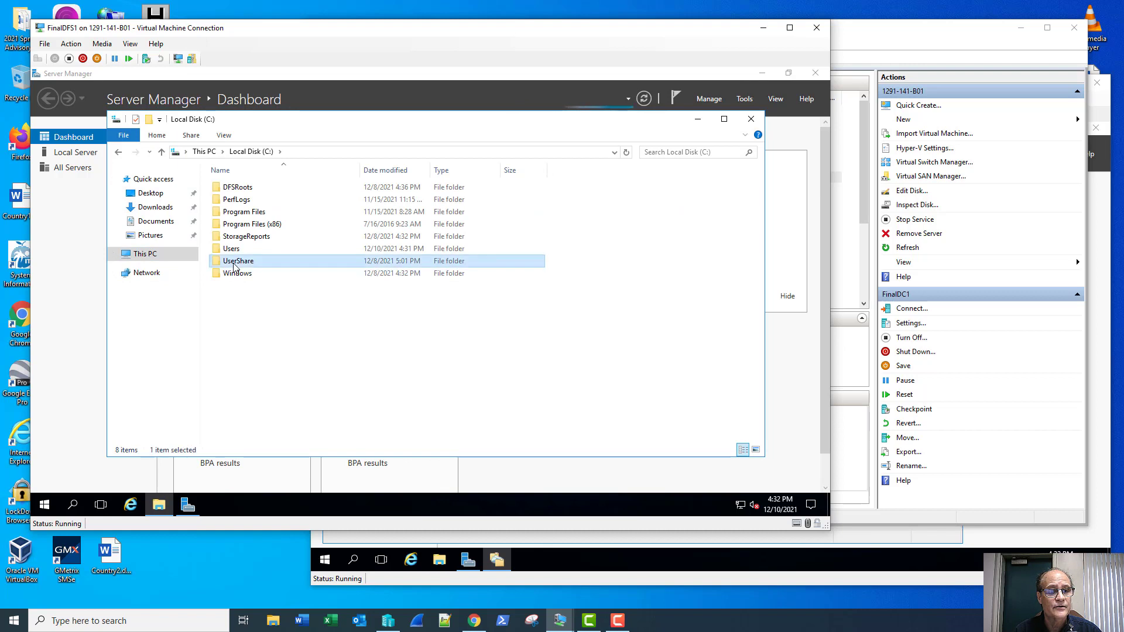
{"action": "double_click", "coordinate": [234, 266]}
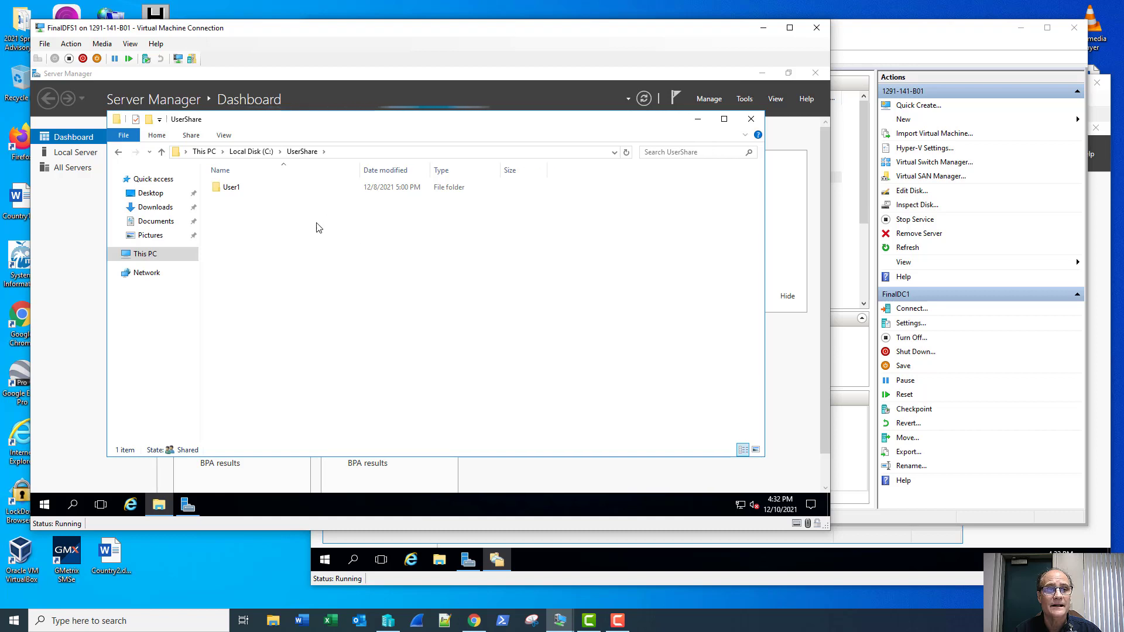
Step: Browse to \\project.local to view its NETLOGON and SYSVOL shares, then close Explorer
{"action": "left_click", "coordinate": [613, 152]}
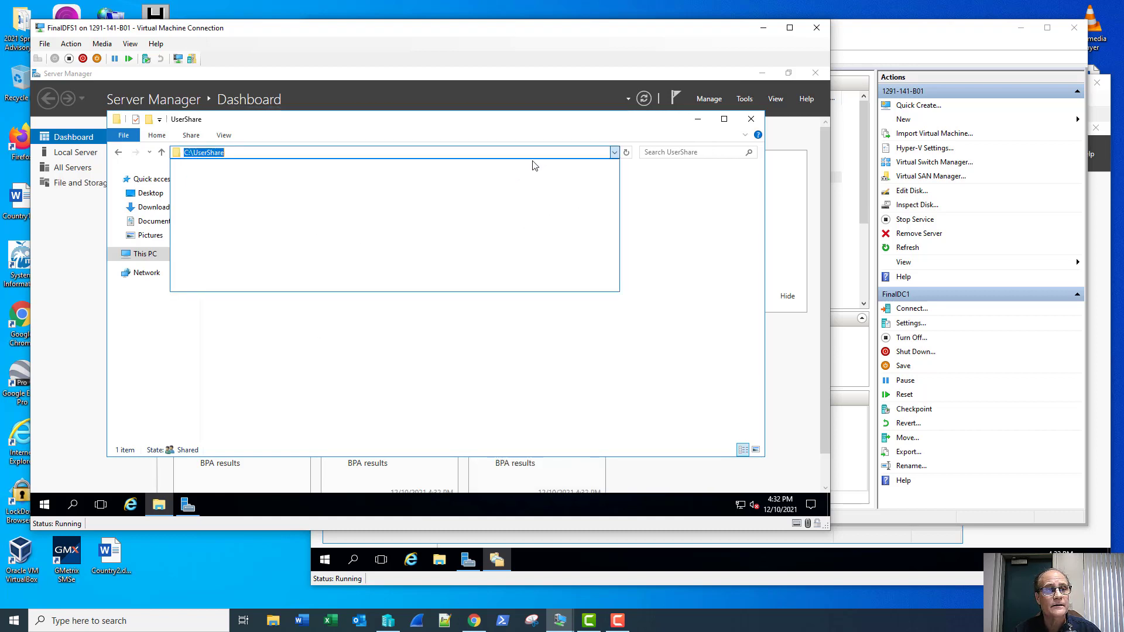
{"action": "type", "text": "\\\\"}
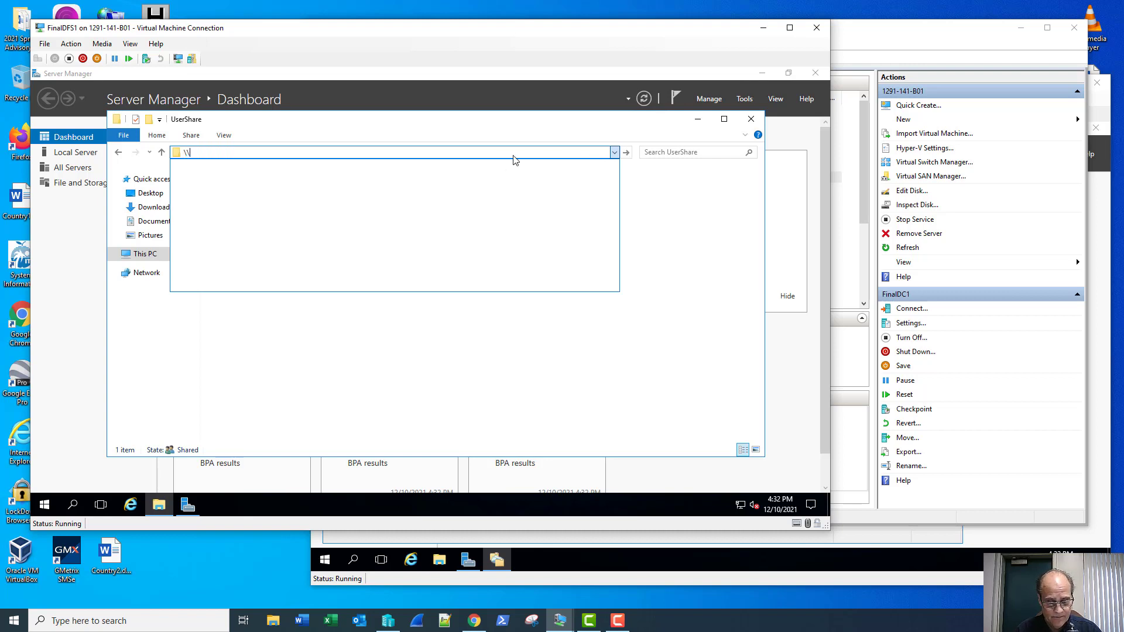
{"action": "type", "text": "proje"}
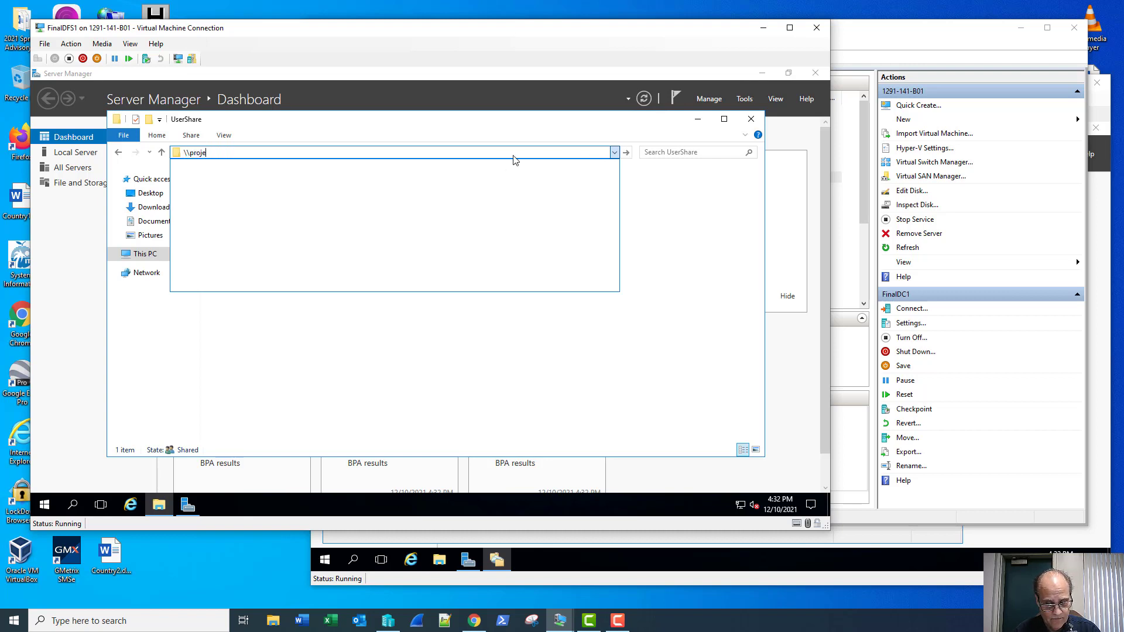
{"action": "type", "text": "ct.local"}
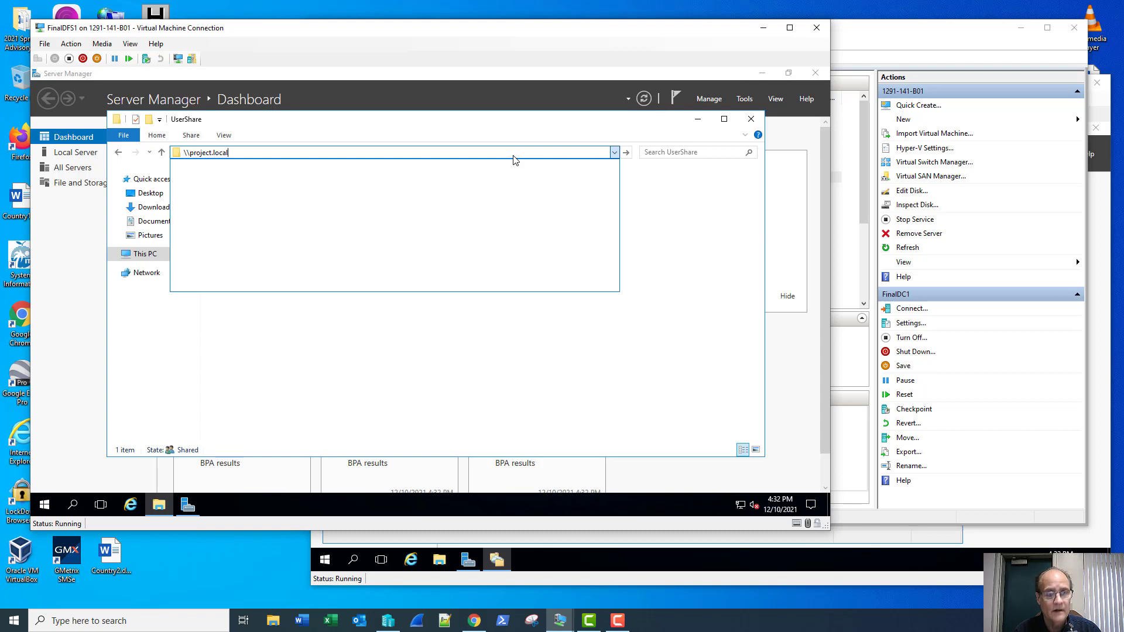
{"action": "key", "text": "Return"}
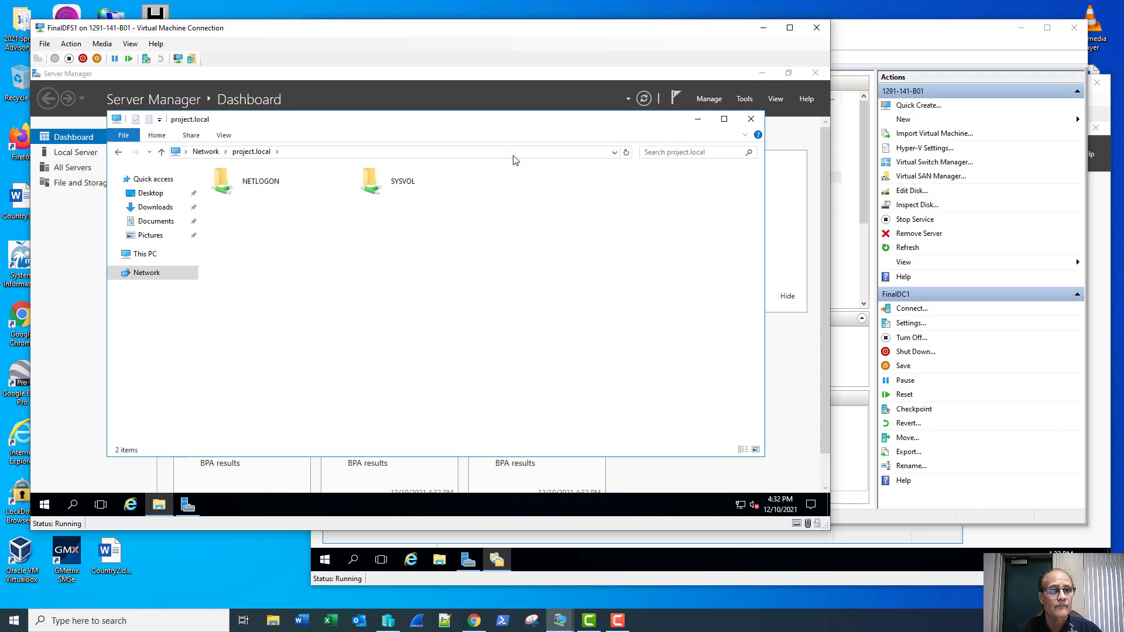
{"action": "left_click", "coordinate": [515, 158]}
{"action": "left_click", "coordinate": [516, 156]}
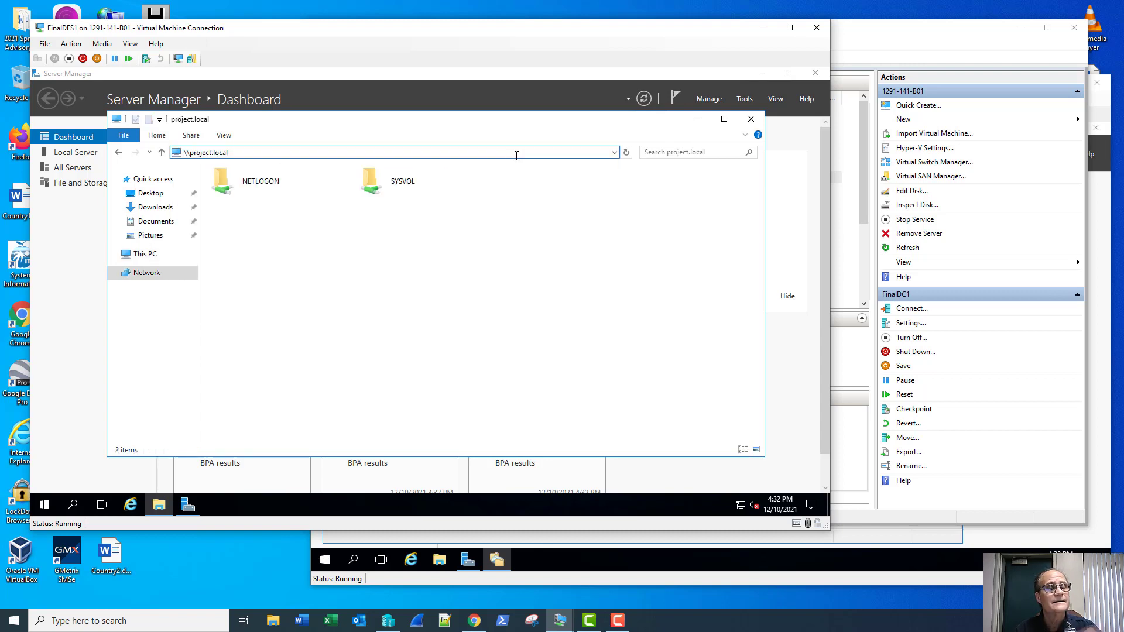
{"action": "left_click", "coordinate": [751, 121]}
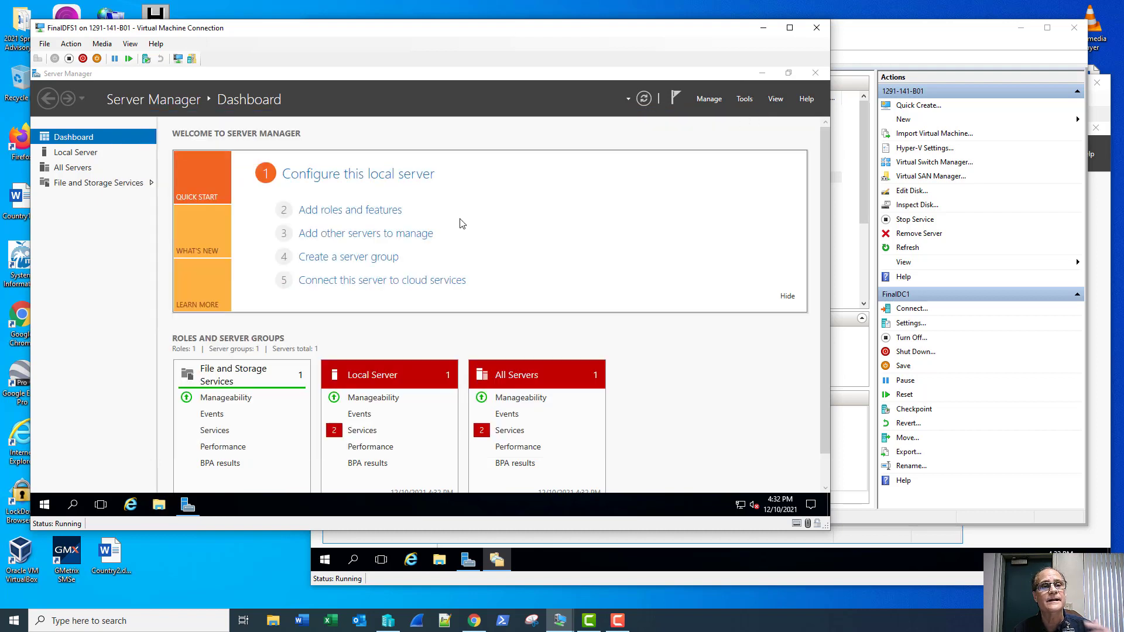
Step: Hide the Welcome panel, run gpupdate /force in Command Prompt, and decline logging off
{"action": "left_click", "coordinate": [786, 298]}
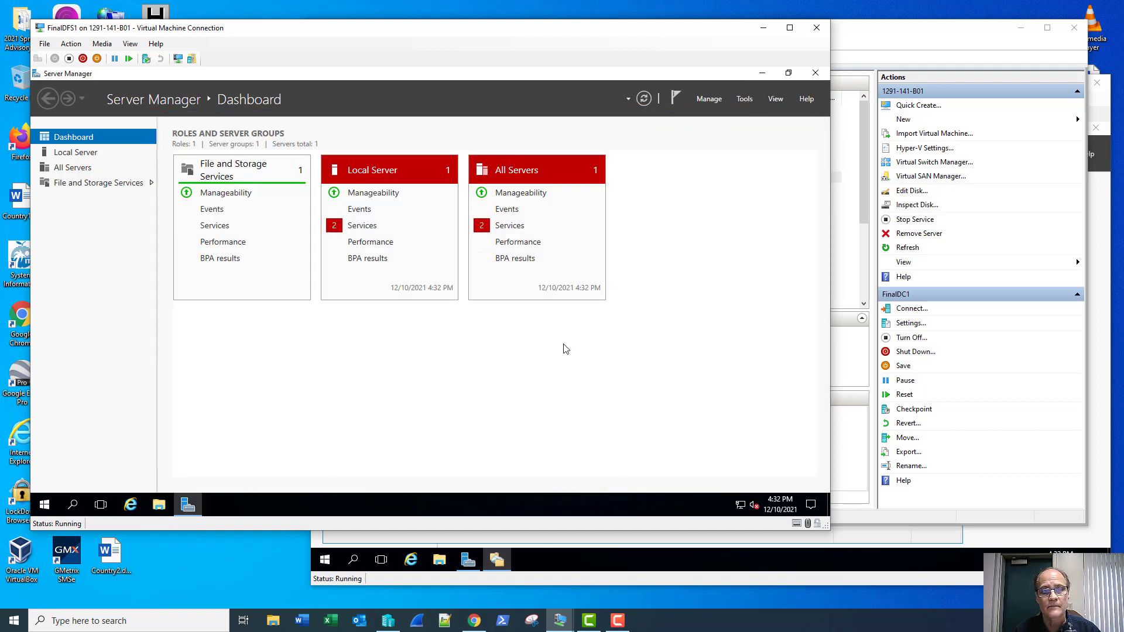
{"action": "right_click", "coordinate": [52, 505]}
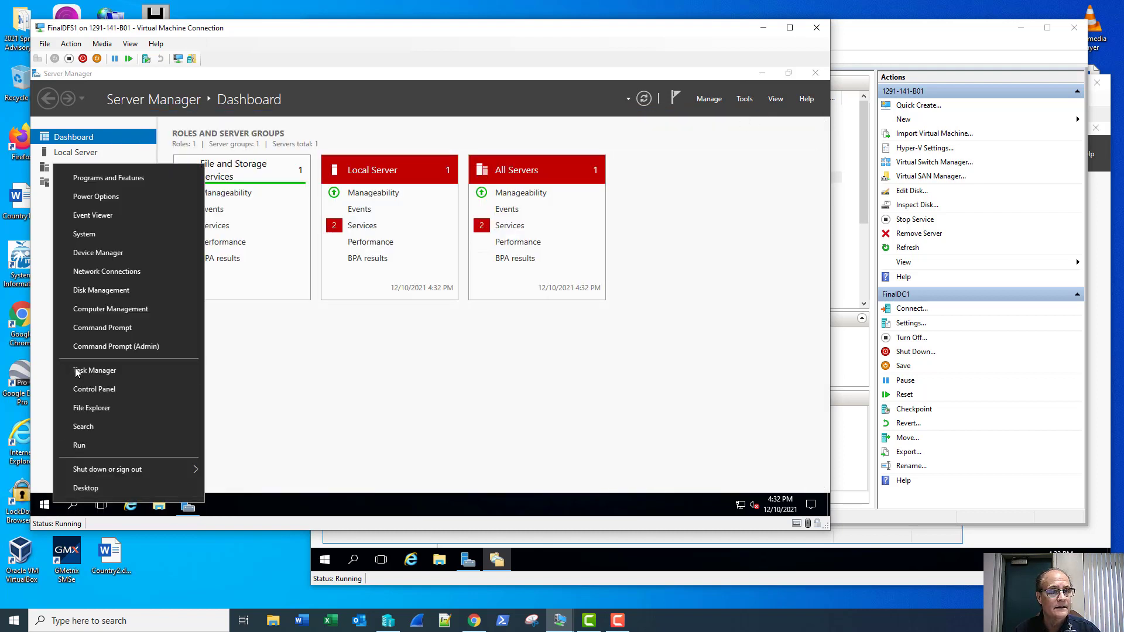
{"action": "left_click", "coordinate": [106, 332]}
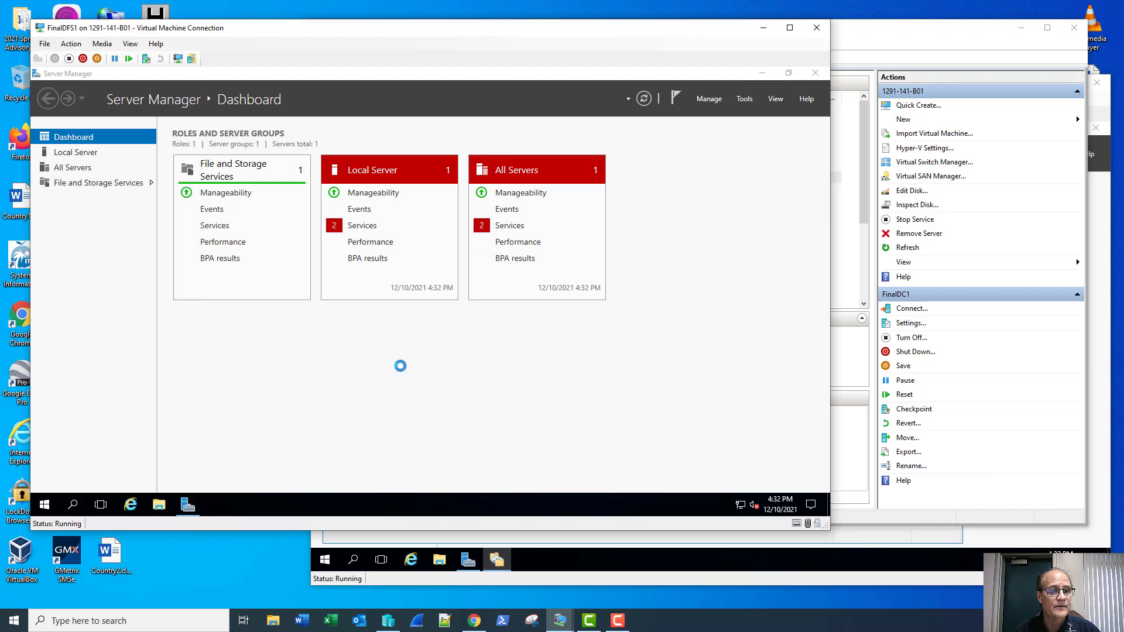
{"action": "type", "text": "gpup"}
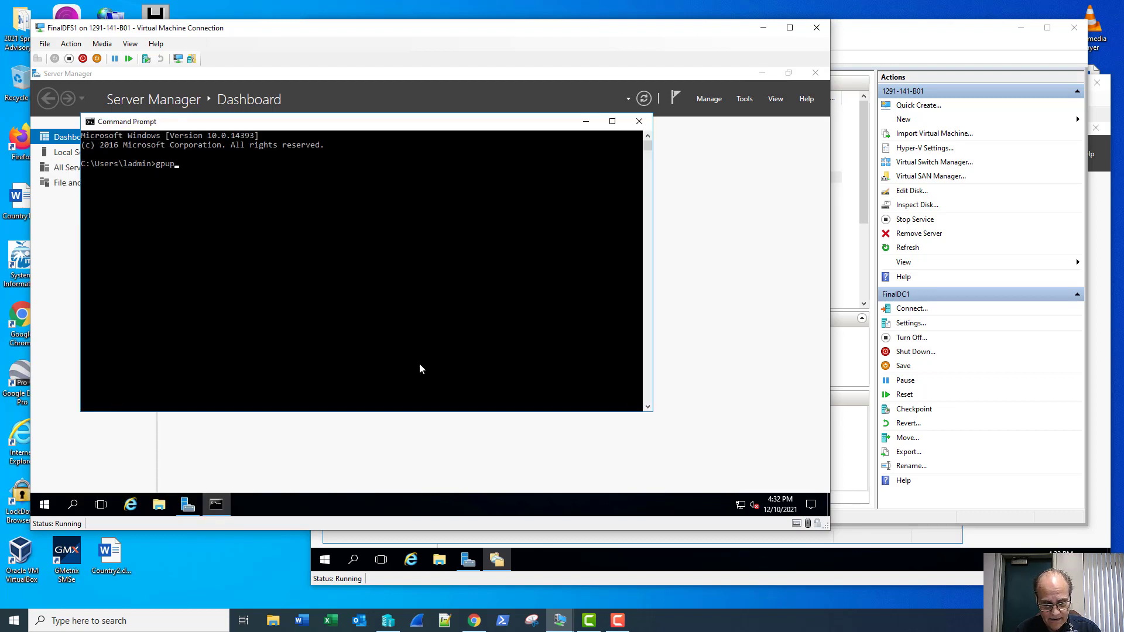
{"action": "type", "text": "date /force"}
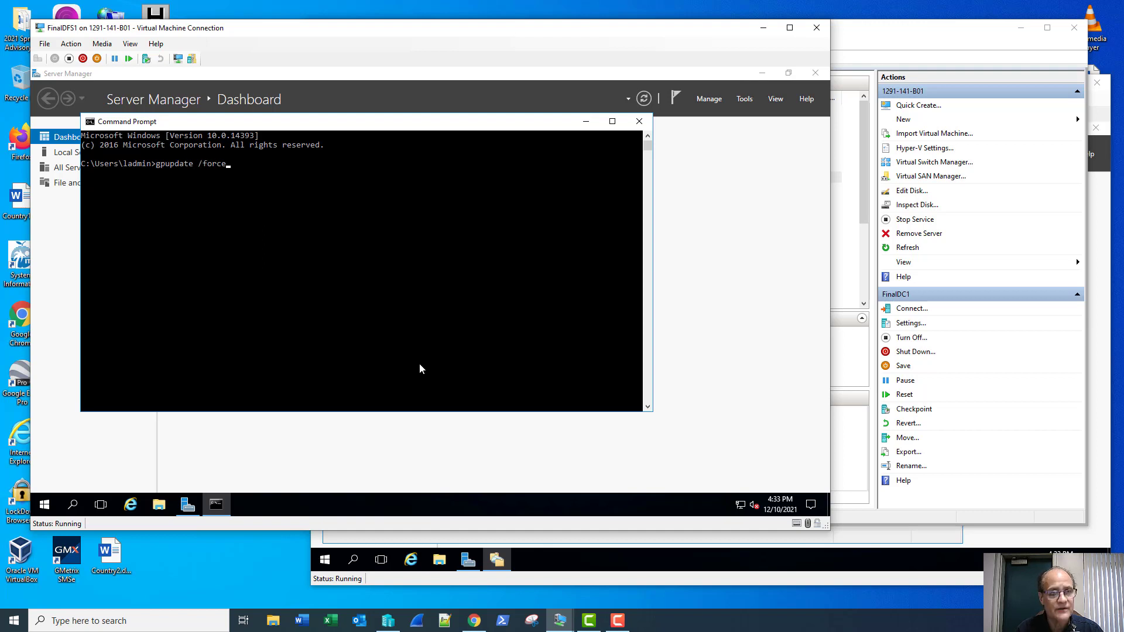
{"action": "key", "text": "Return"}
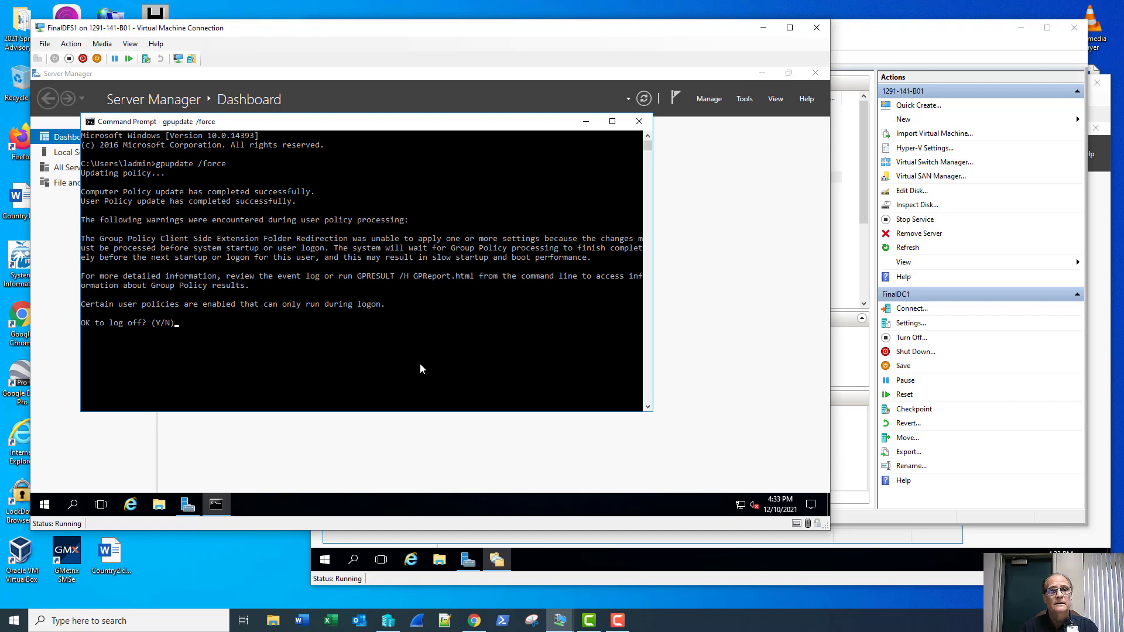
{"action": "type", "text": "n"}
{"action": "key", "text": "Return"}
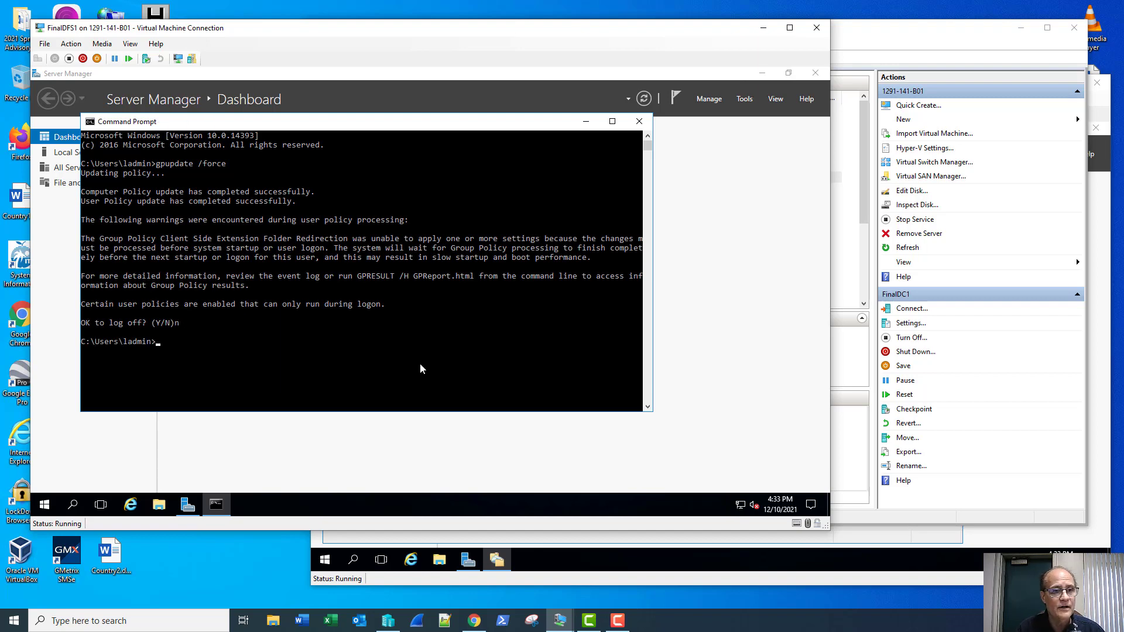
Step: Launch the Resultant Set of Policy console with rsop.msc
{"action": "type", "text": "rsop"}
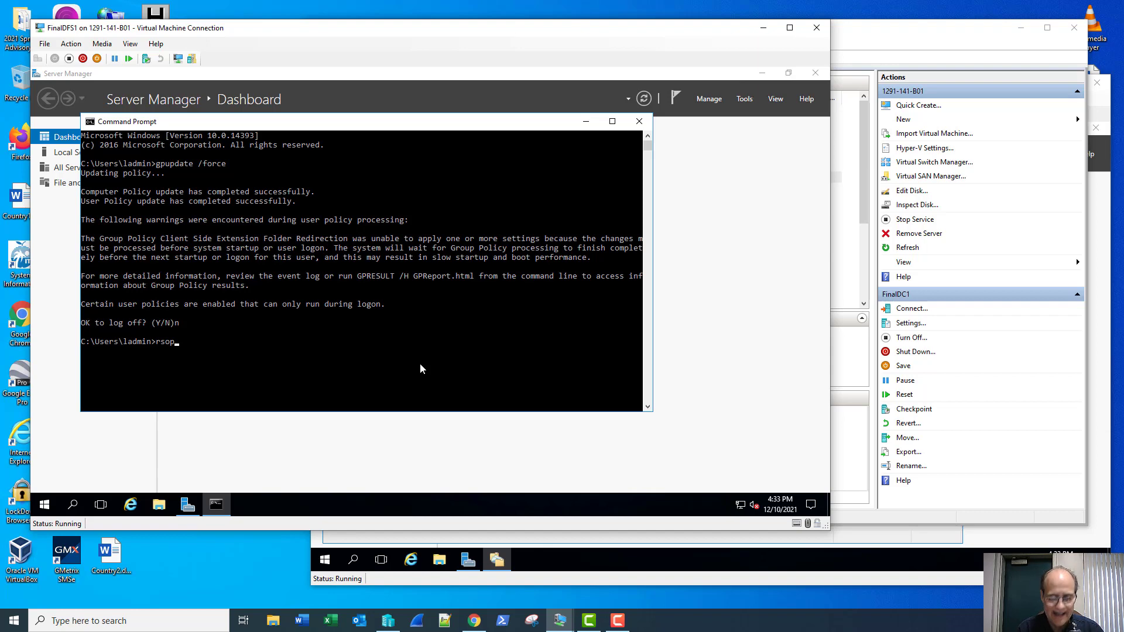
{"action": "type", "text": "/m"}
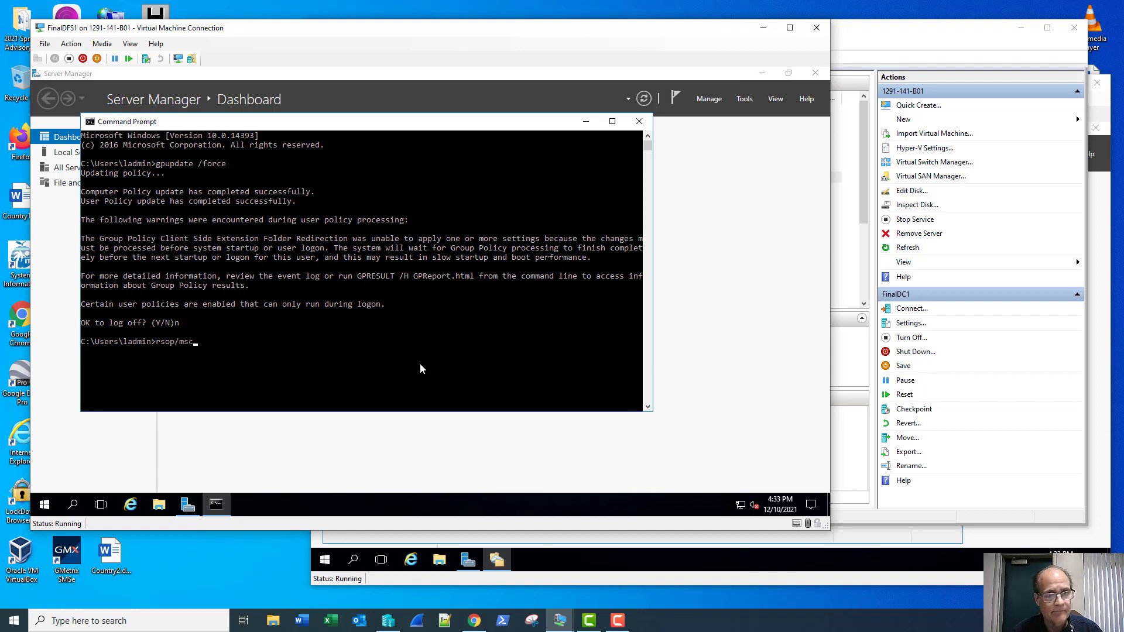
{"action": "key", "text": "BackSpace"}
{"action": "type", "text": "."}
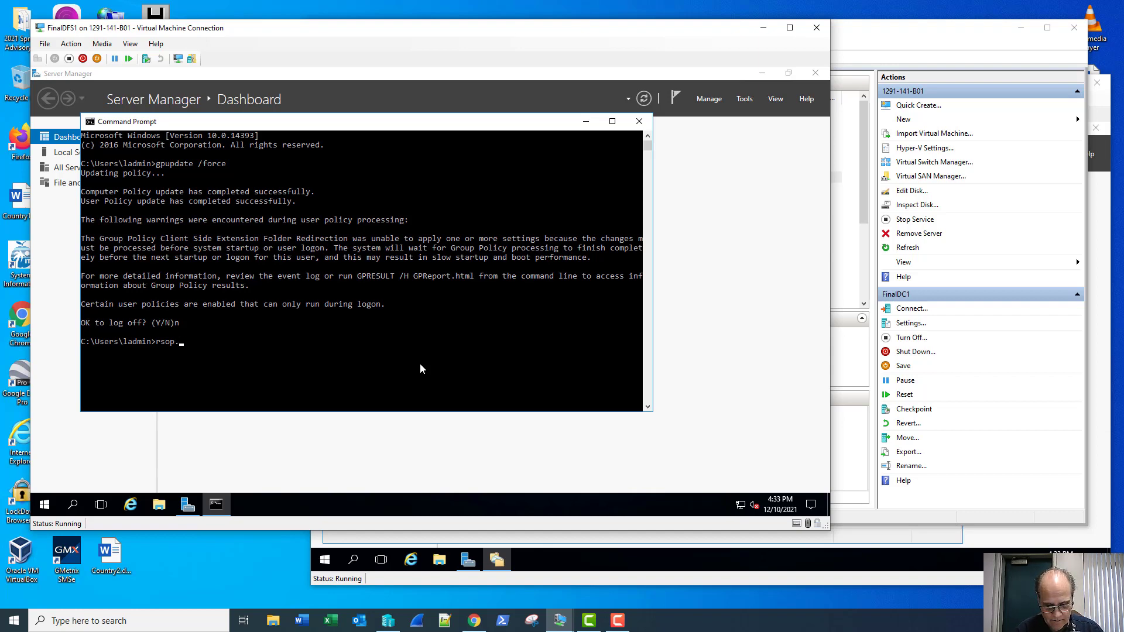
{"action": "type", "text": "msc"}
{"action": "key", "text": "Return"}
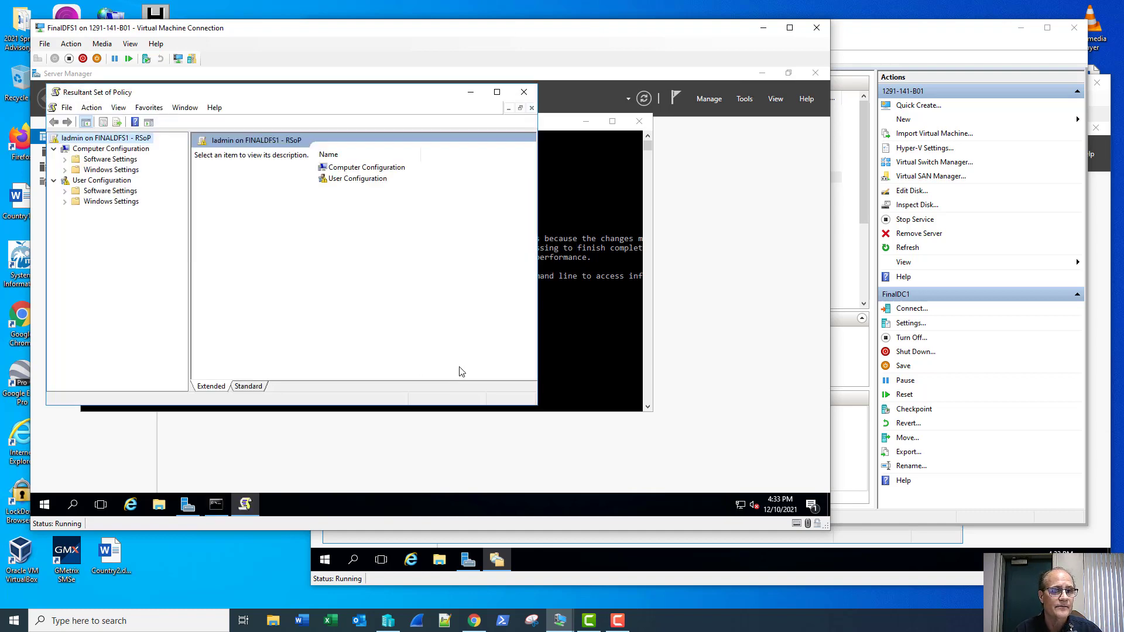
Step: Check which GPOs apply in Computer Configuration's properties, then close them
{"action": "left_click", "coordinate": [113, 150]}
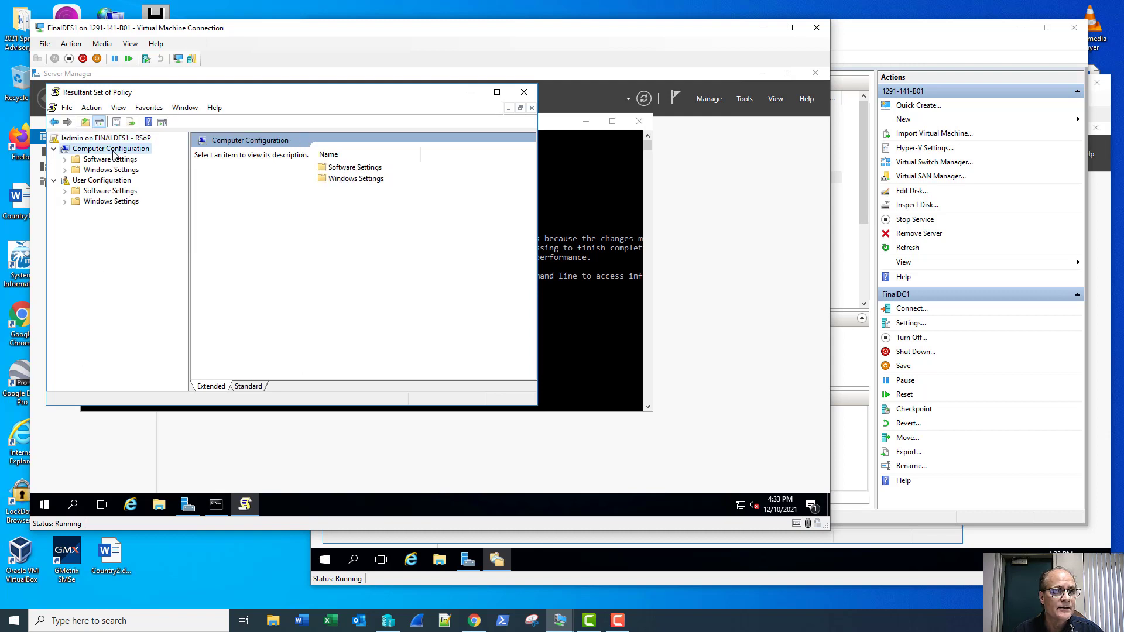
{"action": "right_click", "coordinate": [114, 150]}
{"action": "left_click", "coordinate": [156, 220]}
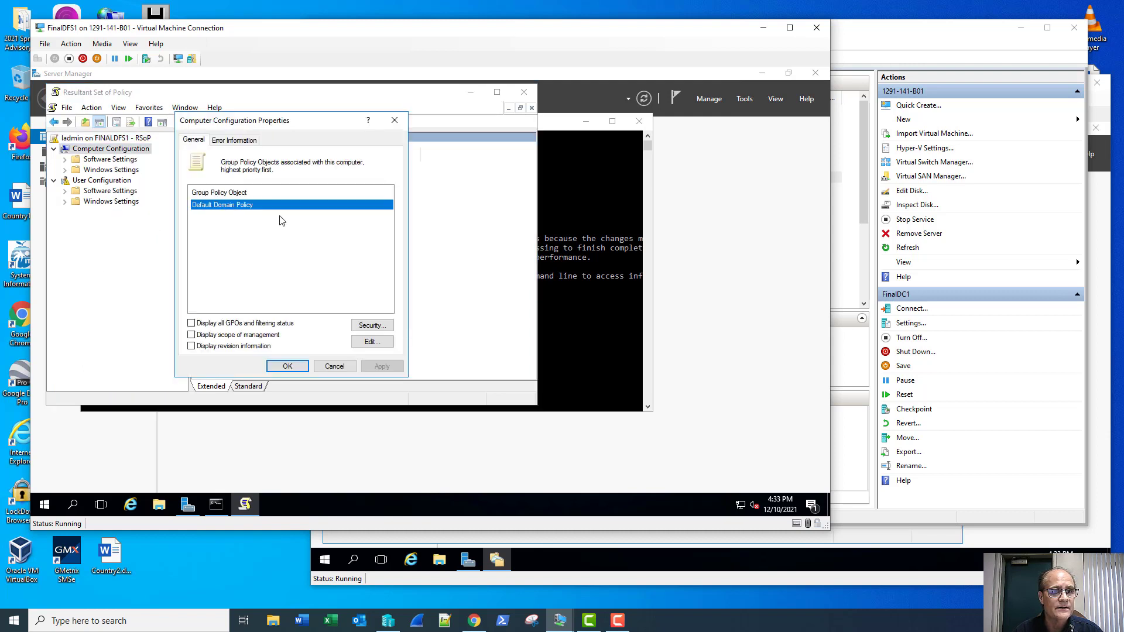
{"action": "left_click", "coordinate": [395, 121]}
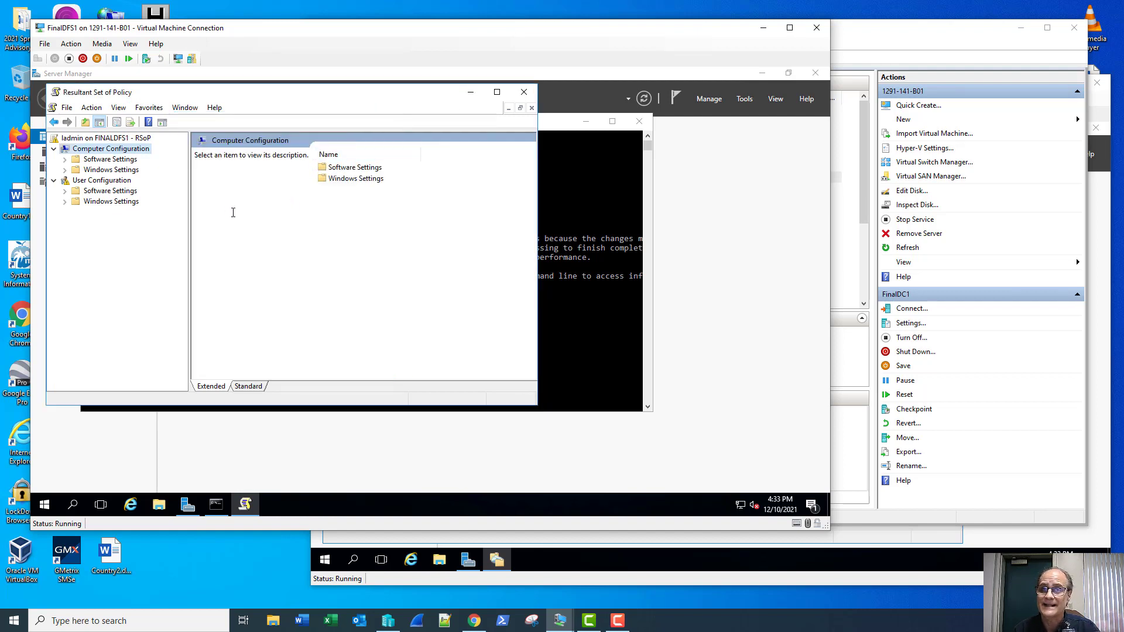
Step: Review User Configuration's applied GPOs and Error Information status, then close the RSoP console
{"action": "right_click", "coordinate": [100, 181]}
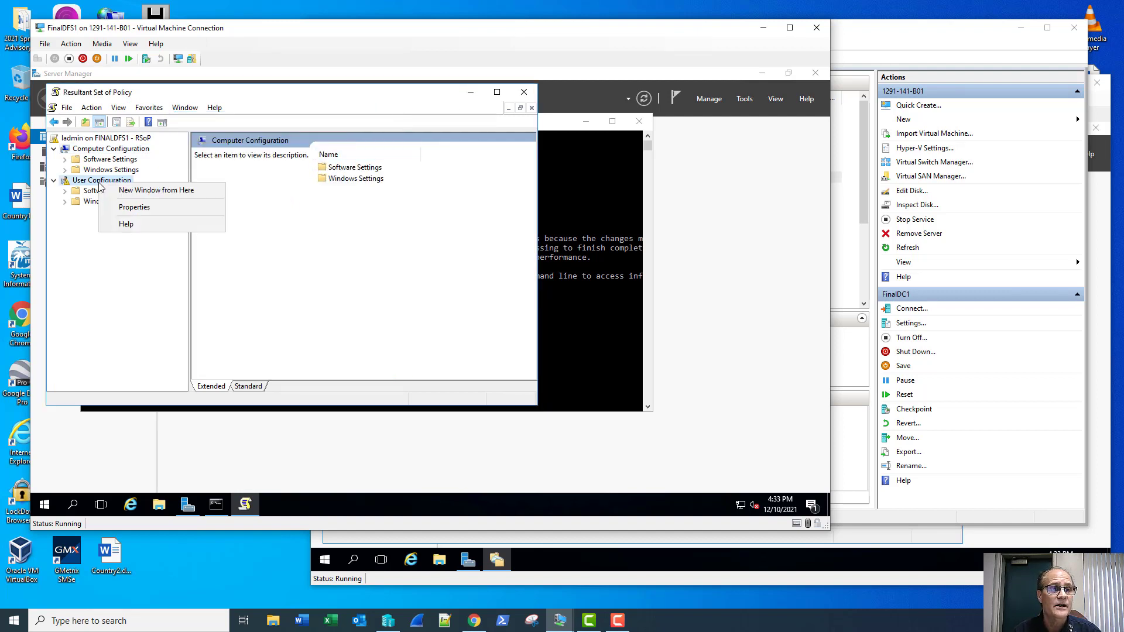
{"action": "left_click", "coordinate": [134, 208]}
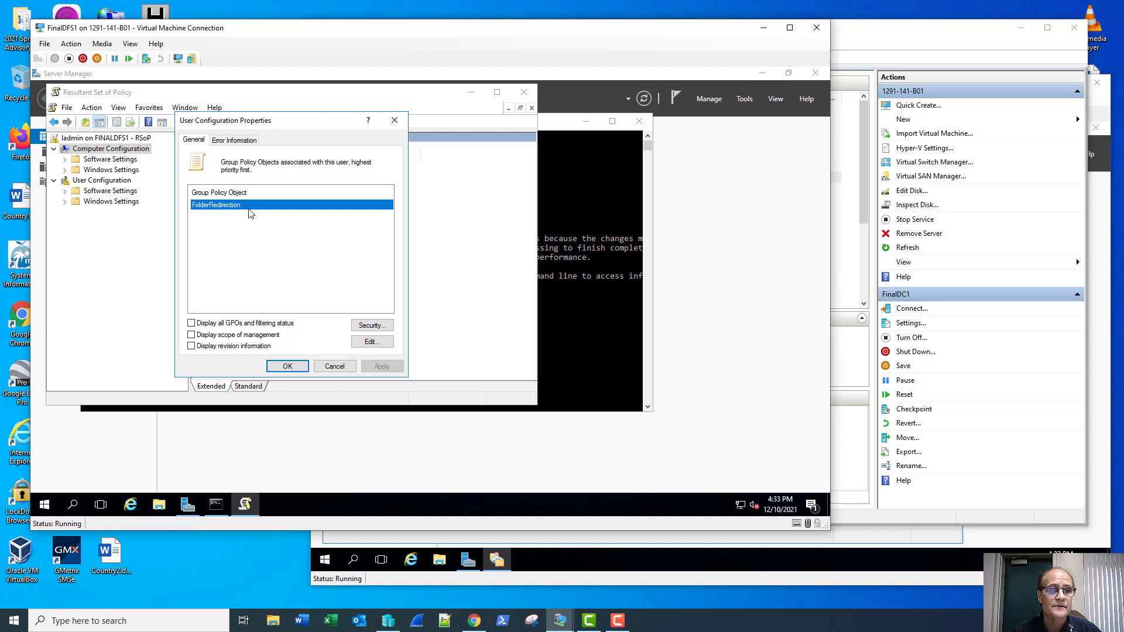
{"action": "left_click", "coordinate": [232, 141]}
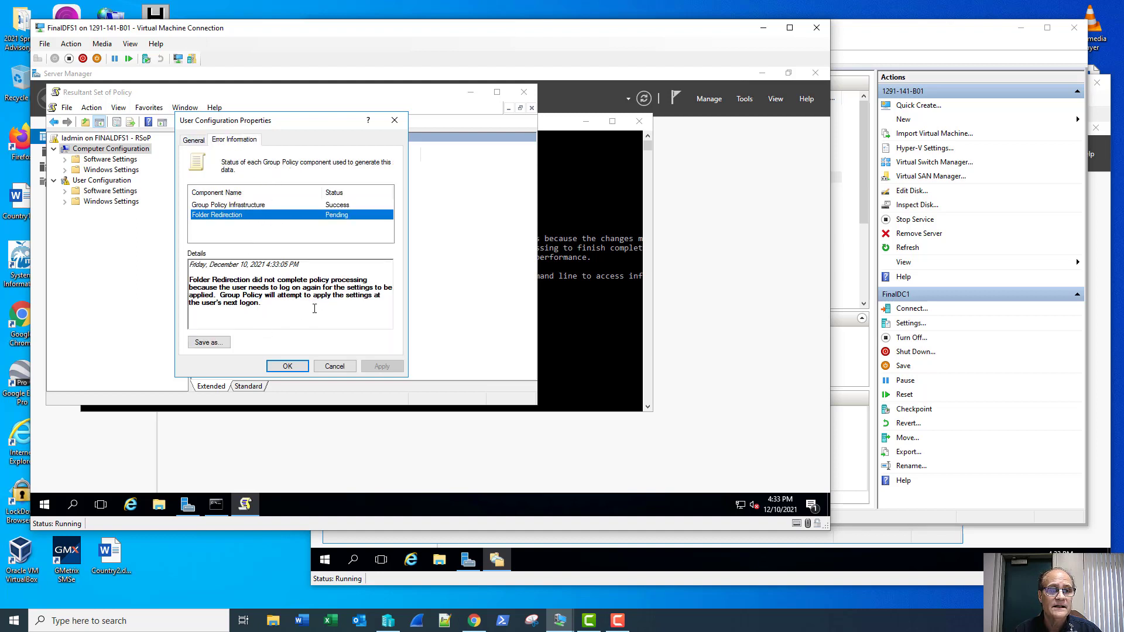
{"action": "left_click", "coordinate": [287, 367]}
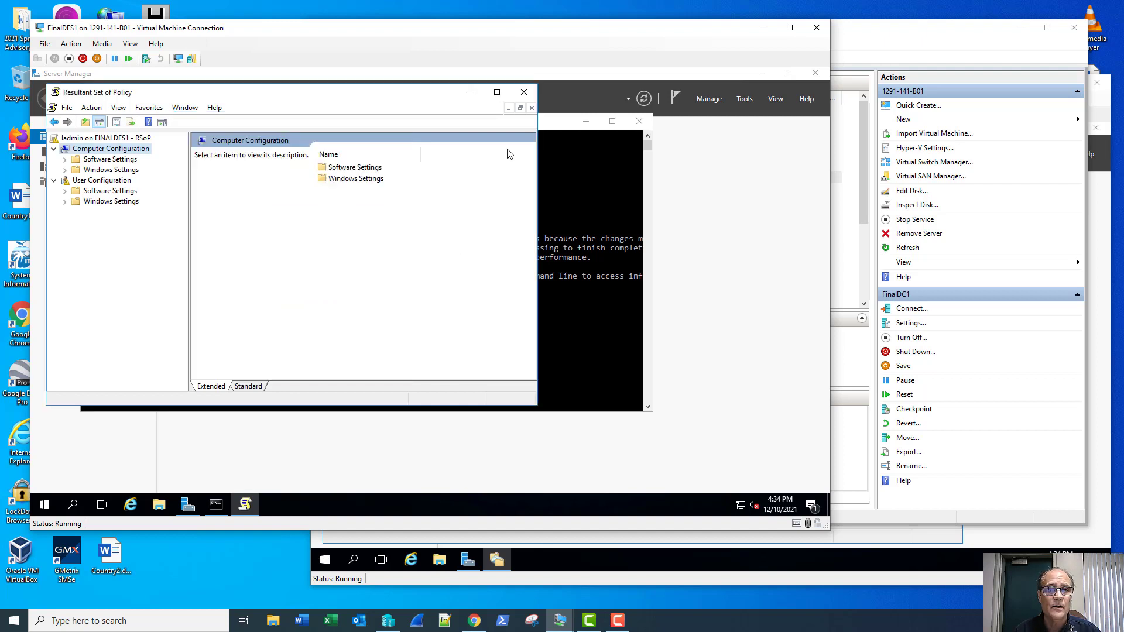
{"action": "left_click", "coordinate": [524, 94]}
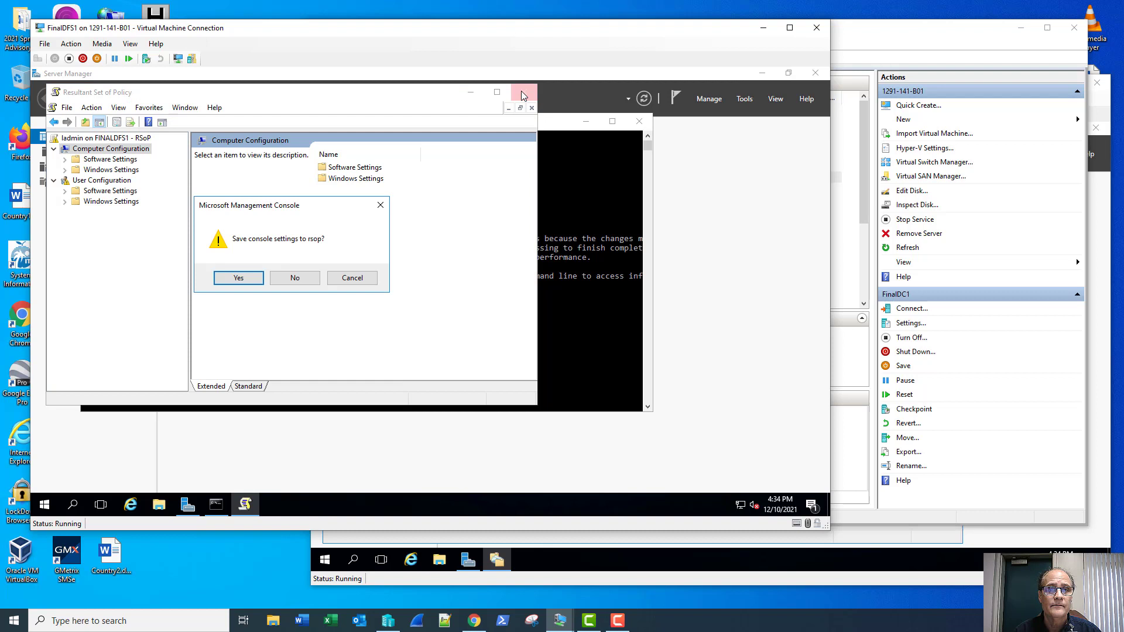
Step: Close the RSoP console without saving and enter shutdown -s -t 0 at the prompt
{"action": "left_click", "coordinate": [296, 278]}
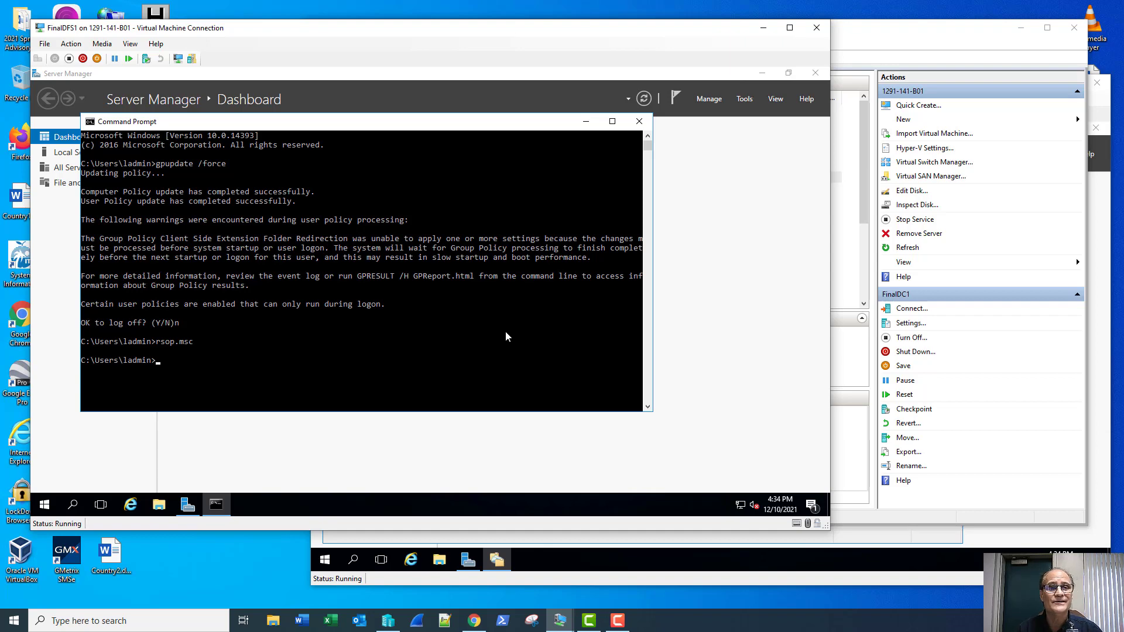
{"action": "type", "text": "sh"}
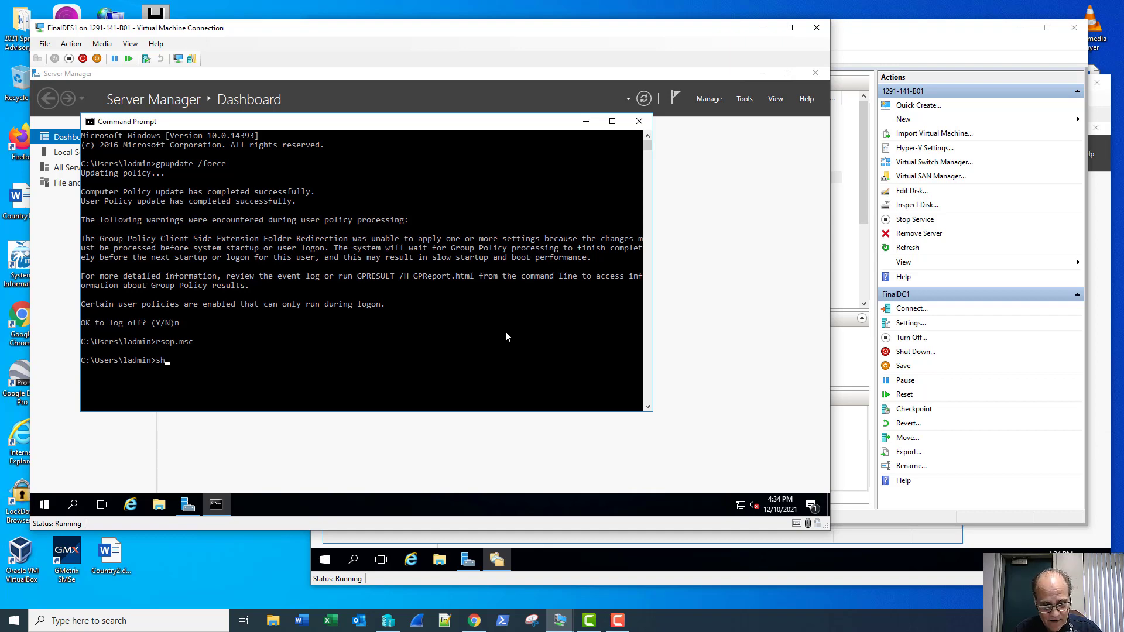
{"action": "type", "text": "utdown"}
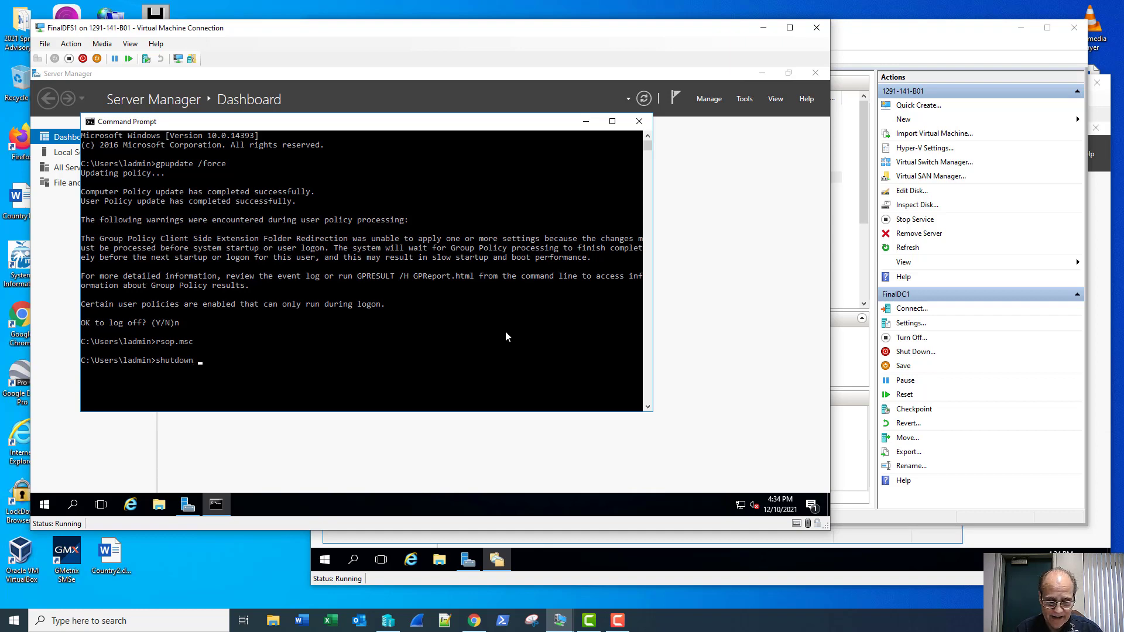
{"action": "type", "text": " -s -t"}
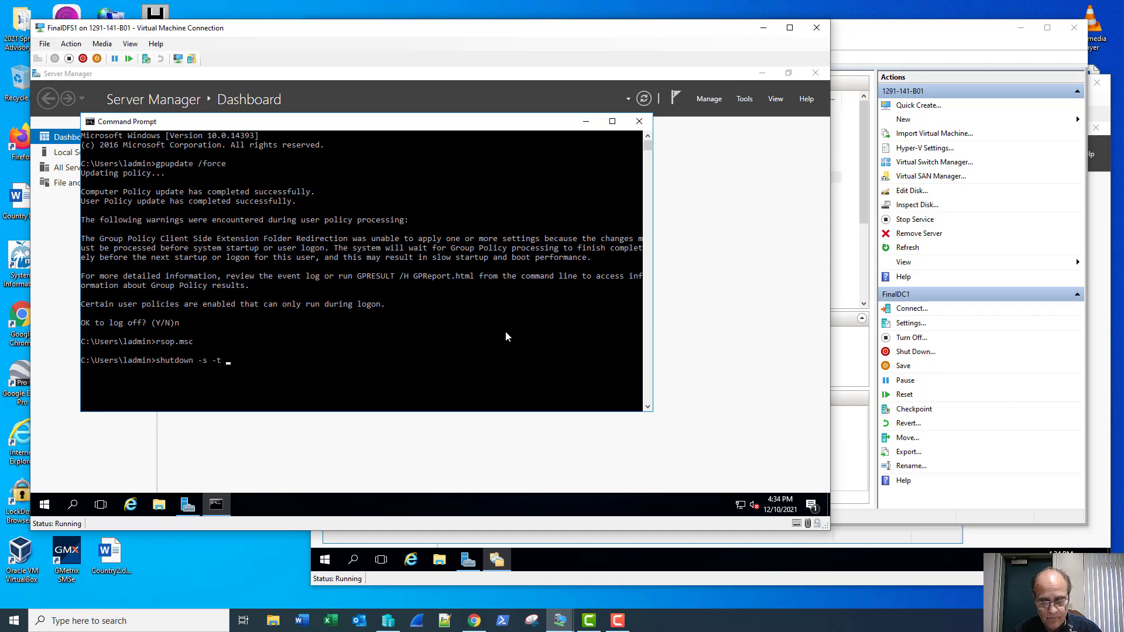
{"action": "type", "text": " 0"}
Step: Shut down FinalDFS1 with shutdown -s -t 0, then start the virtual machine again
{"action": "key", "text": "Return"}
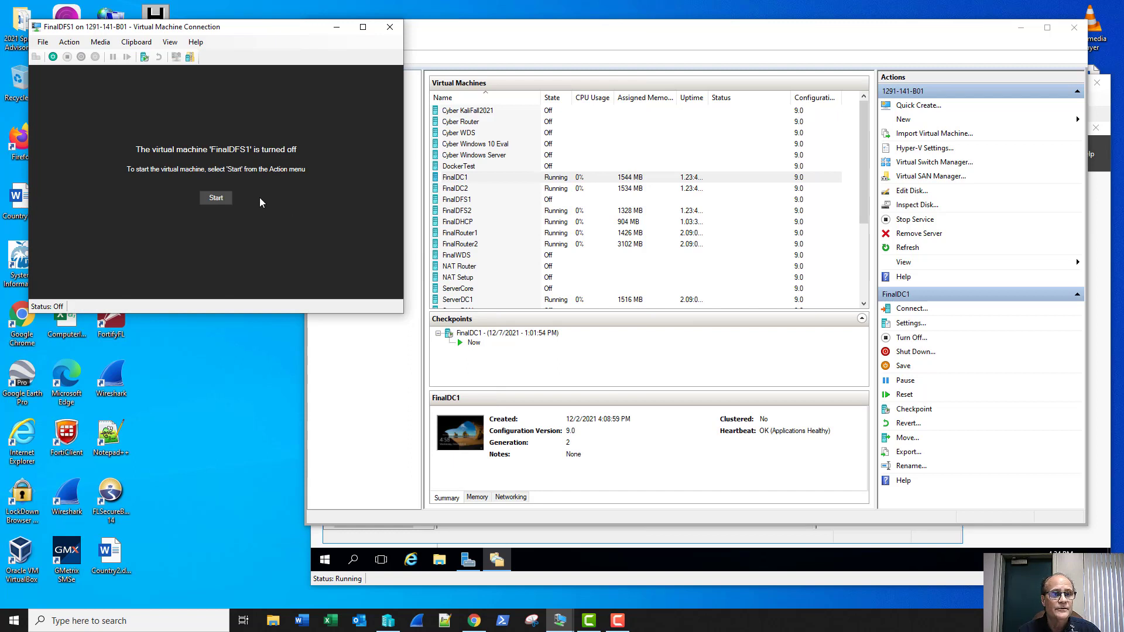
{"action": "left_click", "coordinate": [216, 198]}
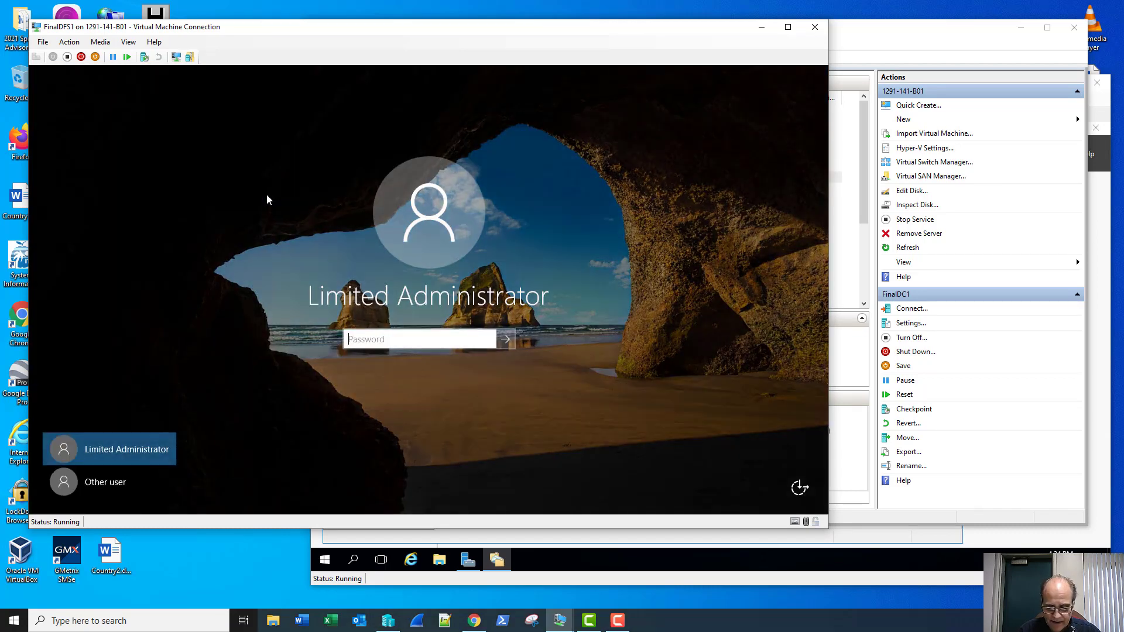
Step: Sign in to FinalDFS1 as Limited Administrator with the account password
{"action": "type", "text": "Pa$$w0rd"}
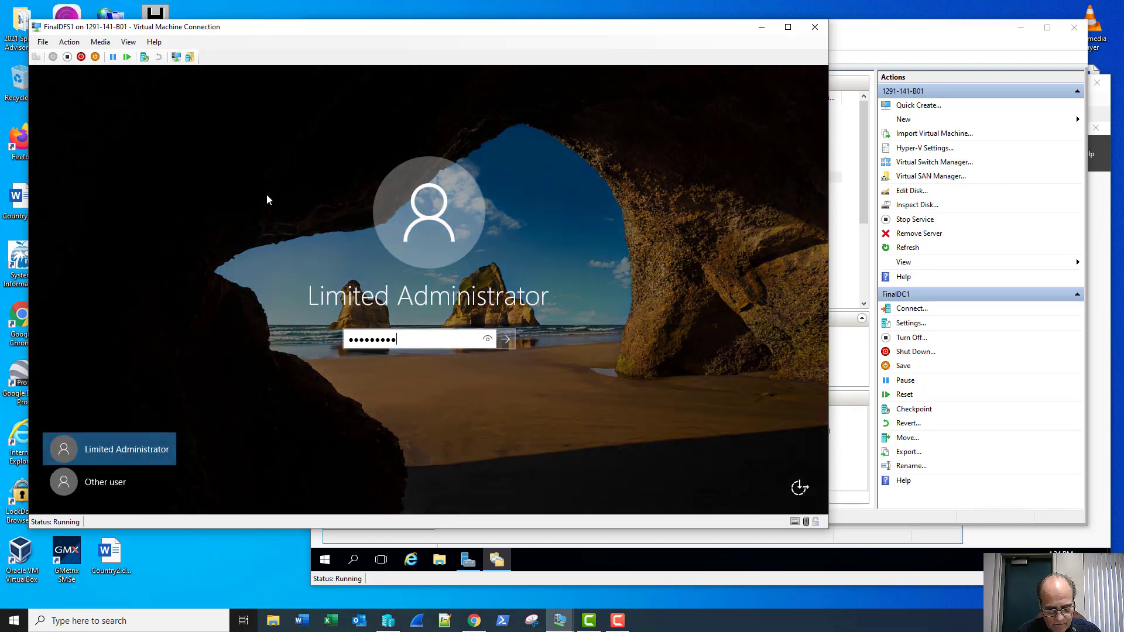
{"action": "key", "text": "Return"}
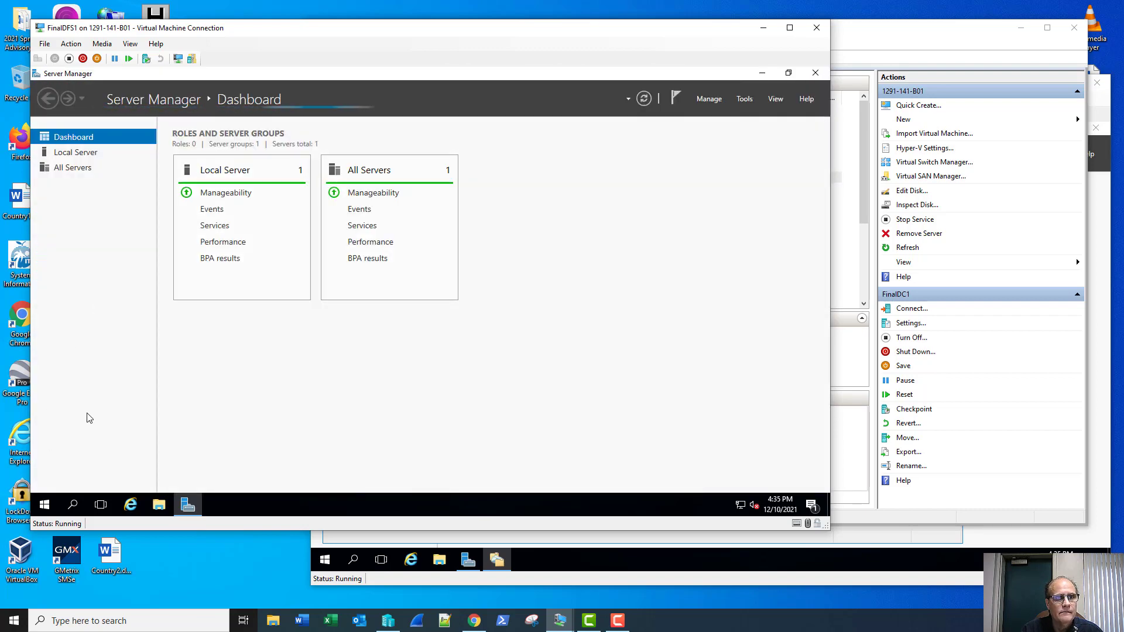
{"action": "right_click", "coordinate": [44, 504]}
{"action": "left_click", "coordinate": [83, 447]}
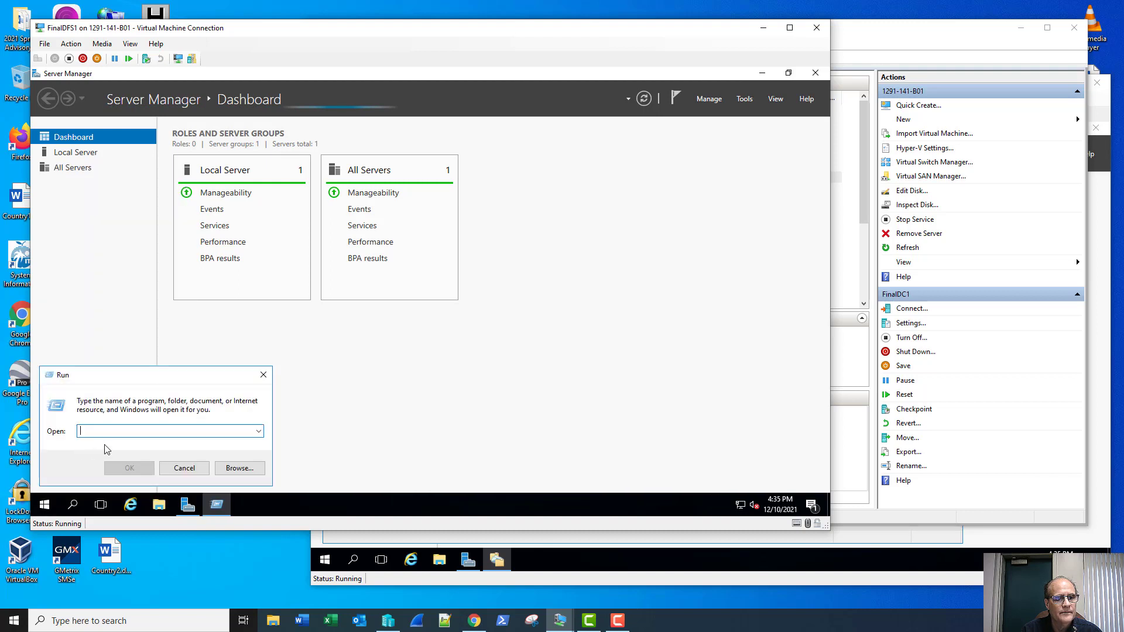
{"action": "type", "text": "rsop.msc"}
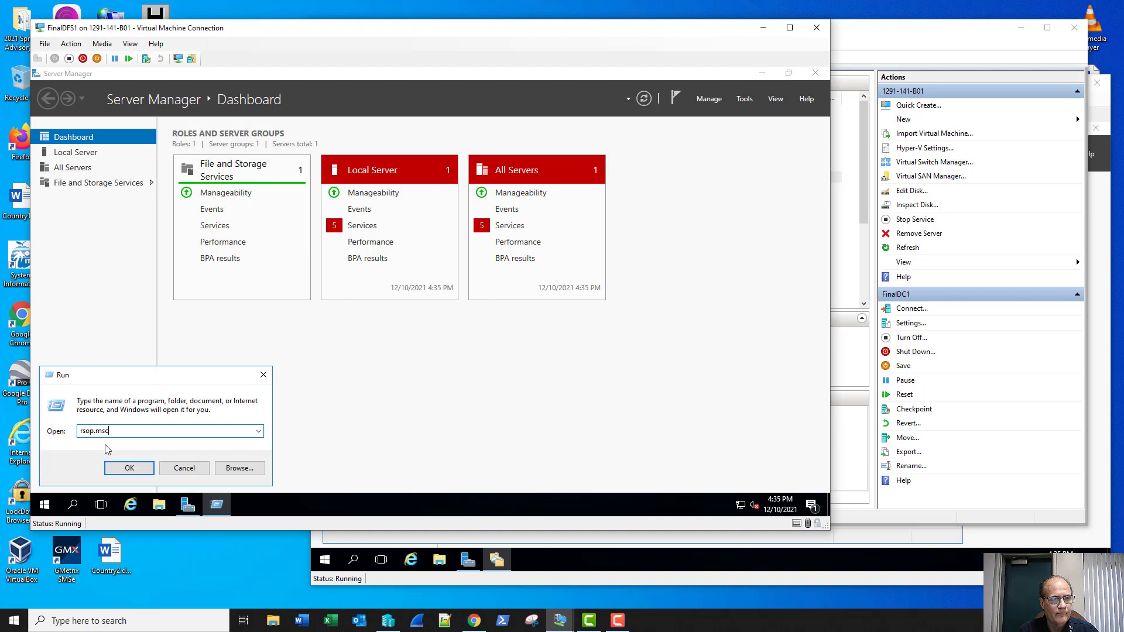
{"action": "key", "text": "Return"}
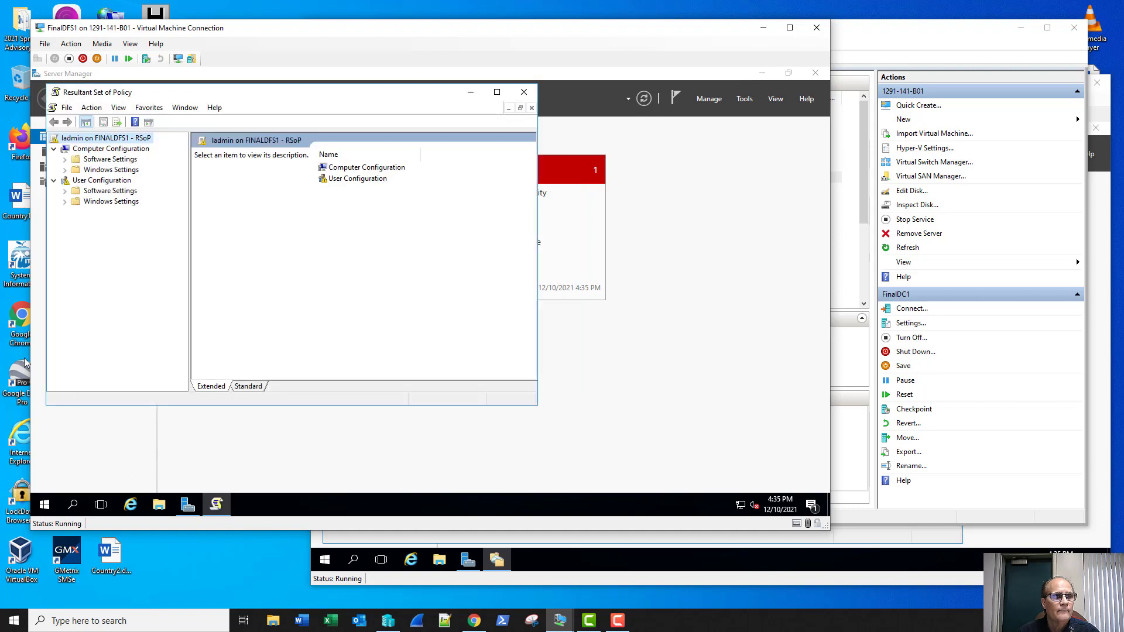
{"action": "left_click", "coordinate": [89, 182]}
{"action": "right_click", "coordinate": [89, 181]}
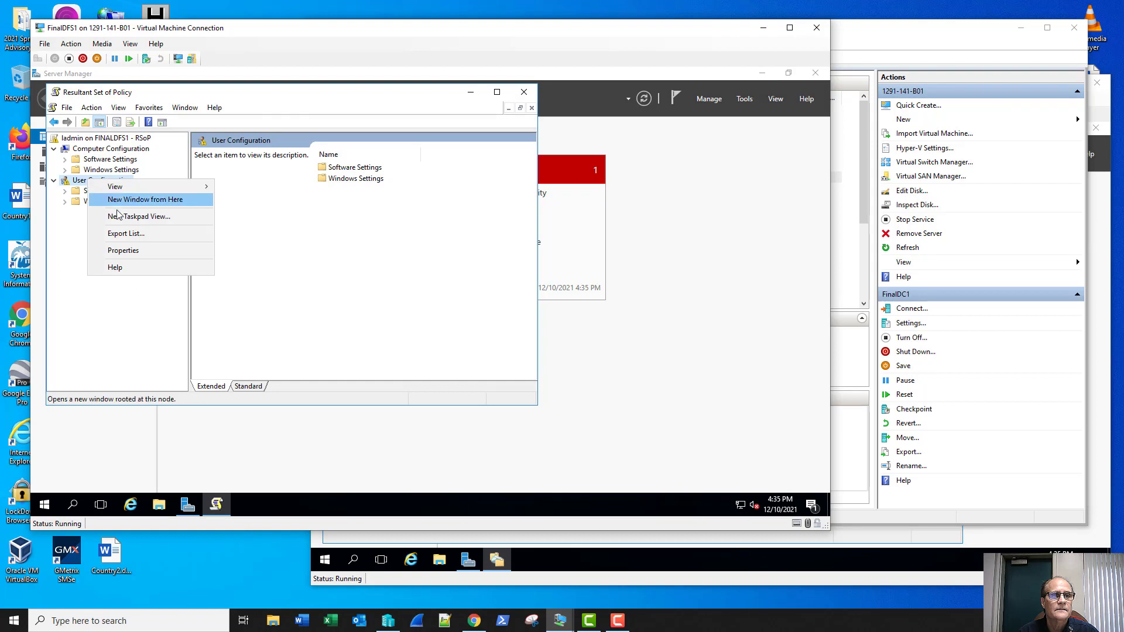
{"action": "left_click", "coordinate": [140, 252]}
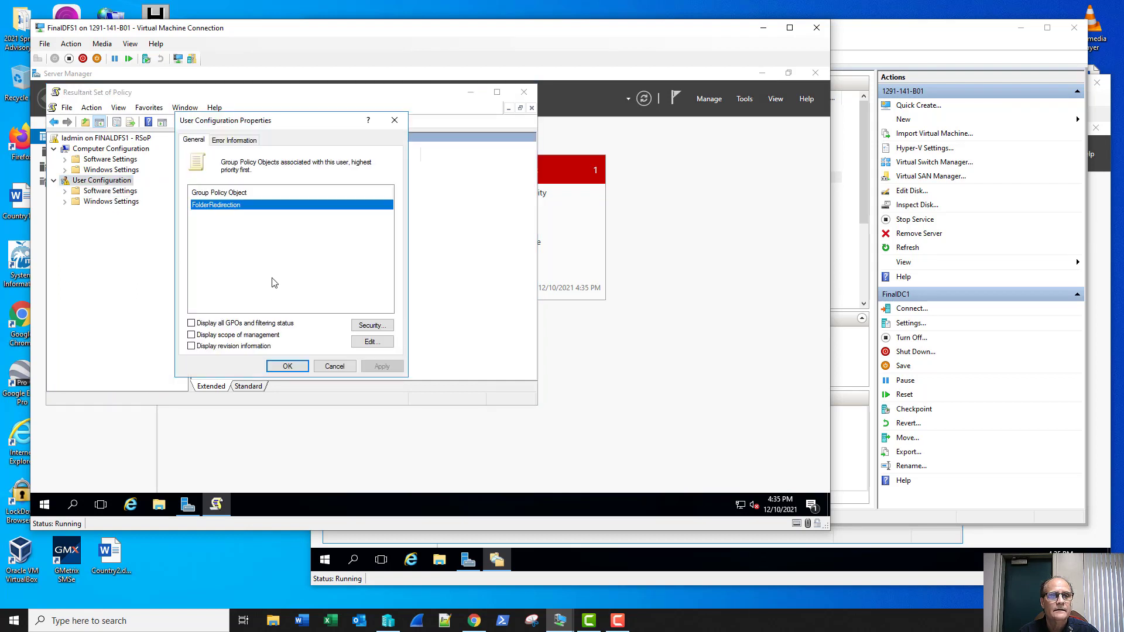
{"action": "left_click", "coordinate": [252, 142]}
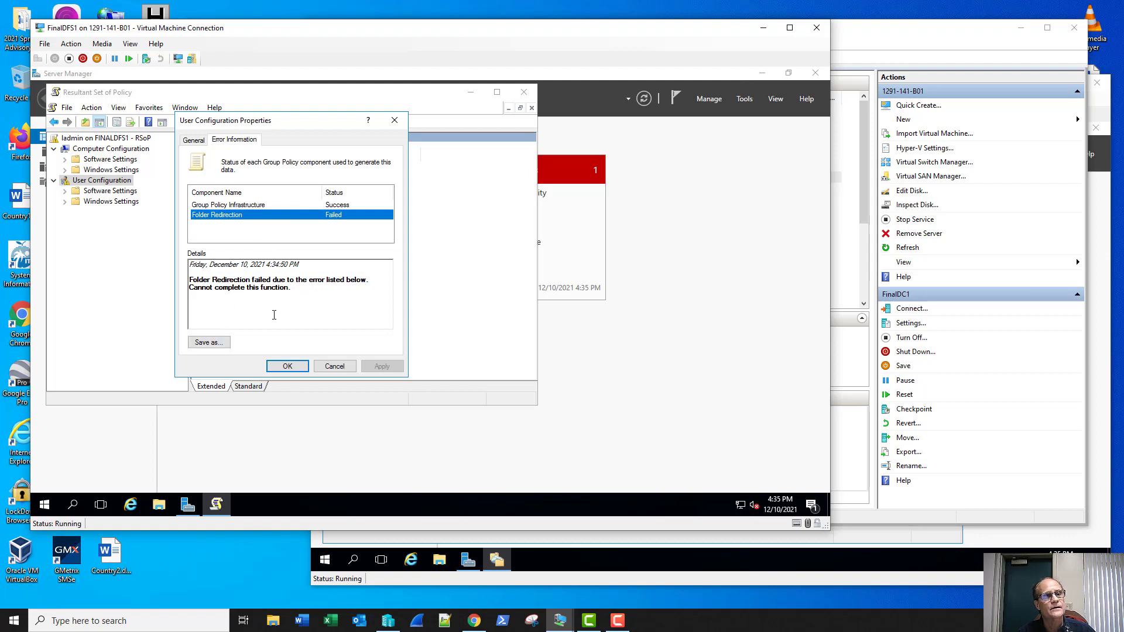
{"action": "left_click", "coordinate": [334, 367]}
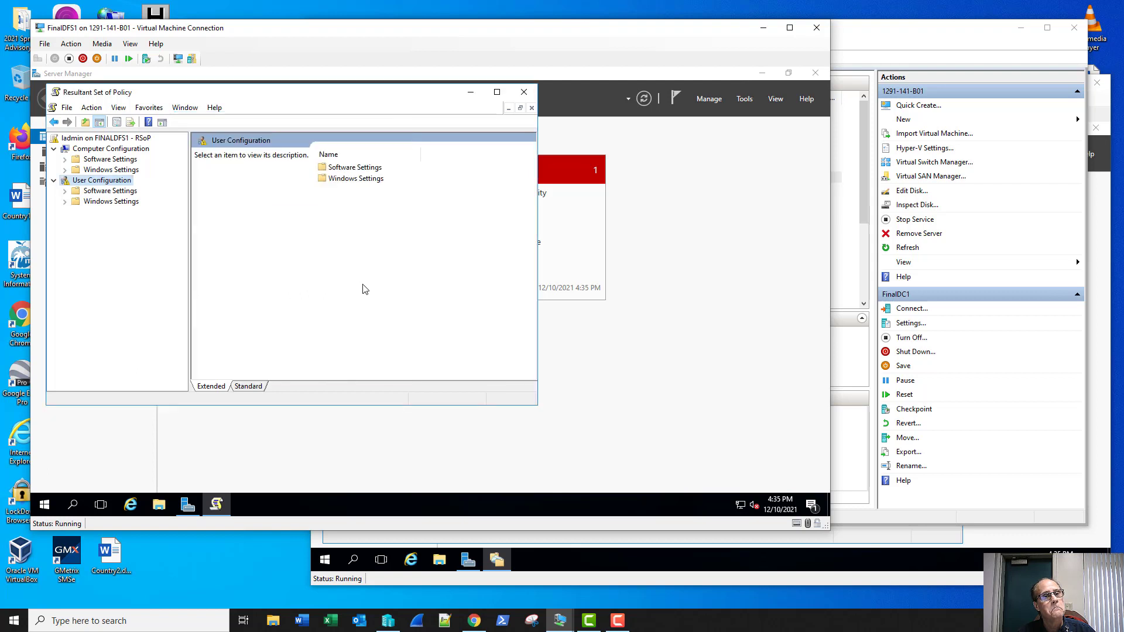
{"action": "left_click", "coordinate": [518, 98]}
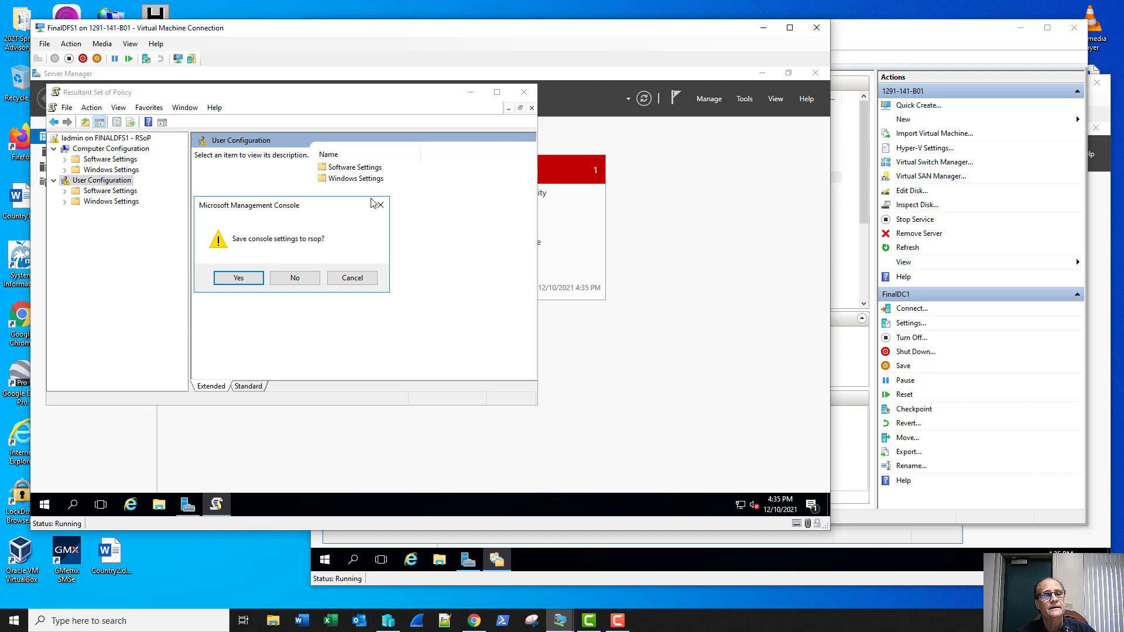
{"action": "left_click", "coordinate": [295, 274]}
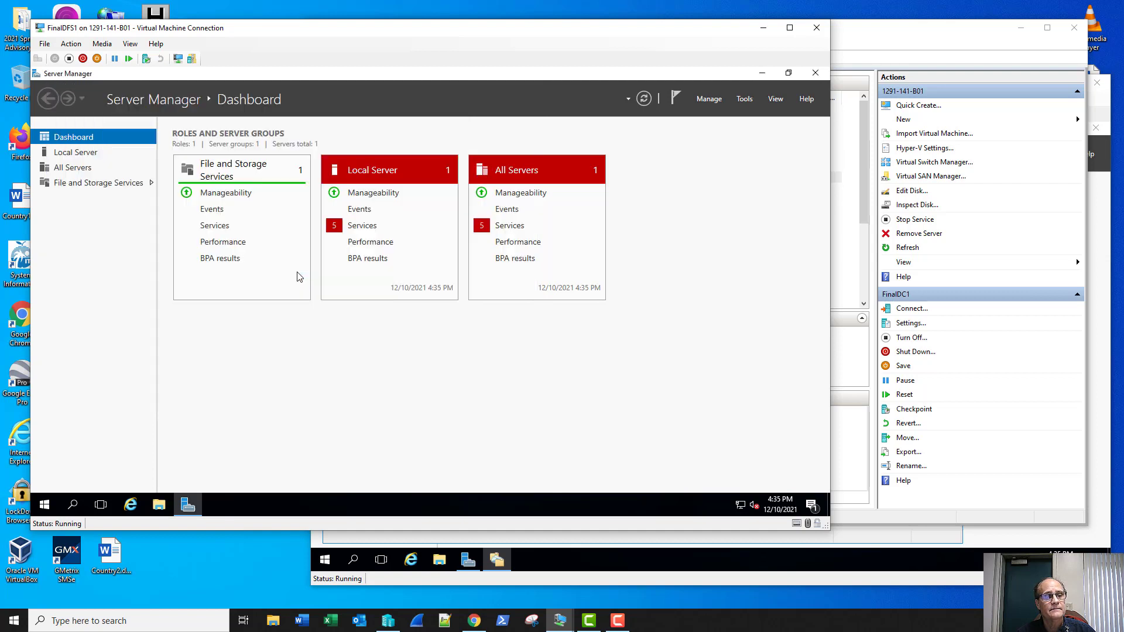
Step: Browse to C:\UserShare in File Explorer to confirm it holds only User1
{"action": "left_click", "coordinate": [159, 504]}
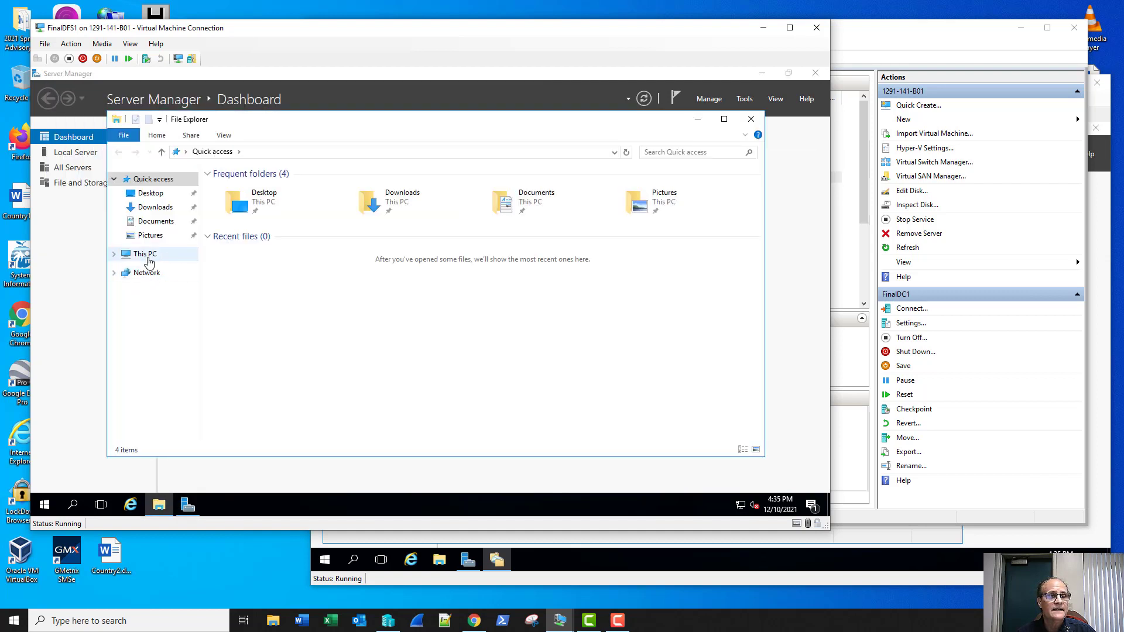
{"action": "left_click", "coordinate": [144, 254]}
{"action": "double_click", "coordinate": [282, 271]}
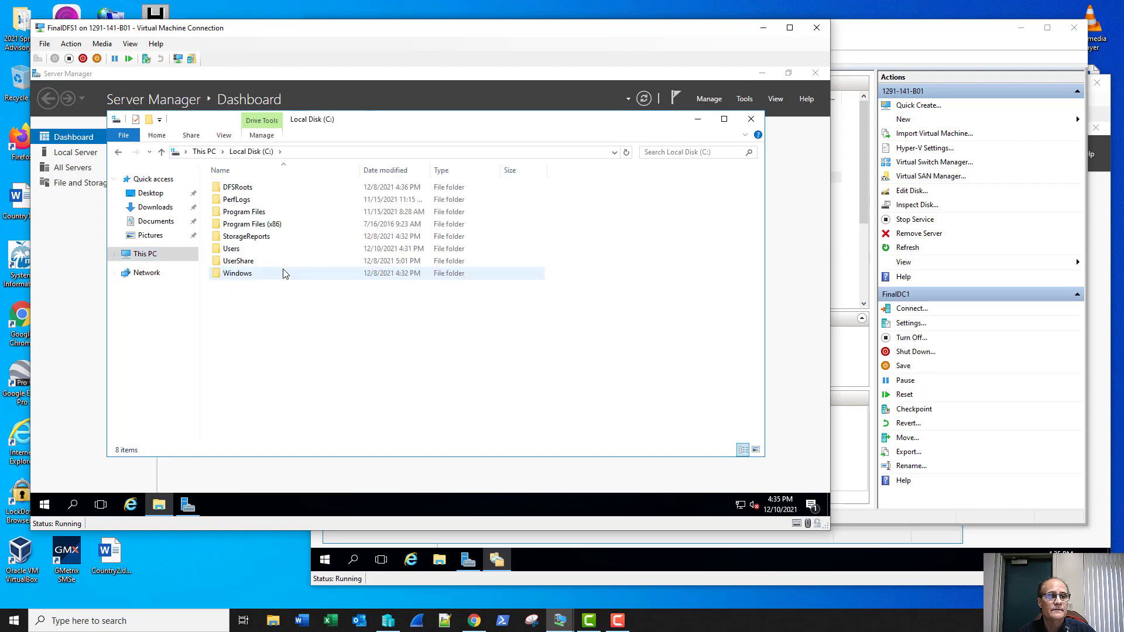
{"action": "double_click", "coordinate": [283, 269]}
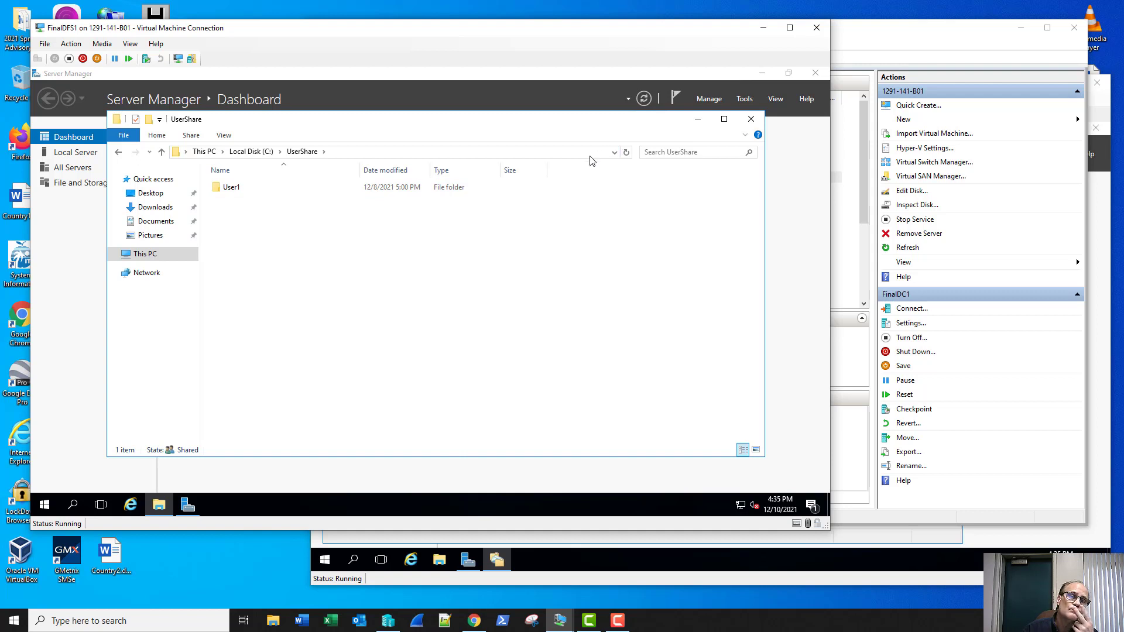
{"action": "left_click", "coordinate": [744, 100]}
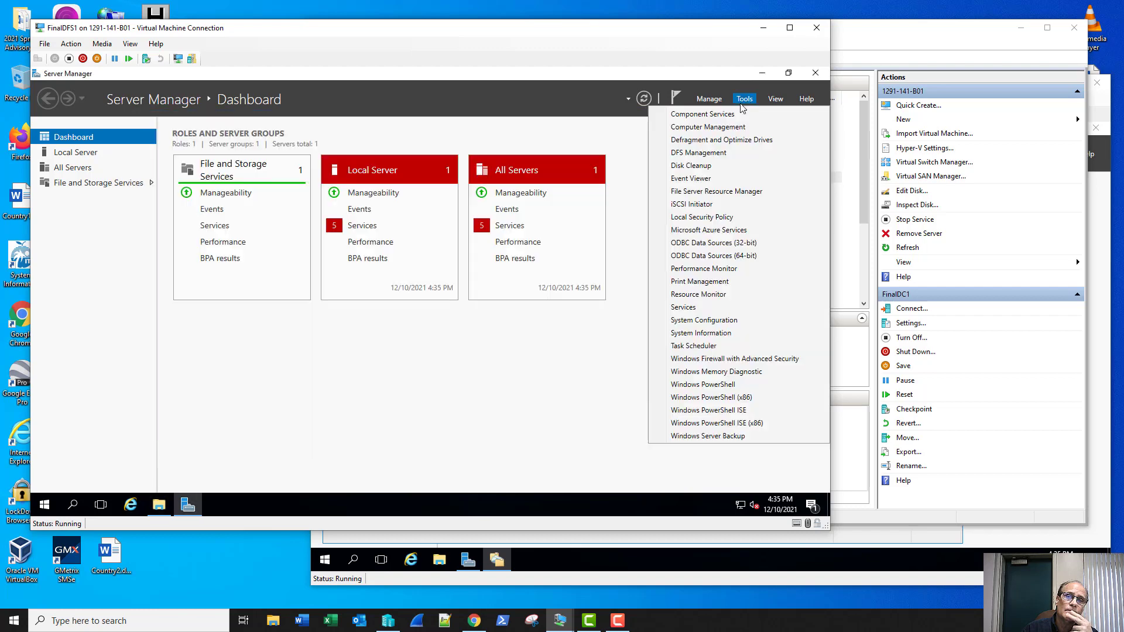
Step: Open DFS Management and expand Namespaces and Replication to the ProjectRep group
{"action": "left_click", "coordinate": [701, 155]}
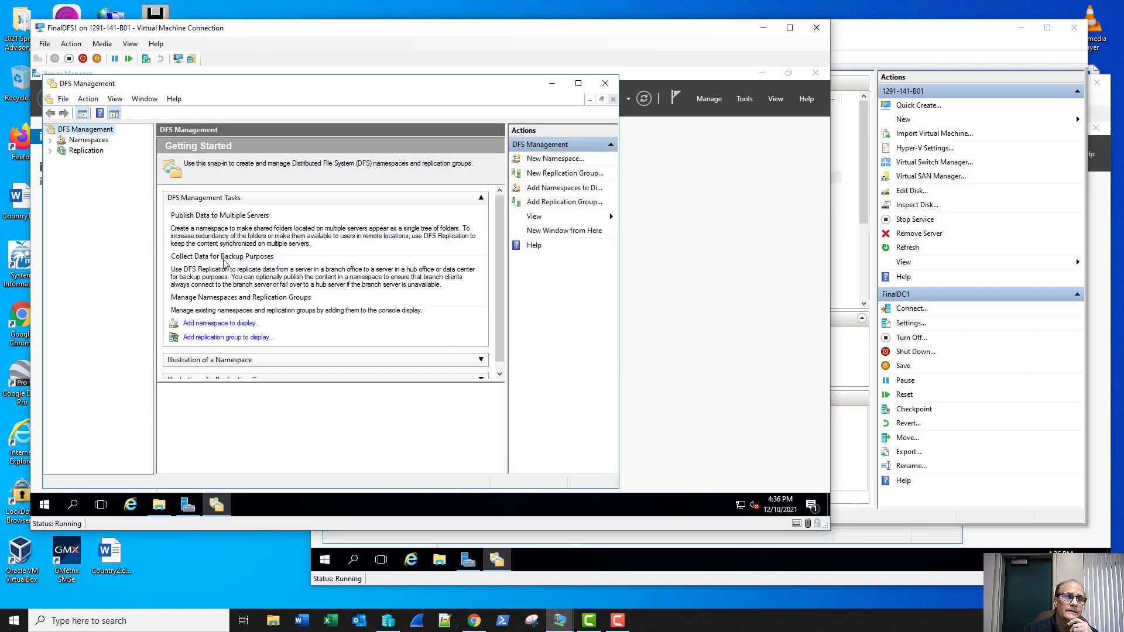
{"action": "left_click", "coordinate": [66, 142]}
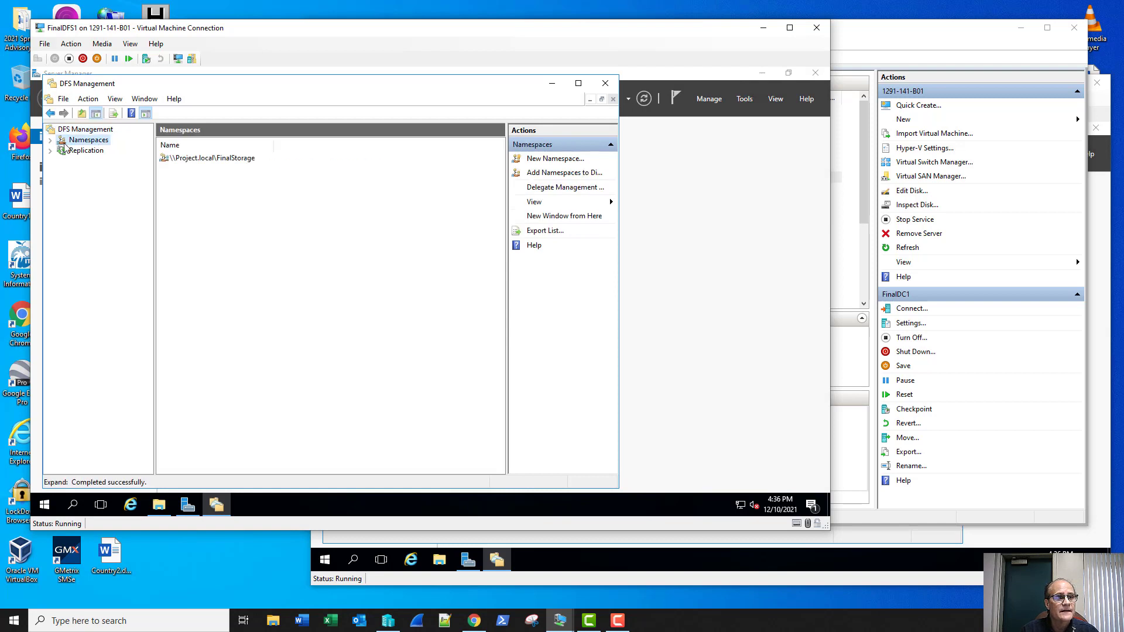
{"action": "left_click", "coordinate": [50, 141]}
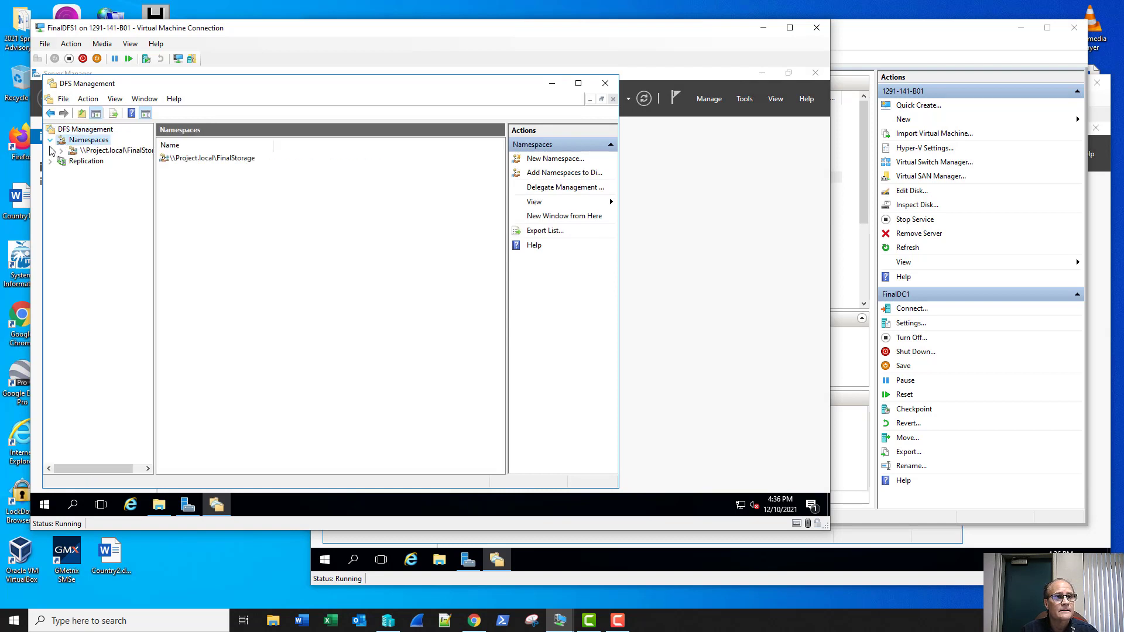
{"action": "left_click", "coordinate": [51, 162]}
{"action": "left_click", "coordinate": [94, 171]}
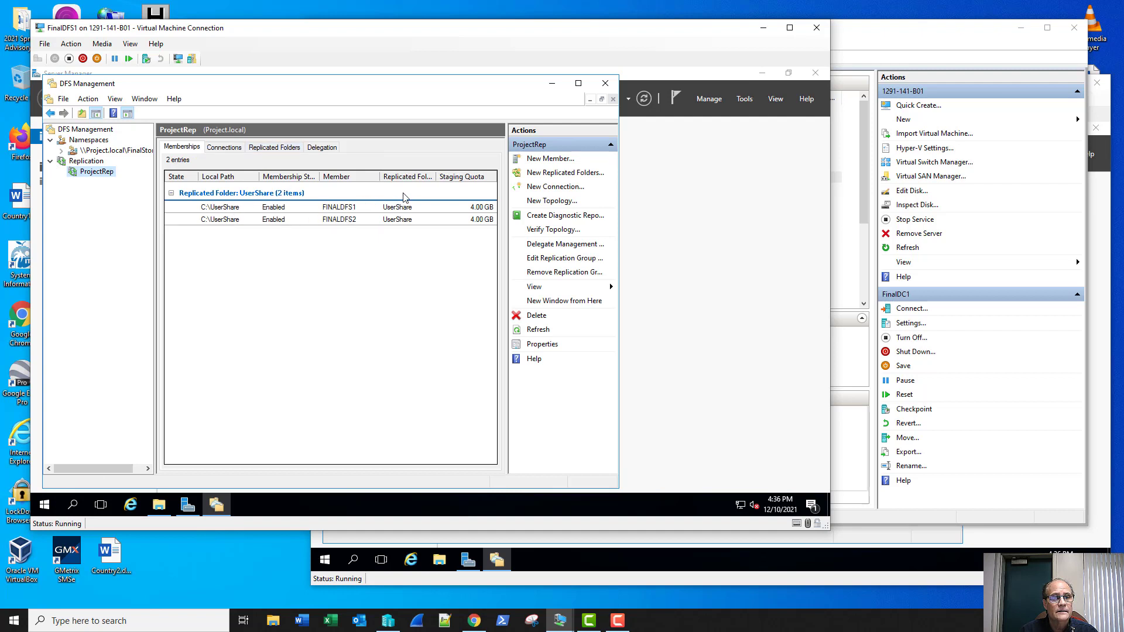
Step: Select UserShare's namespace path \\Project.local\FinalStorage\UserShare in its replicated folder properties
{"action": "left_click", "coordinate": [260, 151]}
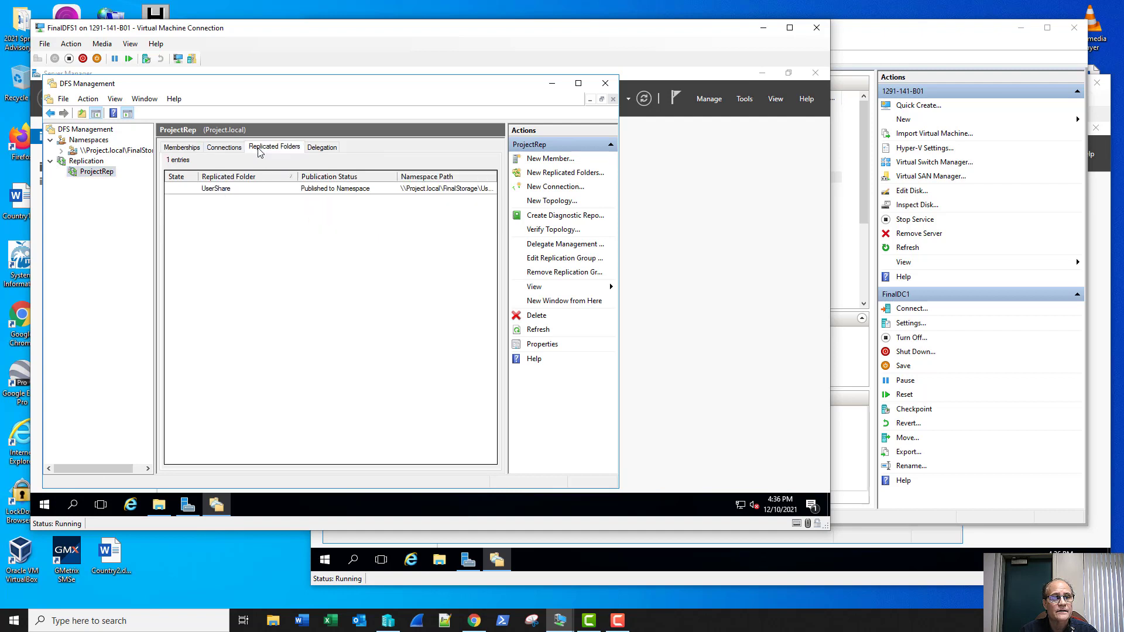
{"action": "right_click", "coordinate": [365, 193]}
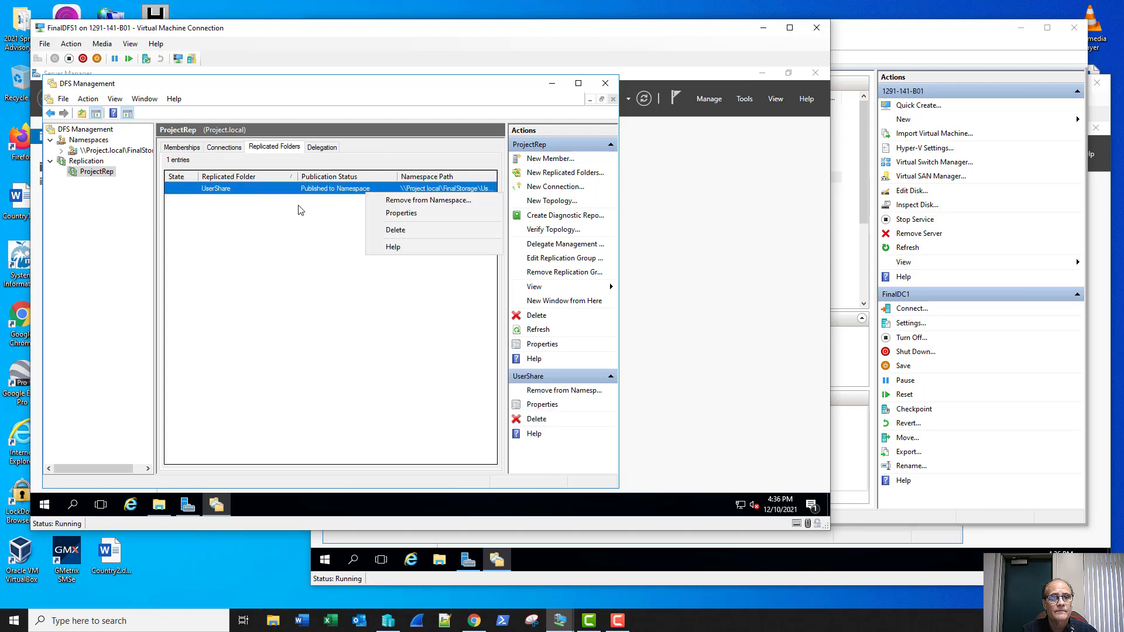
{"action": "left_click", "coordinate": [377, 214]}
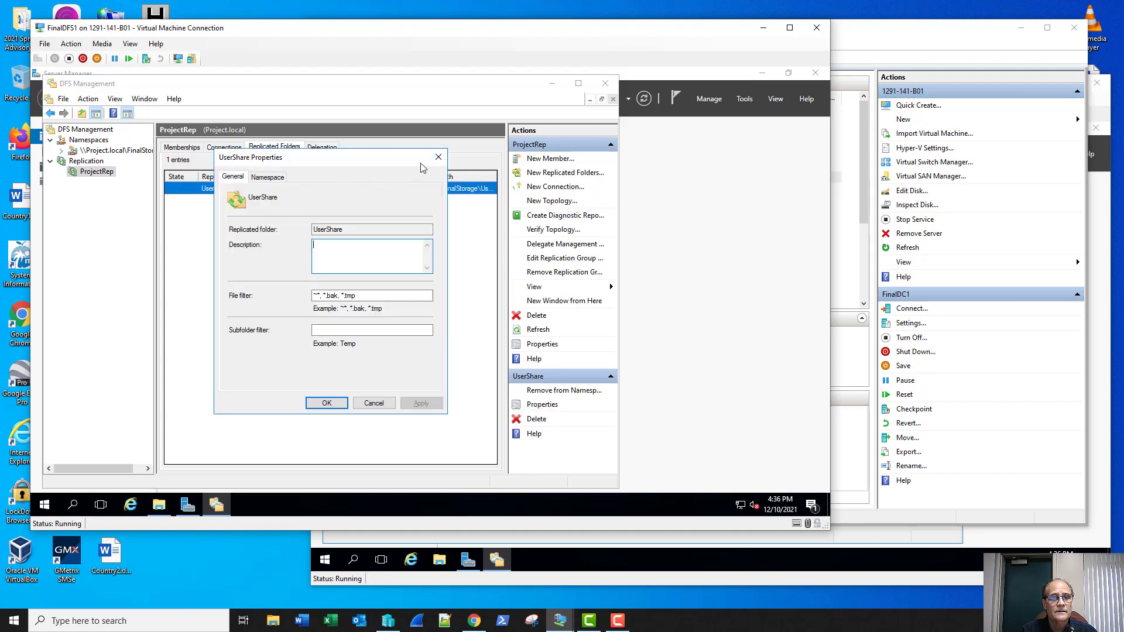
{"action": "left_click", "coordinate": [267, 177]}
{"action": "left_click_drag", "start_coordinate": [367, 228], "coordinate": [201, 229]}
{"action": "key", "text": "ctrl+c"}
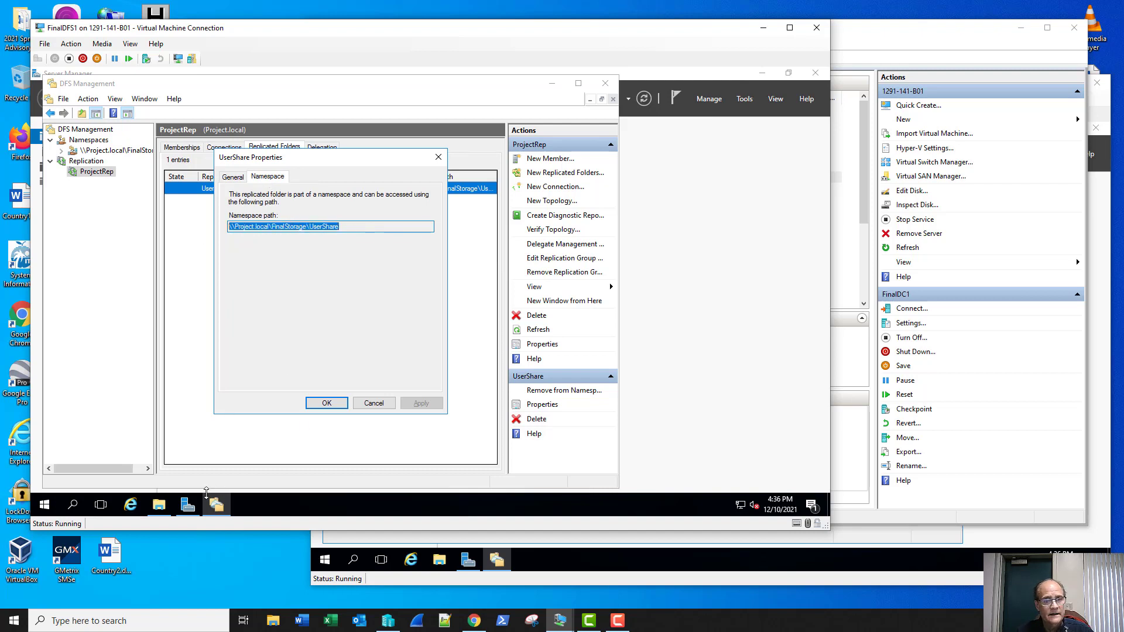
{"action": "left_click", "coordinate": [159, 504]}
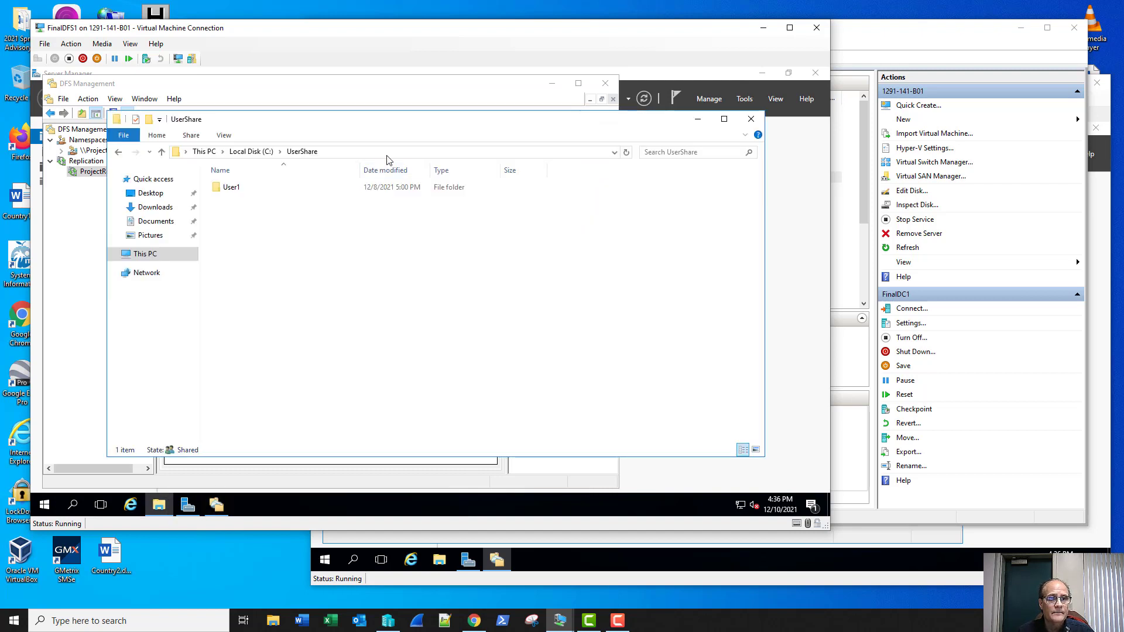
Step: Browse to \\Project.local\FinalStorage\UserShare in File Explorer, go up to FinalStorage, then return to DFS Management
{"action": "left_click", "coordinate": [388, 156]}
{"action": "key", "text": "ctrl+v"}
{"action": "key", "text": "Return"}
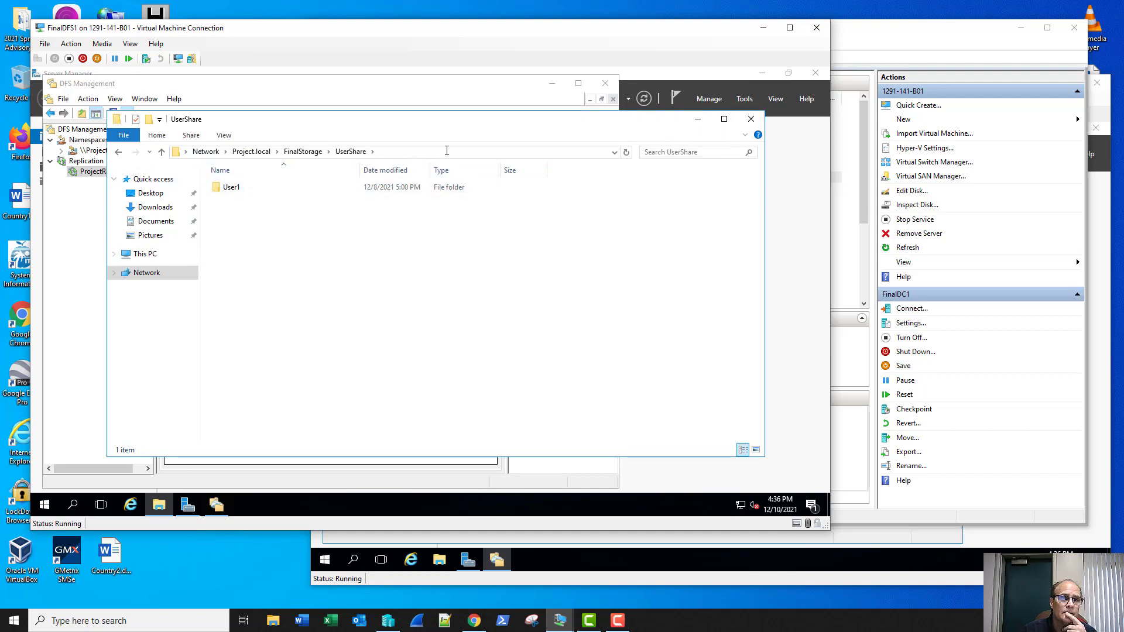
{"action": "left_click", "coordinate": [302, 152]}
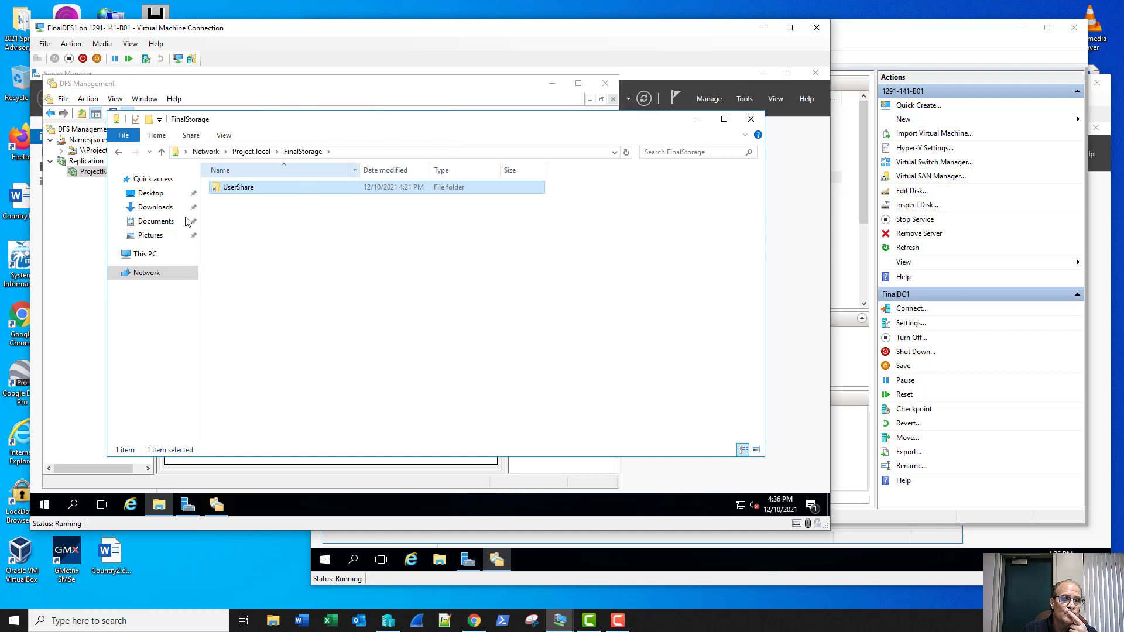
{"action": "left_click", "coordinate": [74, 309]}
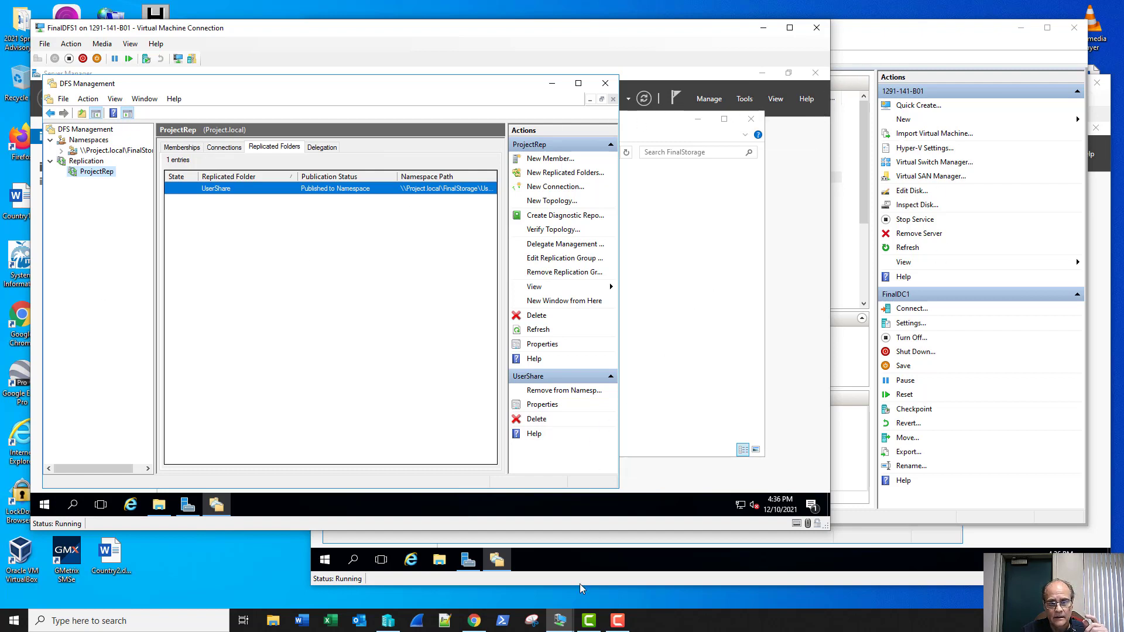
{"action": "mouse_move", "coordinate": [561, 626]}
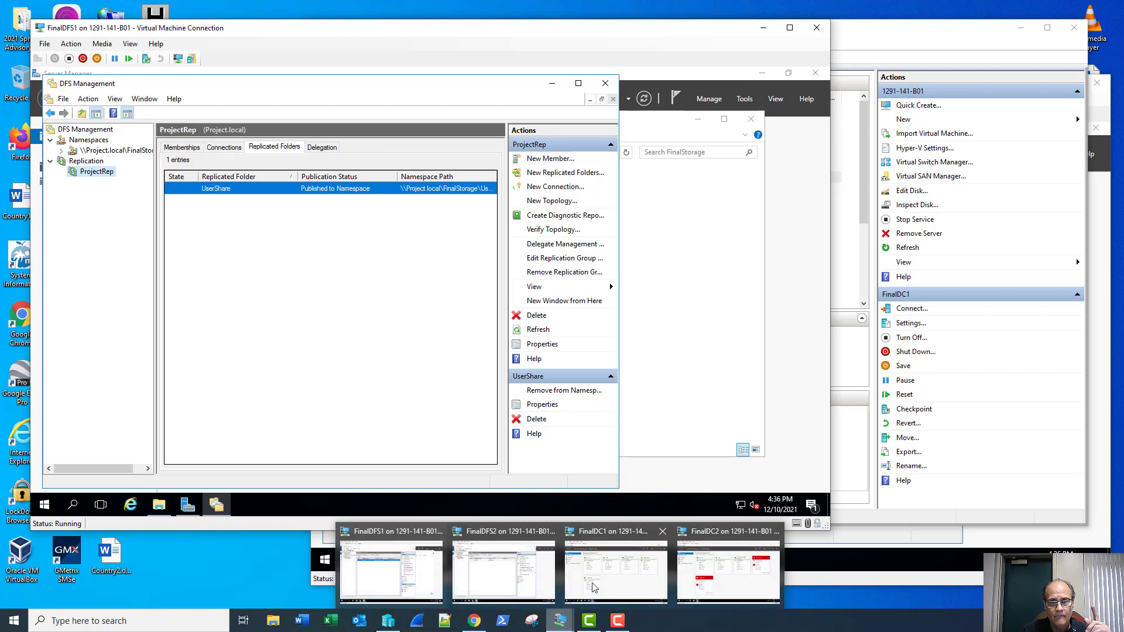
Step: Launch Group Policy Management and select the FolderRedirection GPO under Project.local's Group Policy Objects
{"action": "left_click", "coordinate": [615, 567]}
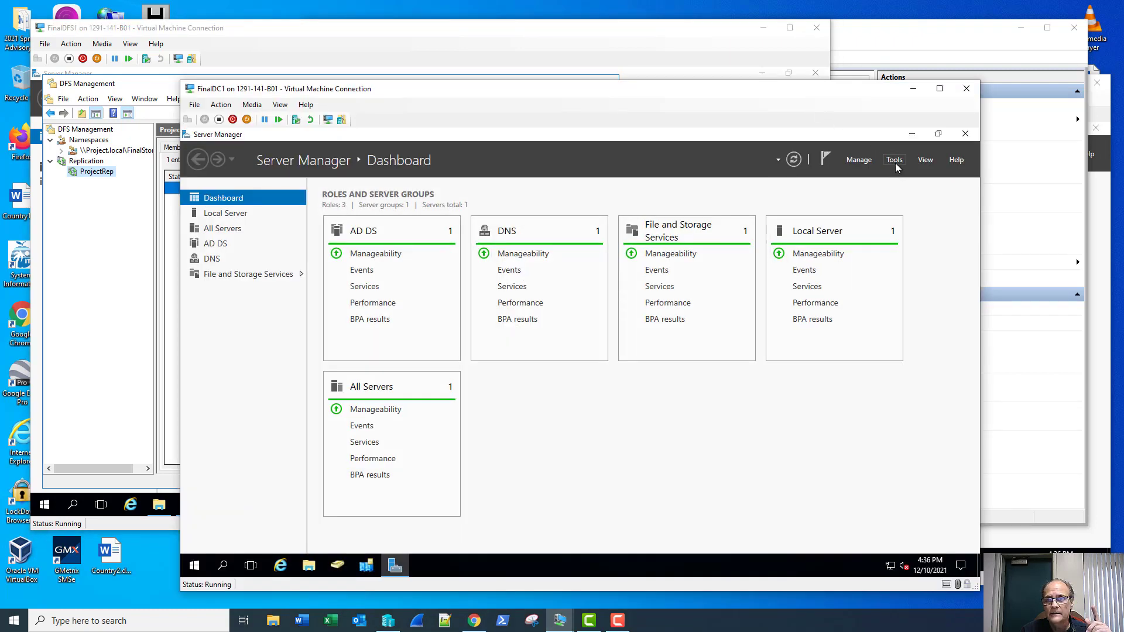
{"action": "left_click", "coordinate": [894, 163]}
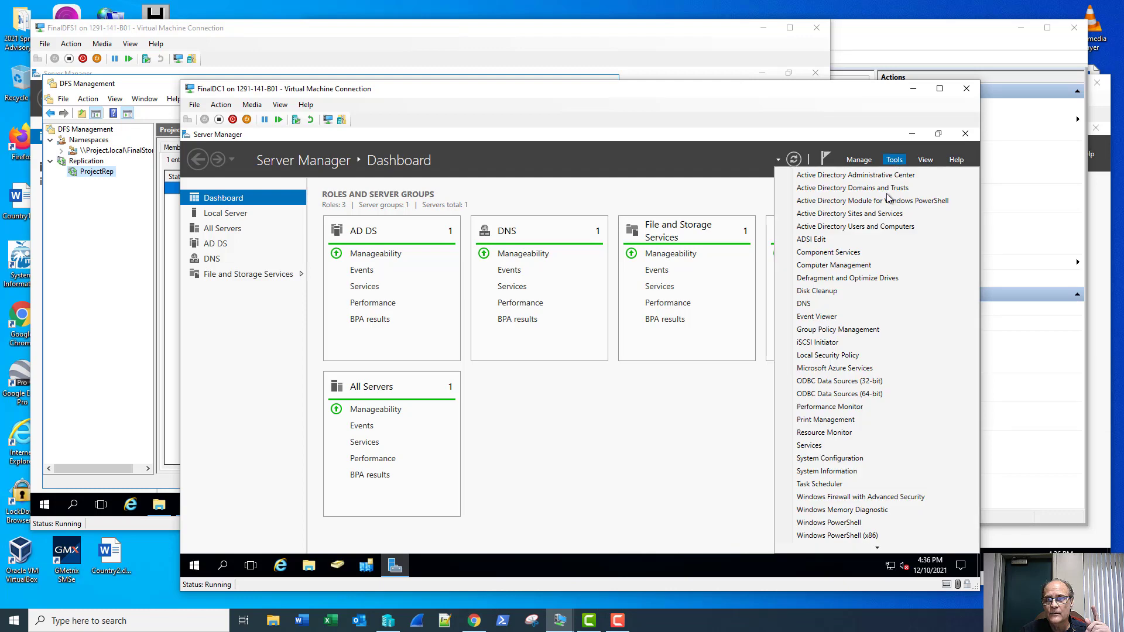
{"action": "left_click", "coordinate": [842, 332]}
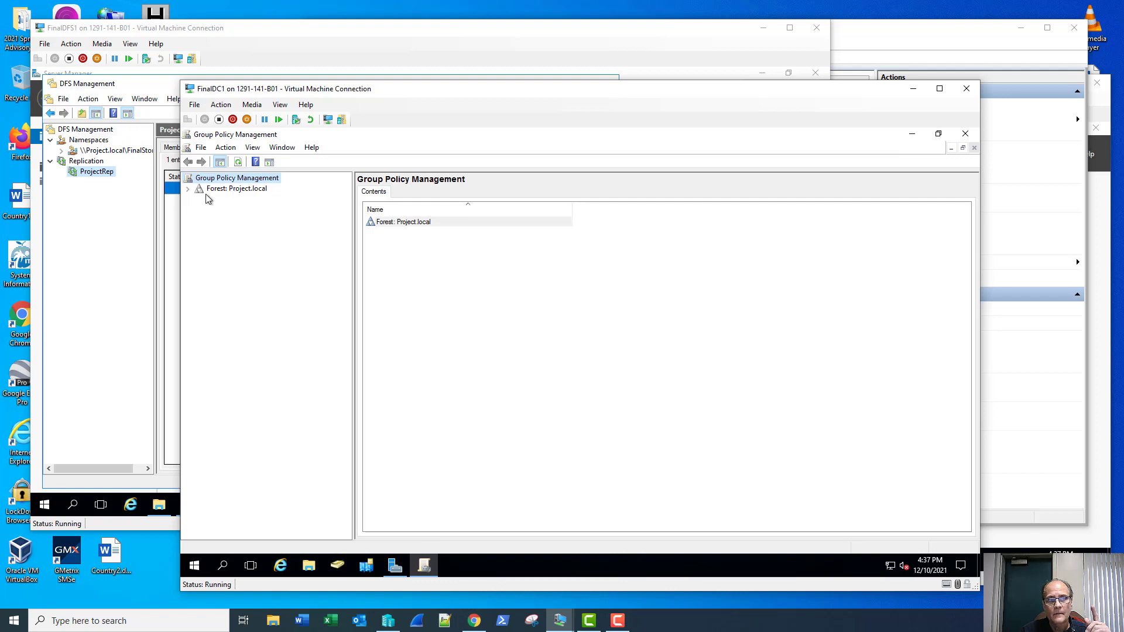
{"action": "left_click", "coordinate": [188, 189]}
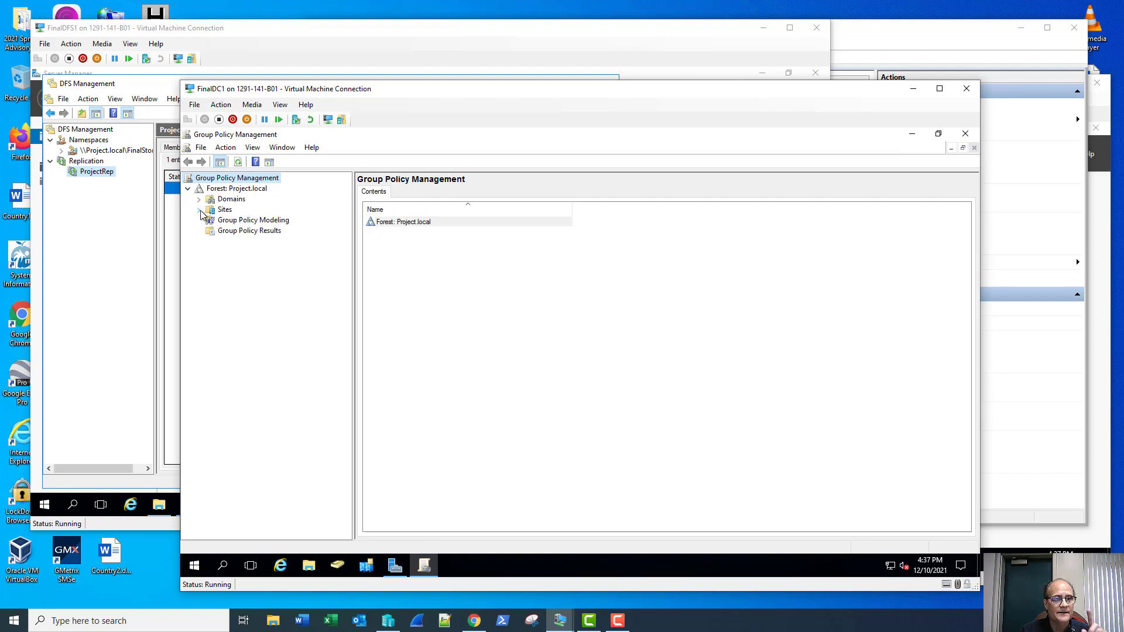
{"action": "left_click", "coordinate": [198, 199]}
{"action": "left_click", "coordinate": [209, 210]}
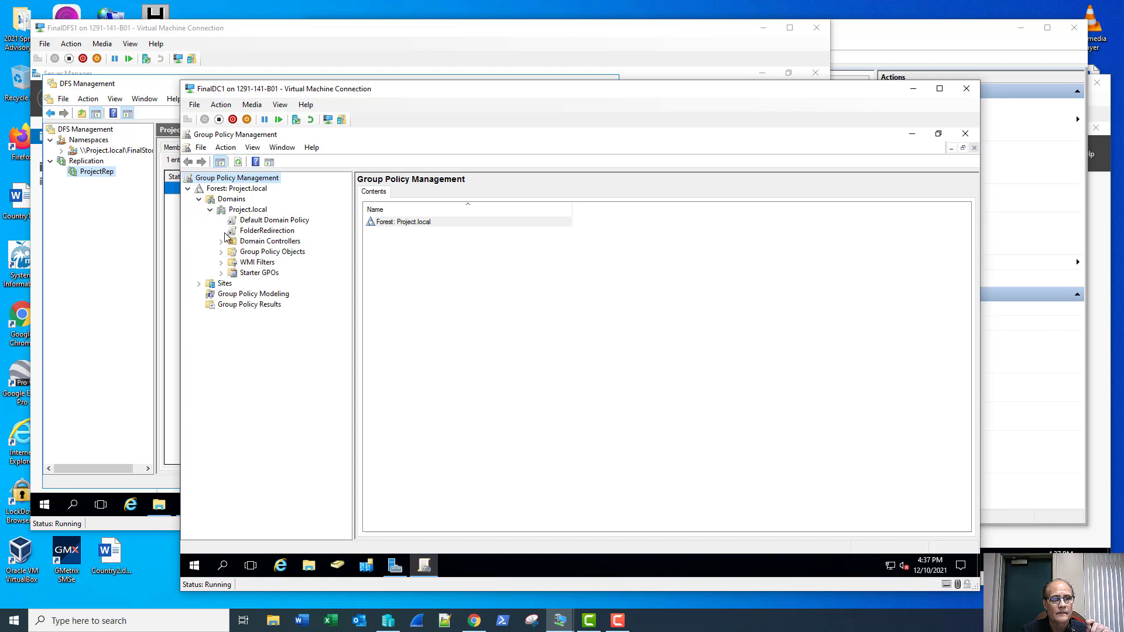
{"action": "left_click", "coordinate": [221, 252]}
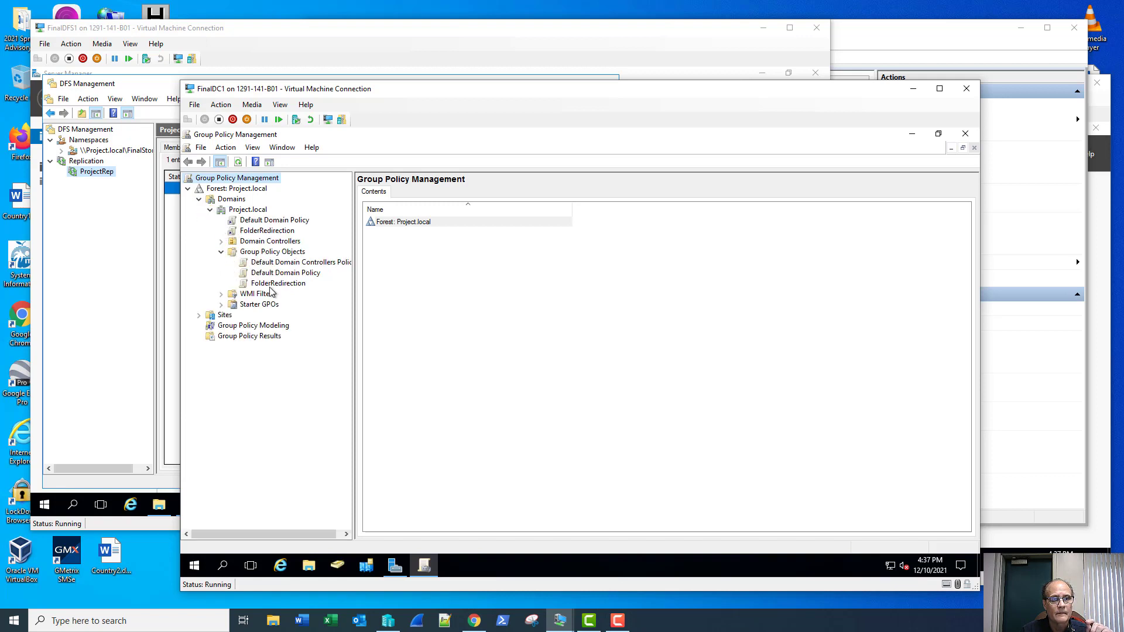
{"action": "left_click", "coordinate": [275, 283]}
Step: Review FolderRedirection's fully expanded settings report, then open the GPO for editing
{"action": "left_click", "coordinate": [423, 193]}
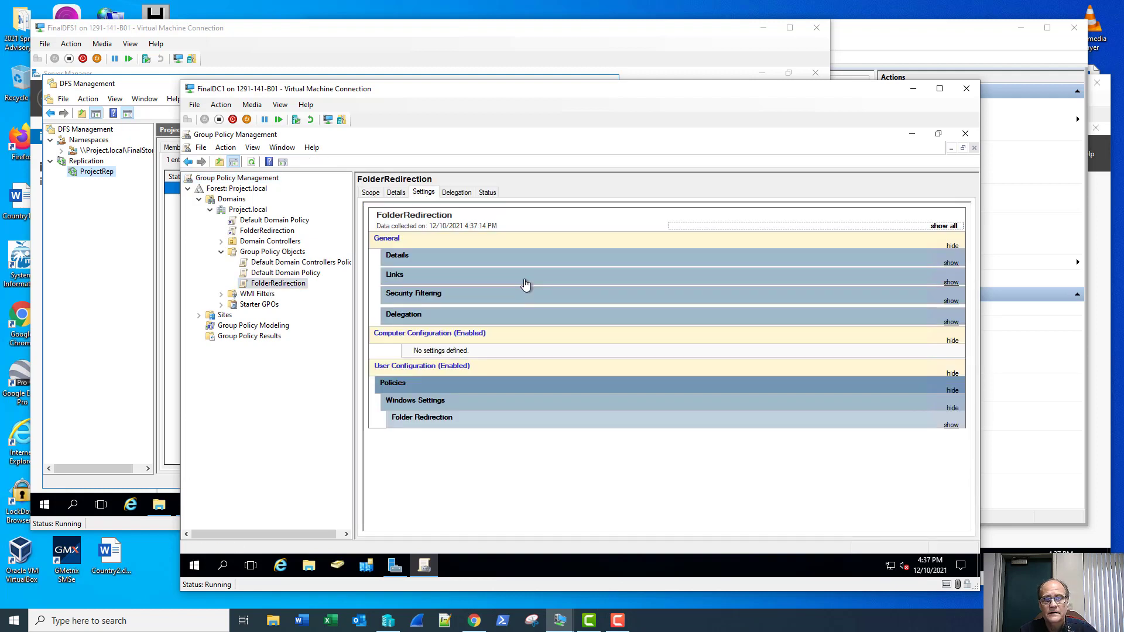
{"action": "left_click", "coordinate": [954, 227]}
{"action": "scroll", "coordinate": [807, 338], "scroll_direction": "down", "scroll_amount": 3}
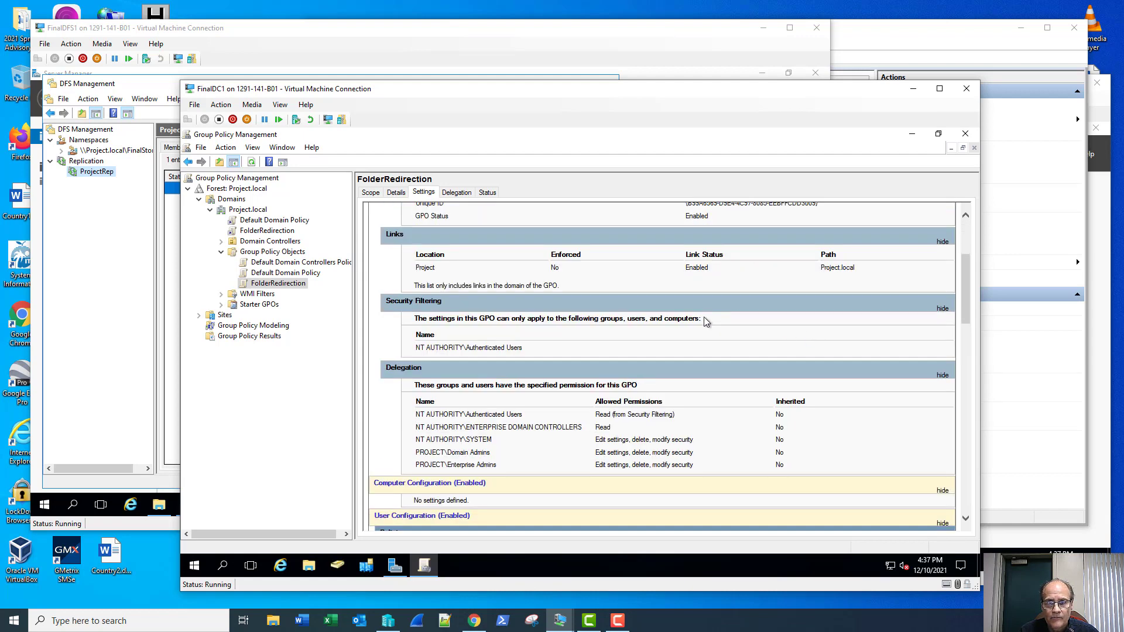
{"action": "scroll", "coordinate": [704, 317], "scroll_direction": "down", "scroll_amount": 6}
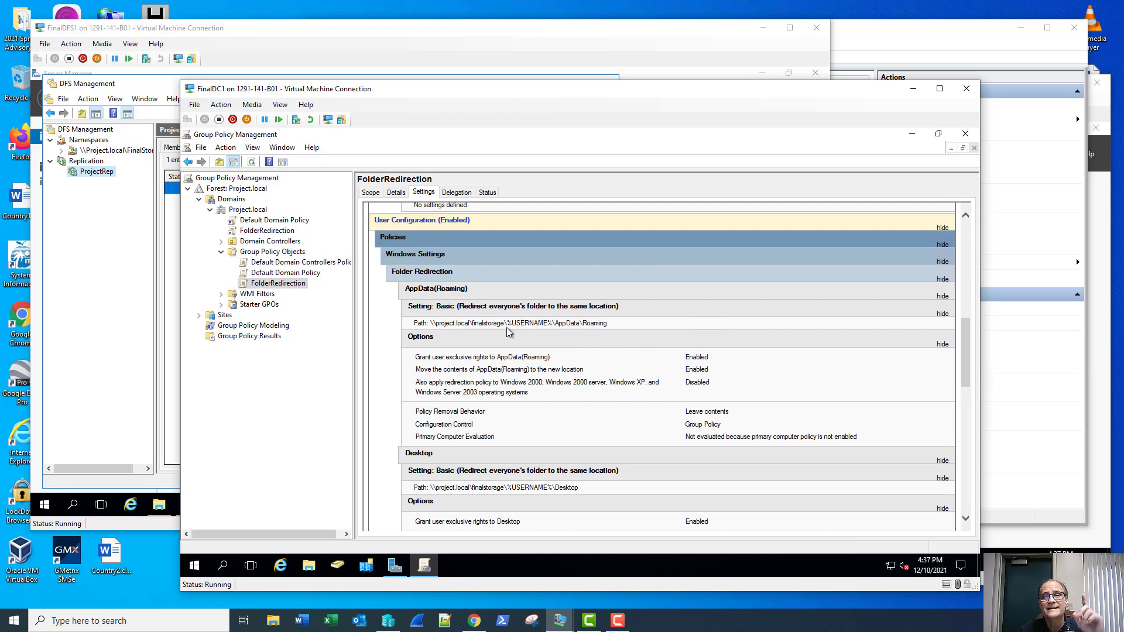
{"action": "right_click", "coordinate": [290, 285]}
{"action": "left_click", "coordinate": [296, 287]}
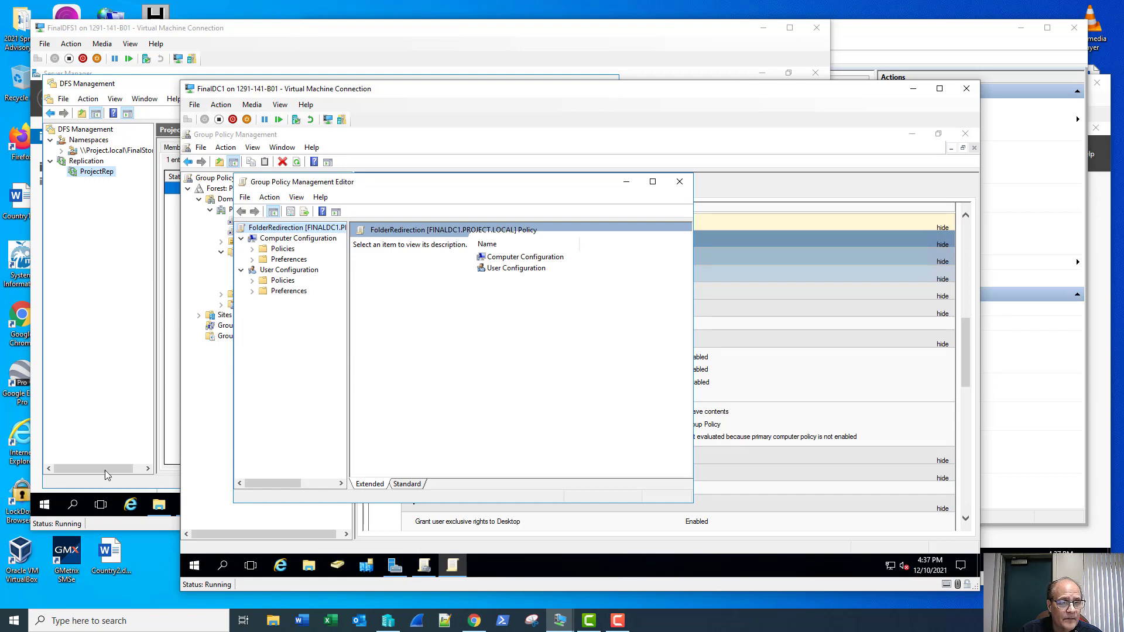
Step: Open the UserShare folder on FinalStorage to check its full network path, then return to the FolderRedirection settings
{"action": "left_click", "coordinate": [159, 505]}
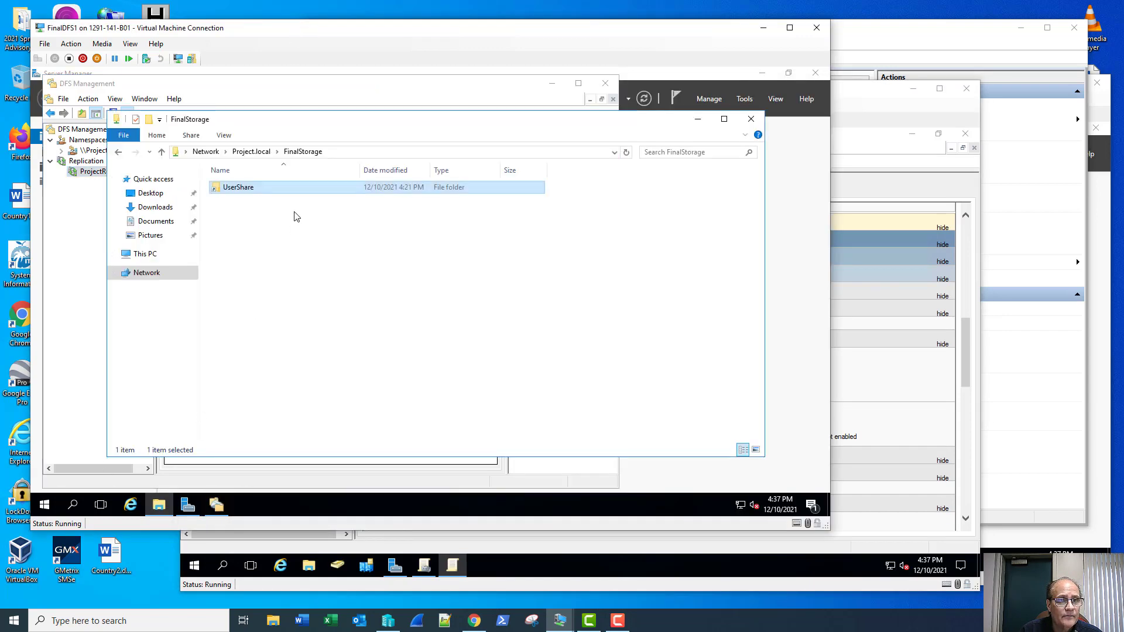
{"action": "double_click", "coordinate": [251, 193]}
{"action": "left_click", "coordinate": [400, 152]}
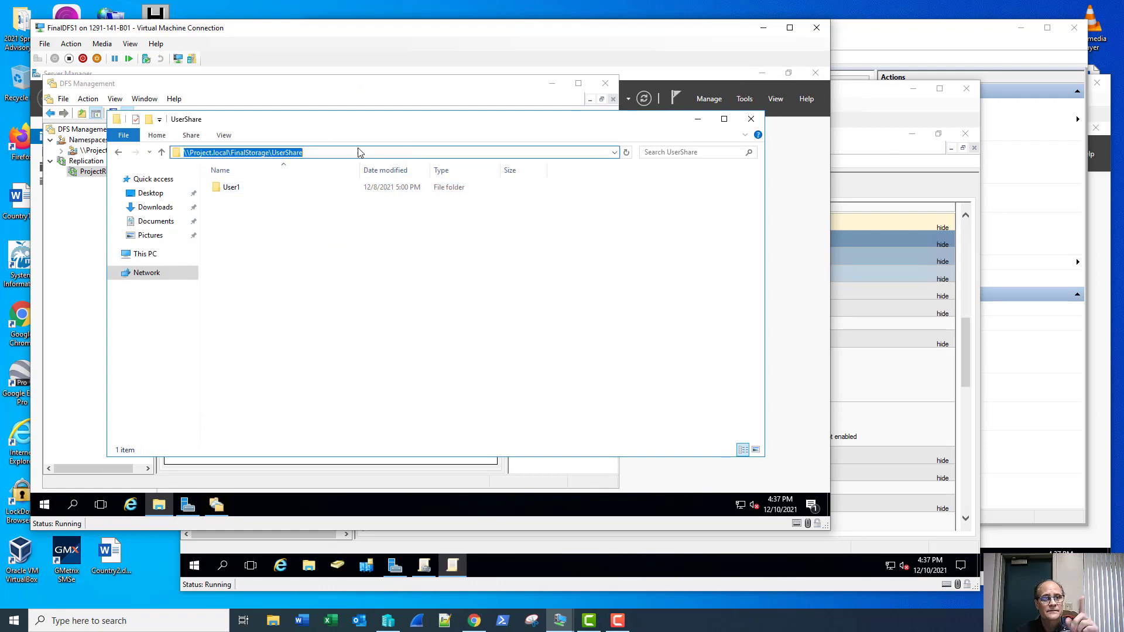
{"action": "left_click", "coordinate": [293, 153]}
{"action": "double_click", "coordinate": [293, 153]}
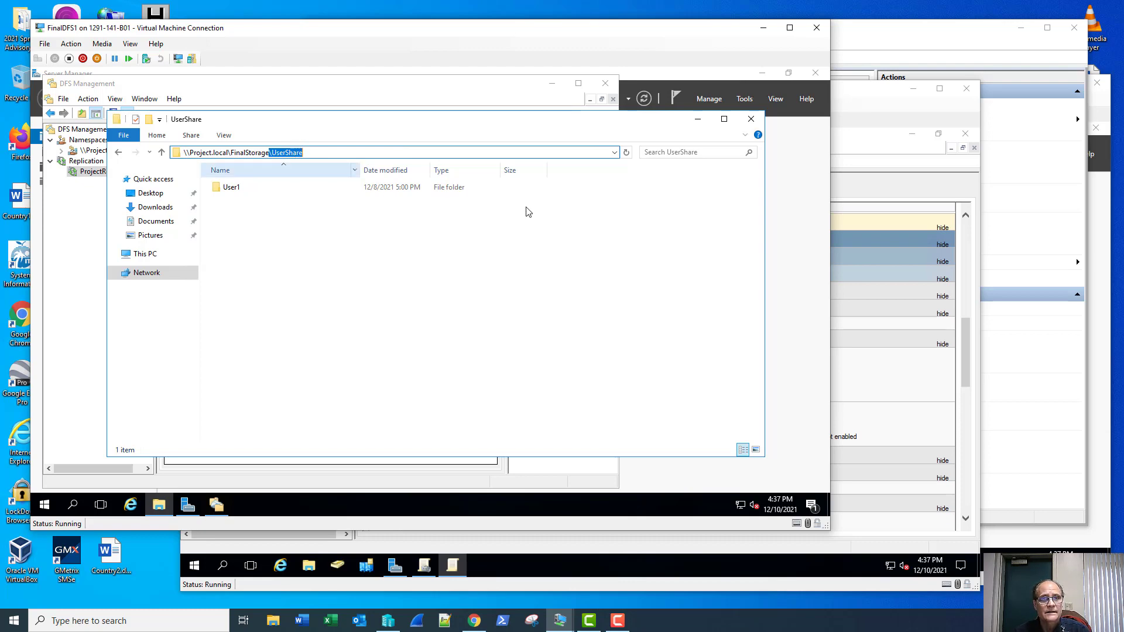
{"action": "left_click", "coordinate": [897, 183]}
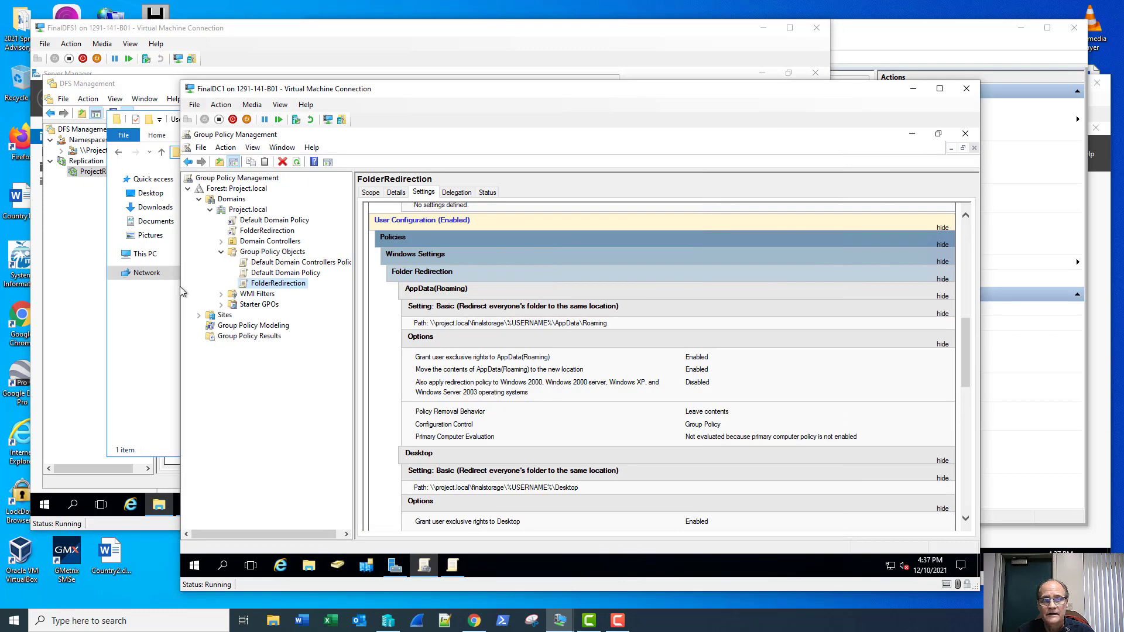
Step: Edit FolderRedirection and navigate to User Configuration's Folder Redirection > AppData(Roaming)
{"action": "right_click", "coordinate": [253, 285]}
{"action": "left_click", "coordinate": [290, 291]}
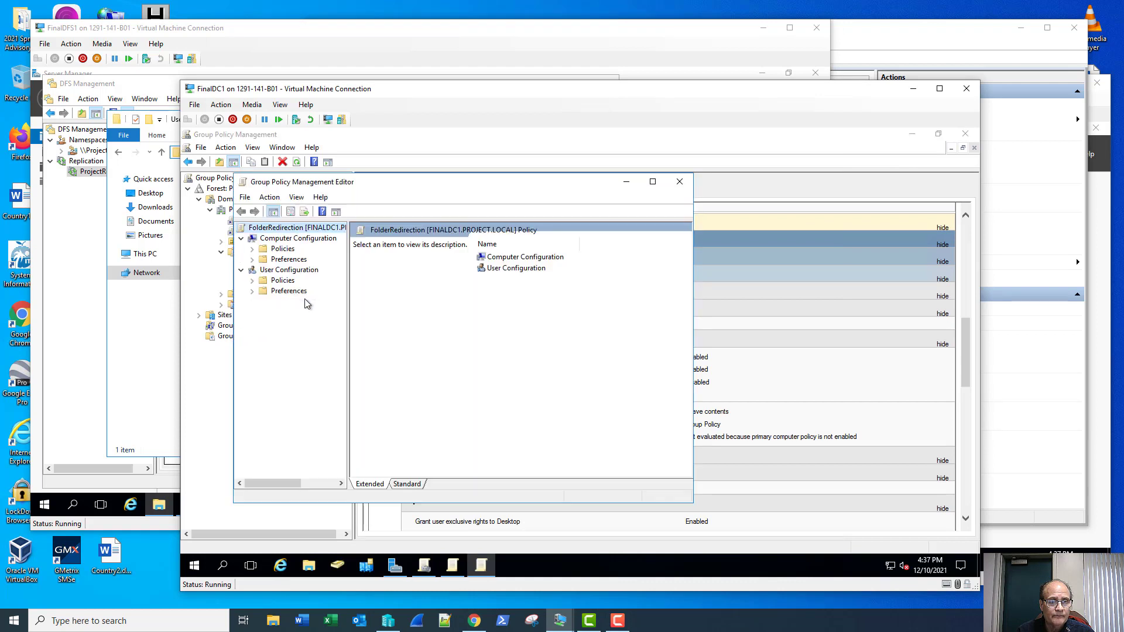
{"action": "left_click", "coordinate": [253, 280]}
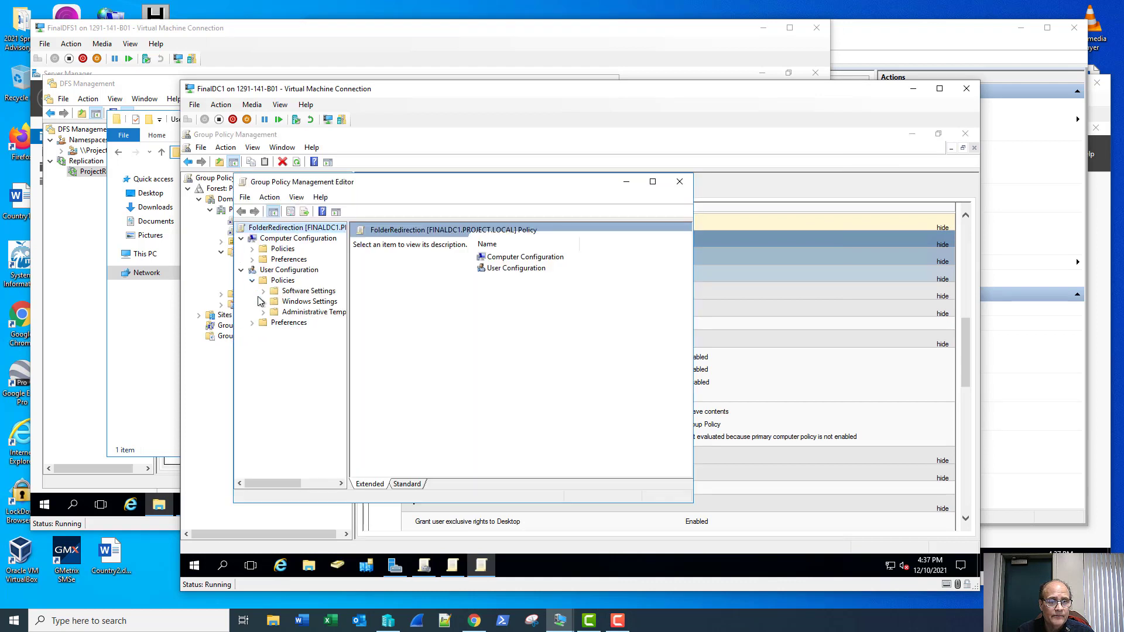
{"action": "left_click", "coordinate": [262, 302]}
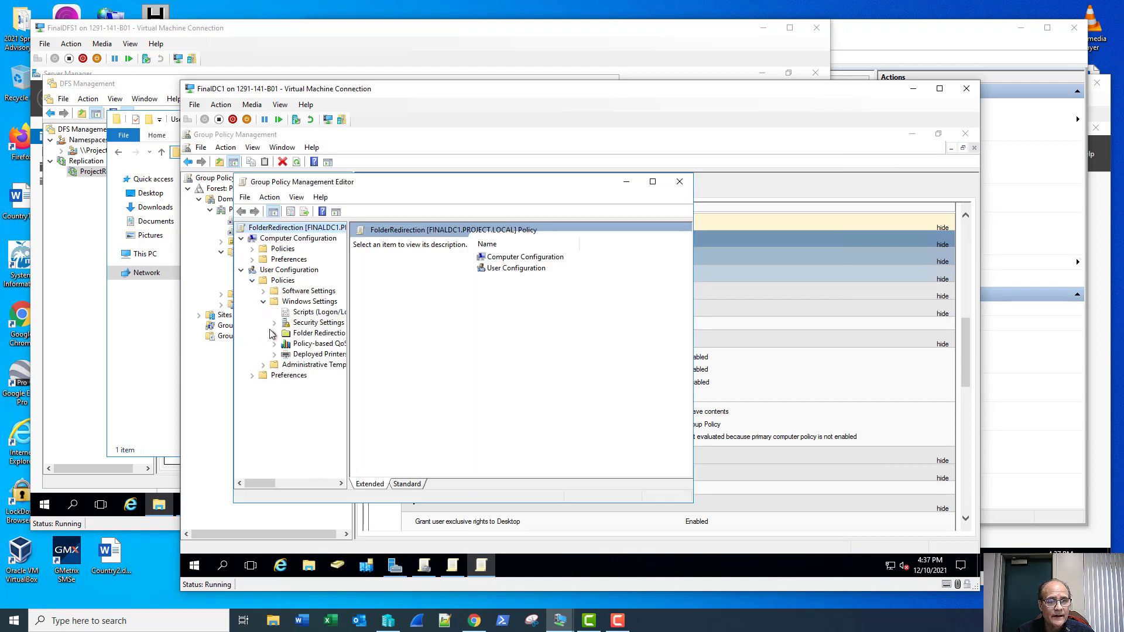
{"action": "left_click", "coordinate": [273, 333]}
{"action": "left_click", "coordinate": [322, 344]}
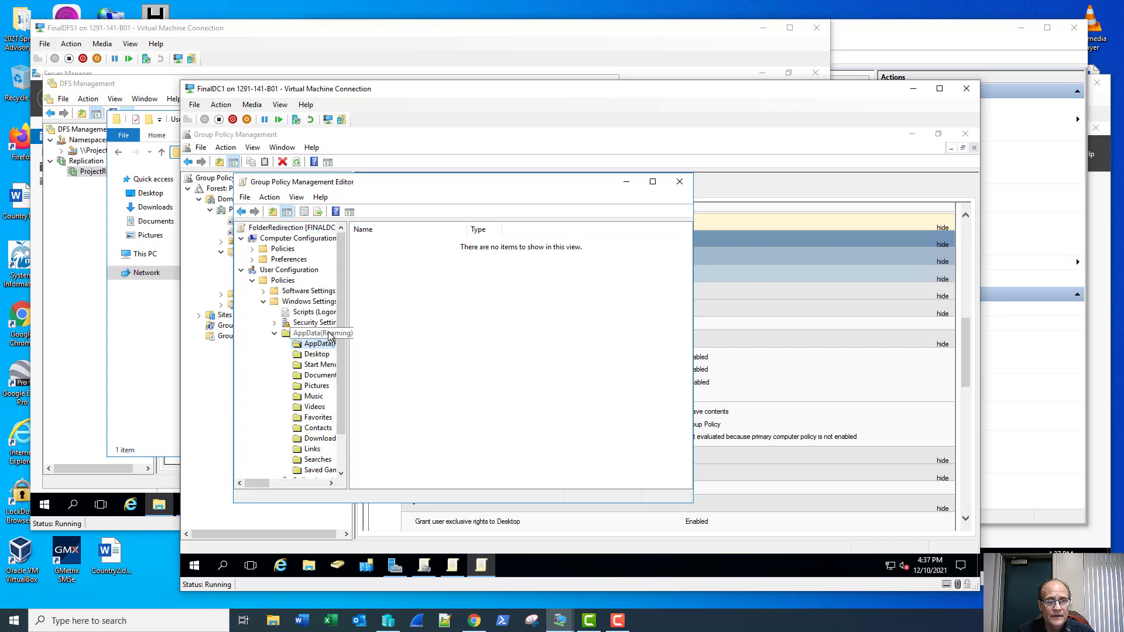
Step: Append \UserShare to the AppData(Roaming) root path and accept the compatibility warning
{"action": "right_click", "coordinate": [328, 345]}
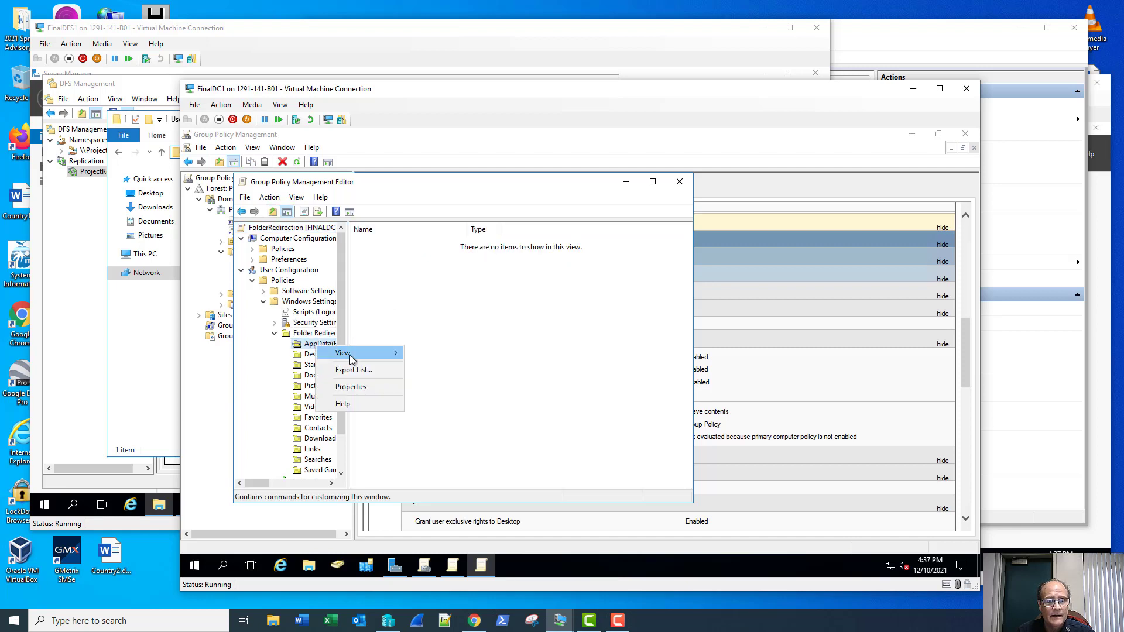
{"action": "left_click", "coordinate": [353, 387]}
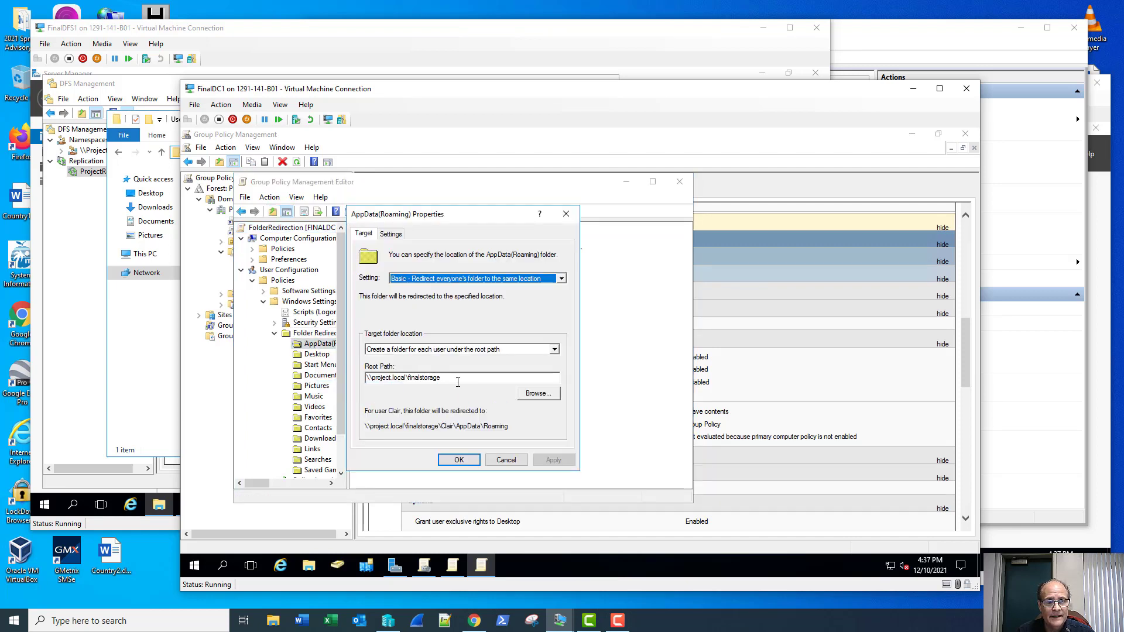
{"action": "left_click", "coordinate": [458, 379]}
{"action": "type", "text": "\\UserShare"}
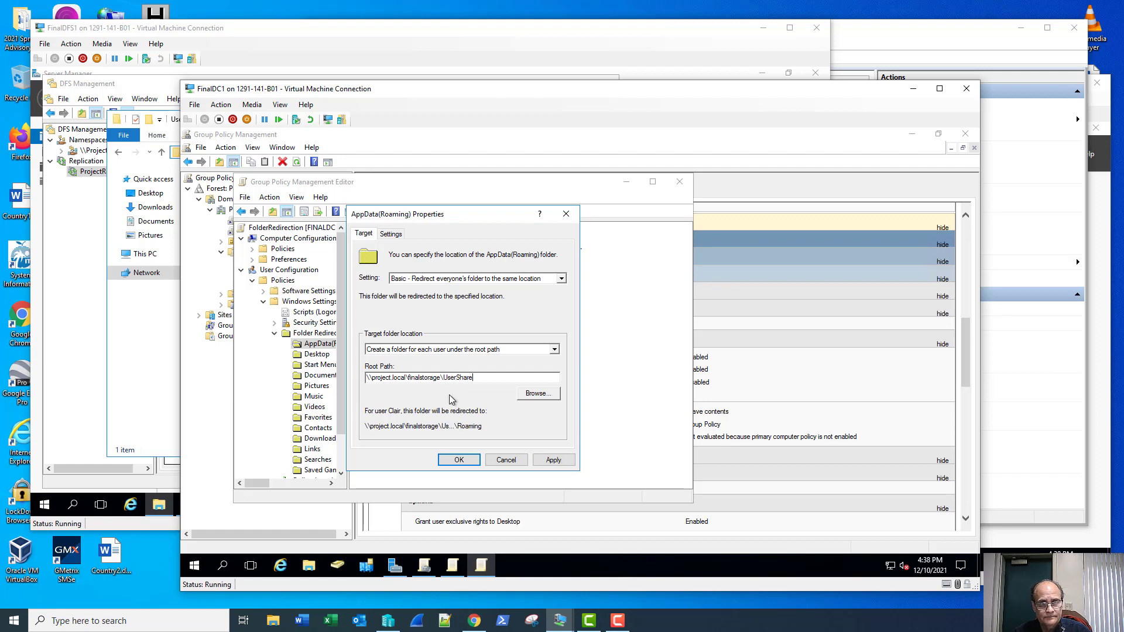
{"action": "left_click", "coordinate": [461, 463]}
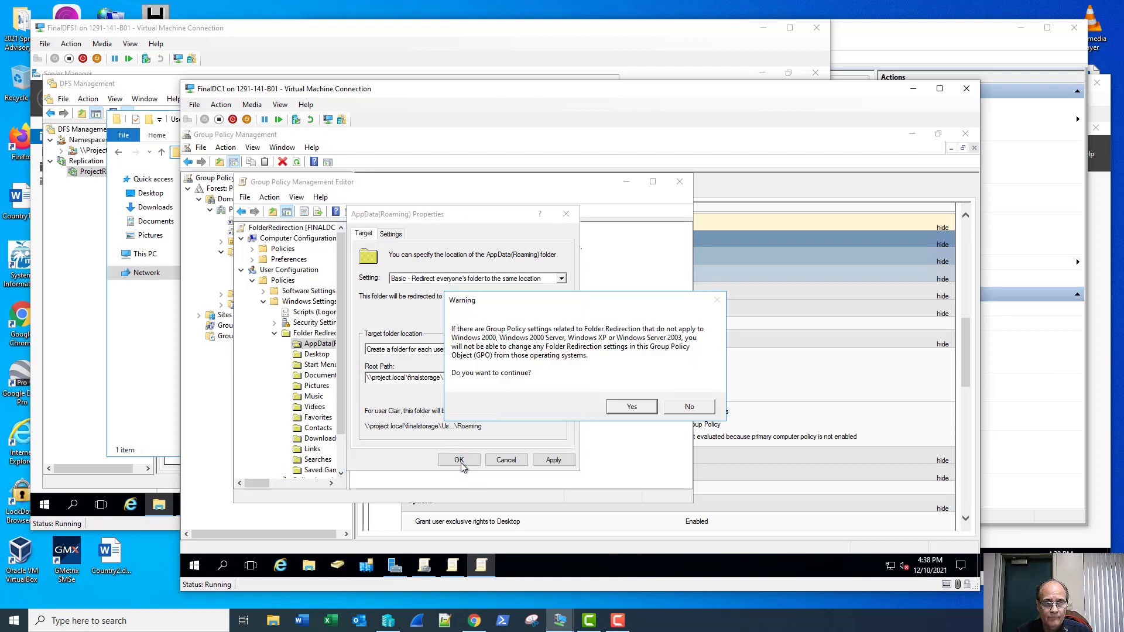
{"action": "left_click", "coordinate": [619, 409]}
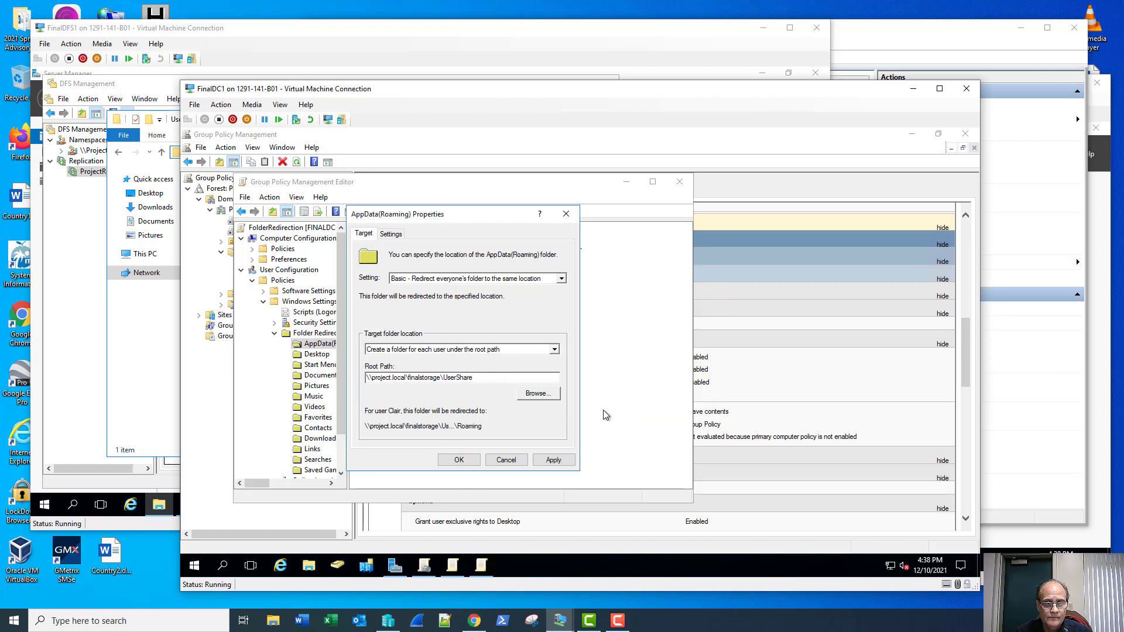
Step: Append \UserShare to the Desktop redirection root path and accept the warning
{"action": "right_click", "coordinate": [315, 355]}
{"action": "left_click", "coordinate": [347, 363]}
{"action": "left_click", "coordinate": [444, 377]}
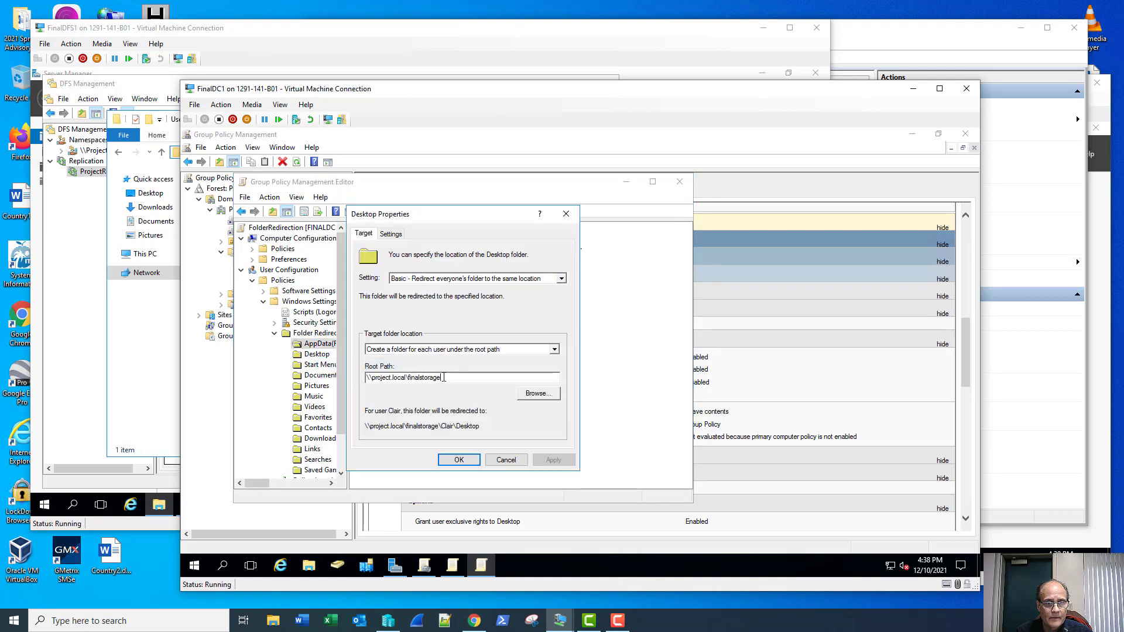
{"action": "type", "text": "\\UserShare"}
{"action": "left_click", "coordinate": [457, 460]}
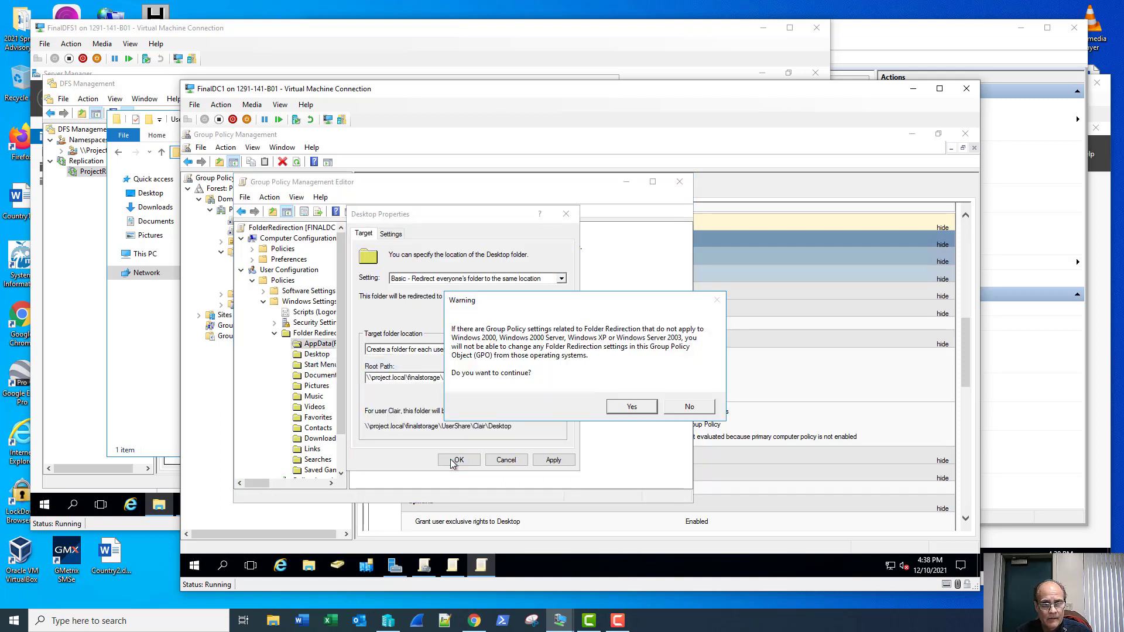
{"action": "left_click", "coordinate": [634, 405]}
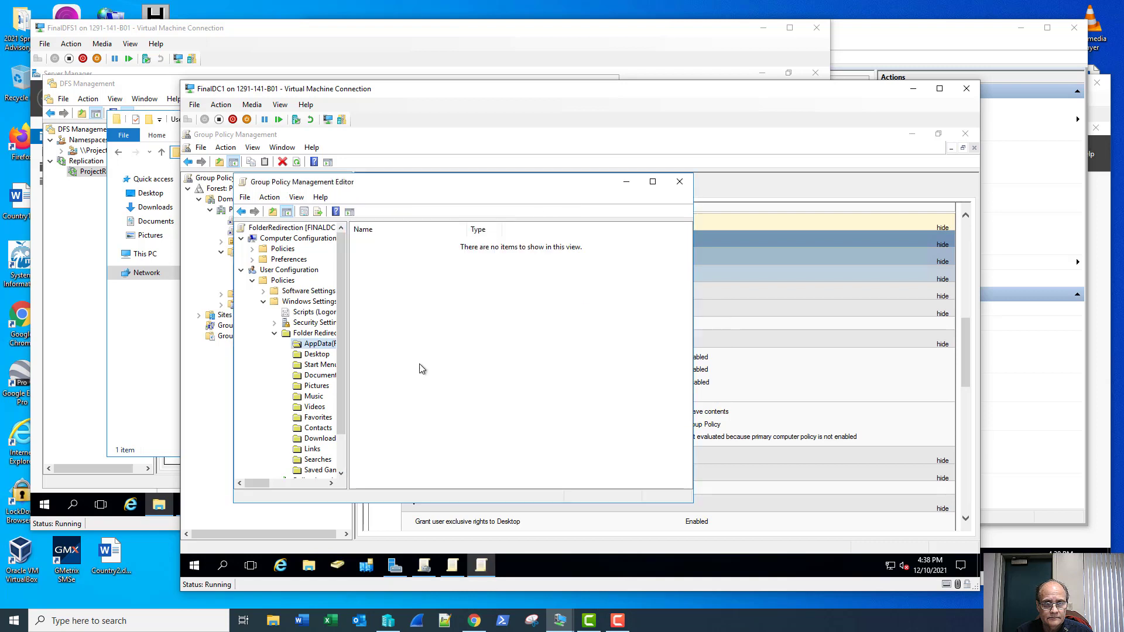
{"action": "left_click", "coordinate": [311, 356]}
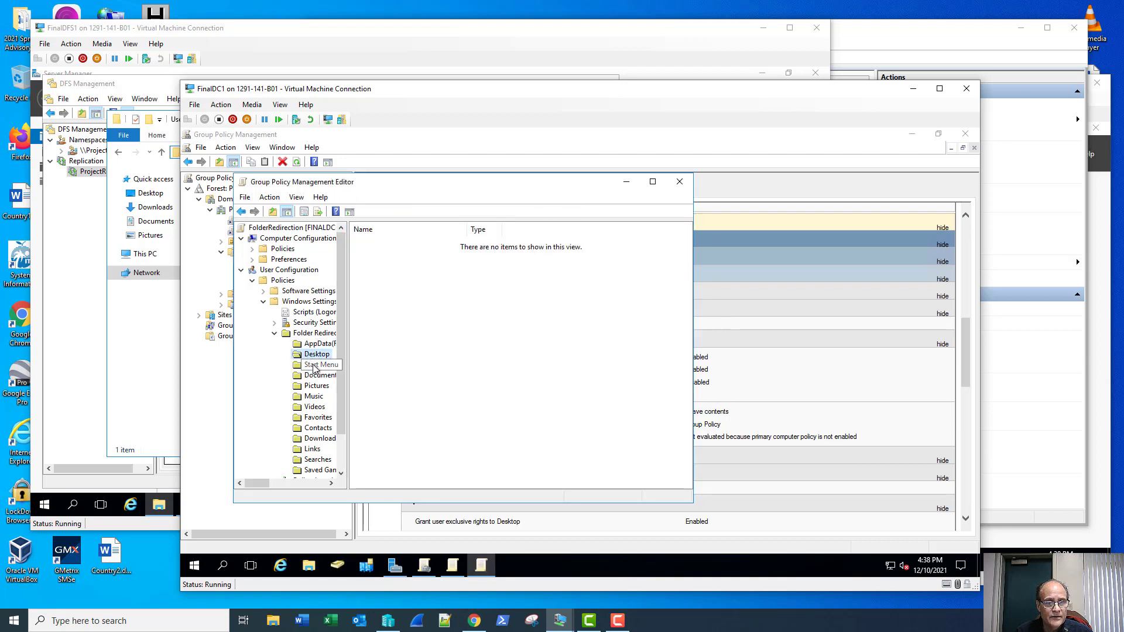
Step: Append \UserShare to the Documents redirection root path and accept the warning
{"action": "right_click", "coordinate": [311, 376]}
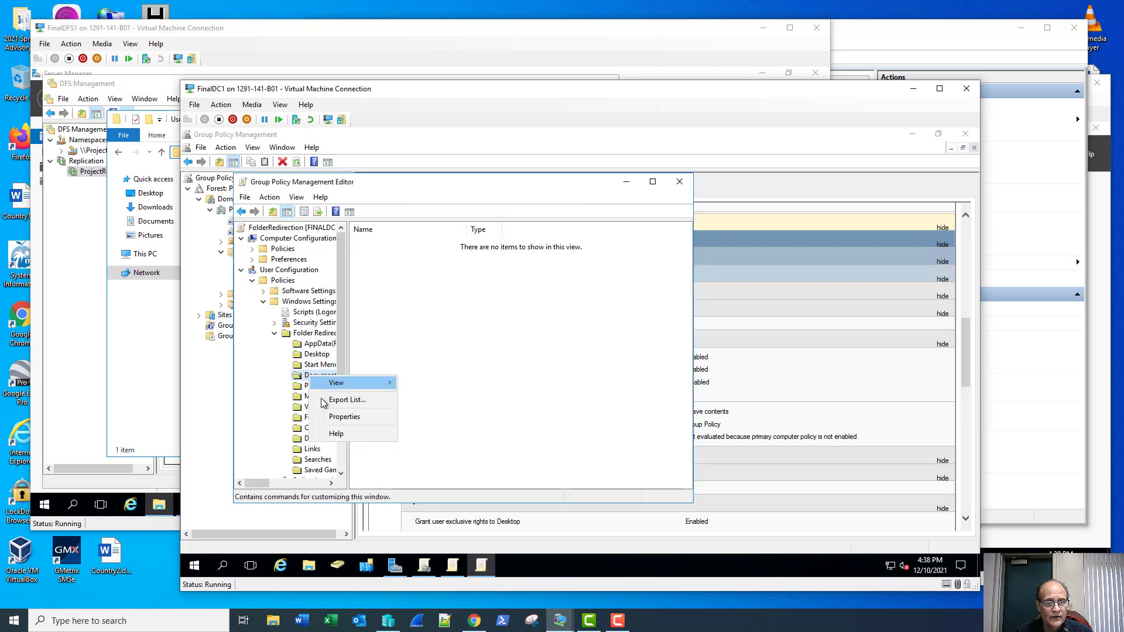
{"action": "left_click", "coordinate": [344, 417]}
{"action": "type", "text": "\\UserShare"}
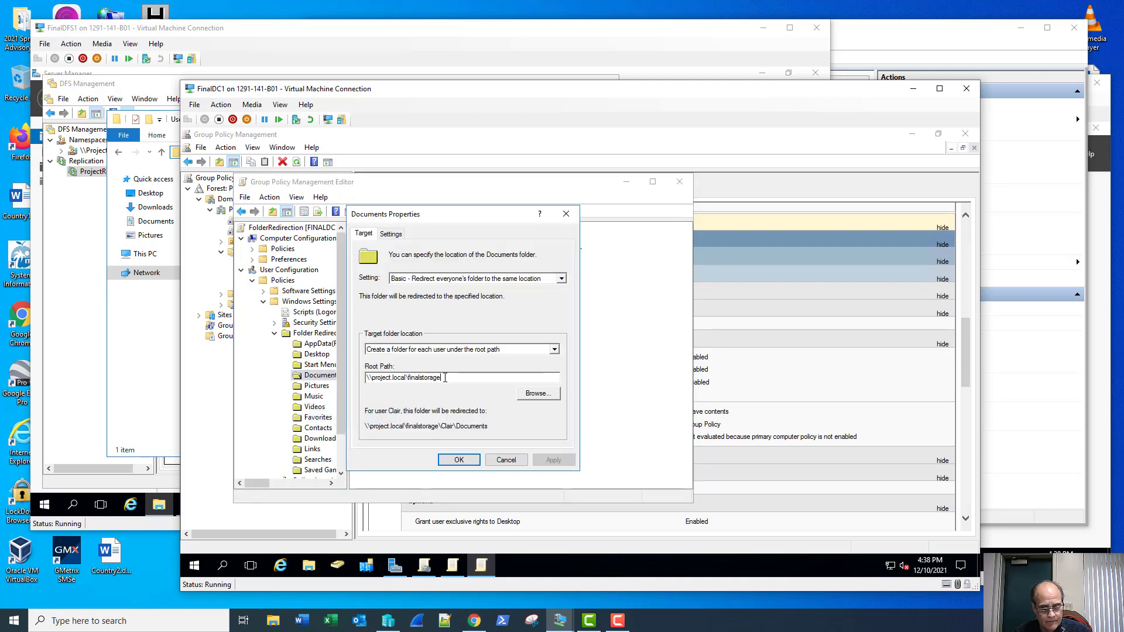
{"action": "left_click", "coordinate": [458, 460]}
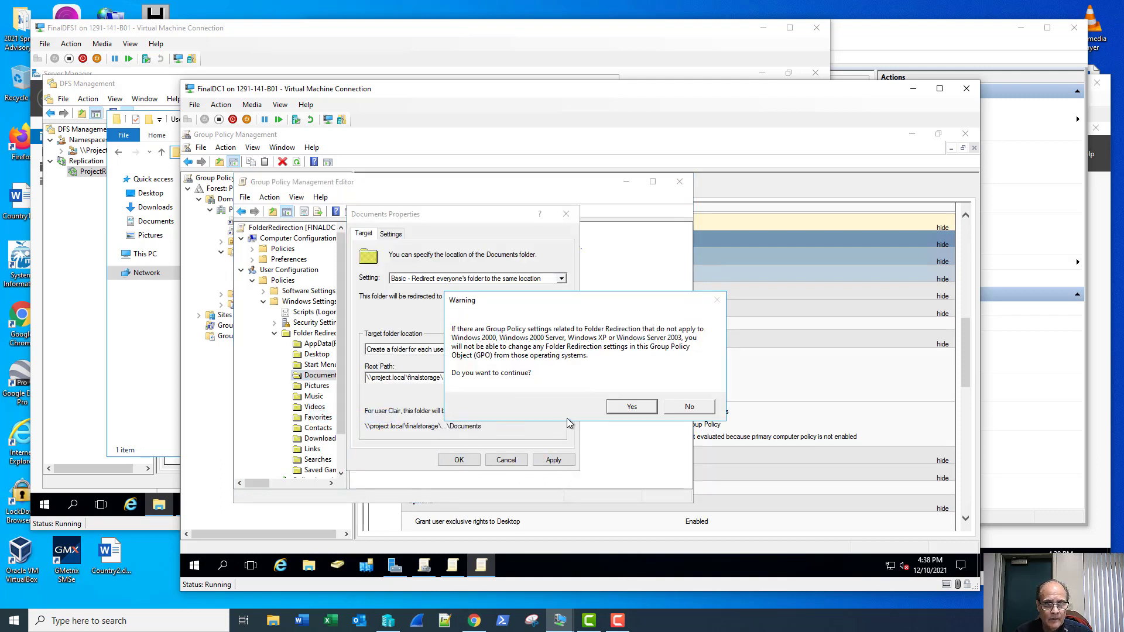
{"action": "left_click", "coordinate": [639, 409]}
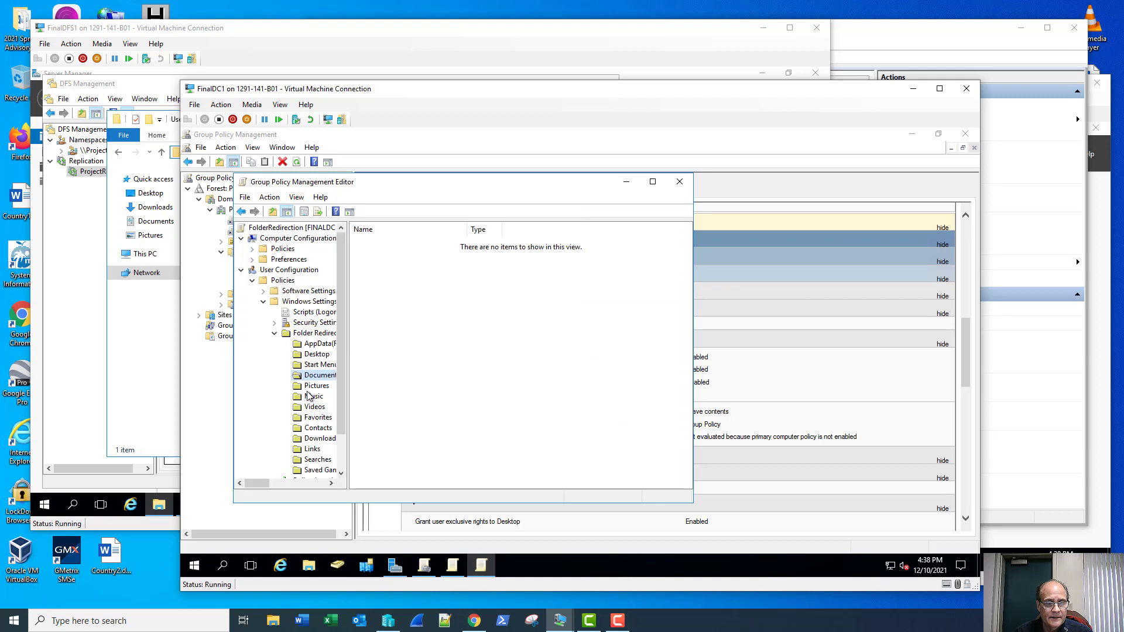
Step: Append \UserShare to the Pictures redirection root path and accept the warning
{"action": "right_click", "coordinate": [324, 388]}
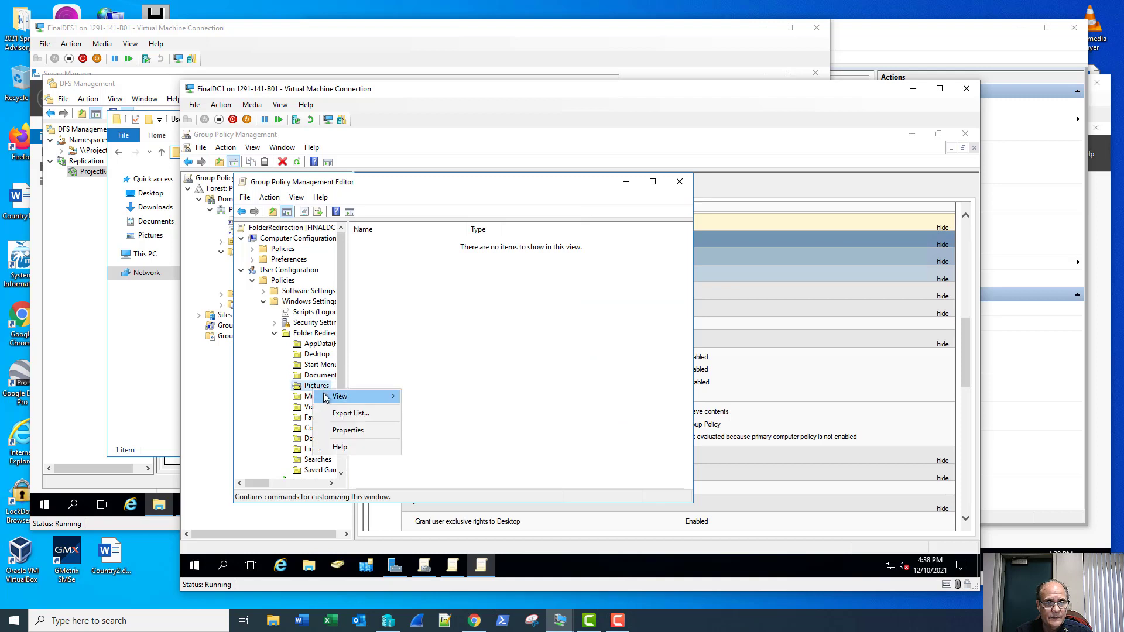
{"action": "left_click", "coordinate": [346, 429]}
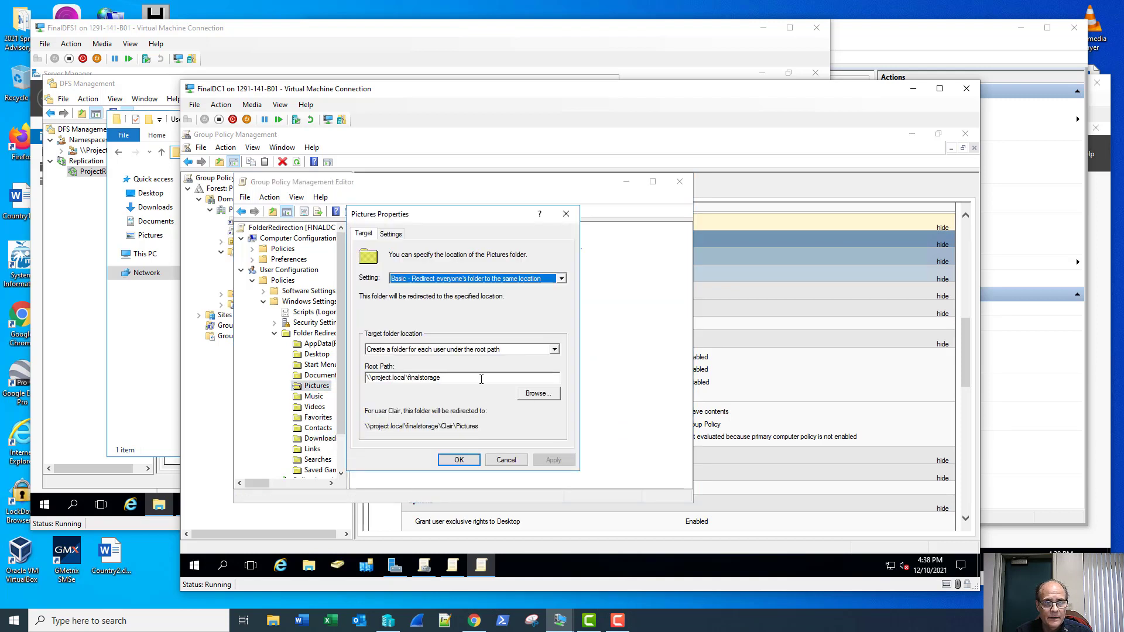
{"action": "left_click", "coordinate": [481, 377]}
{"action": "type", "text": "\\UserShare"}
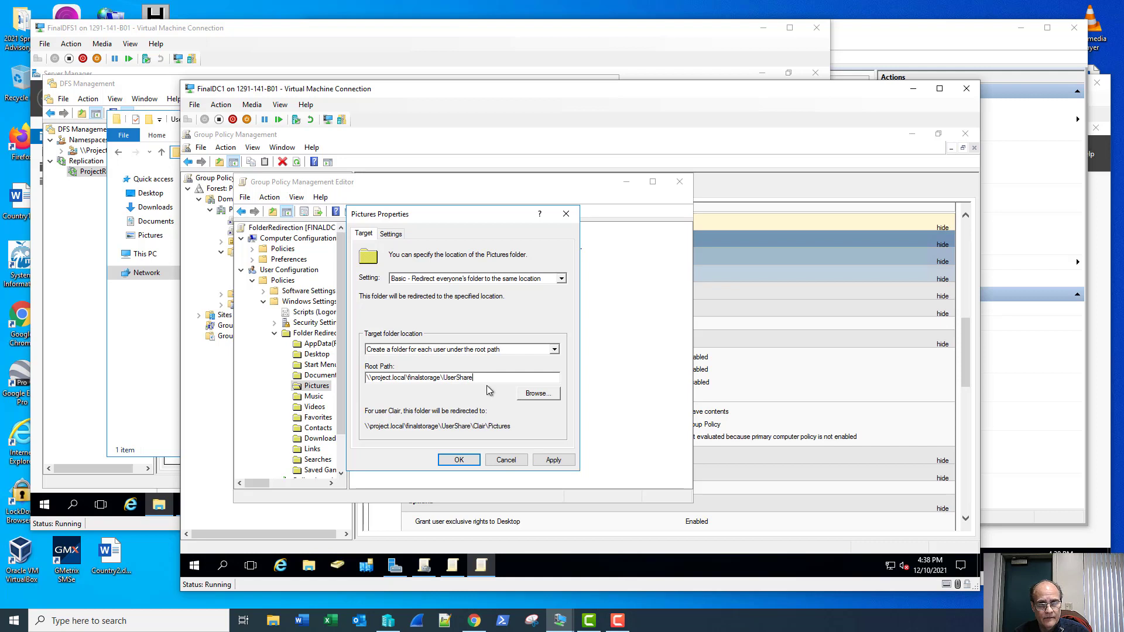
{"action": "left_click", "coordinate": [459, 460]}
{"action": "left_click", "coordinate": [632, 406]}
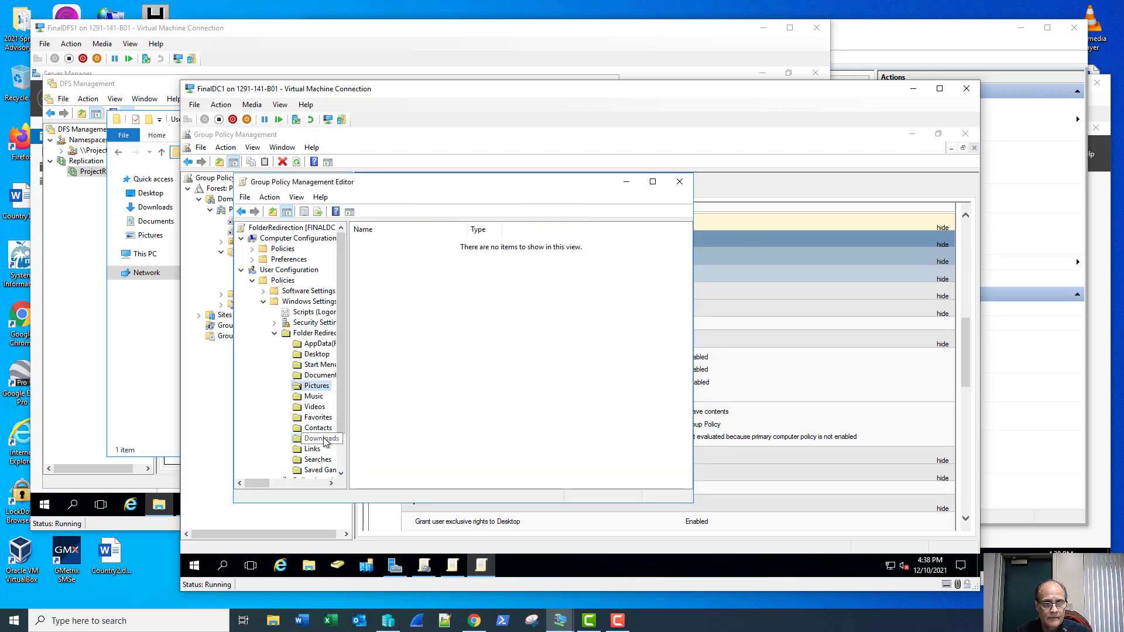
Step: Append \UserShare to the Downloads root path, accept the warning, and close the editor
{"action": "right_click", "coordinate": [315, 438]}
{"action": "left_click", "coordinate": [363, 479]}
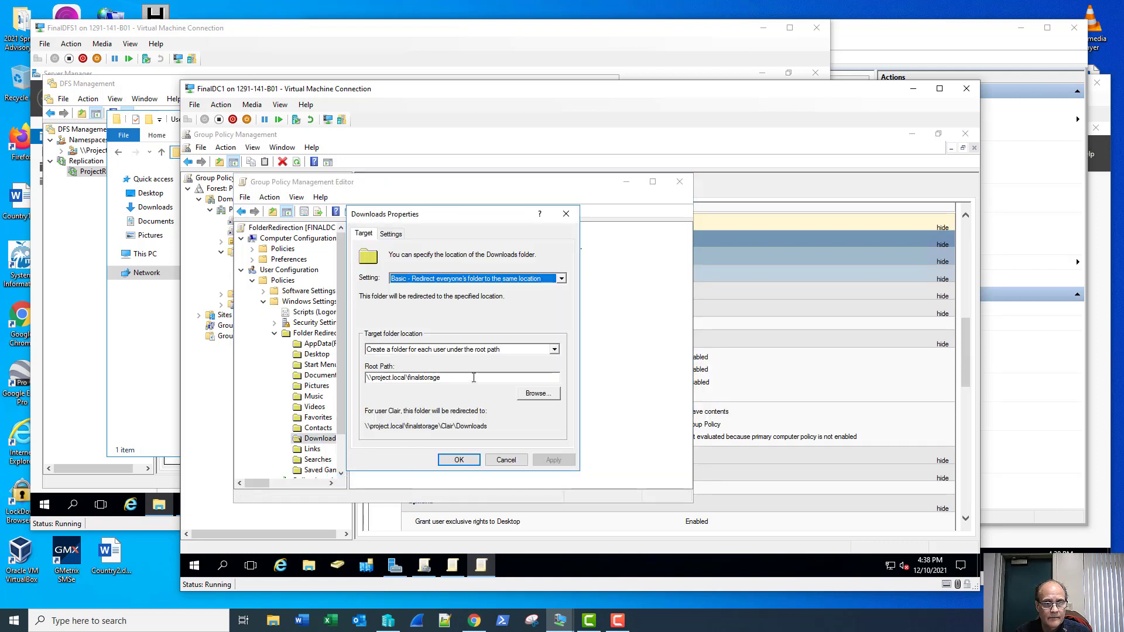
{"action": "left_click", "coordinate": [474, 377]}
{"action": "type", "text": "\\UserShare"}
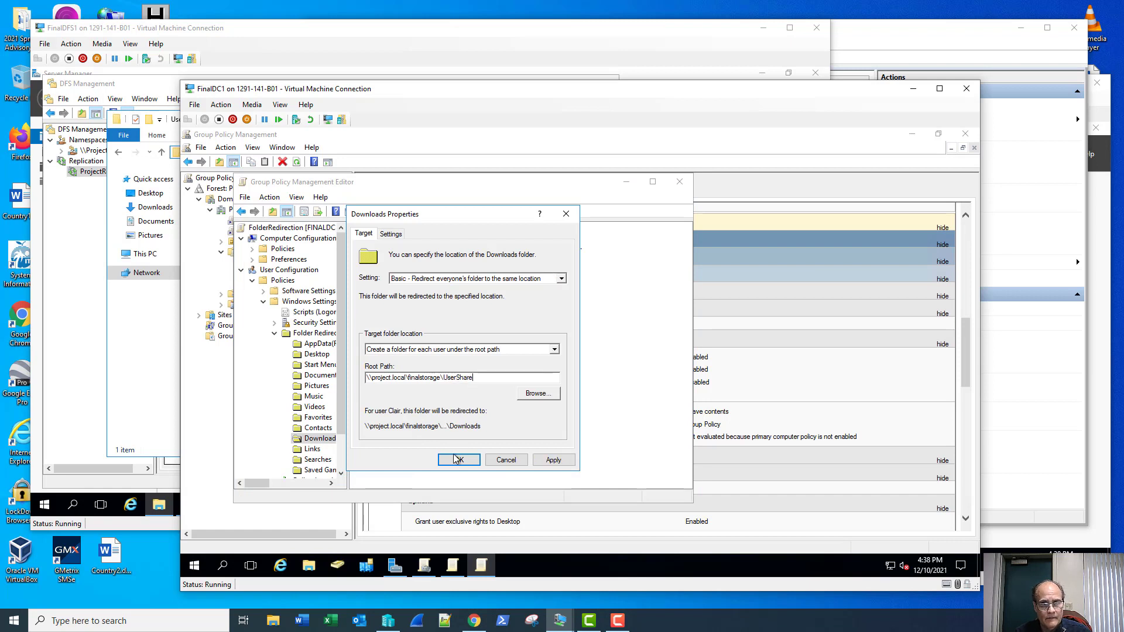
{"action": "left_click", "coordinate": [459, 460]}
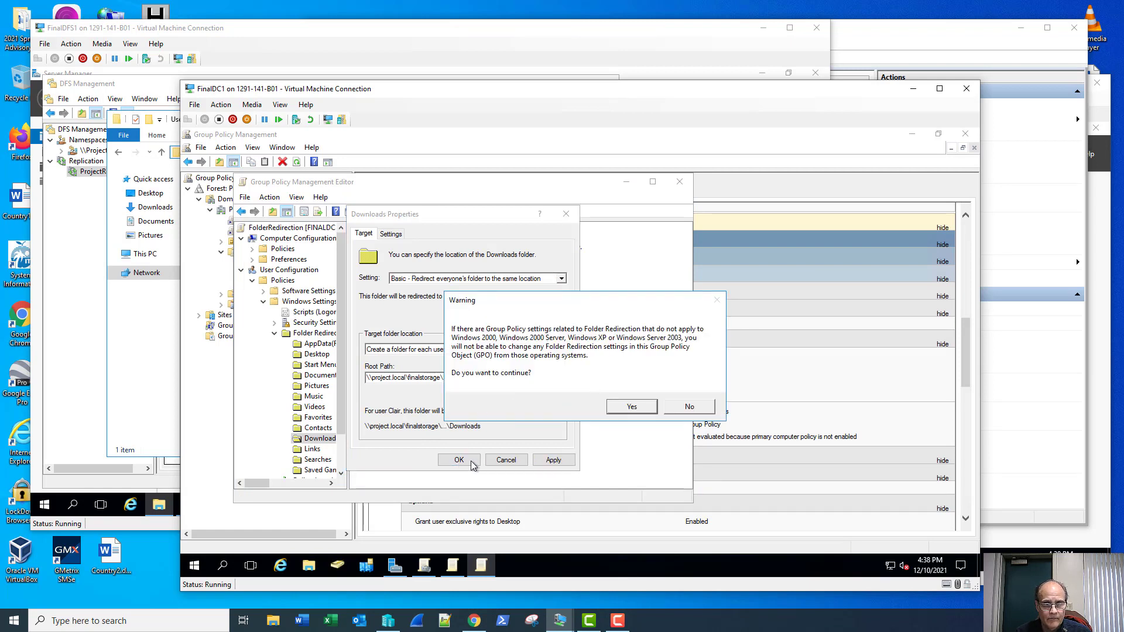
{"action": "left_click", "coordinate": [632, 407]}
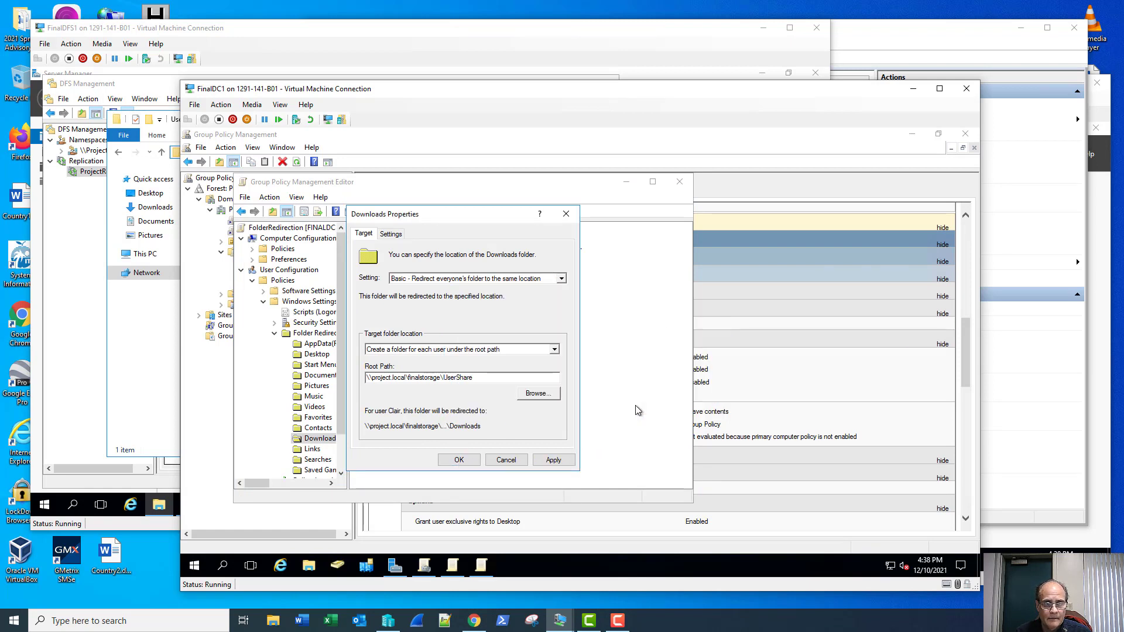
{"action": "left_click", "coordinate": [679, 181]}
Step: Run gpupdate /force in Command Prompt on the file server and answer Y to log off
{"action": "left_click", "coordinate": [153, 363]}
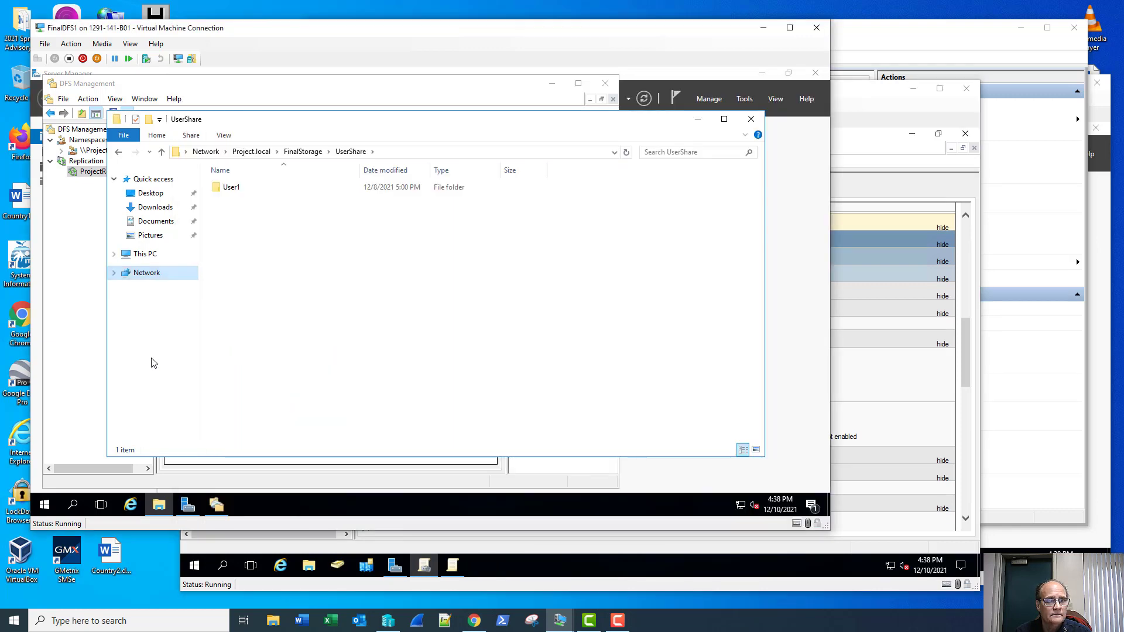
{"action": "right_click", "coordinate": [45, 502]}
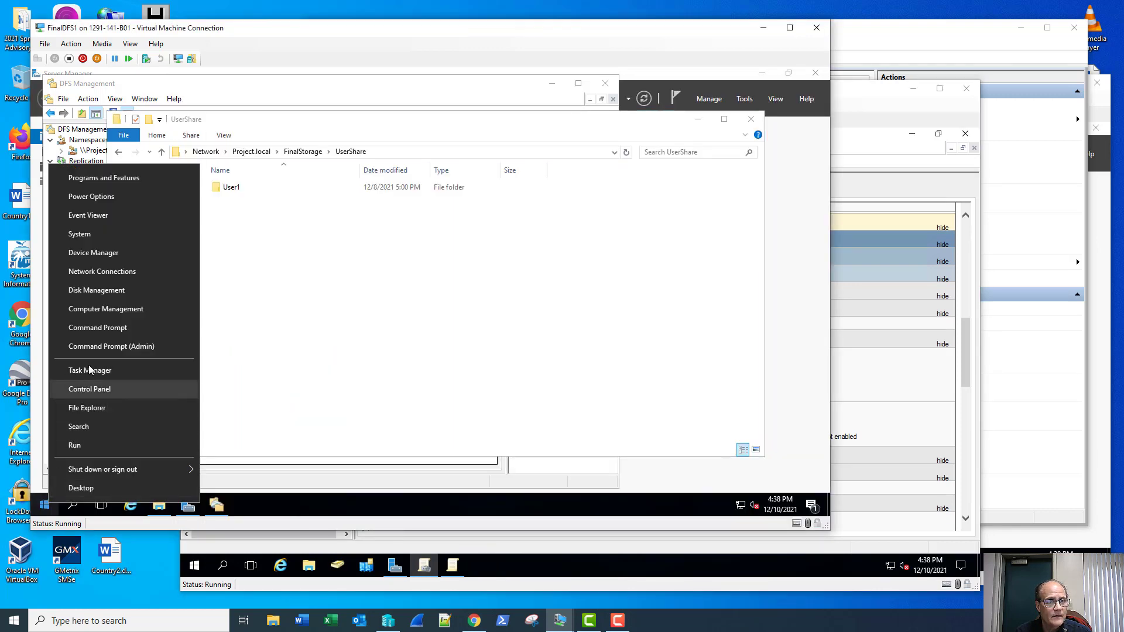
{"action": "left_click", "coordinate": [97, 327]}
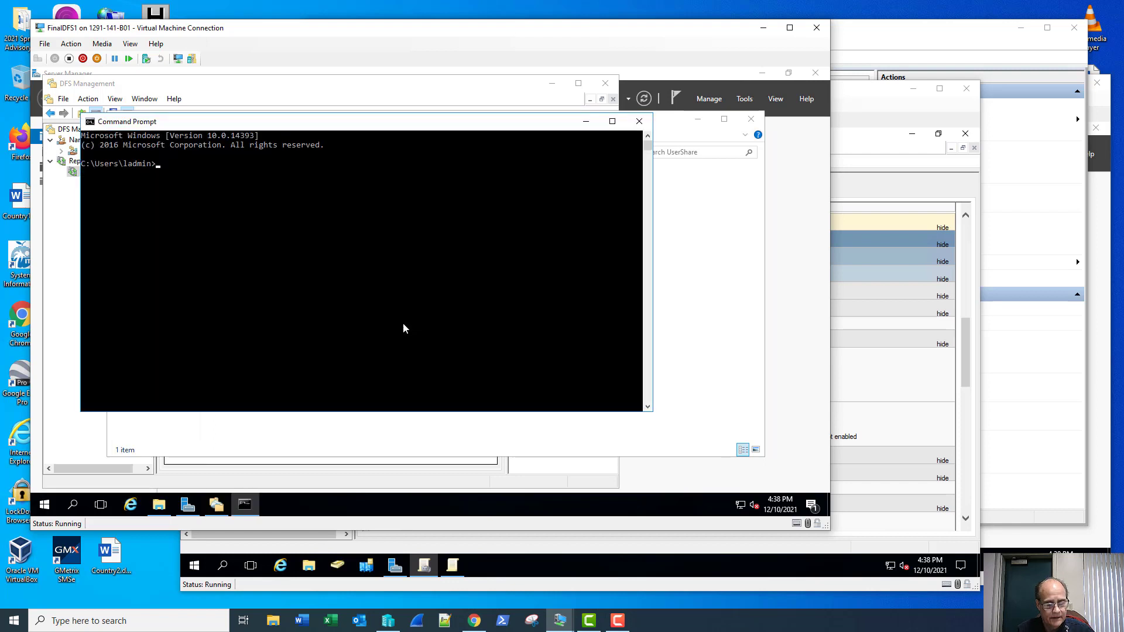
{"action": "type", "text": "gpup"}
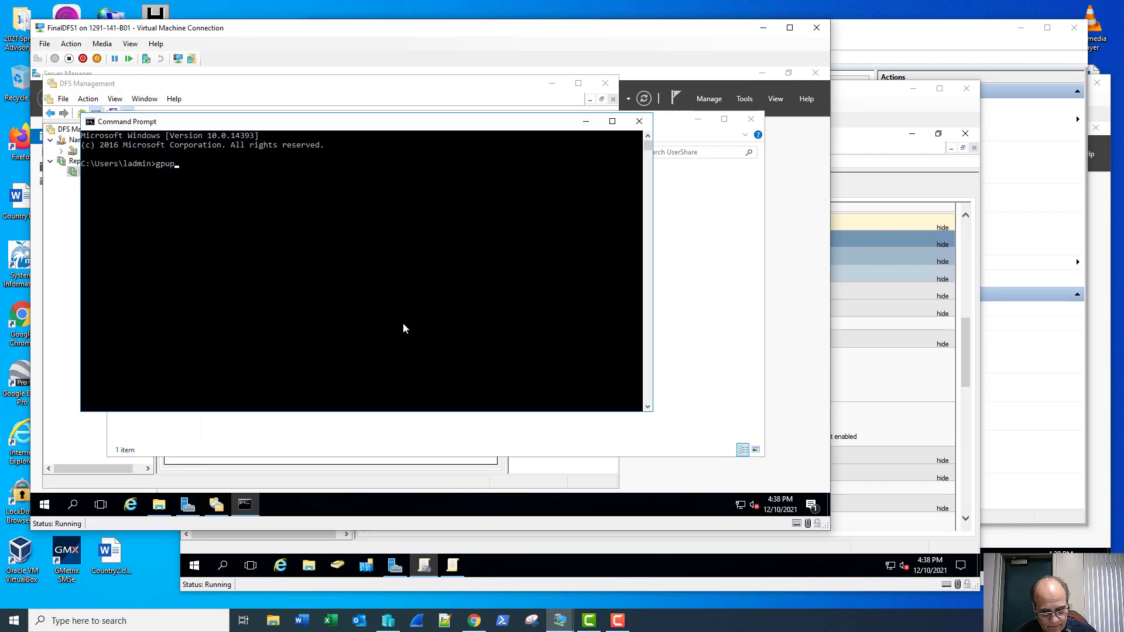
{"action": "type", "text": "date"}
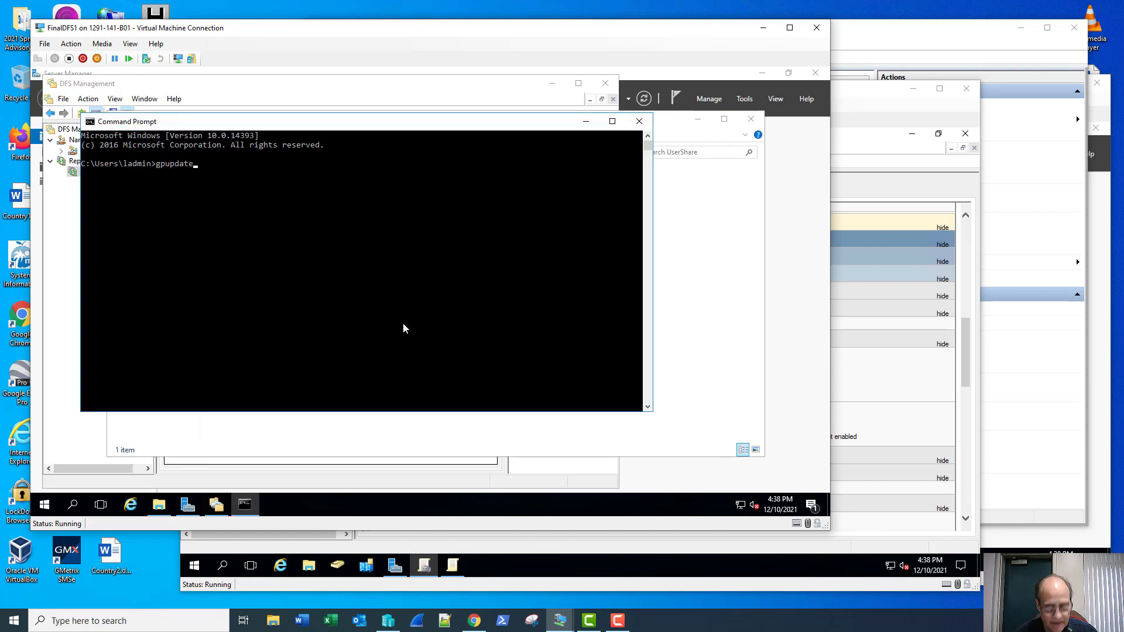
{"action": "type", "text": " /force"}
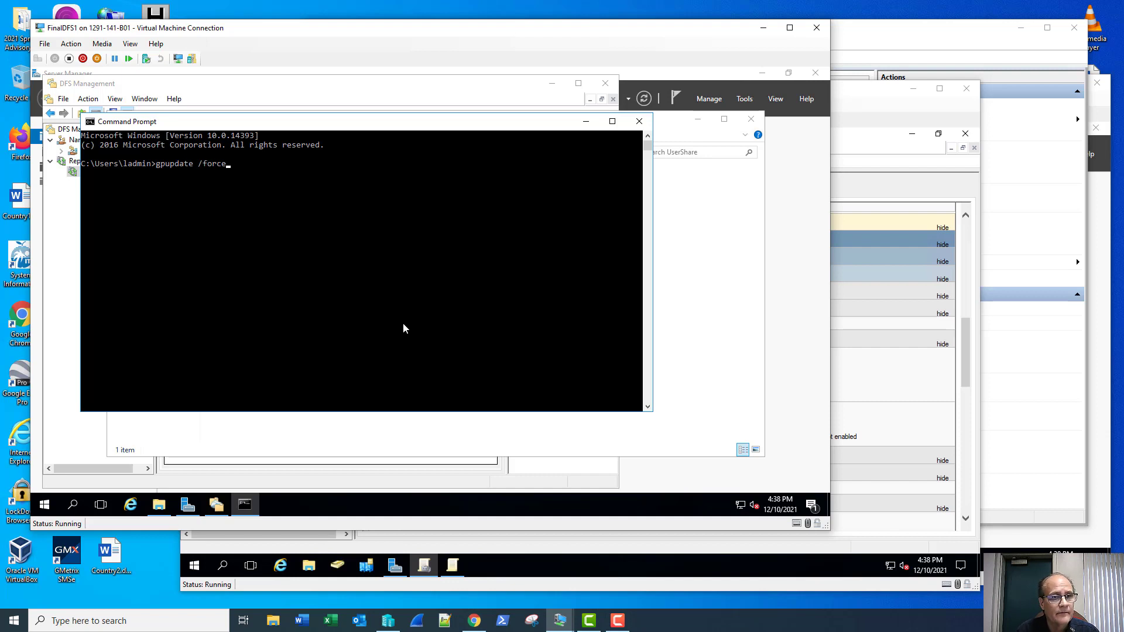
{"action": "key", "text": "Return"}
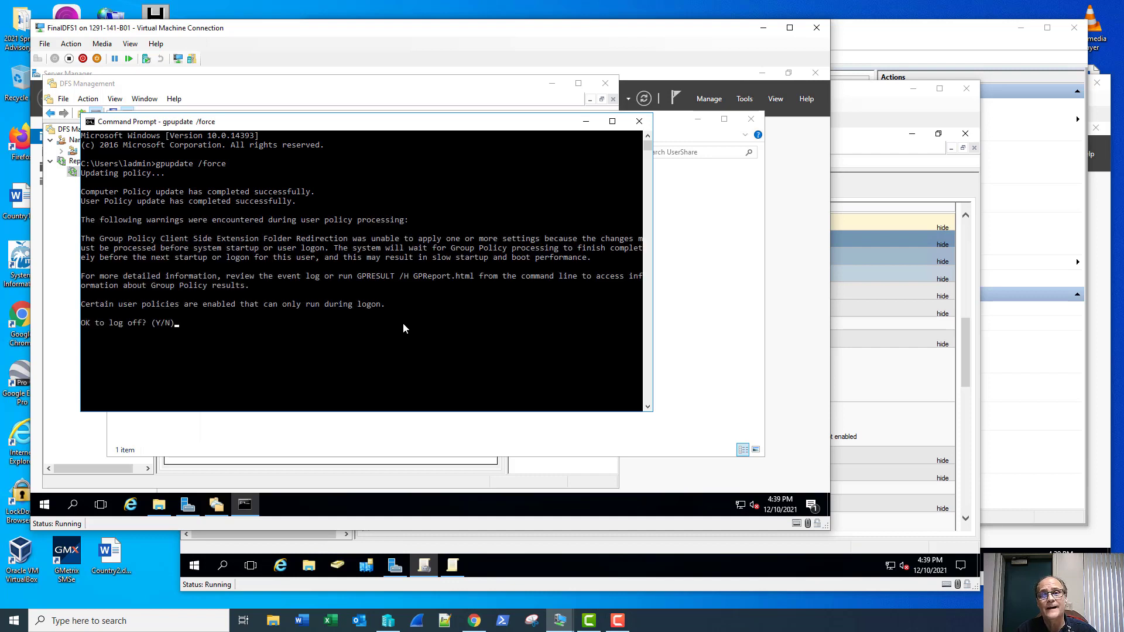
{"action": "type", "text": "y"}
{"action": "key", "text": "Return"}
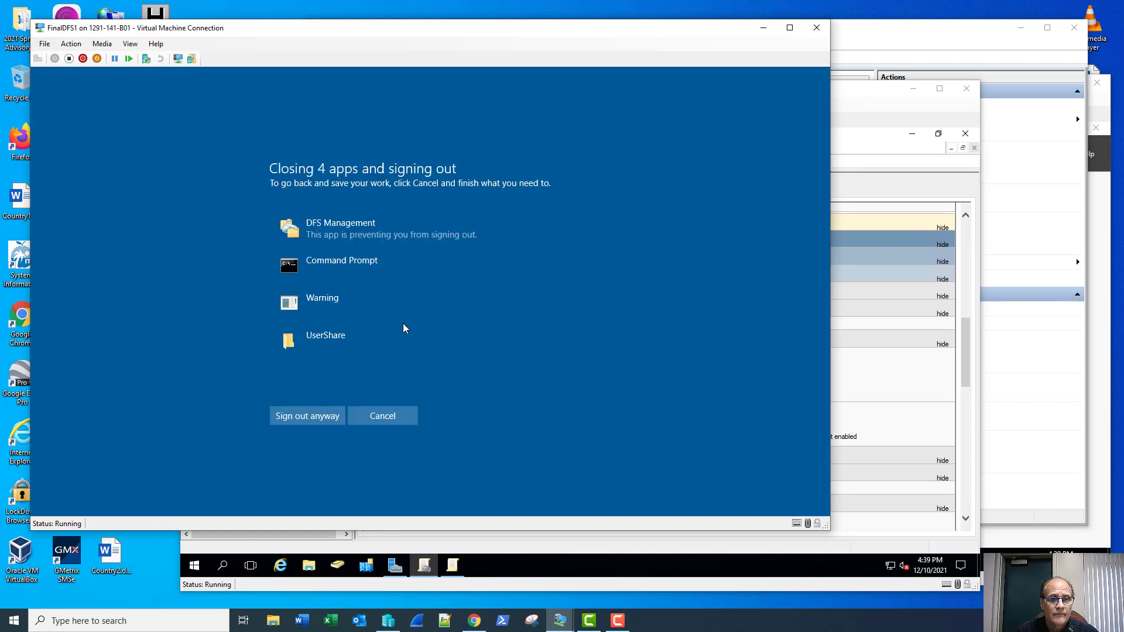
Step: Sign out anyway, then sign back in as the administrator with the account password
{"action": "left_click", "coordinate": [341, 413]}
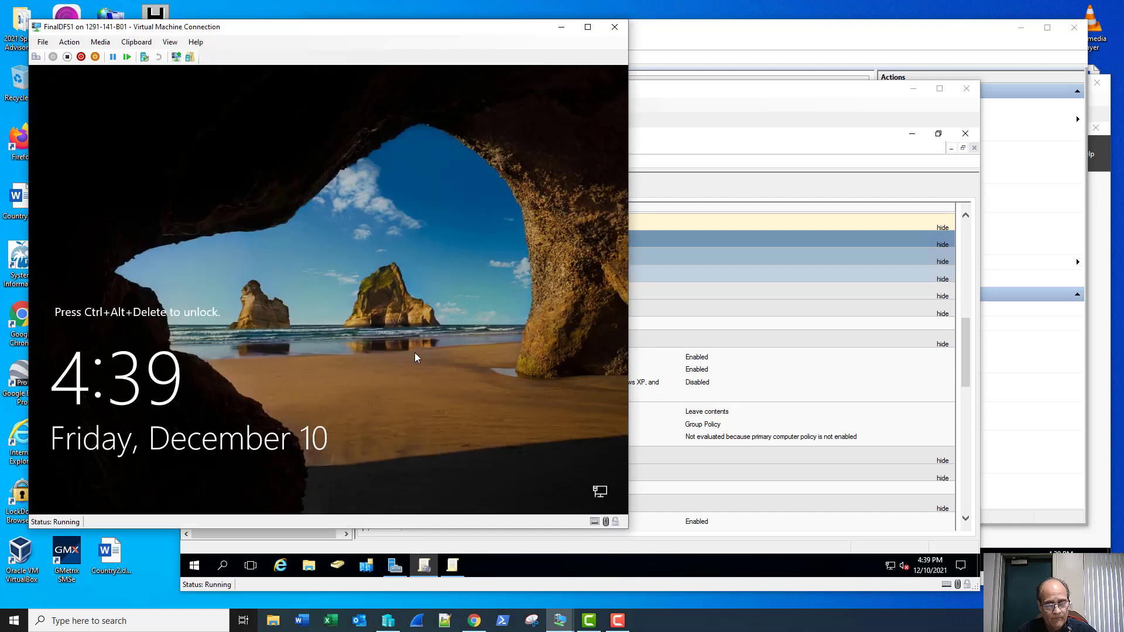
{"action": "left_click", "coordinate": [36, 57]}
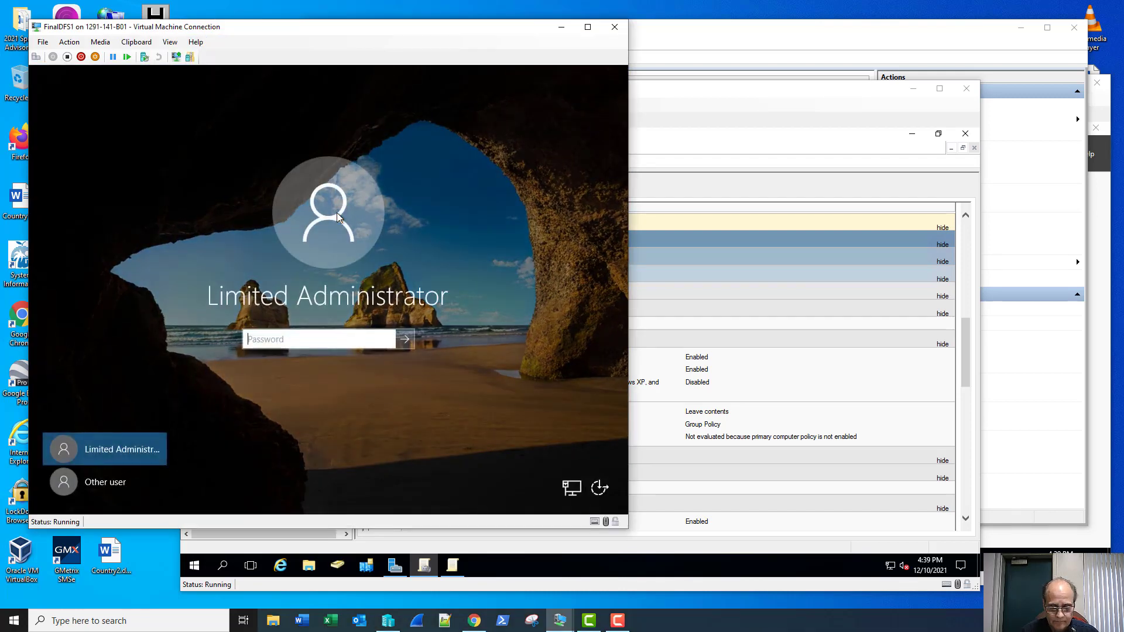
{"action": "type", "text": "Pa$$w0rd"}
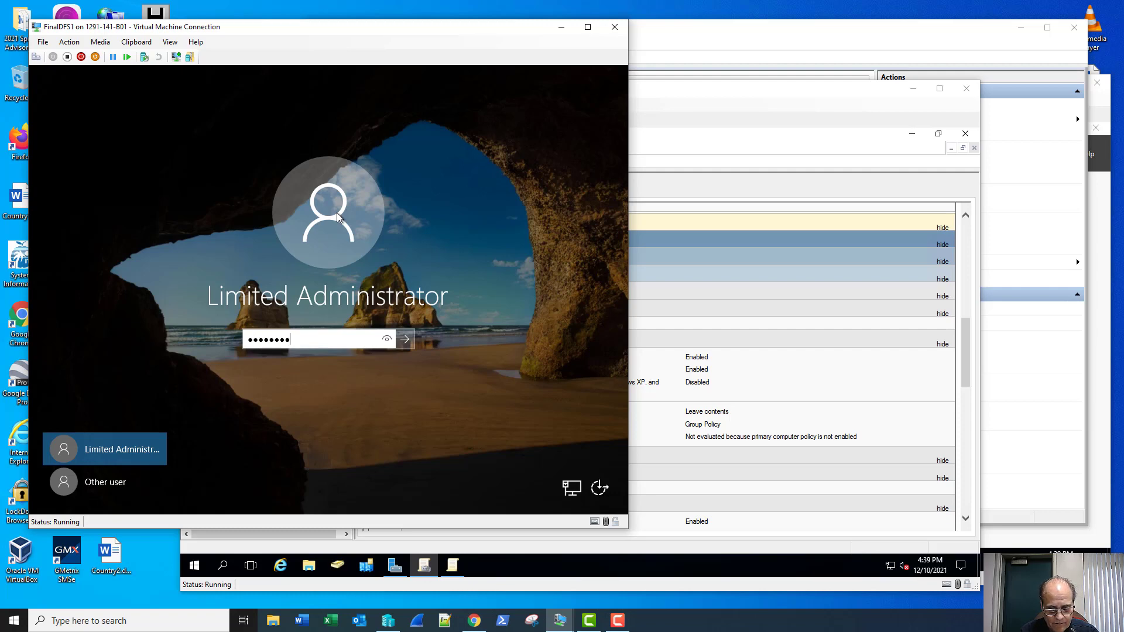
{"action": "key", "text": "Return"}
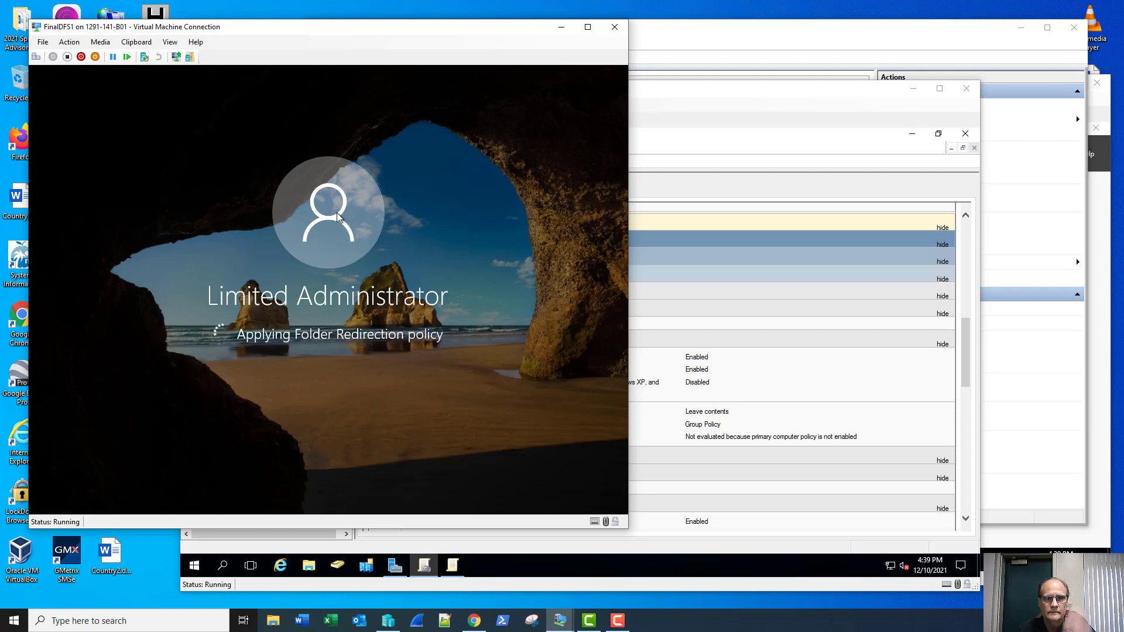
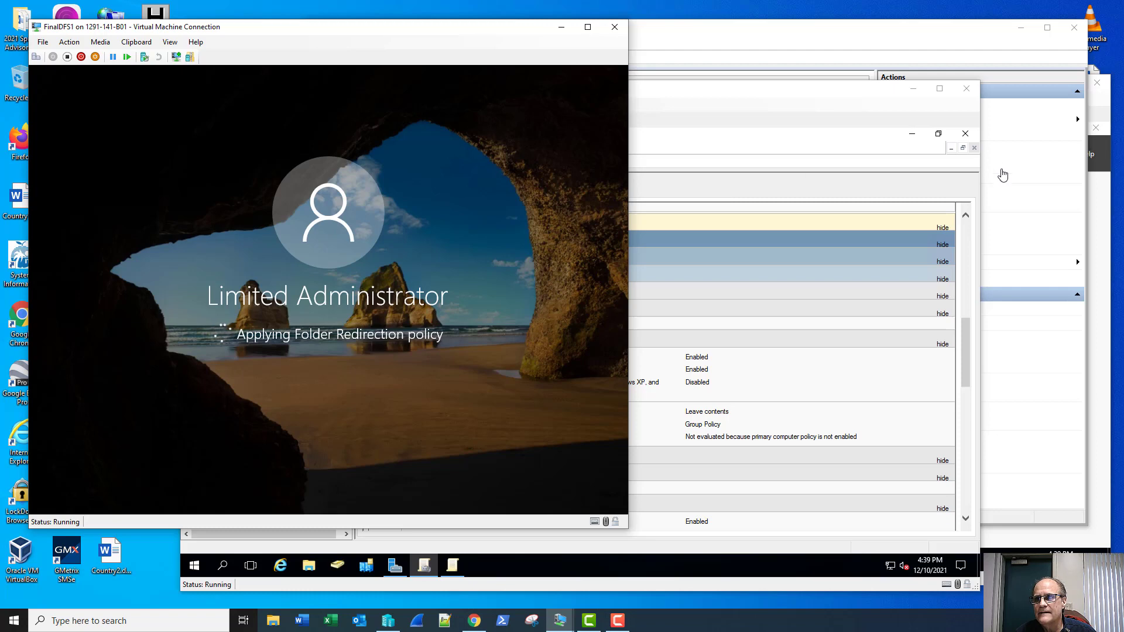
Step: Bring the FinalDFS2 virtual machine window, showing DFS Management, to the front
{"action": "left_click", "coordinate": [1099, 119]}
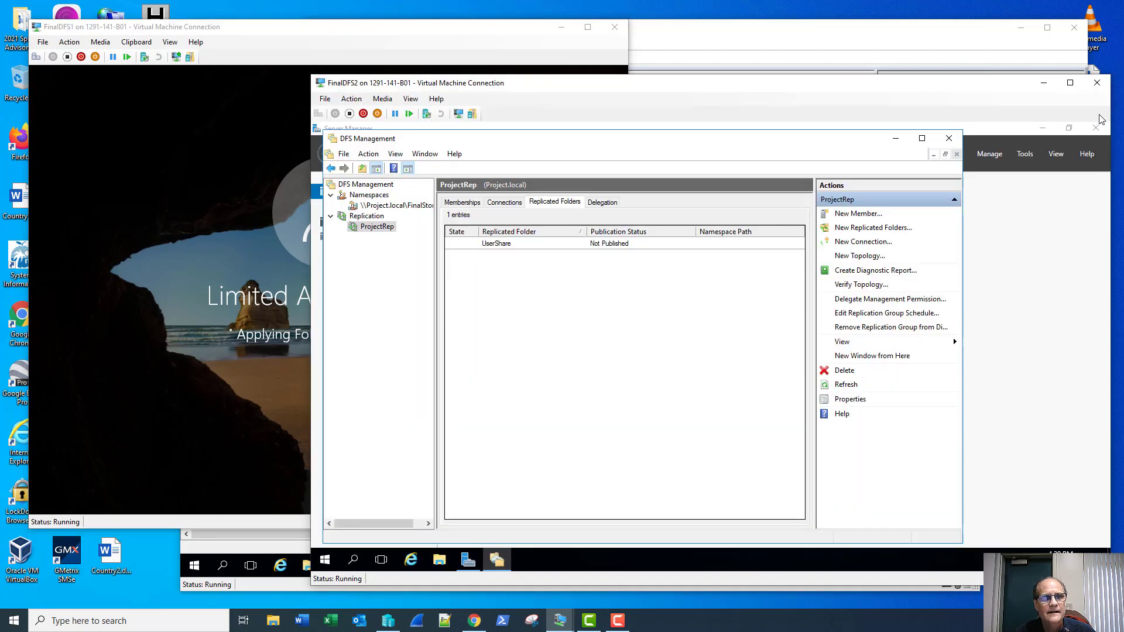
Step: On FinalDFS2, browse to C:\UserShare\ladmin to find AppData, Desktop, Documents, Downloads and Pictures
{"action": "left_click", "coordinate": [439, 560]}
{"action": "left_click", "coordinate": [438, 310]}
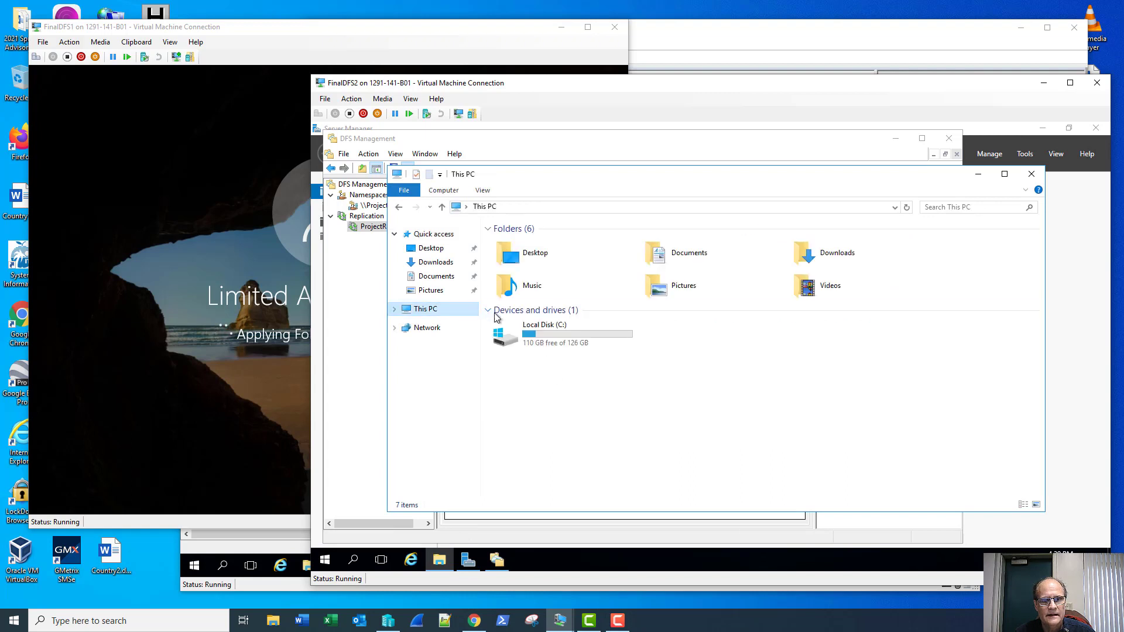
{"action": "double_click", "coordinate": [505, 334]}
{"action": "left_click", "coordinate": [536, 305]}
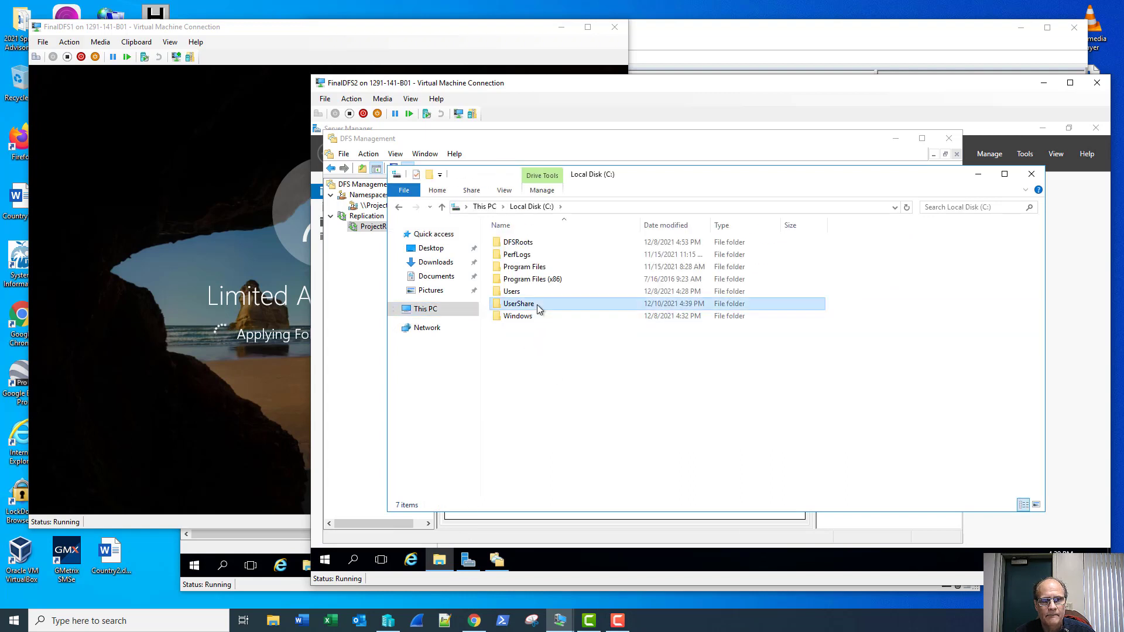
{"action": "double_click", "coordinate": [536, 305]}
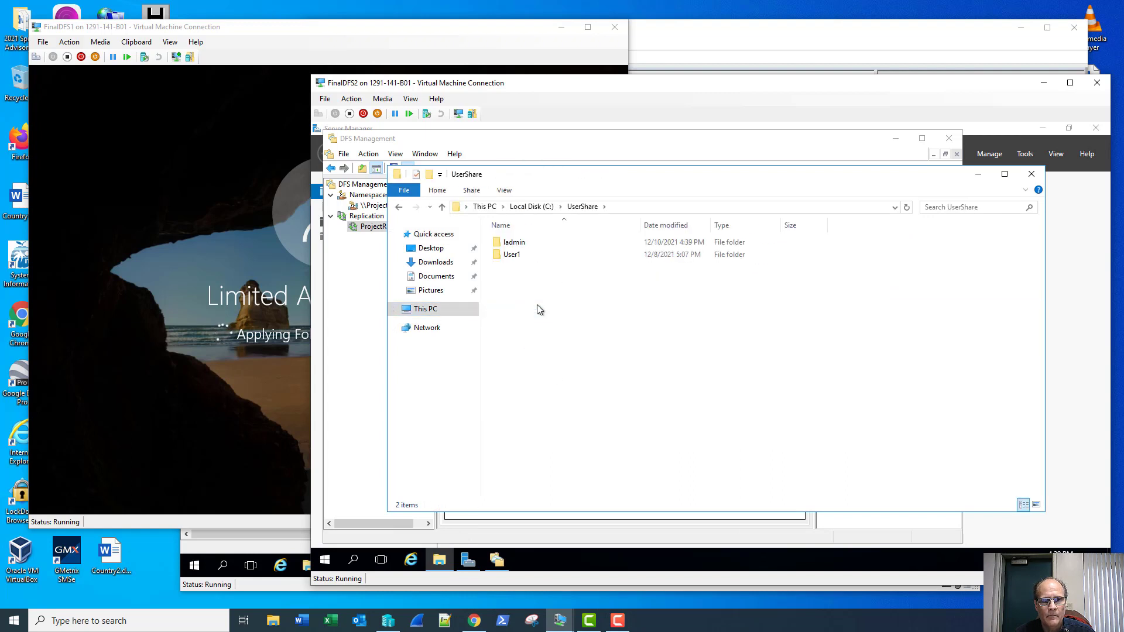
{"action": "double_click", "coordinate": [540, 242]}
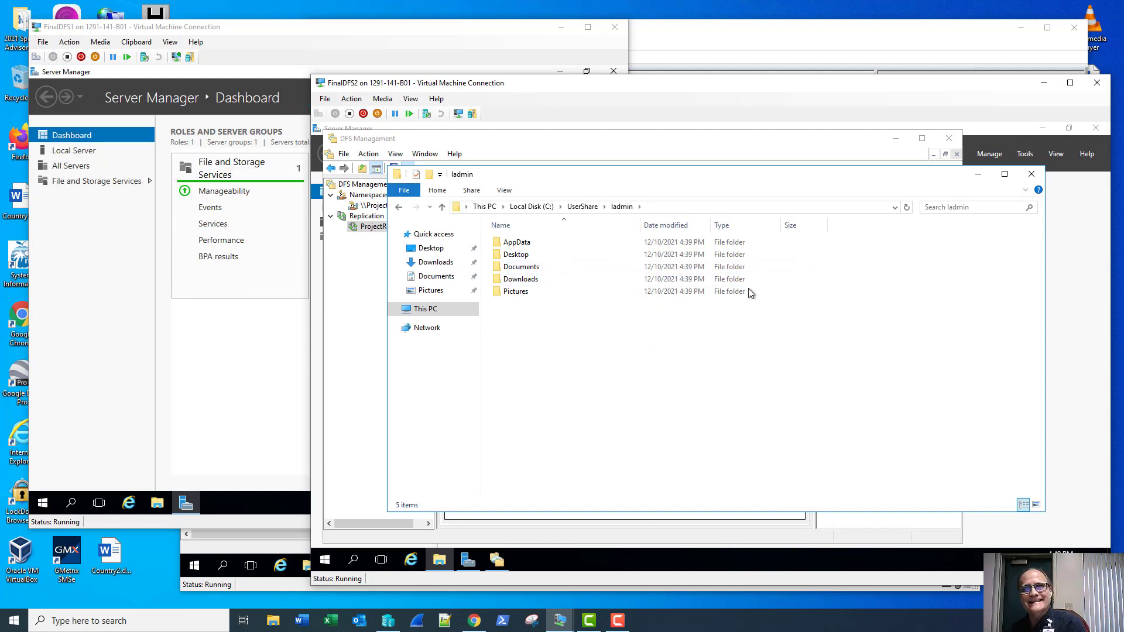
Step: Close Explorer on FinalDFS2, then on FinalDFS1 open C:\UserShare\ladmin to check the redirected folders
{"action": "left_click", "coordinate": [1031, 174]}
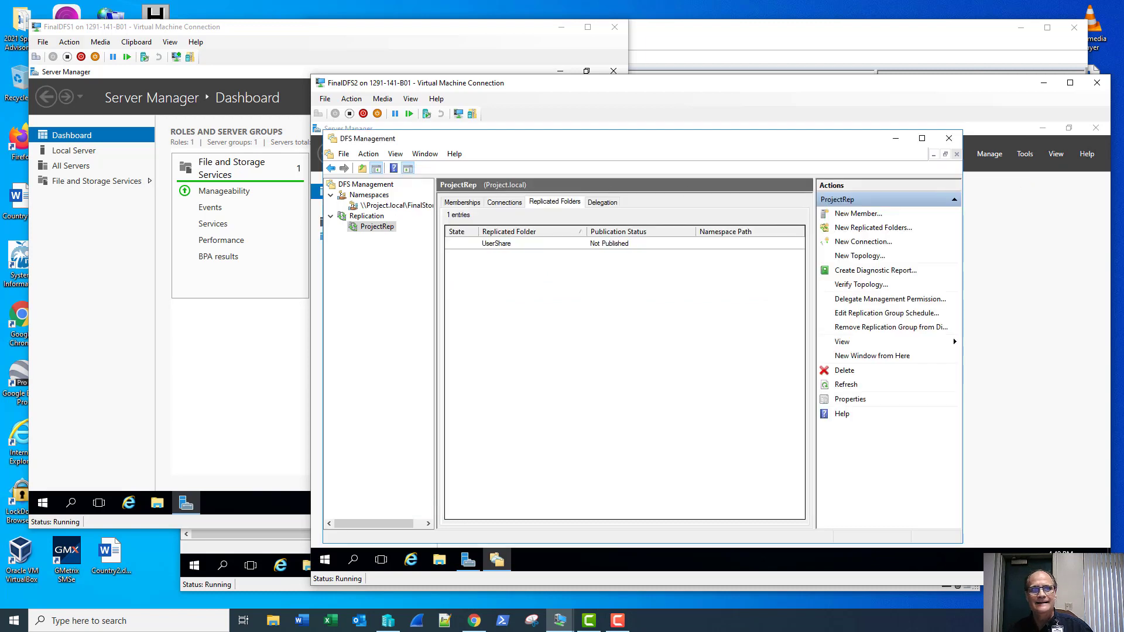
{"action": "left_click", "coordinate": [261, 36]}
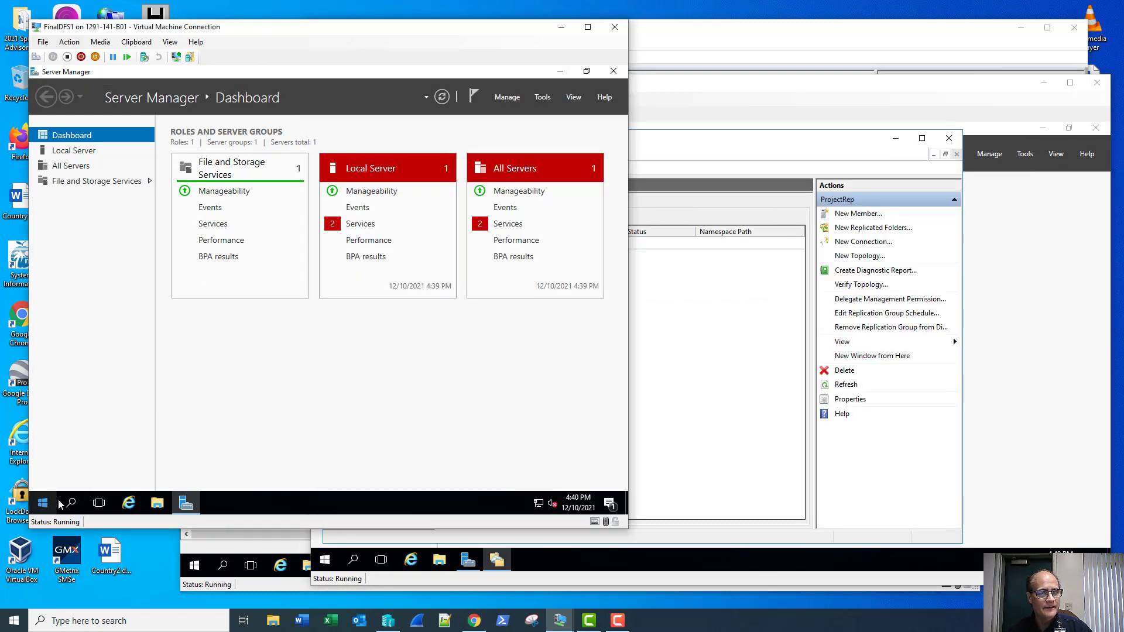
{"action": "left_click", "coordinate": [153, 504]}
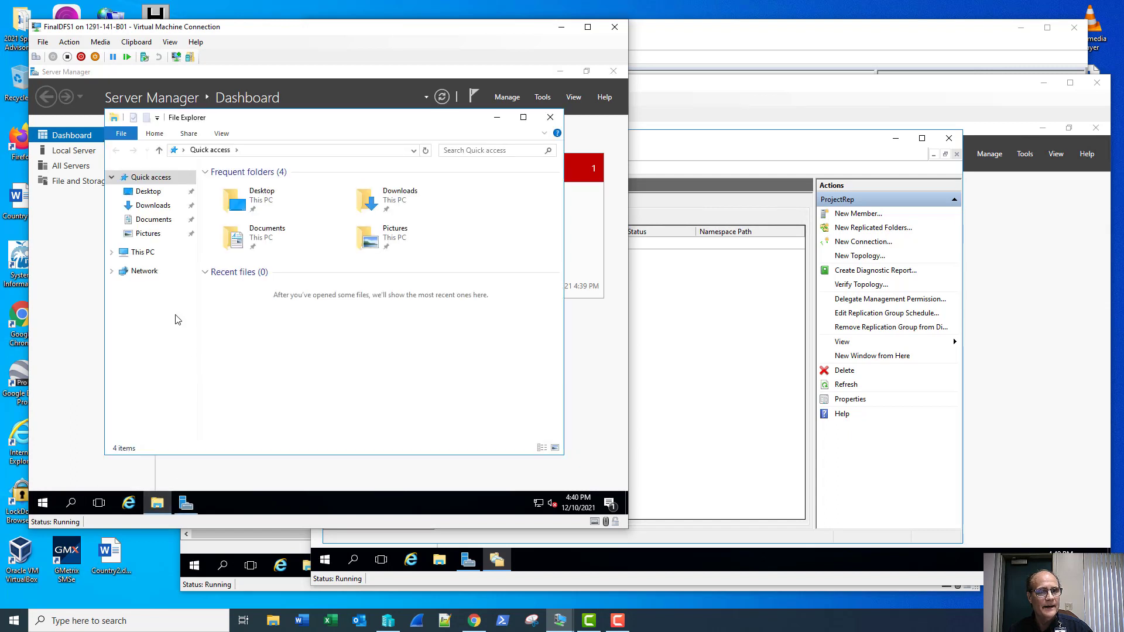
{"action": "left_click", "coordinate": [153, 254]}
{"action": "double_click", "coordinate": [240, 304]}
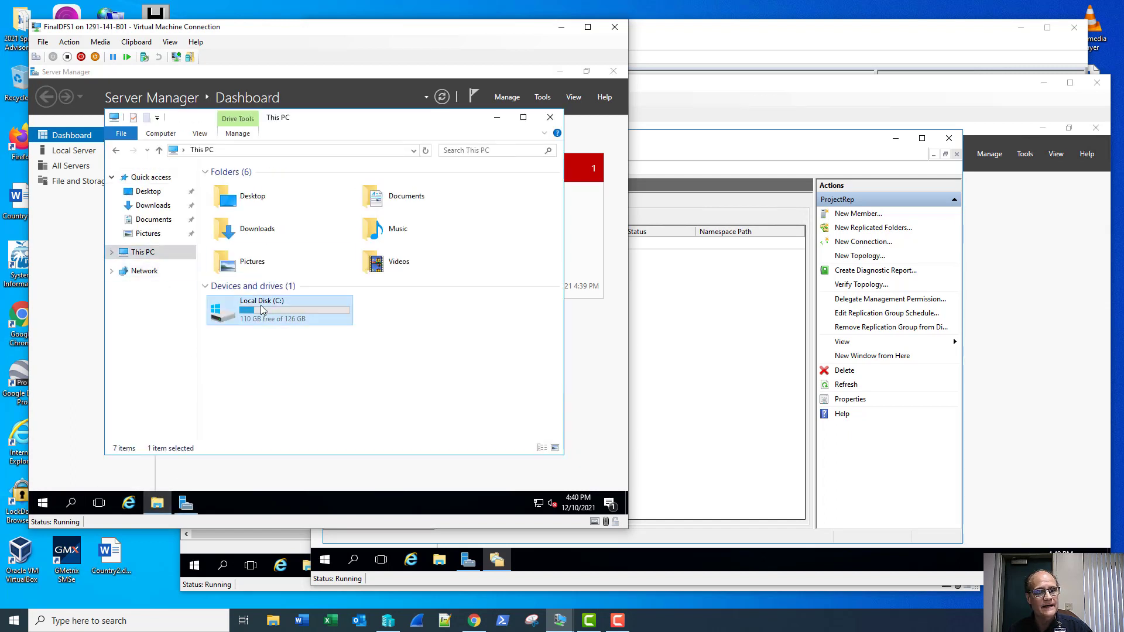
{"action": "double_click", "coordinate": [259, 260]}
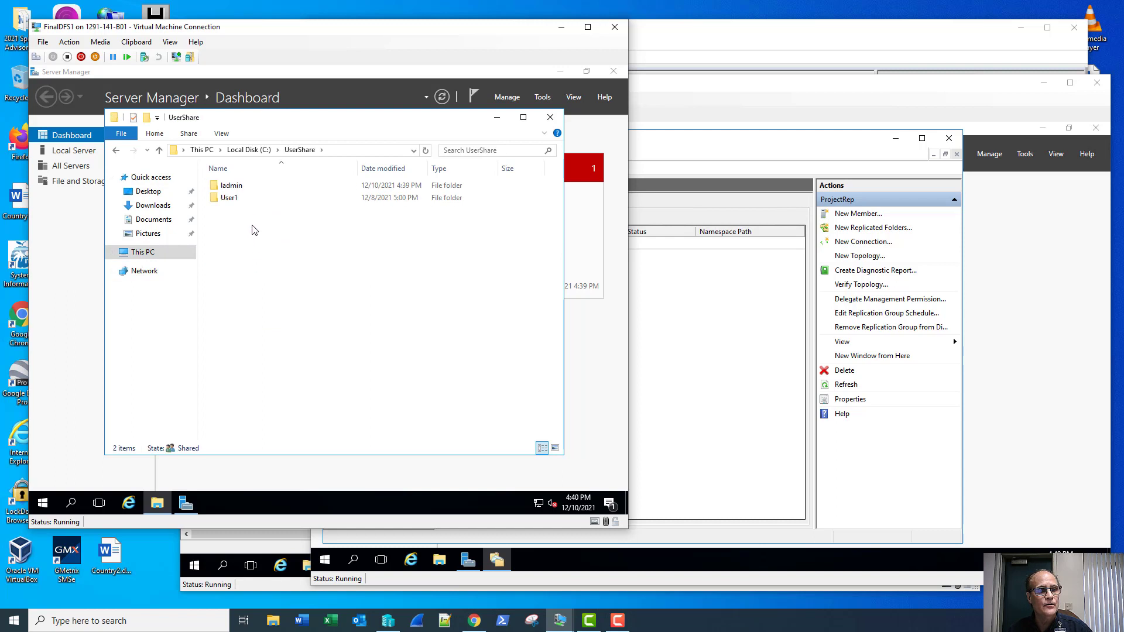
{"action": "double_click", "coordinate": [249, 188]}
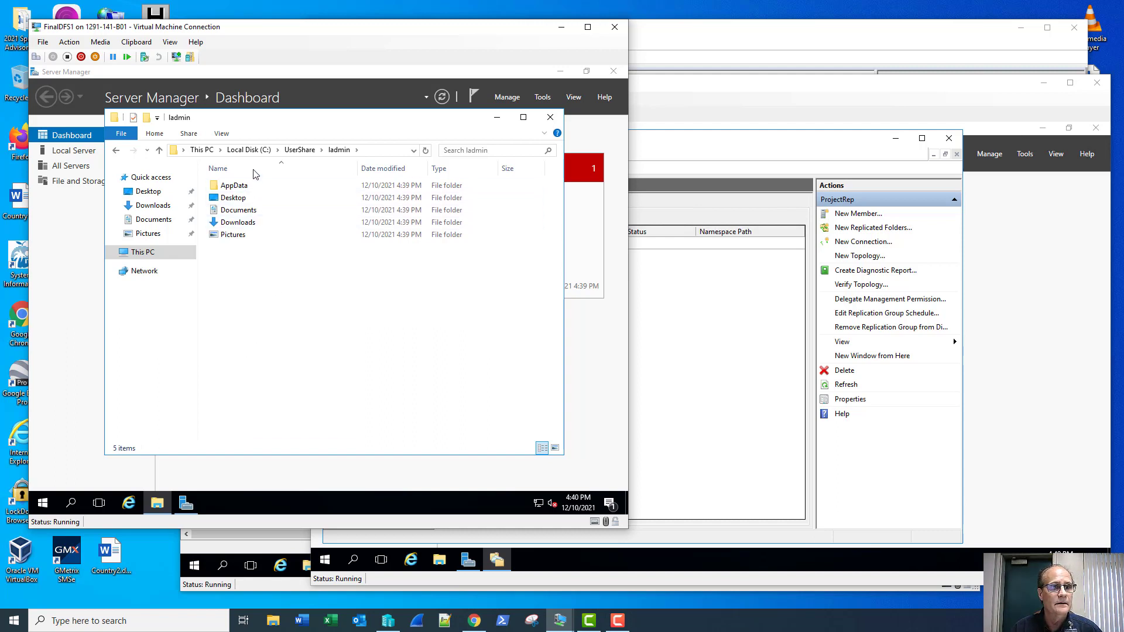
Step: Open C:\Users\ladmin on FinalDFS1 to confirm the redirected folders are gone locally
{"action": "left_click", "coordinate": [249, 149]}
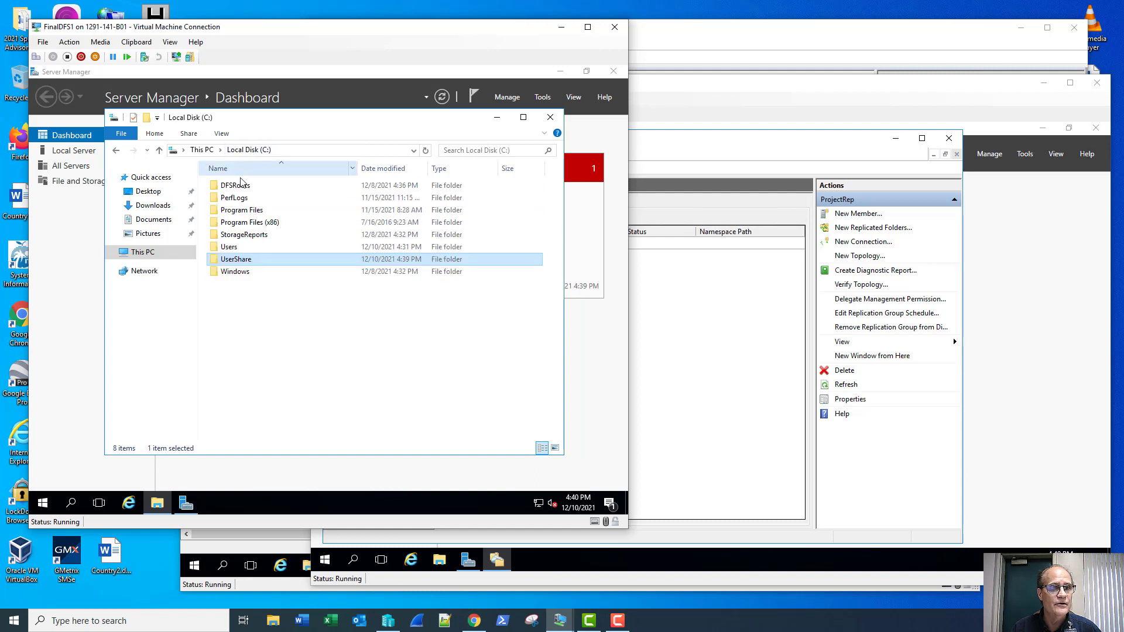
{"action": "double_click", "coordinate": [233, 251]}
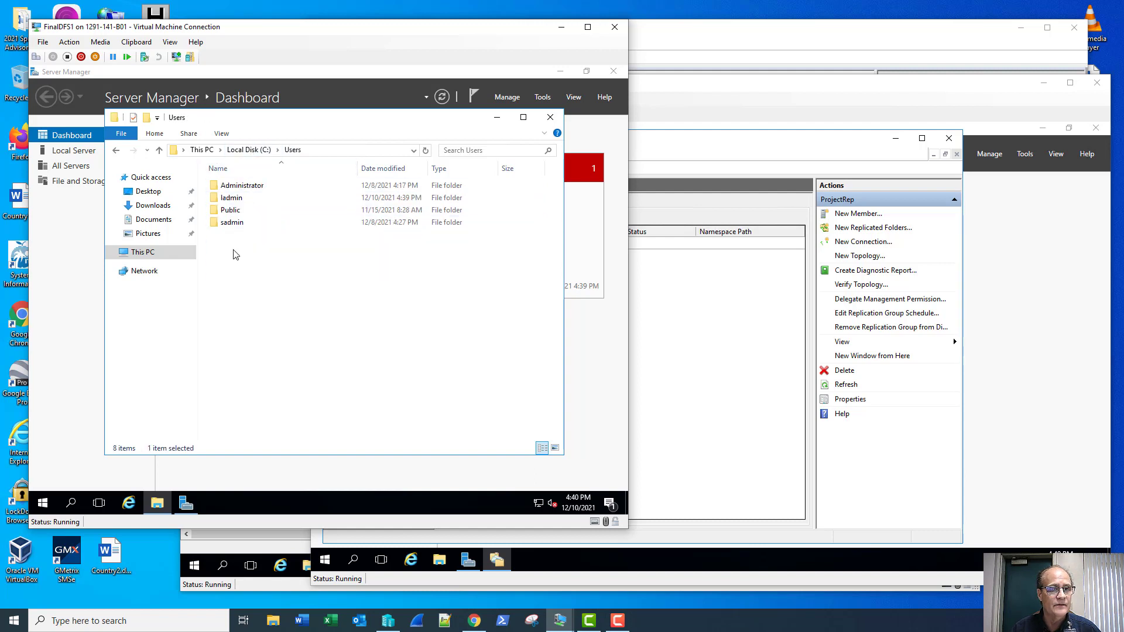
{"action": "double_click", "coordinate": [244, 201]}
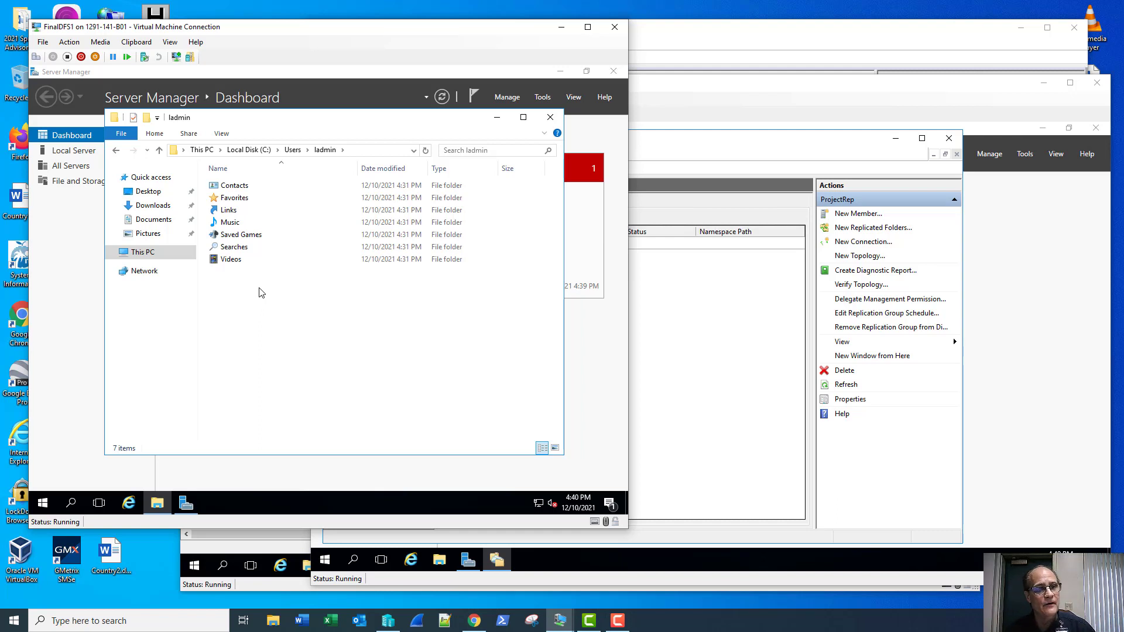
{"action": "left_click", "coordinate": [413, 151]}
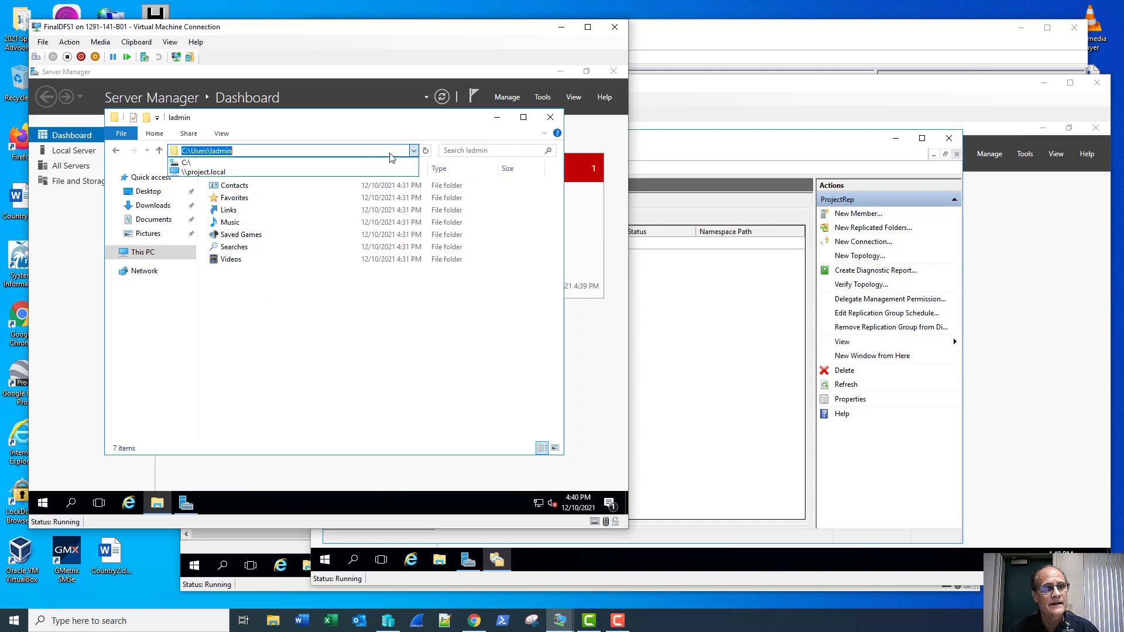
Step: Open the \\project.local\FinalStorage namespace in the FinalDFS1 Explorer address bar
{"action": "left_click", "coordinate": [383, 171]}
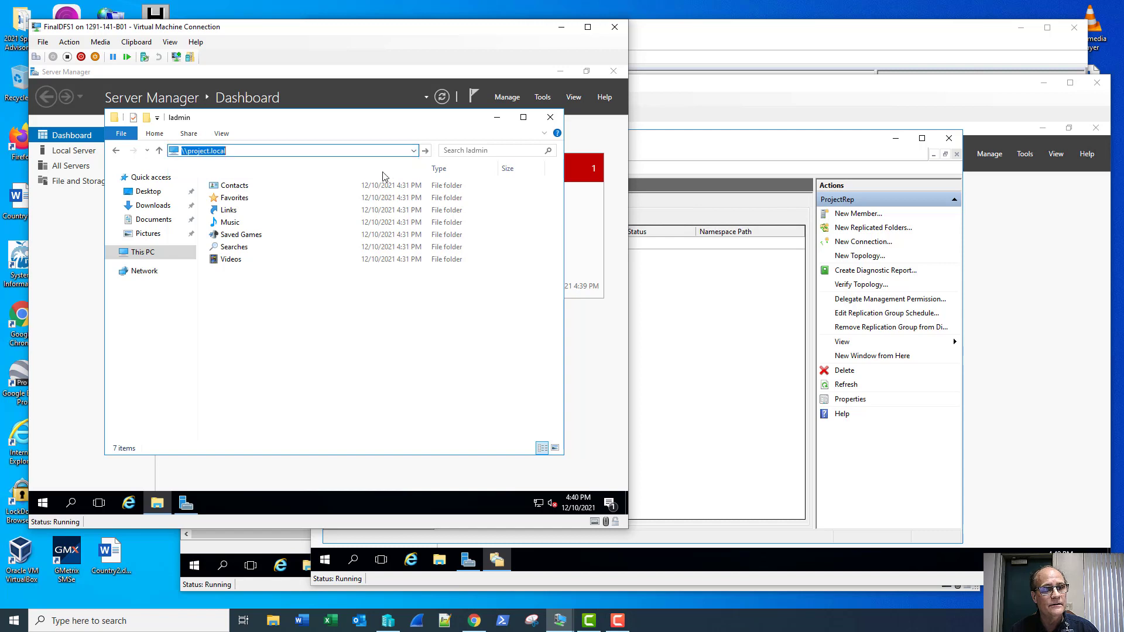
{"action": "left_click", "coordinate": [339, 150]}
{"action": "left_click", "coordinate": [339, 151]}
{"action": "type", "text": "\\\\project.local\\"}
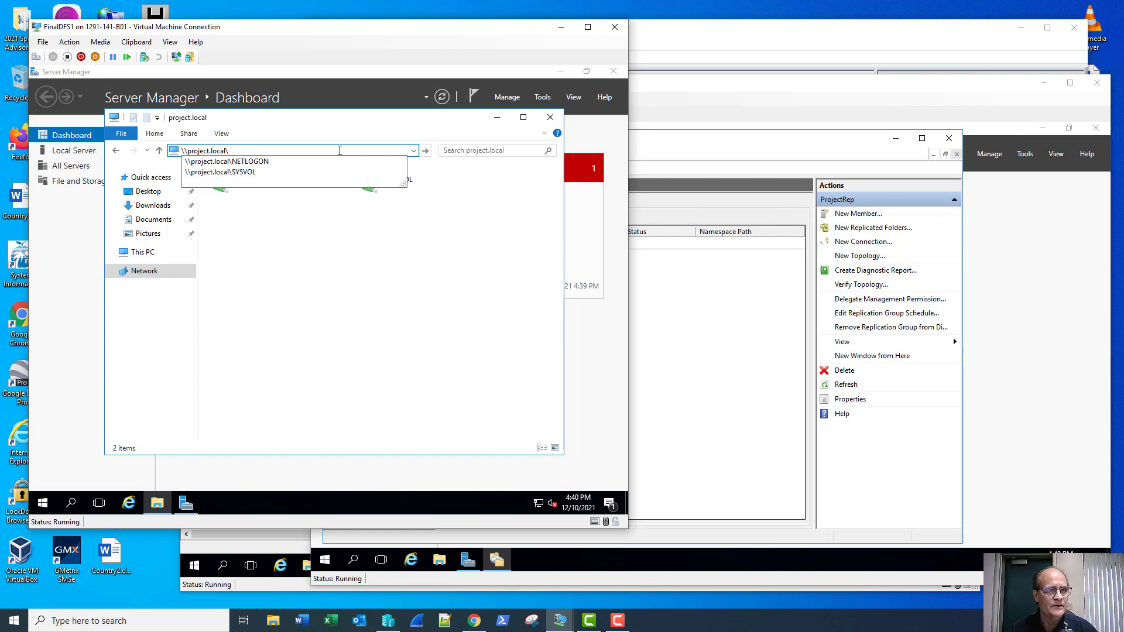
{"action": "left_click", "coordinate": [701, 153]}
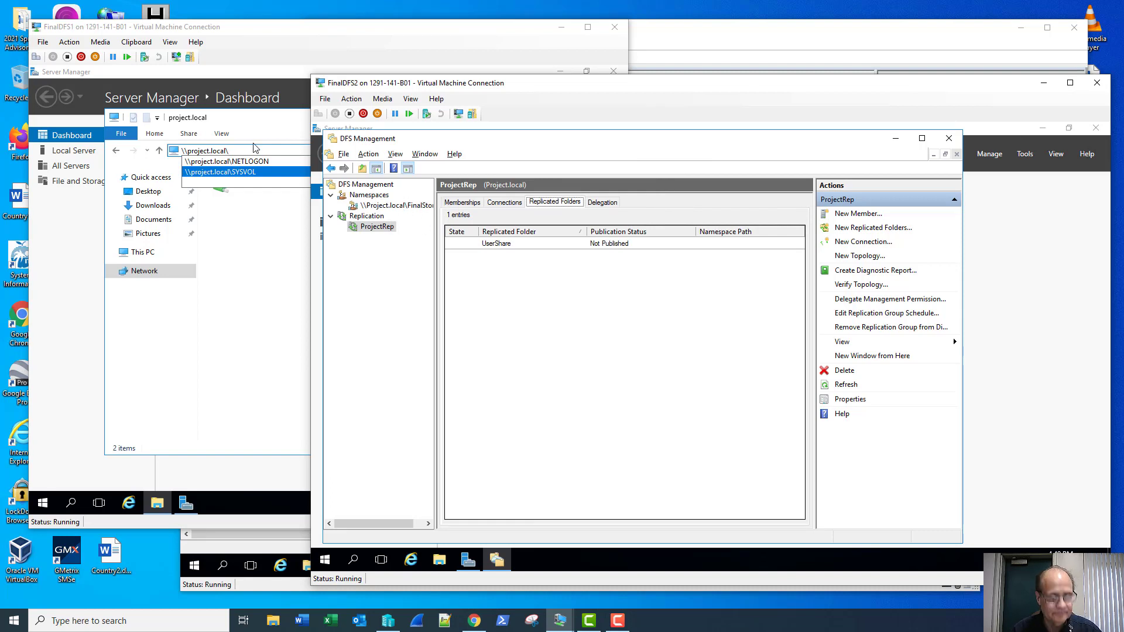
{"action": "left_click", "coordinate": [254, 150]}
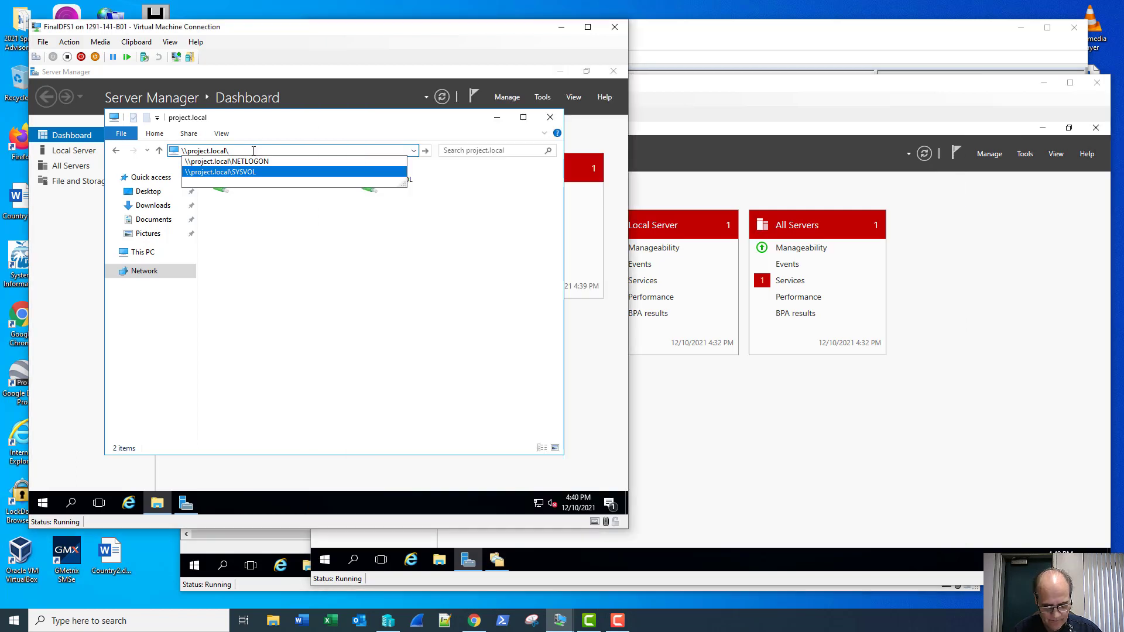
{"action": "type", "text": "Final"}
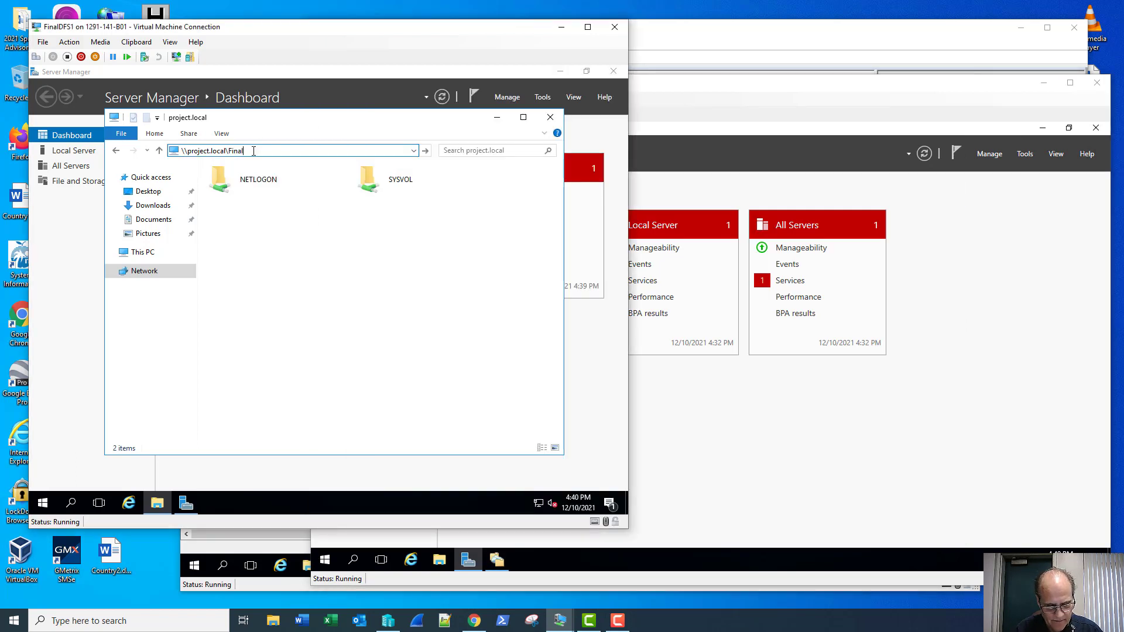
{"action": "type", "text": "Storage"}
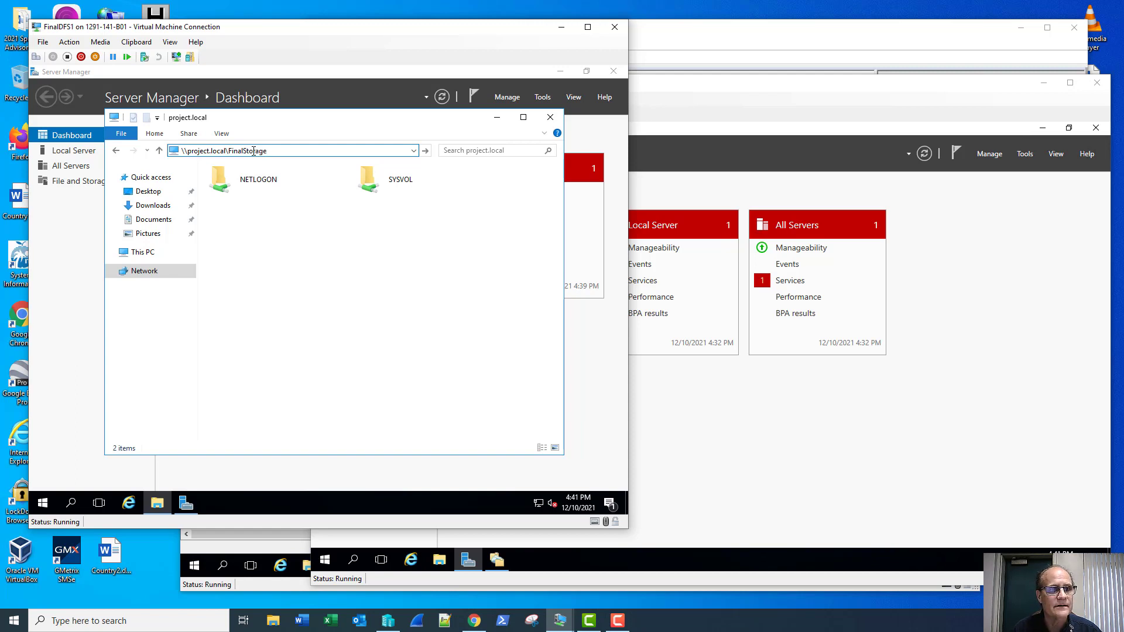
{"action": "key", "text": "Return"}
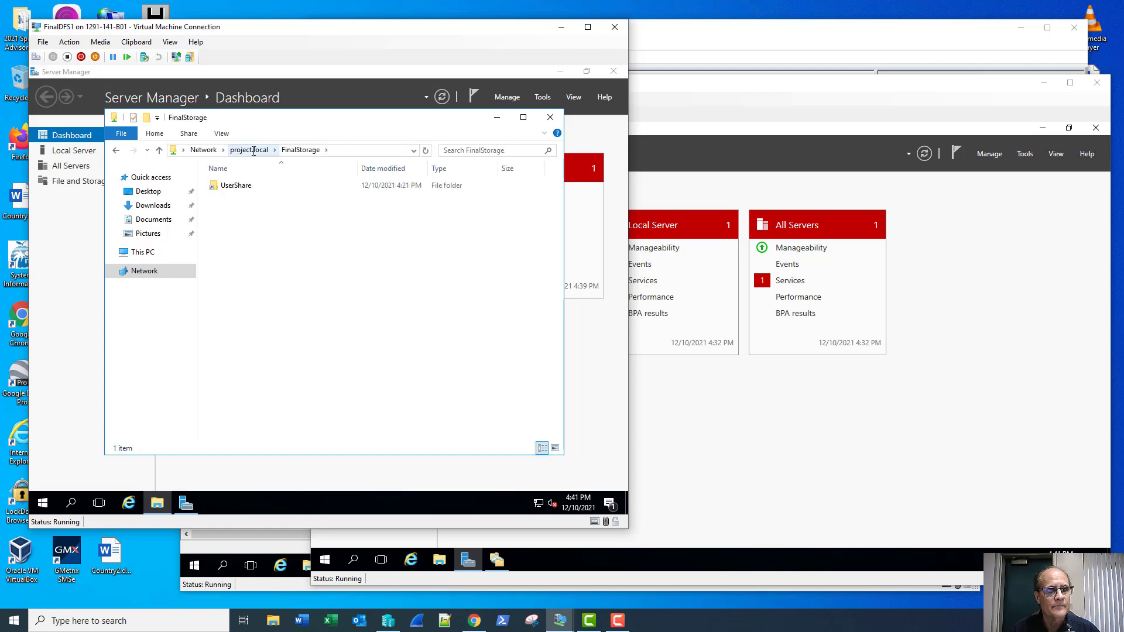
Step: Open UserShare\ladmin through the namespace to see the five folders, then close Explorer
{"action": "double_click", "coordinate": [267, 187]}
{"action": "double_click", "coordinate": [267, 190]}
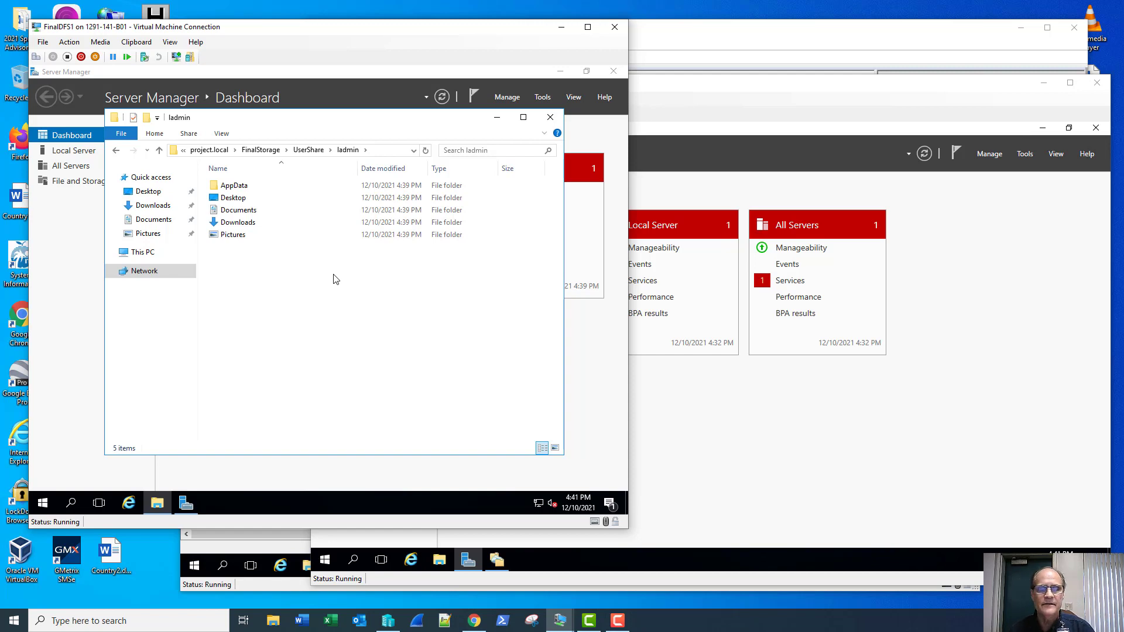
{"action": "left_click", "coordinate": [550, 117]}
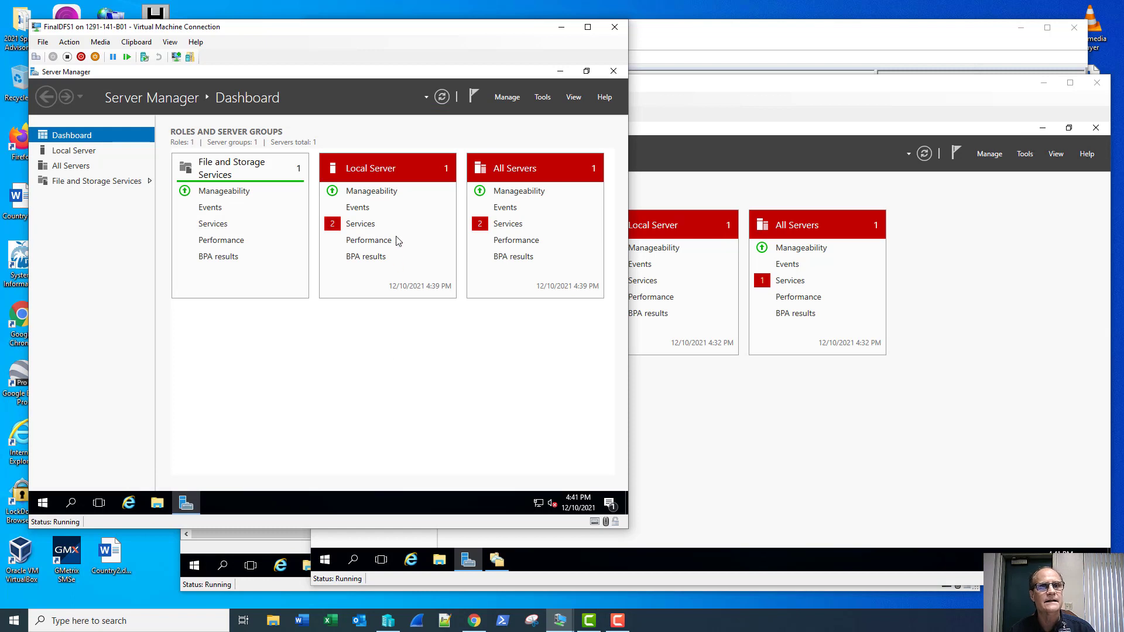
{"action": "left_click_drag", "start_coordinate": [395, 37], "coordinate": [389, 22]}
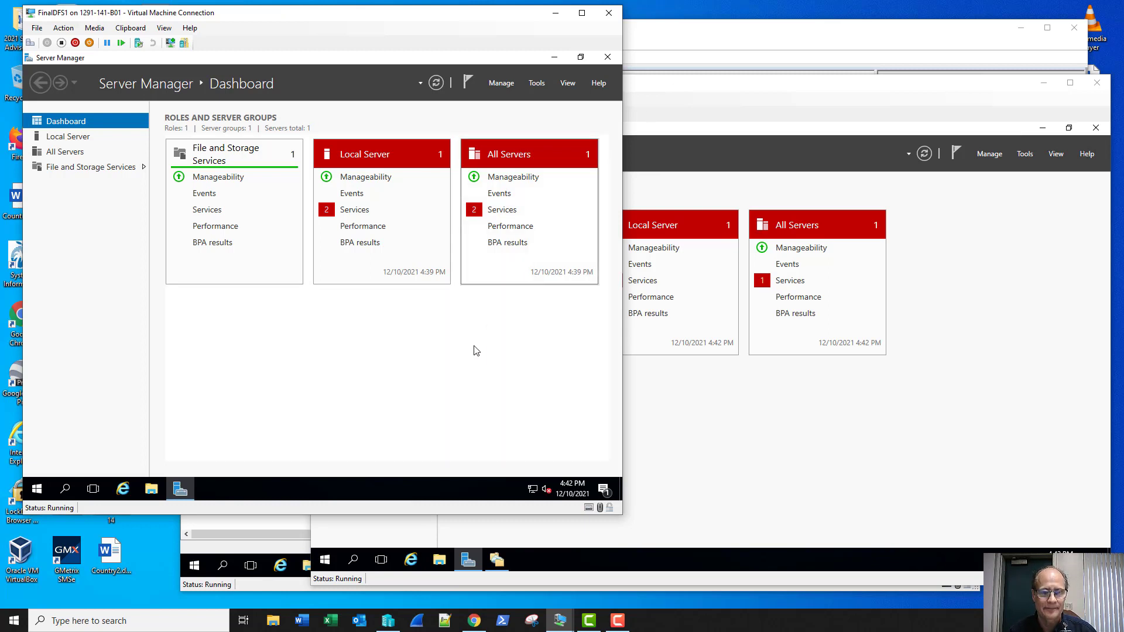
{"action": "left_click", "coordinate": [618, 621]}
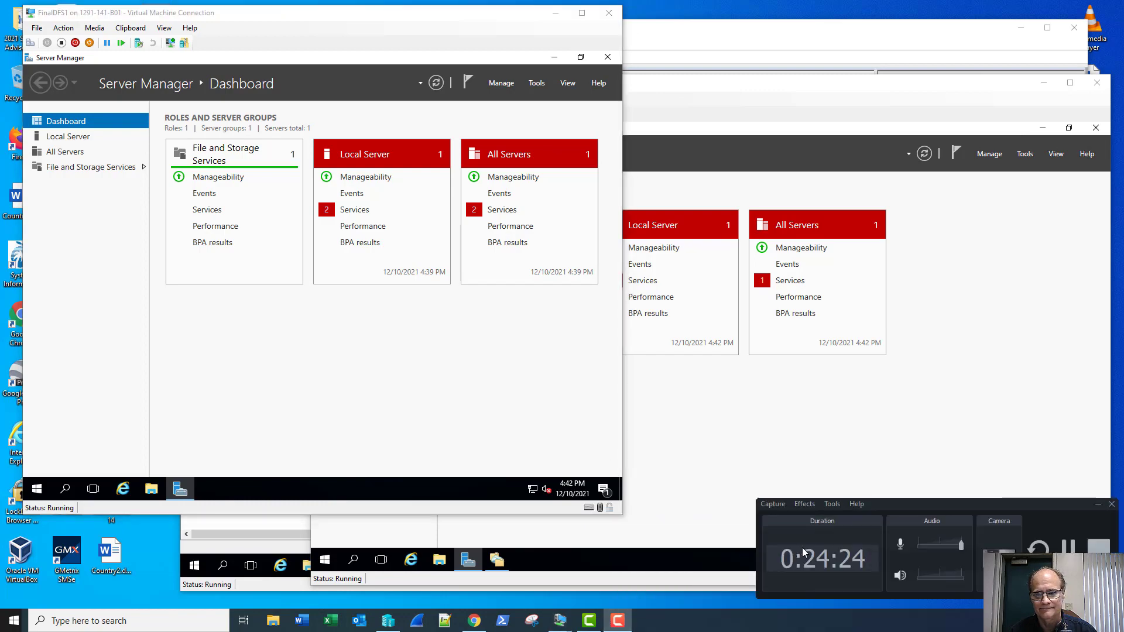